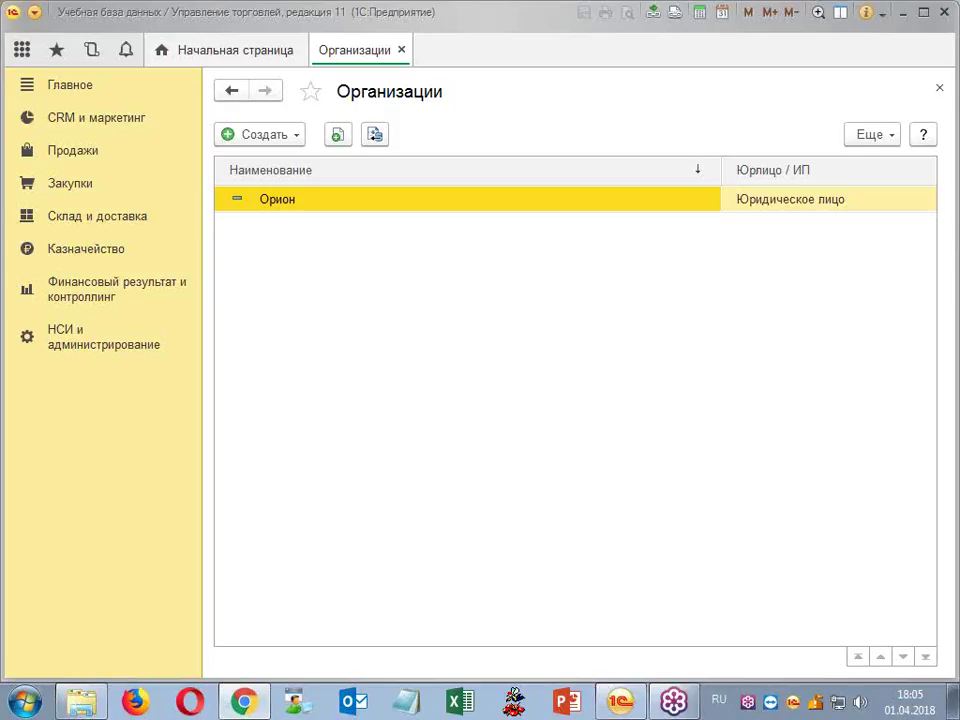
- Open the Номенклатура list from the НСИ section and turn off Иерархия номенклатуры
{"action": "left_click", "coordinate": [70, 352]}
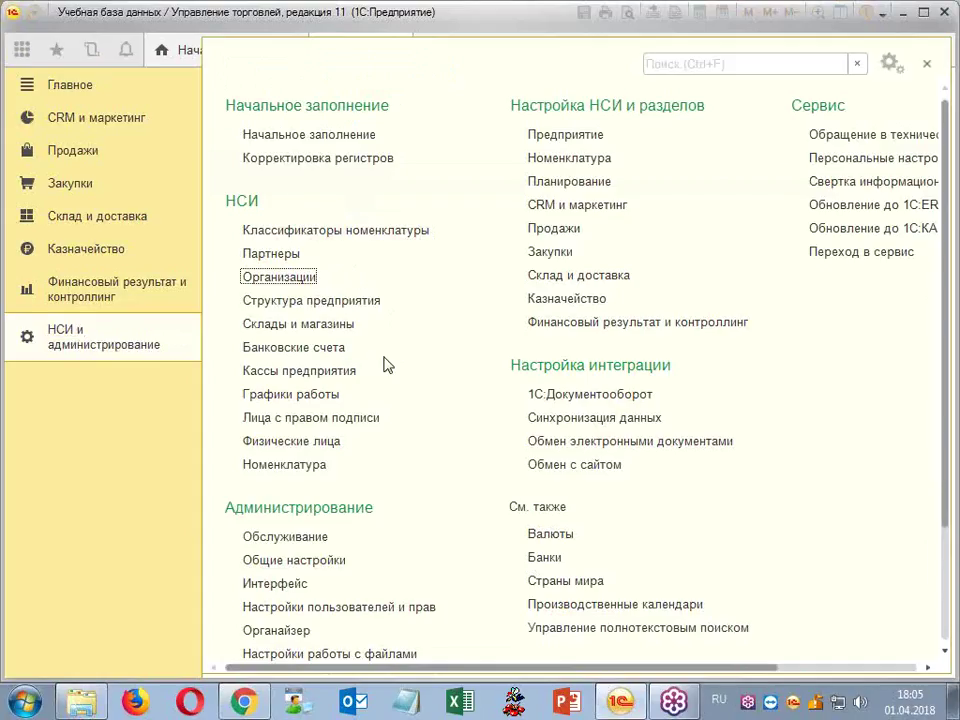
{"action": "left_click", "coordinate": [312, 466]}
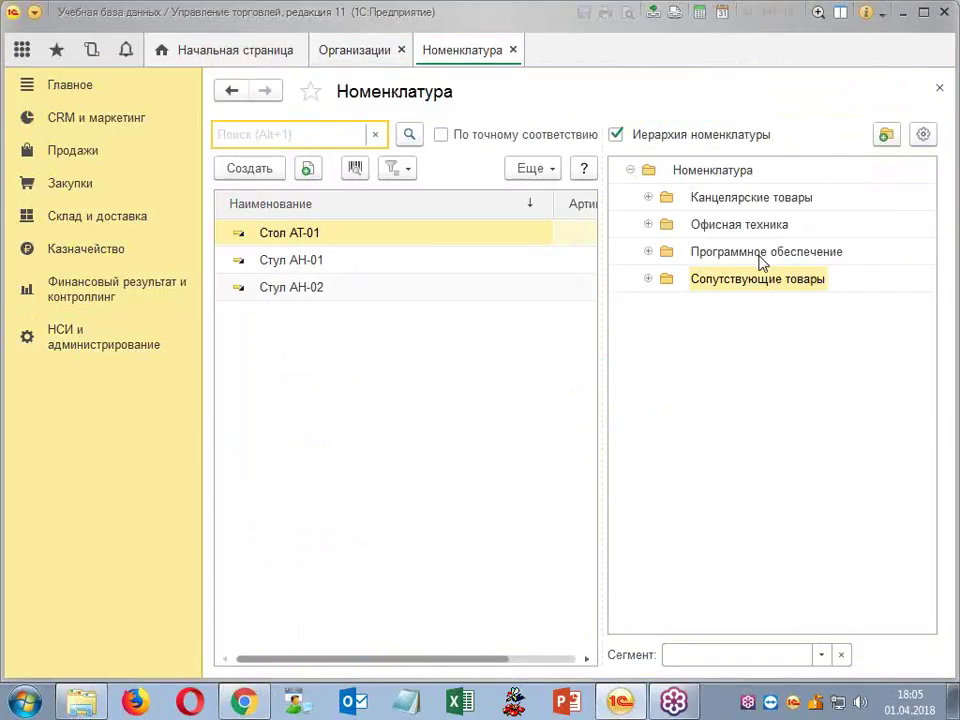
{"action": "left_click", "coordinate": [620, 138]}
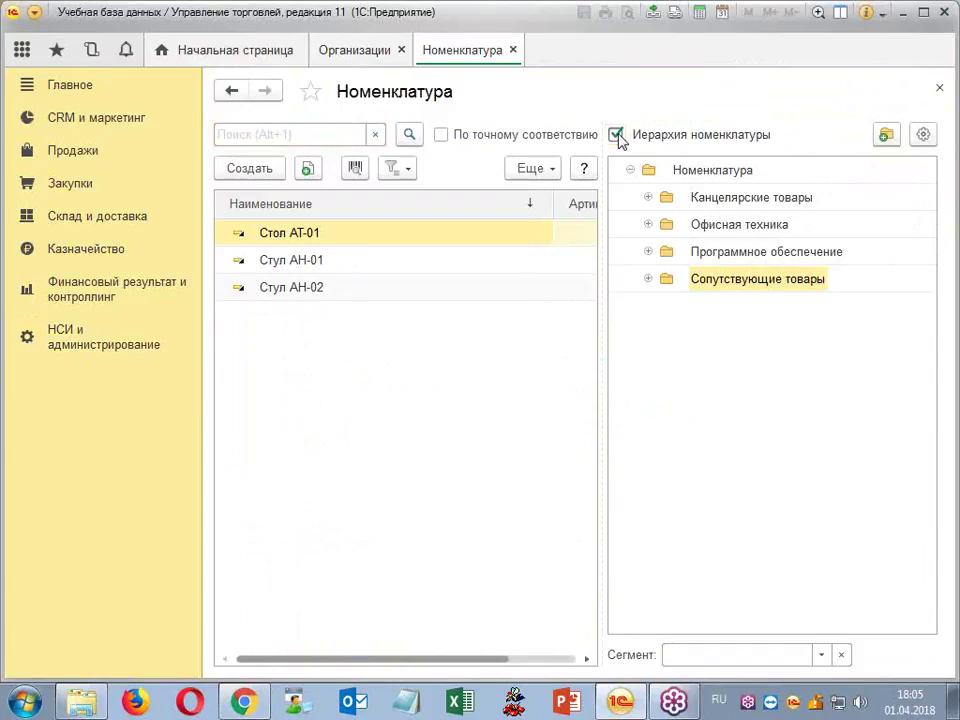
- Open the item card of Линейка 30 см and view its list of characteristics
{"action": "left_click", "coordinate": [292, 286]}
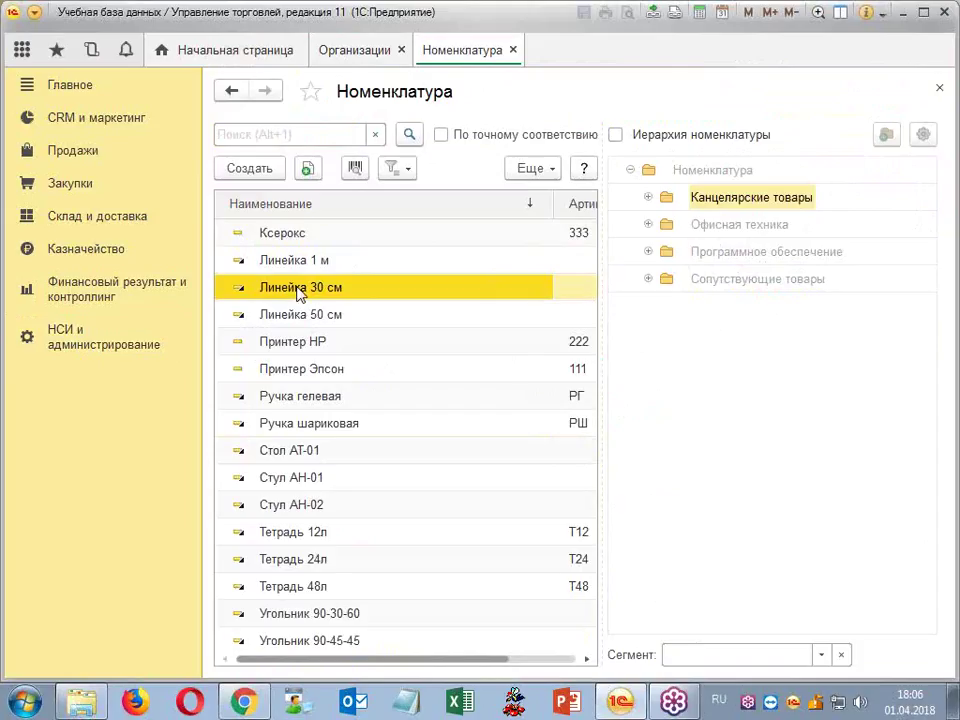
{"action": "double_click", "coordinate": [298, 292]}
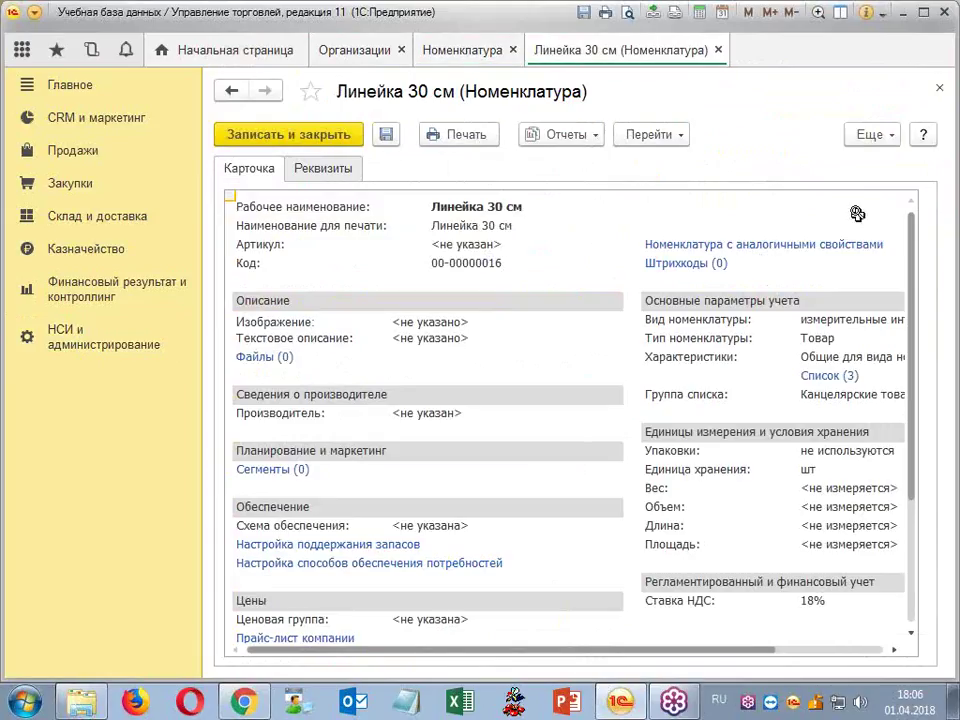
{"action": "left_click", "coordinate": [836, 375]}
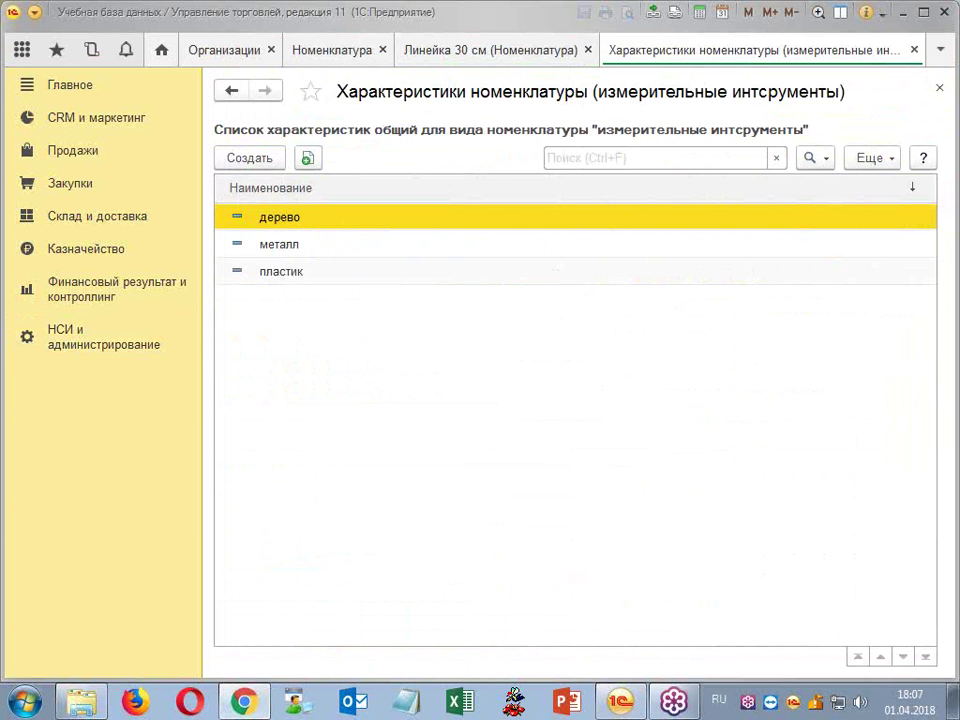
- Switch to the Chrome browser and examine the Wikipedia article on oriented strand board, especially its Классификация section
{"action": "left_click", "coordinate": [242, 701]}
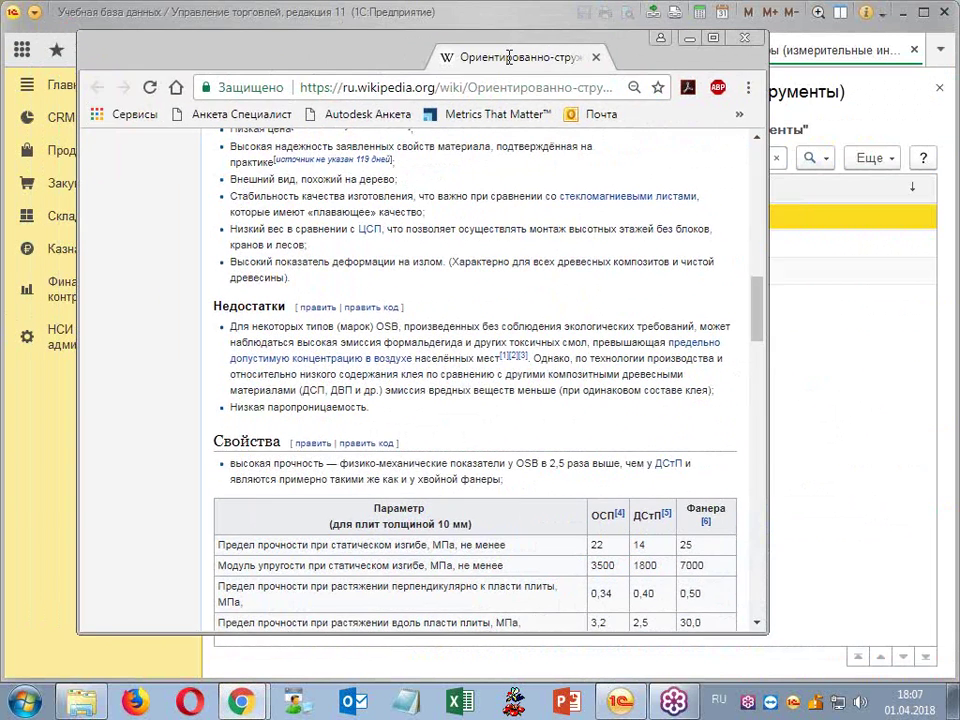
{"action": "double_click", "coordinate": [509, 57]}
{"action": "scroll", "coordinate": [480, 315], "scroll_direction": "up", "scroll_amount": 12}
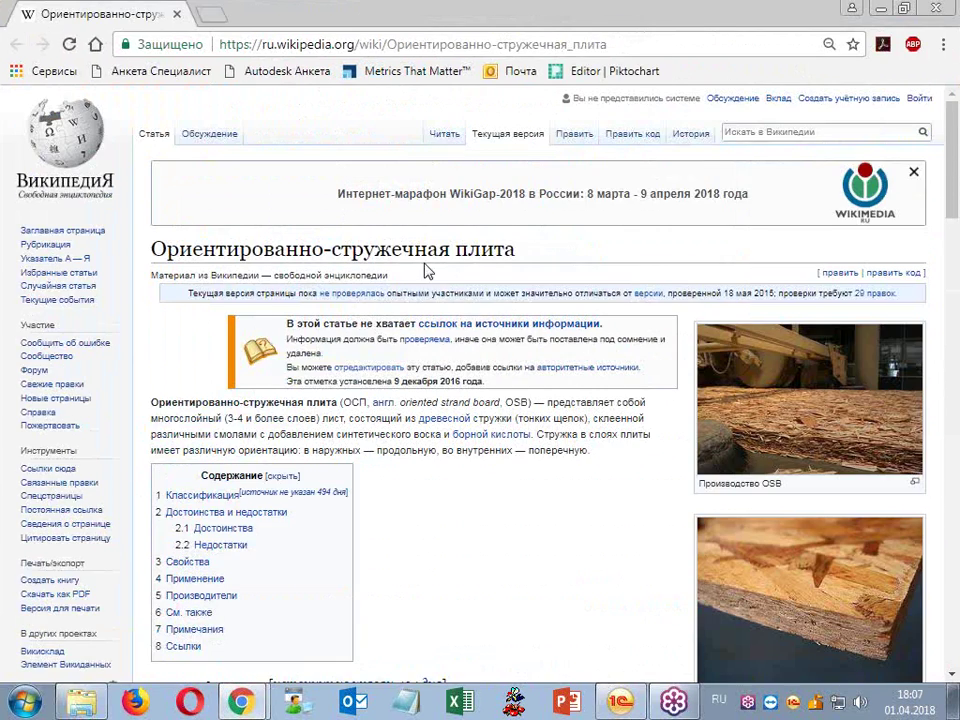
{"action": "scroll", "coordinate": [522, 255], "scroll_direction": "down", "scroll_amount": 4}
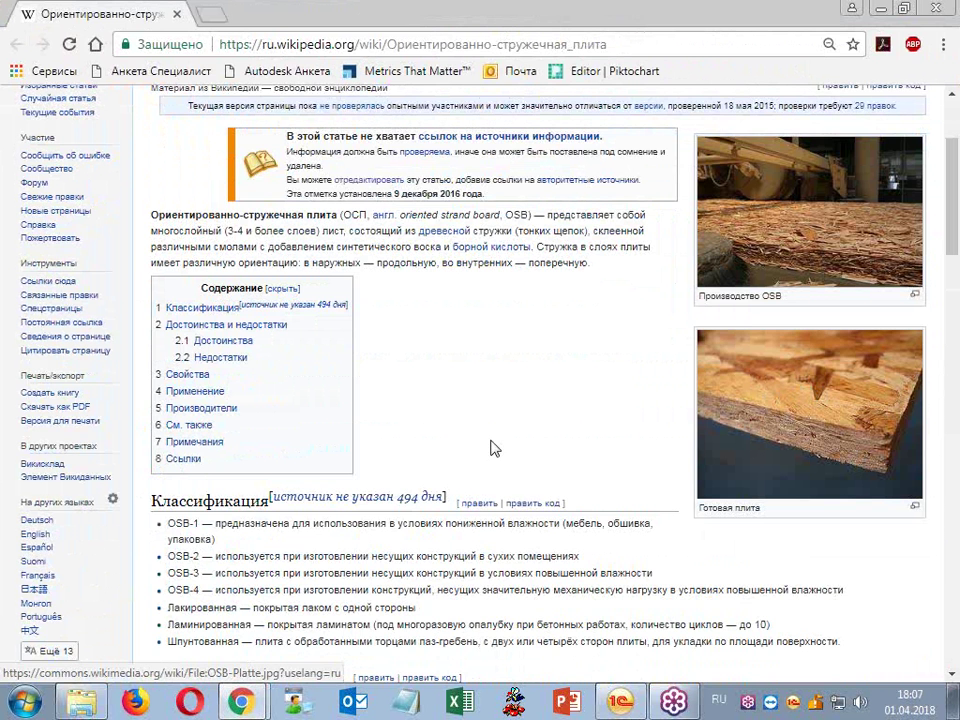
{"action": "scroll", "coordinate": [443, 437], "scroll_direction": "down", "scroll_amount": 6}
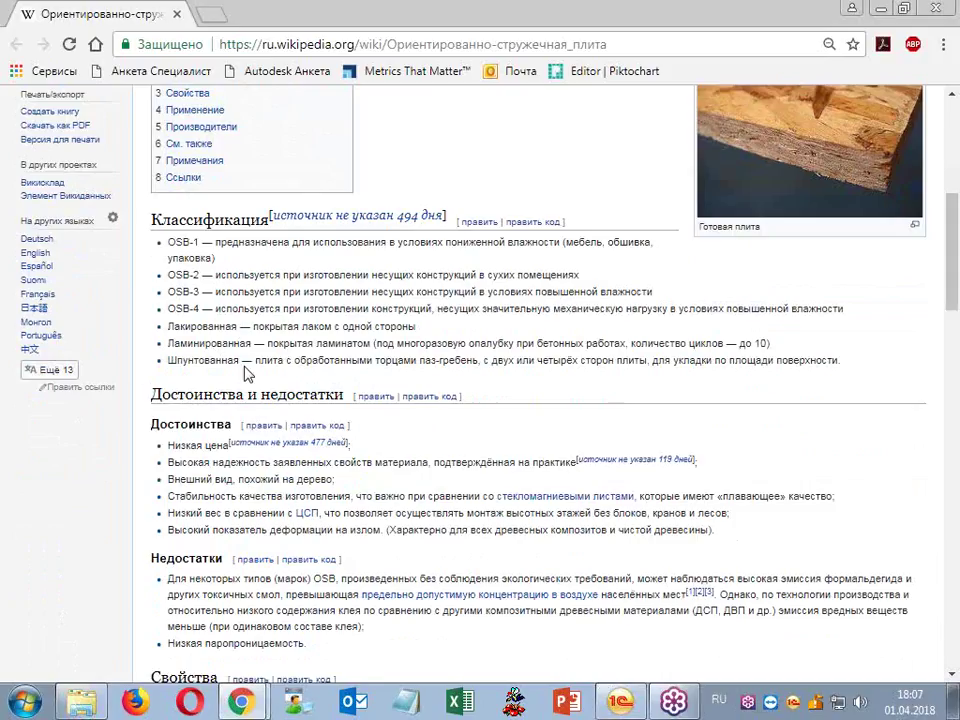
{"action": "scroll", "coordinate": [521, 281], "scroll_direction": "up", "scroll_amount": 3}
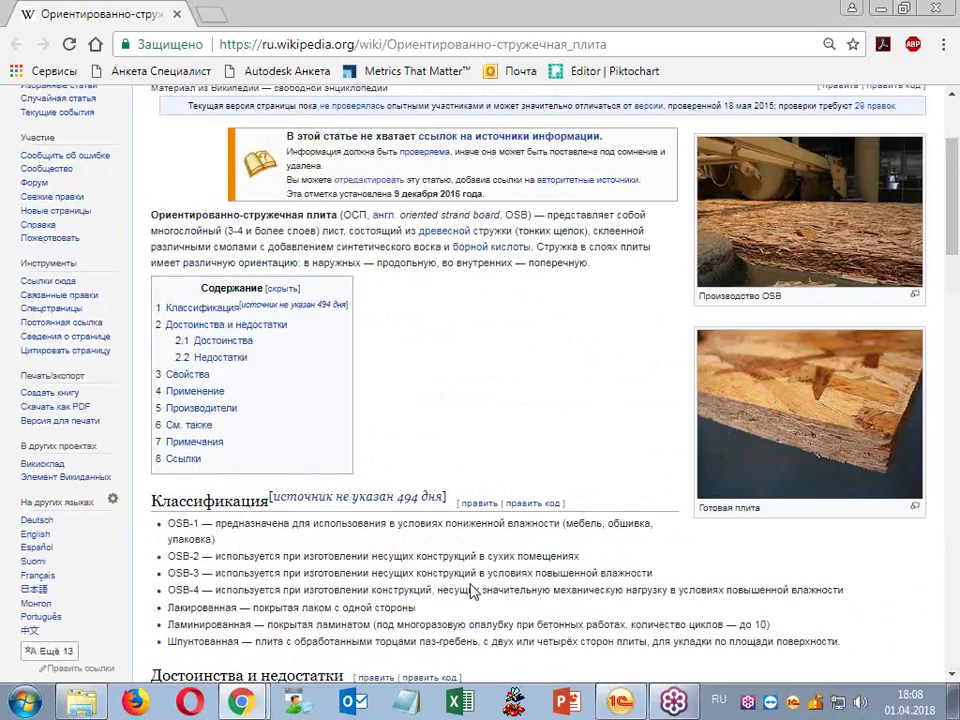
- Switch to Notepad and list the board's first properties on separate lines: "Тип" and "Размеры (длина, ширина)"
{"action": "left_click", "coordinate": [406, 703]}
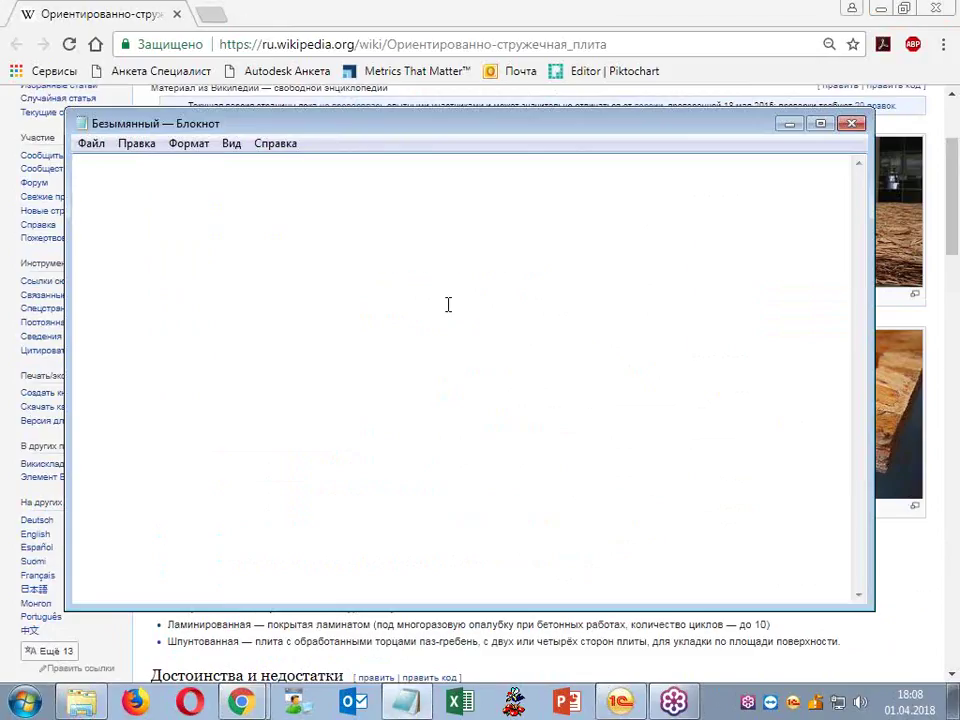
{"action": "type", "text": "Тип"}
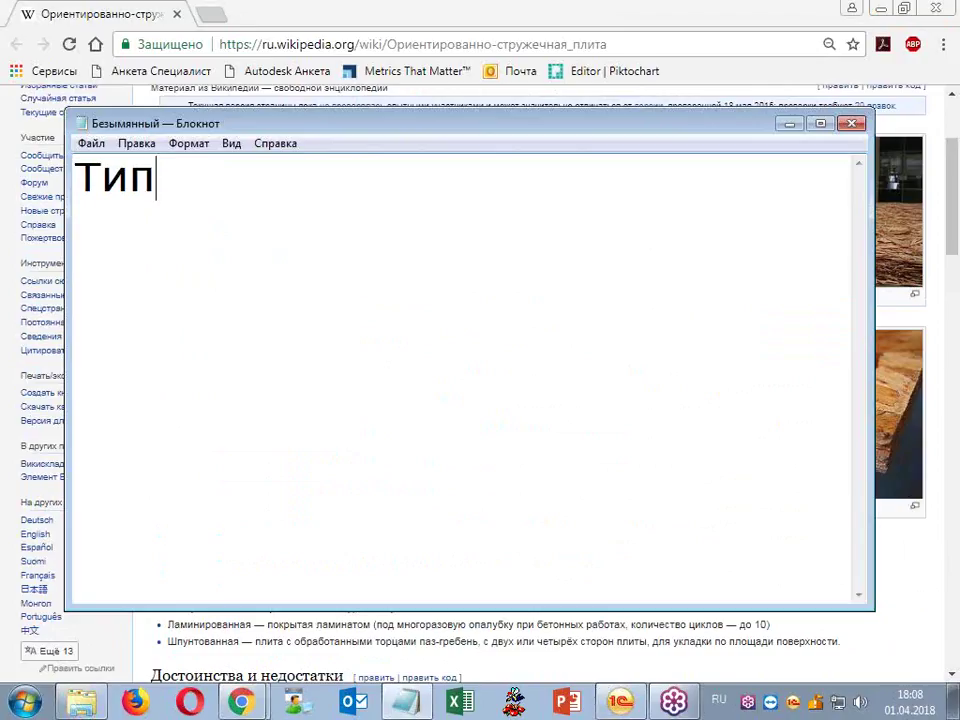
{"action": "key", "text": "Return"}
{"action": "type", "text": "Размеры"}
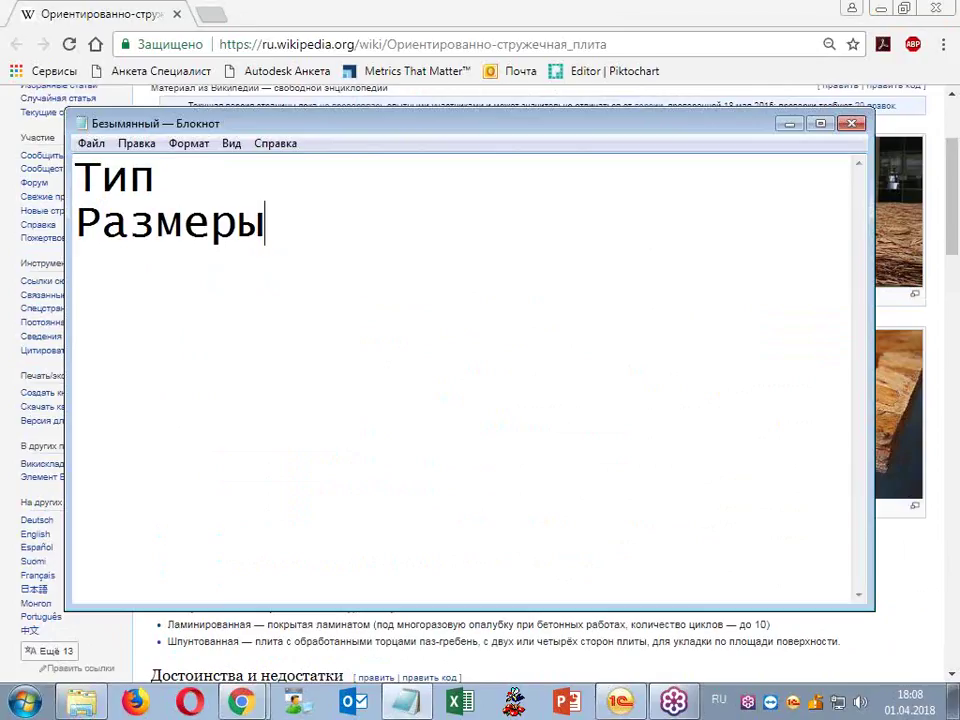
{"action": "type", "text": "(длина"}
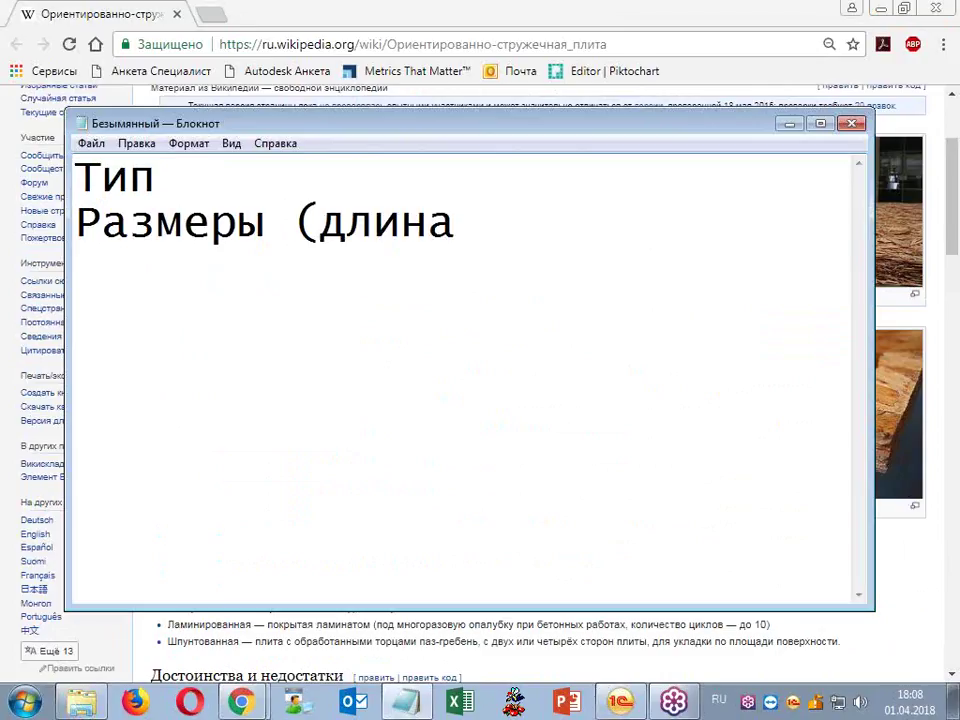
{"action": "type", "text": ", ши"}
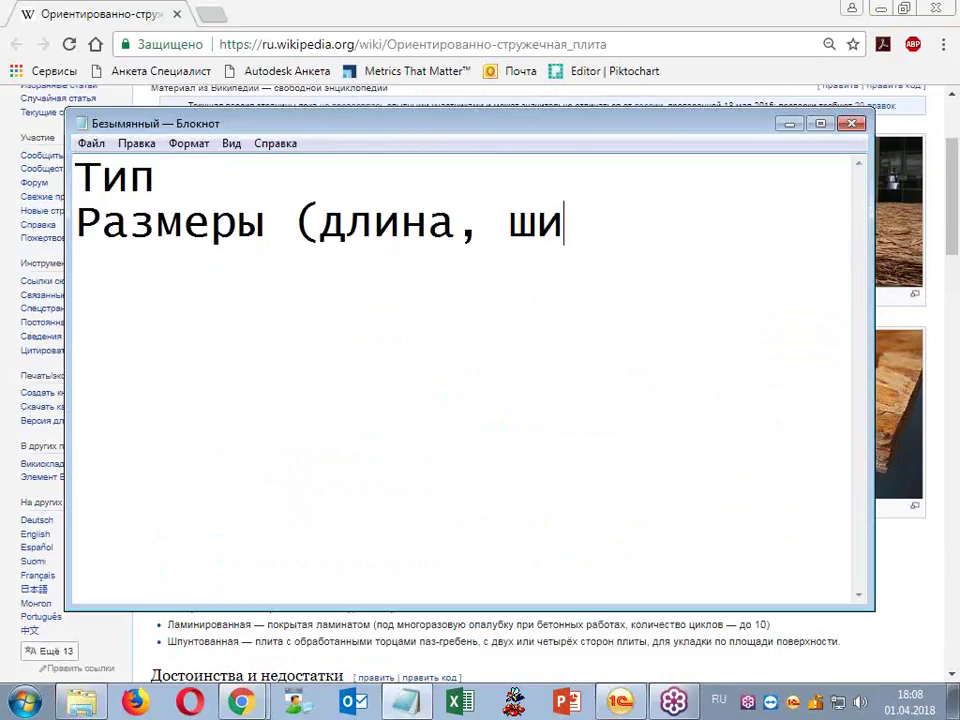
{"action": "type", "text": "рина) "}
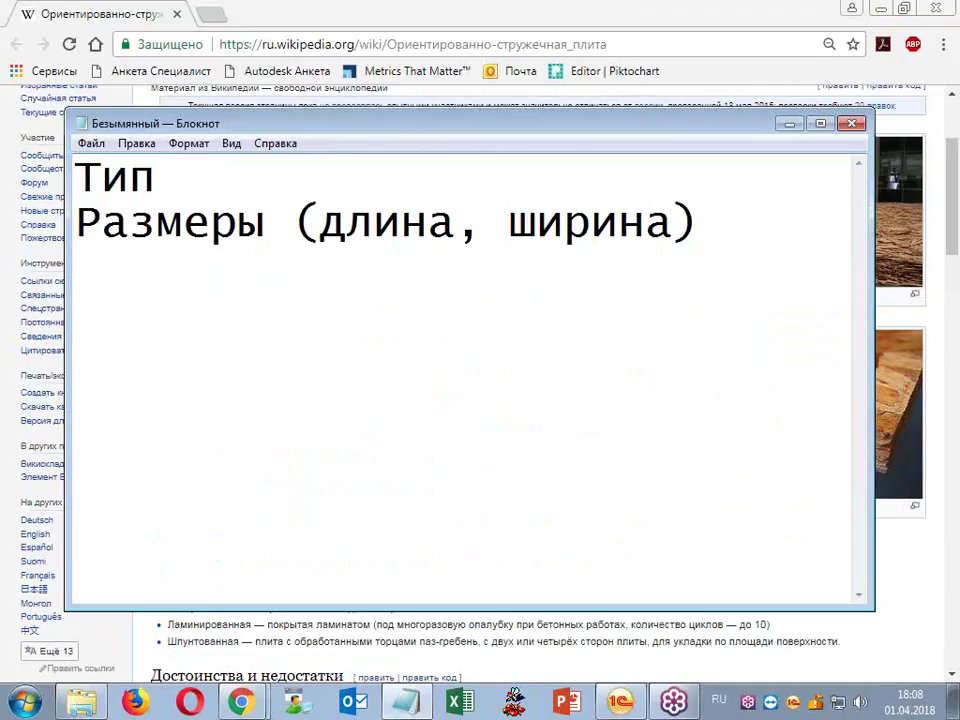
- Add the lines "Толщина", "Цвет" and "Обработка" to the property list
{"action": "type", "text": "Толщина"}
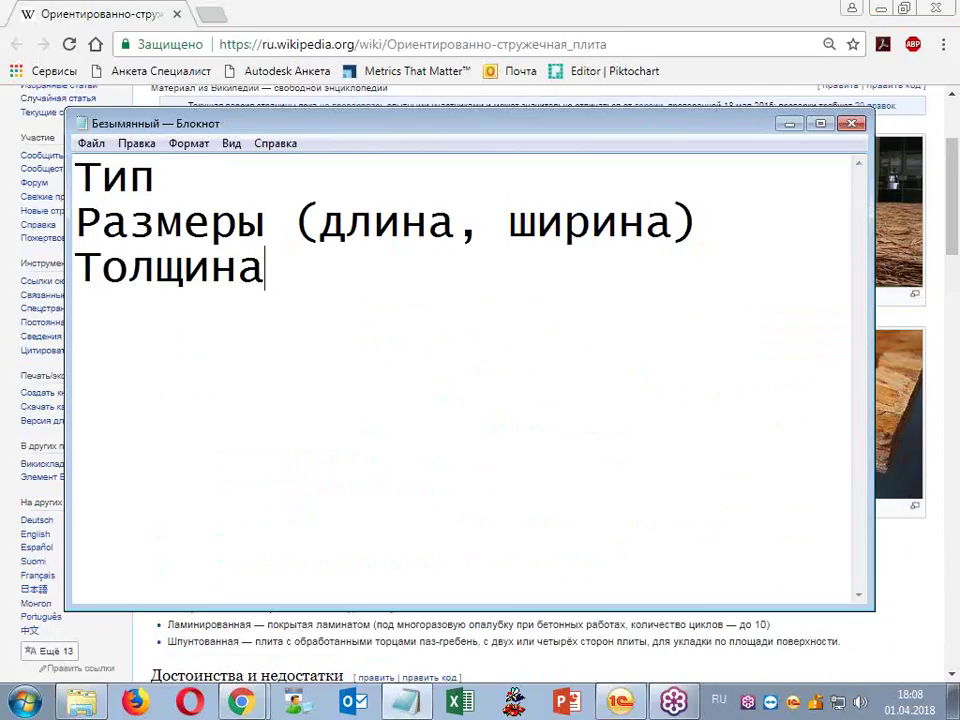
{"action": "key", "text": "Return"}
{"action": "type", "text": "Цвеи"}
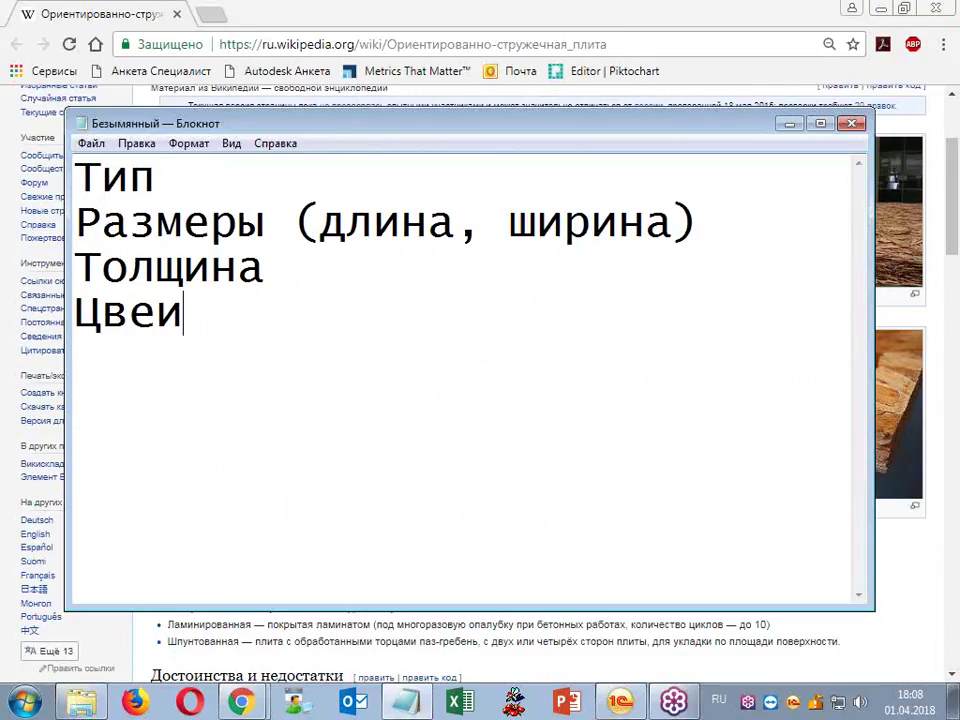
{"action": "key", "text": "BackSpace"}
{"action": "type", "text": "т"}
{"action": "key", "text": "Return"}
{"action": "type", "text": "Обработк"}
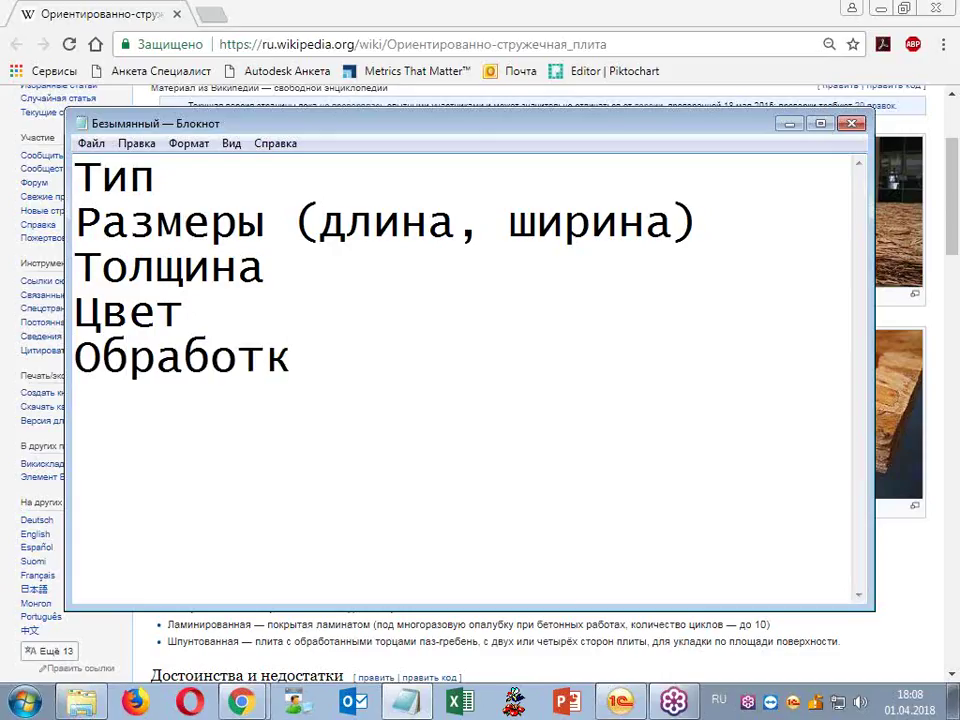
{"action": "type", "text": "а"}
- Switch back to 1С:Предприятие and close the characteristics list, the Линейка 30 см card, and the Номенклатура and Организации lists
{"action": "mouse_move", "coordinate": [620, 700]}
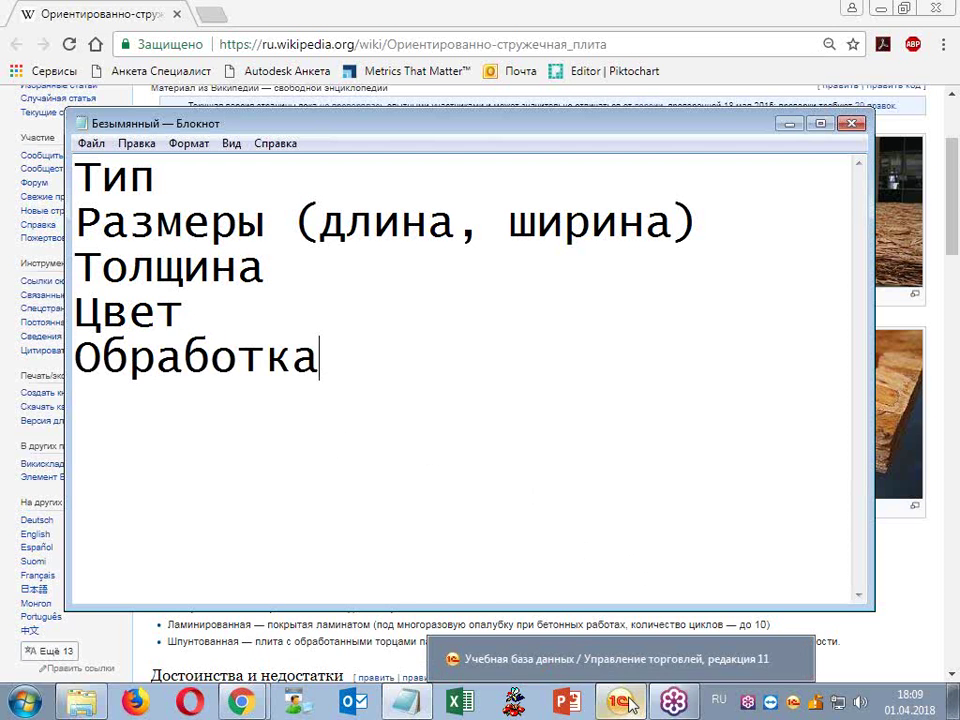
{"action": "left_click", "coordinate": [598, 657]}
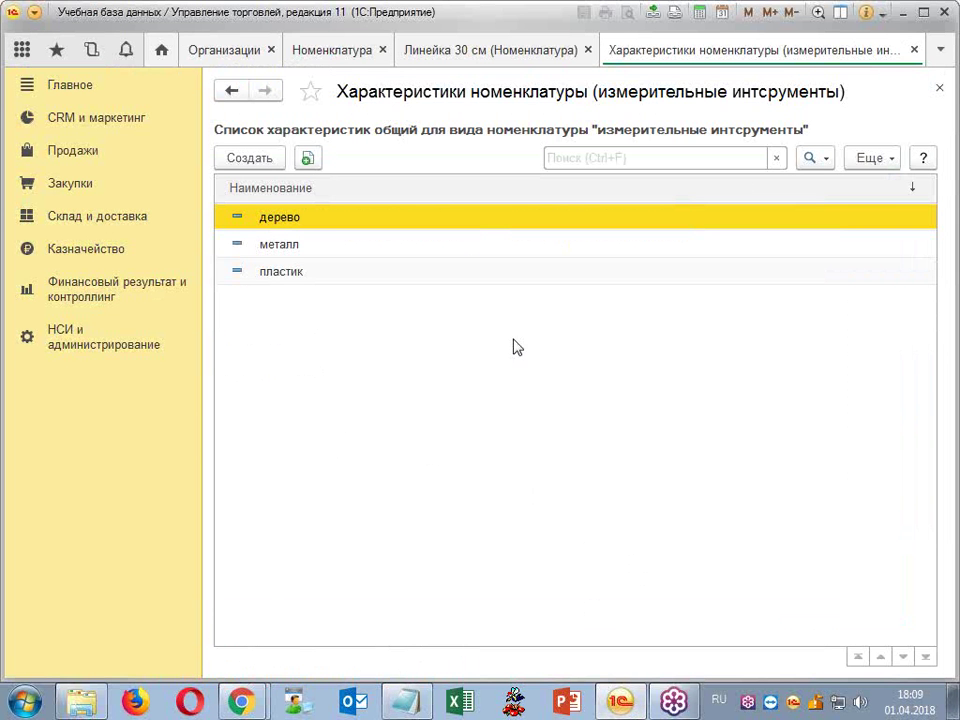
{"action": "left_click", "coordinate": [914, 50]}
{"action": "left_click", "coordinate": [720, 48]}
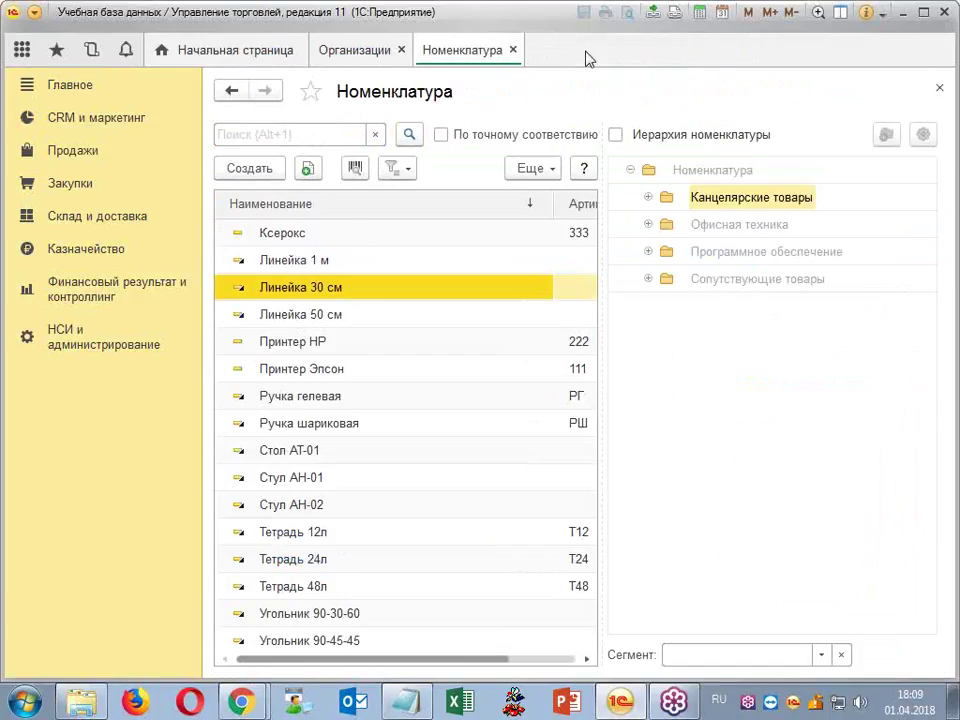
{"action": "left_click", "coordinate": [512, 50]}
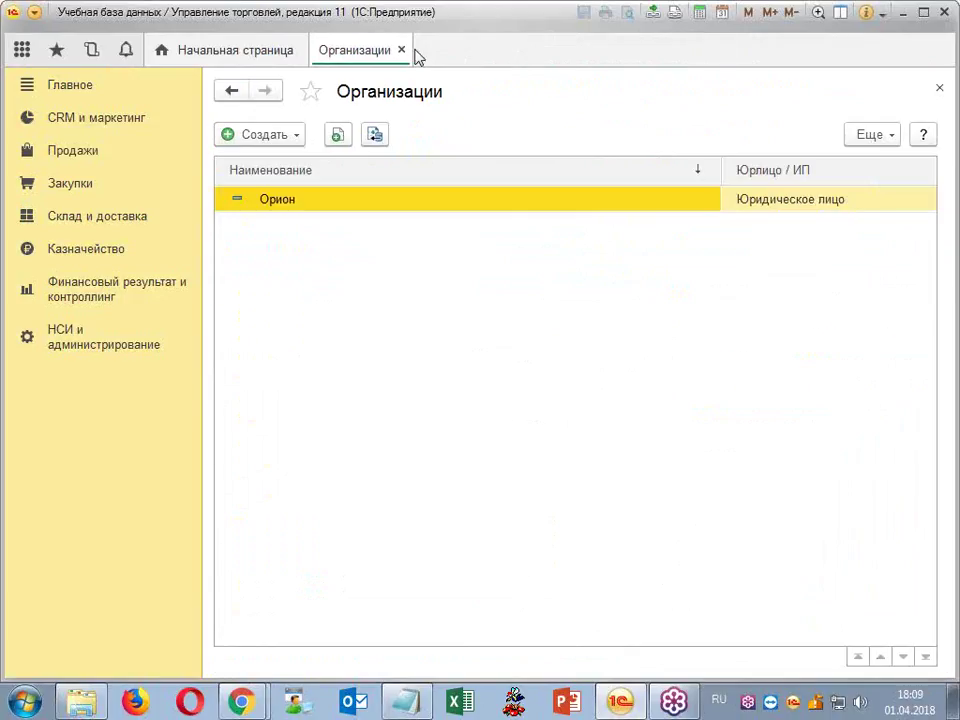
{"action": "left_click", "coordinate": [401, 50]}
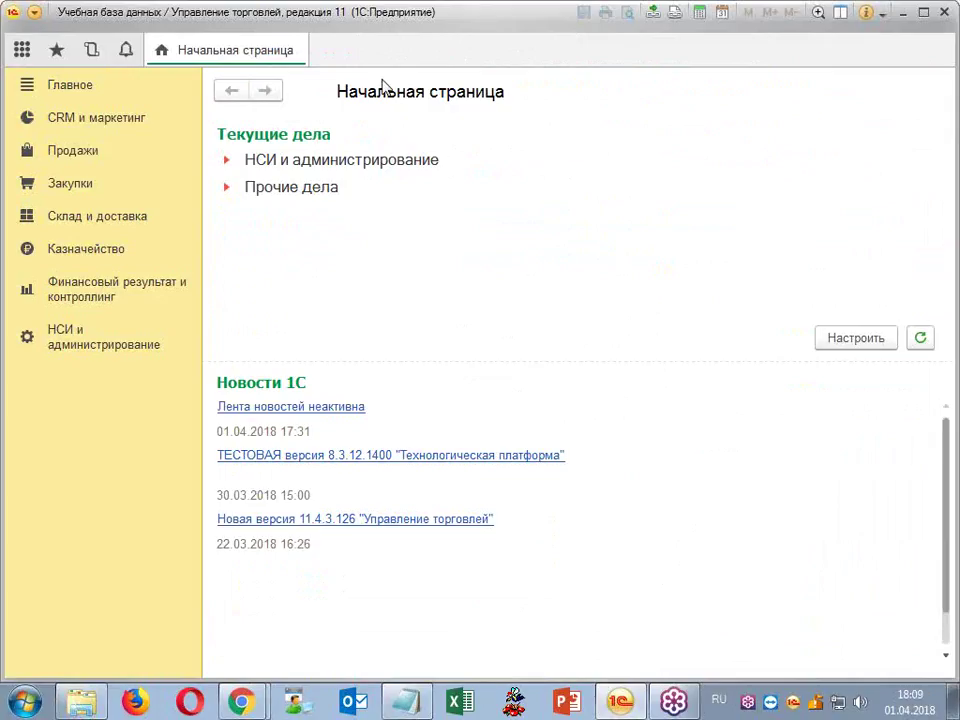
- Enable Дополнительные реквизиты и сведения in the administration's Общие настройки and close the settings
{"action": "left_click", "coordinate": [77, 345]}
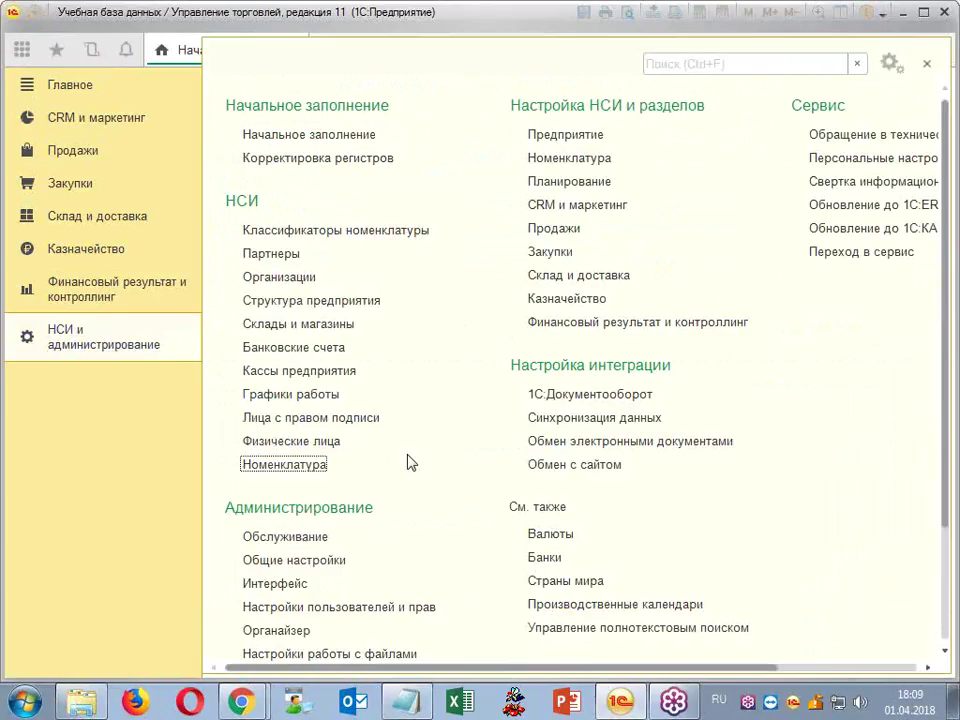
{"action": "left_click", "coordinate": [315, 558]}
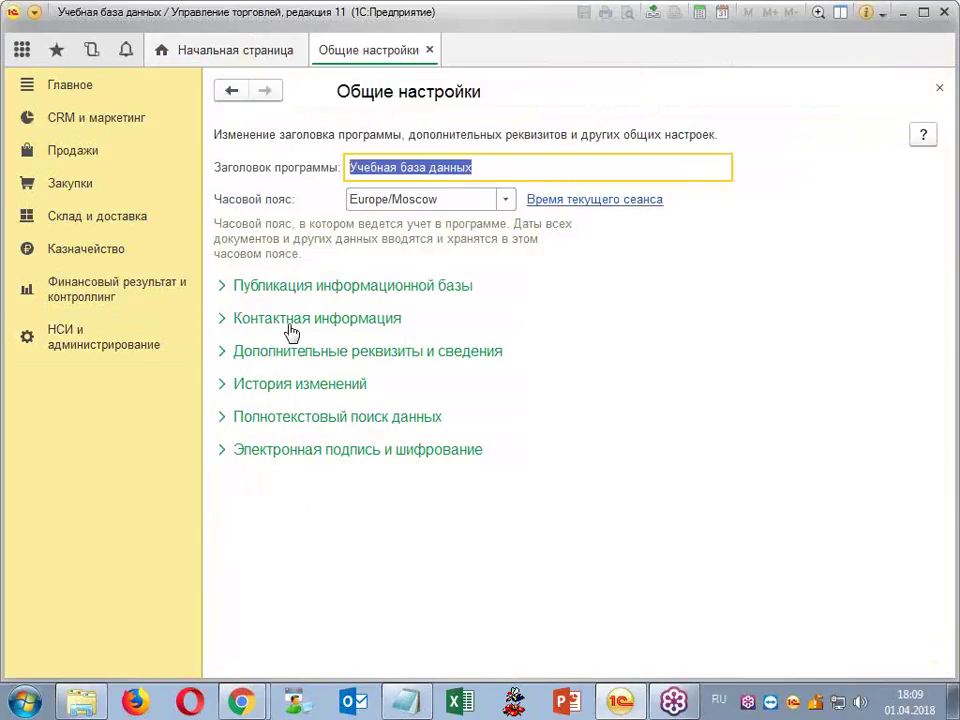
{"action": "left_click", "coordinate": [221, 352]}
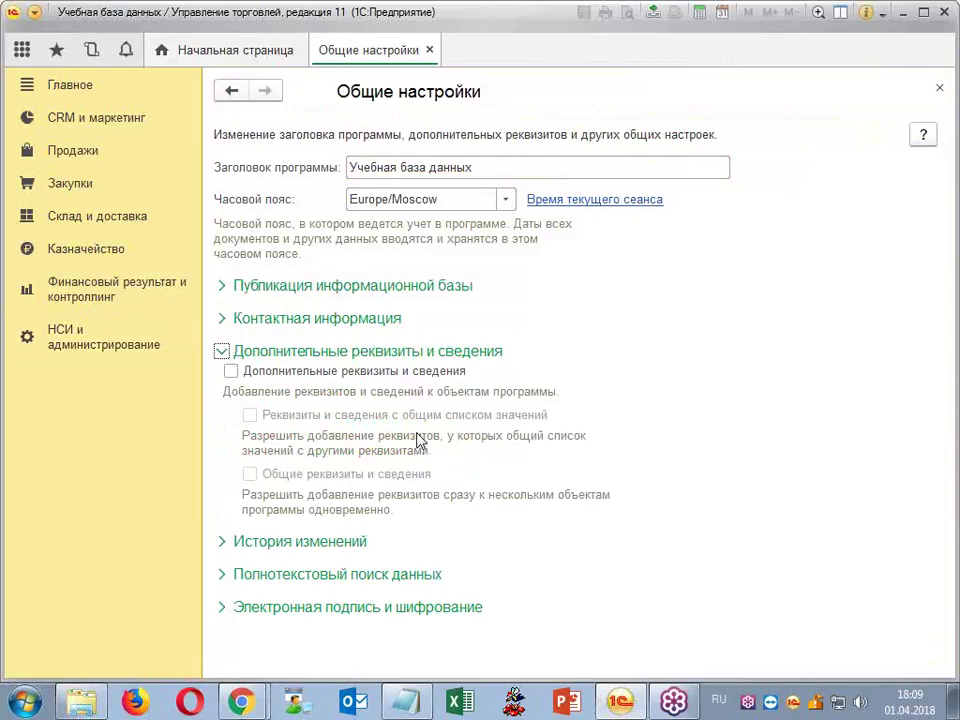
{"action": "left_click", "coordinate": [231, 372]}
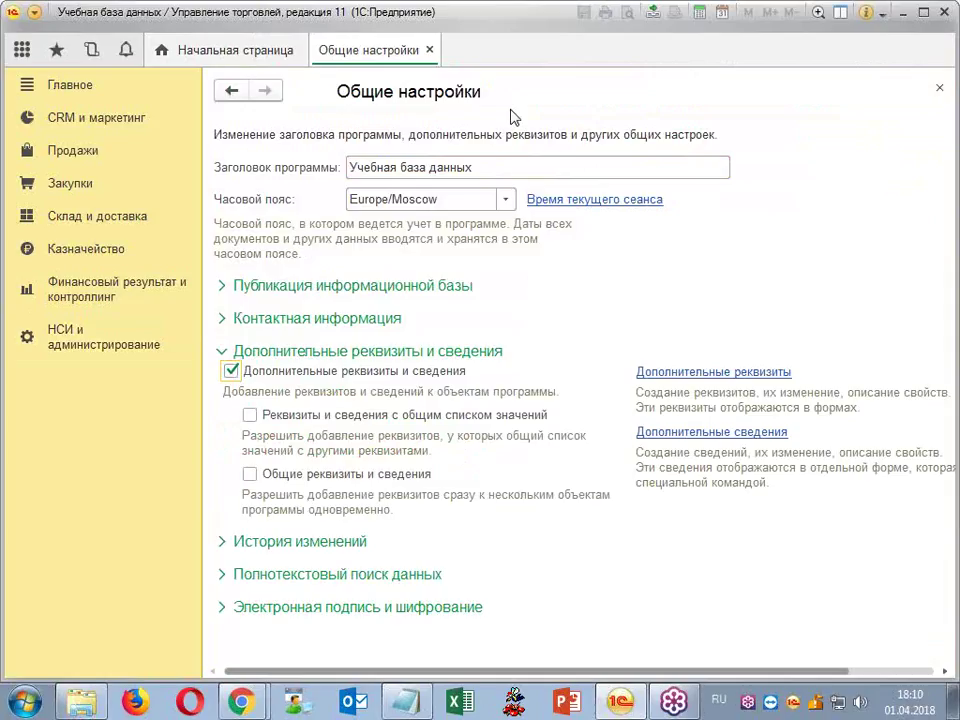
{"action": "left_click", "coordinate": [429, 49]}
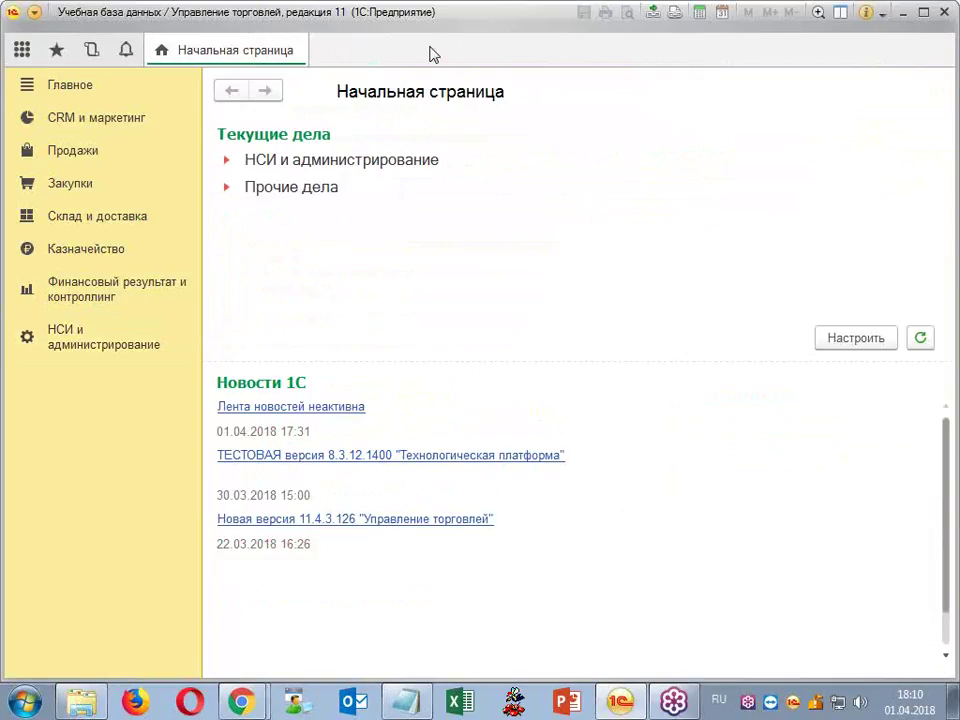
- Open the Виды номенклатуры classifier and start creating a new item kind of type Товар
{"action": "left_click", "coordinate": [75, 331]}
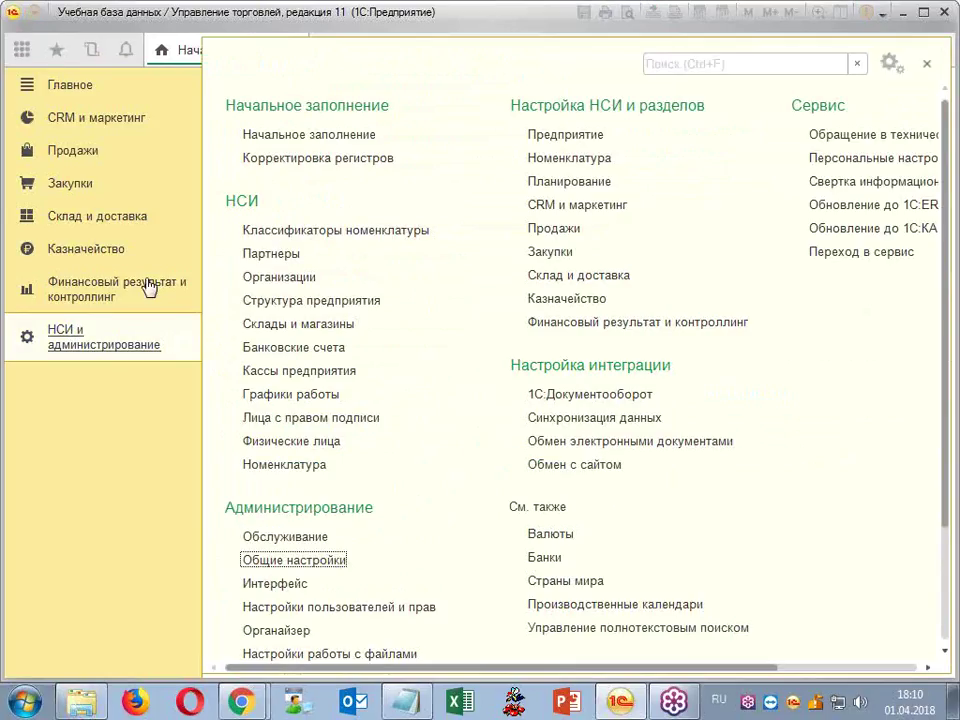
{"action": "left_click", "coordinate": [380, 233]}
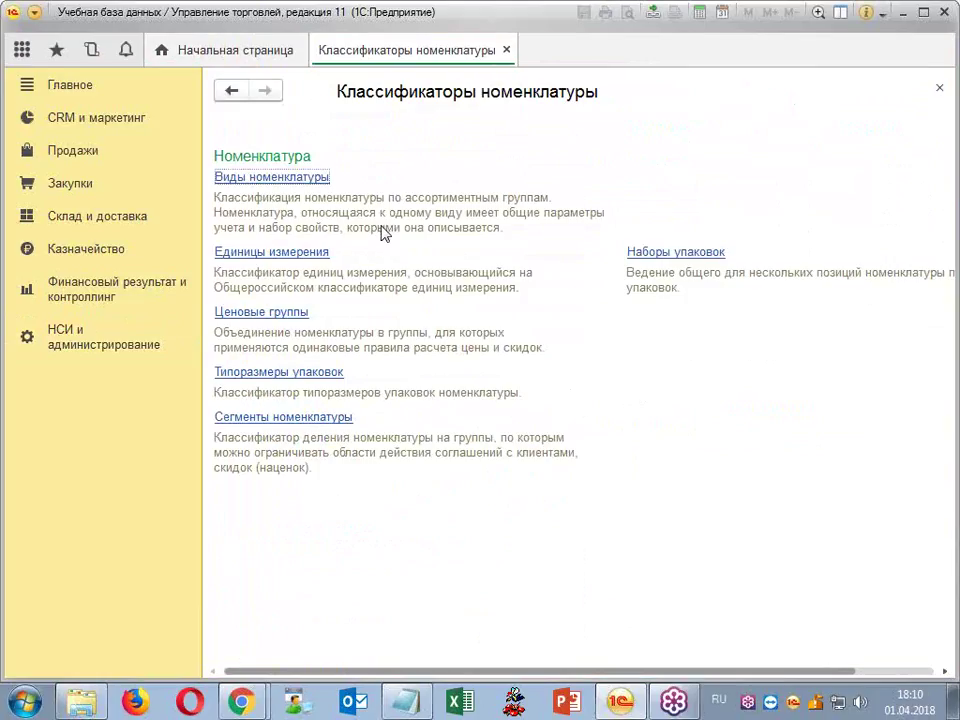
{"action": "left_click", "coordinate": [293, 180]}
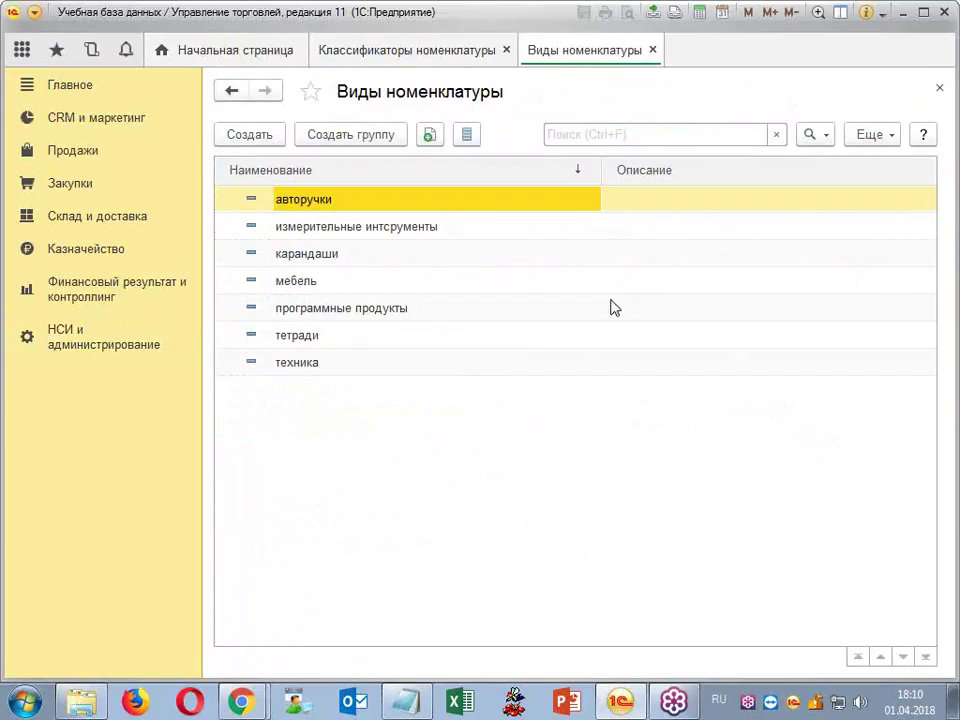
{"action": "left_click", "coordinate": [247, 135]}
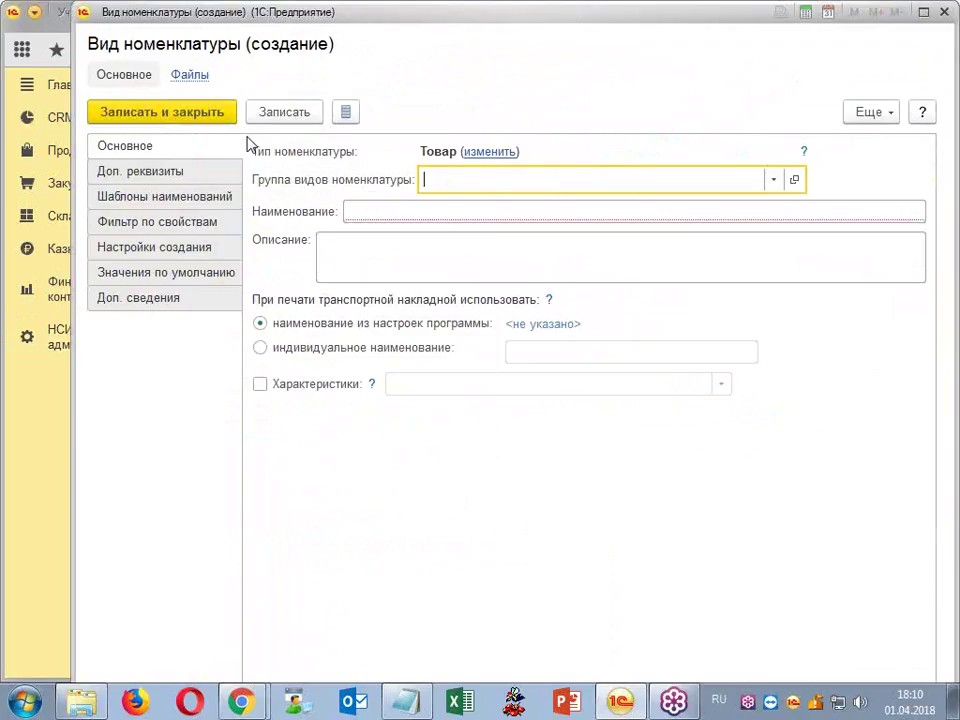
{"action": "left_click", "coordinate": [414, 212]}
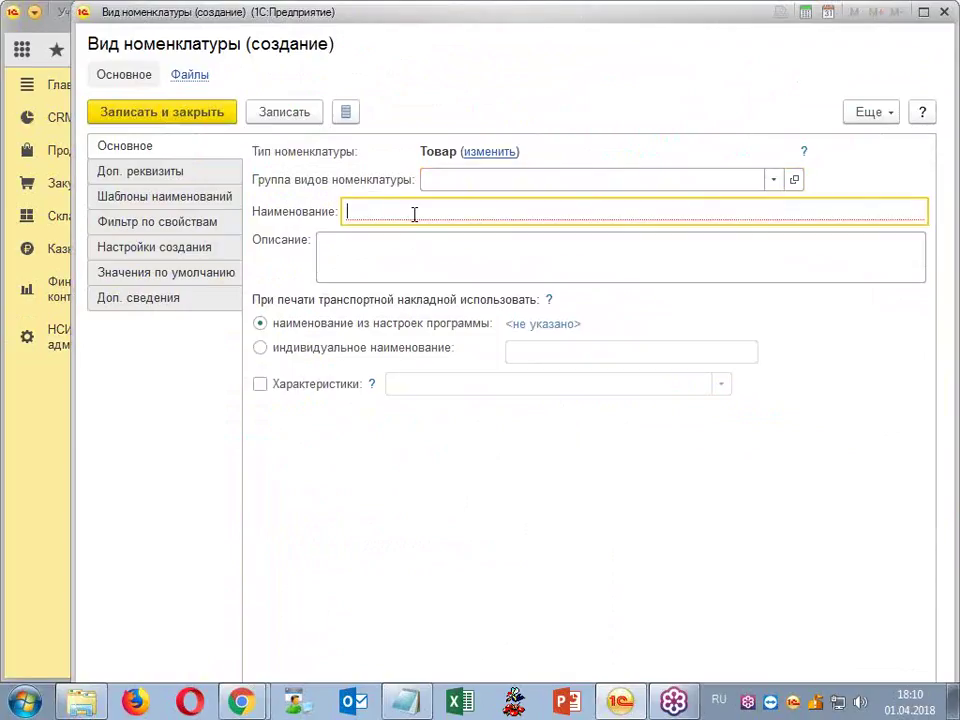
{"action": "type", "text": "О"}
{"action": "key", "text": "BackSpace"}
{"action": "type", "text": "Щн"}
{"action": "key", "text": "BackSpace"}
{"action": "key", "text": "BackSpace"}
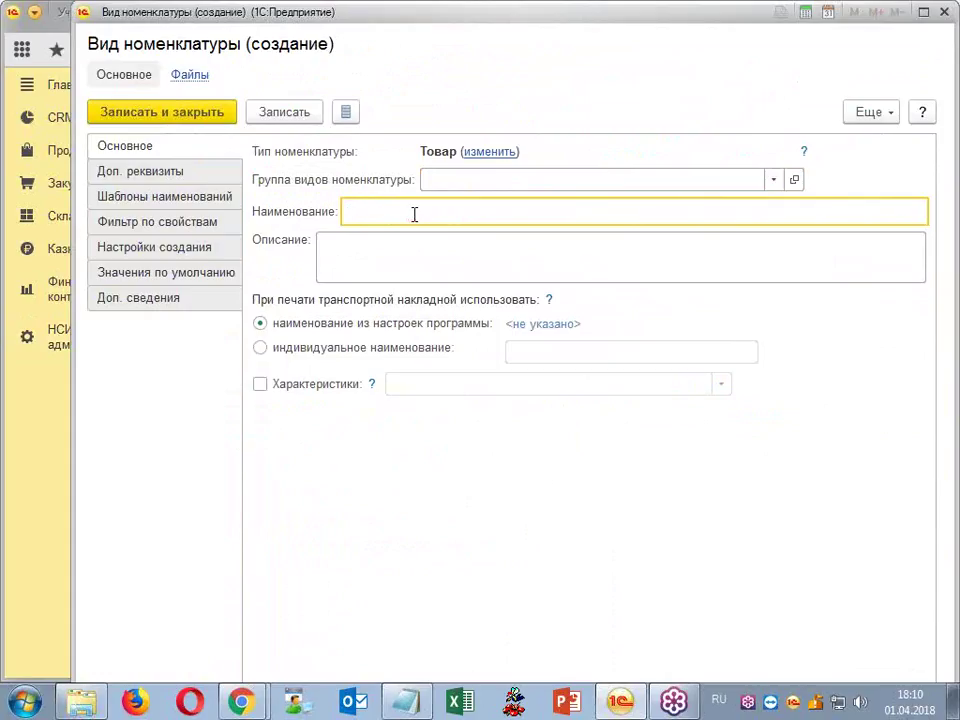
- Name the new item kind OSB and save it without closing its form
{"action": "key", "text": "alt+shift"}
{"action": "type", "text": "OSB"}
{"action": "left_click", "coordinate": [188, 170]}
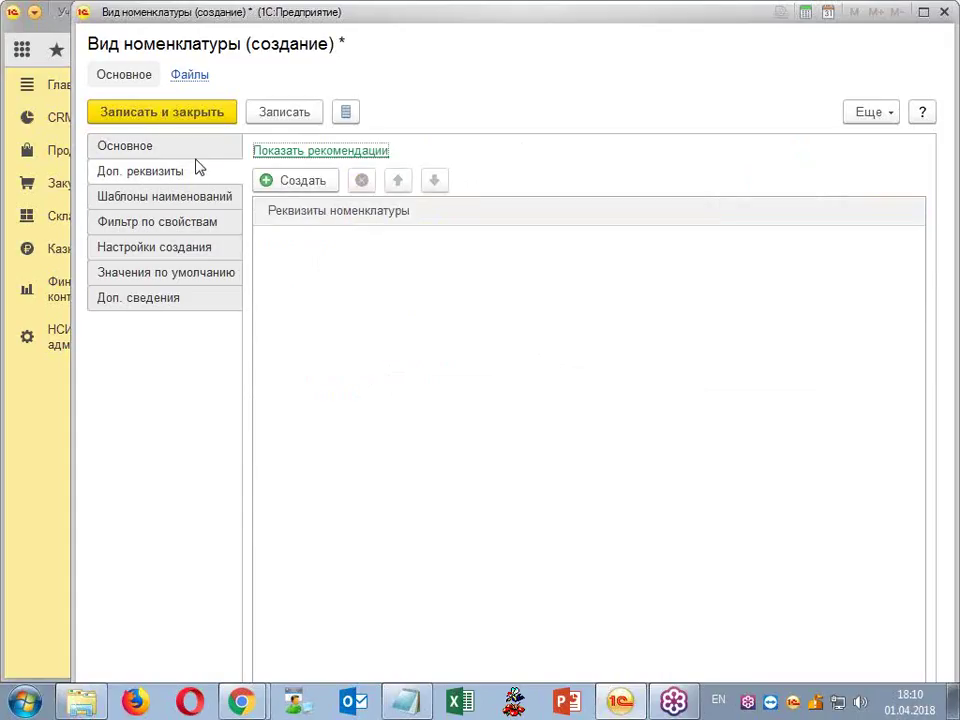
{"action": "left_click", "coordinate": [171, 150]}
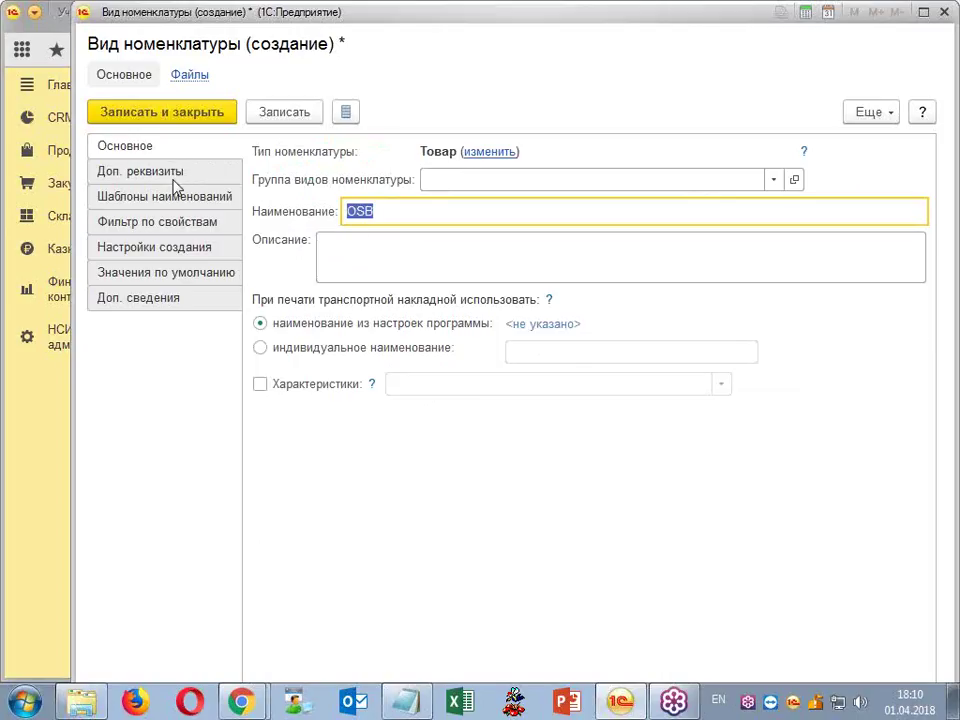
{"action": "left_click", "coordinate": [176, 174]}
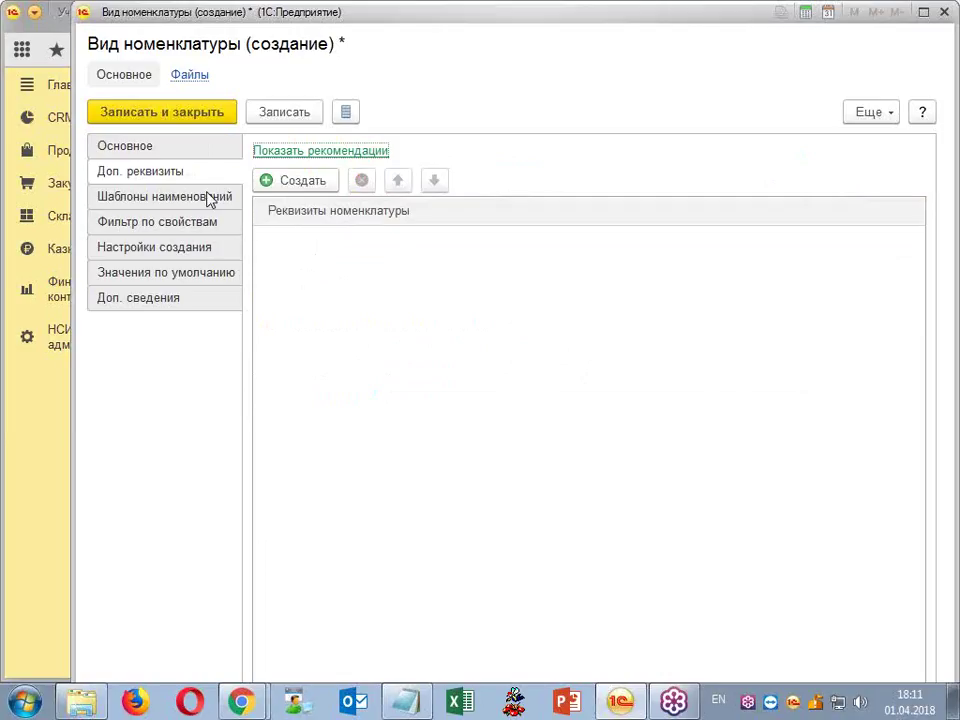
{"action": "left_click", "coordinate": [300, 117]}
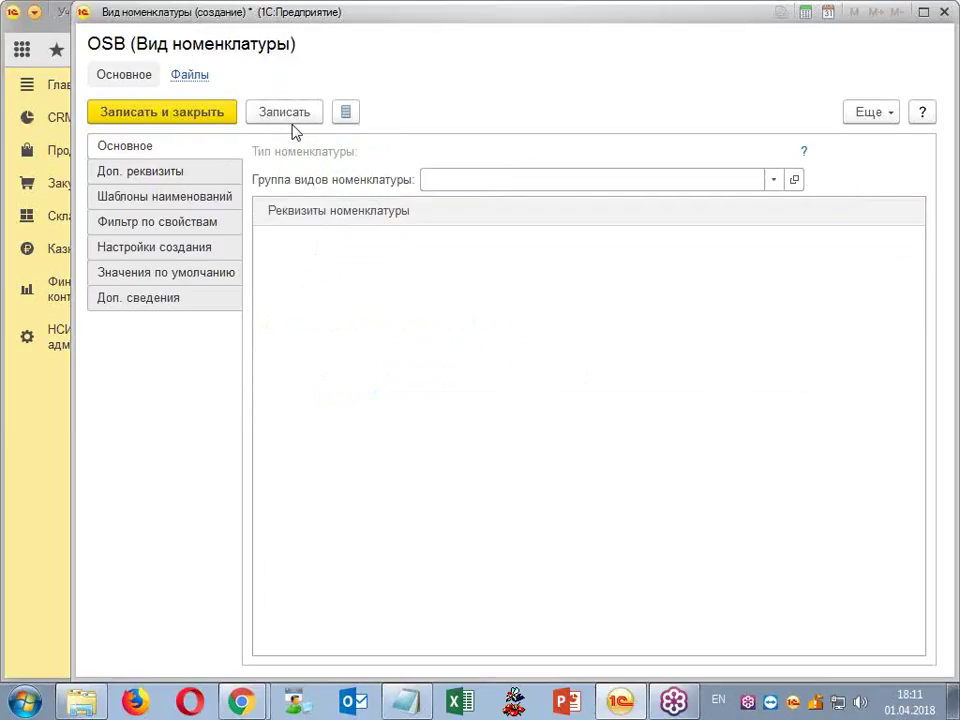
- Switch to Notepad and review the list of board properties, from the type to the treatment
{"action": "key", "text": "alt+Tab"}
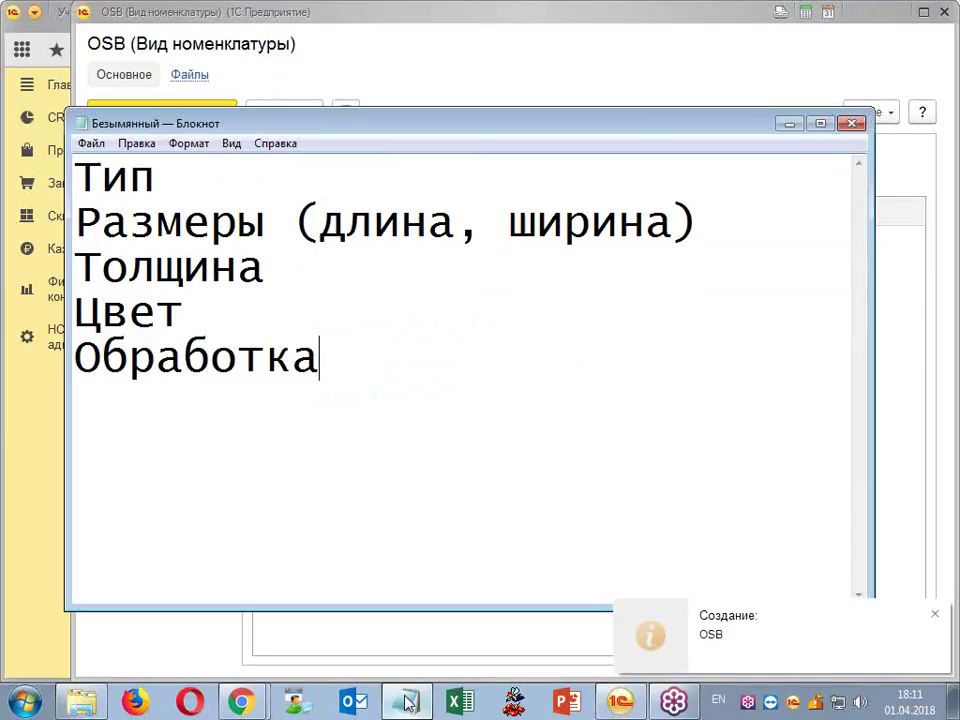
{"action": "key", "text": "alt+shift"}
{"action": "left_click", "coordinate": [172, 170]}
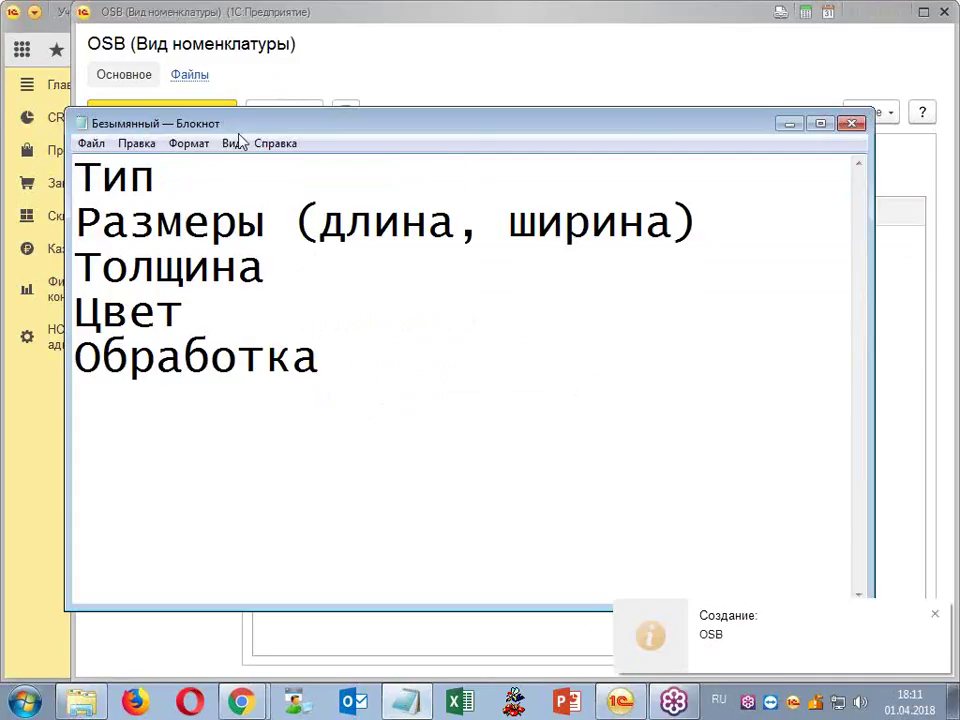
{"action": "left_click_drag", "start_coordinate": [291, 222], "coordinate": [293, 383]}
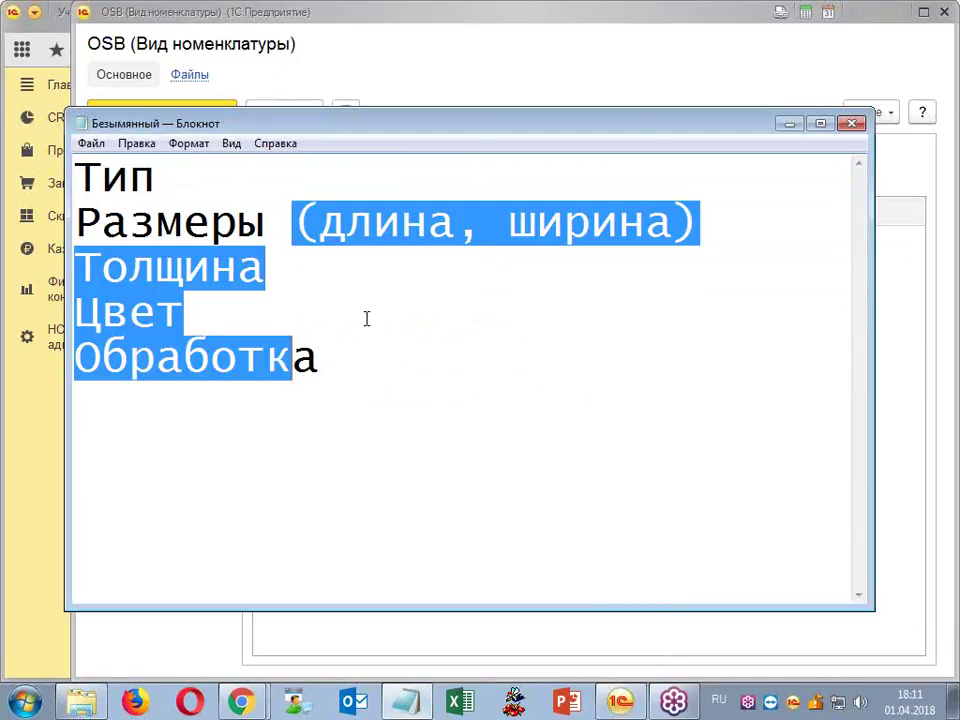
- Switch back to 1С:Предприятие and start creating an additional attribute for the OSB item kind
{"action": "left_click", "coordinate": [560, 68]}
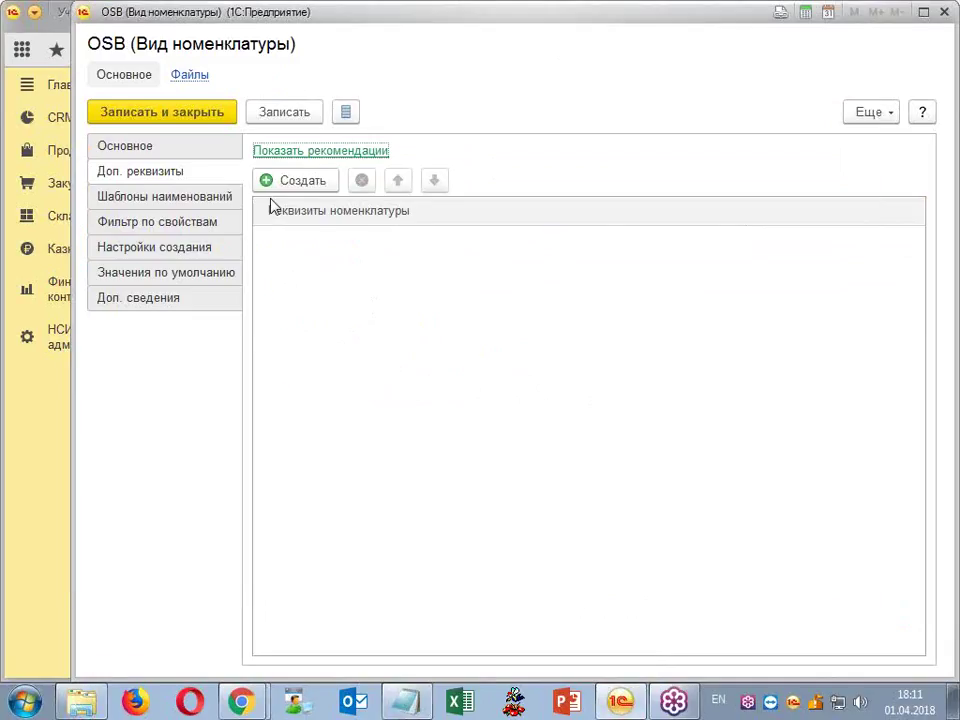
{"action": "left_click", "coordinate": [300, 177]}
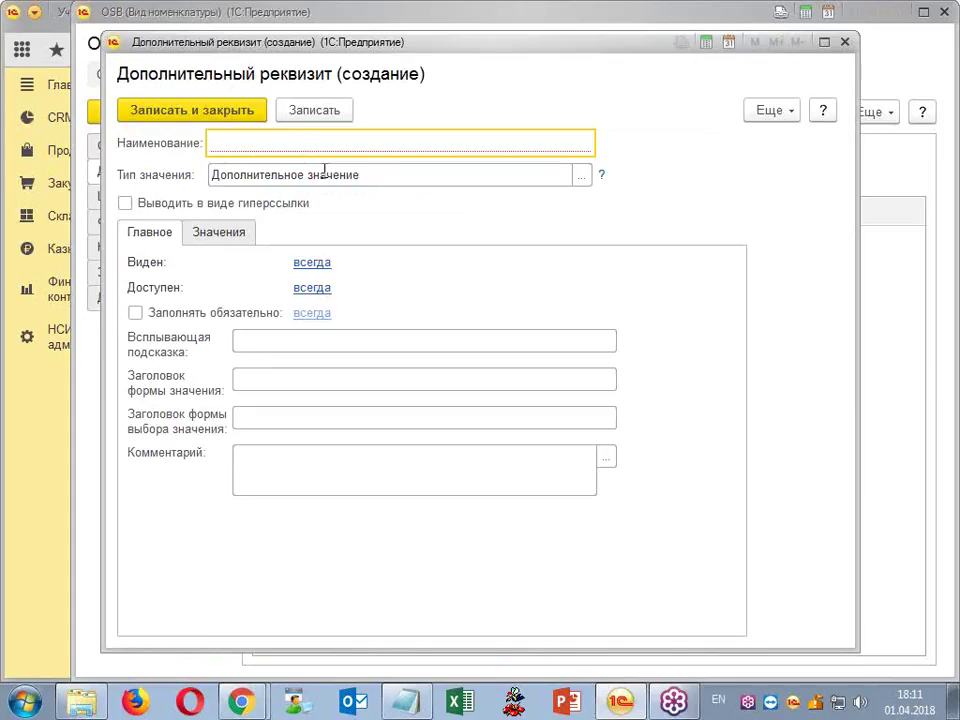
{"action": "type", "text": "Njkobyf"}
{"action": "key", "text": "BackSpace"}
{"action": "key", "text": "BackSpace"}
{"action": "key", "text": "BackSpace"}
{"action": "key", "text": "BackSpace"}
{"action": "key", "text": "BackSpace"}
{"action": "key", "text": "BackSpace"}
{"action": "key", "text": "BackSpace"}
{"action": "type", "text": "Njko"}
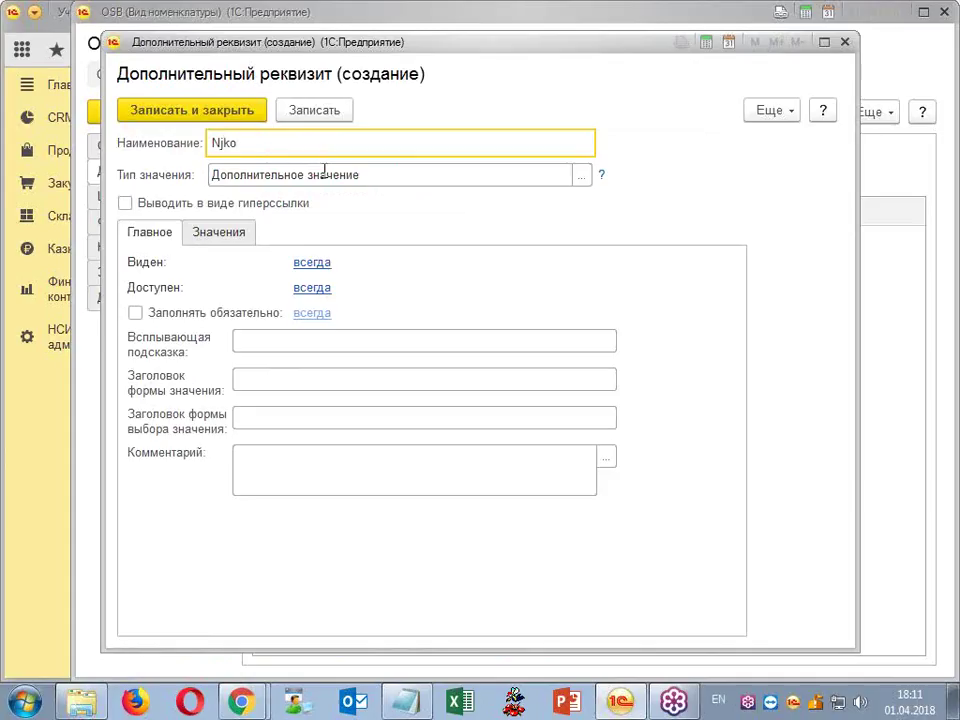
{"action": "type", "text": "byf"}
{"action": "key", "text": "BackSpace"}
{"action": "key", "text": "BackSpace"}
{"action": "key", "text": "BackSpace"}
{"action": "key", "text": "BackSpace"}
{"action": "key", "text": "BackSpace"}
{"action": "key", "text": "BackSpace"}
{"action": "key", "text": "BackSpace"}
- Name the additional attribute Толщина and make filling it in mandatory
{"action": "key", "text": "alt+shift"}
{"action": "type", "text": "Толщина"}
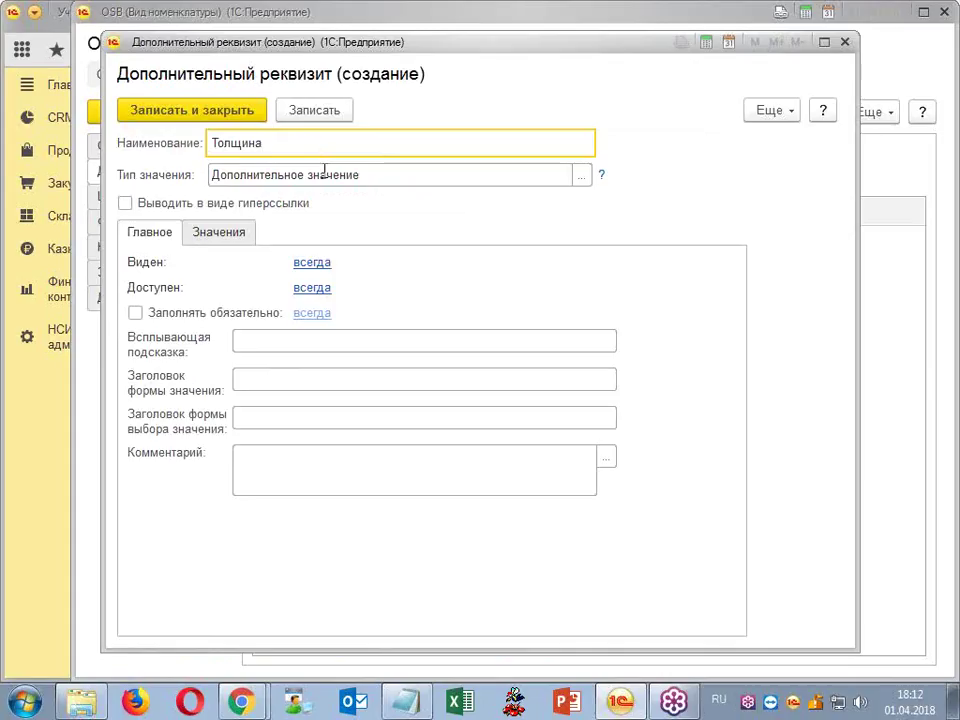
{"action": "left_click", "coordinate": [135, 313]}
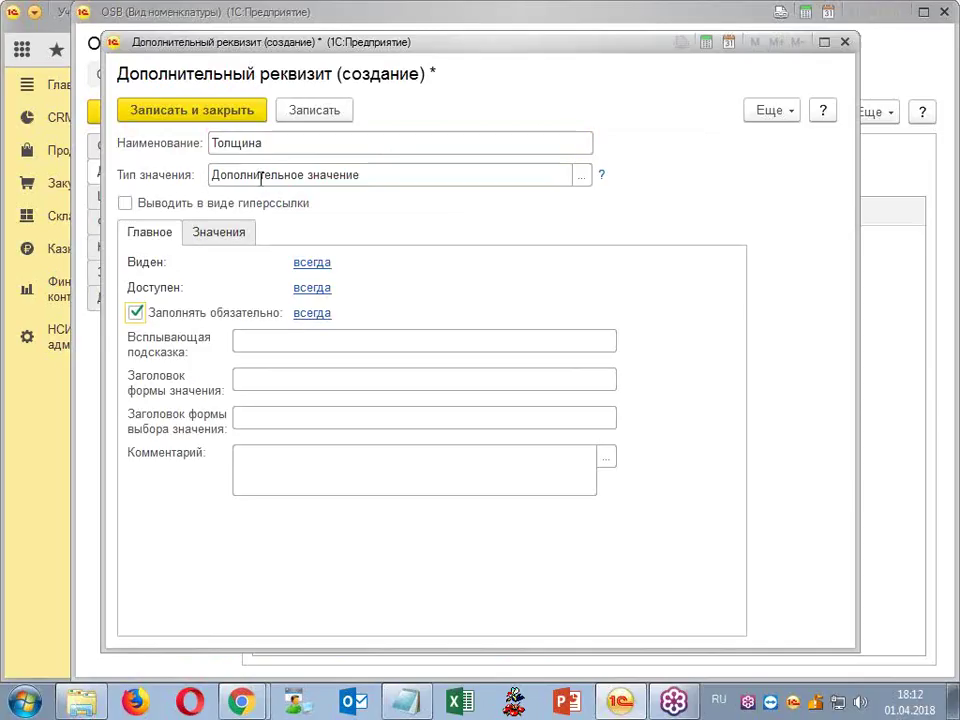
- Change the value type of the Толщина attribute from Дополнительное значение to Число
{"action": "left_click", "coordinate": [578, 176]}
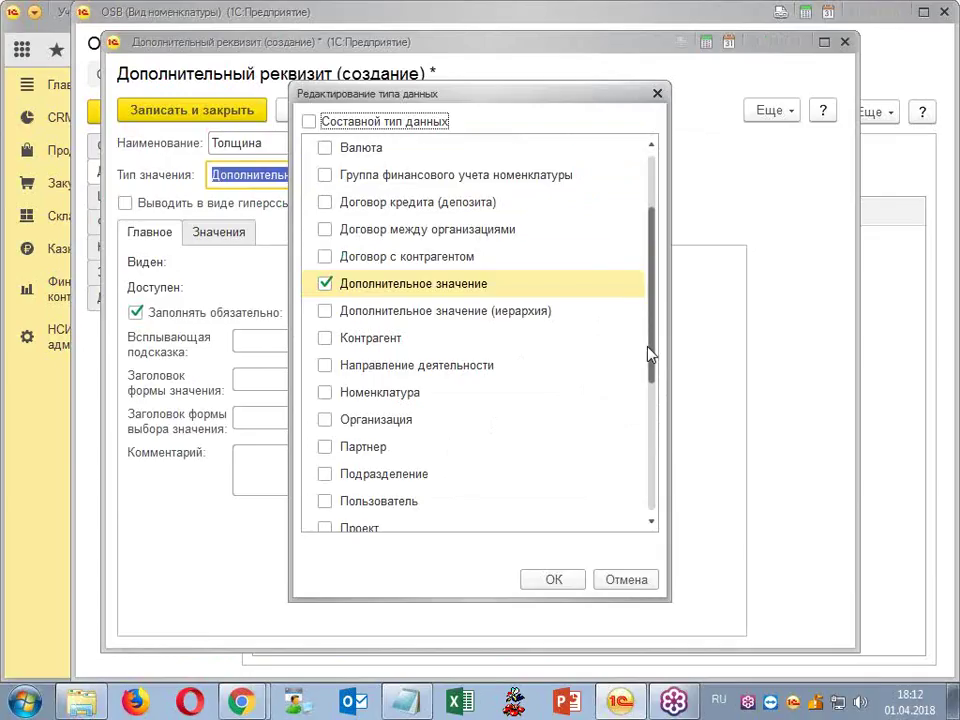
{"action": "left_click_drag", "start_coordinate": [657, 350], "coordinate": [653, 268]}
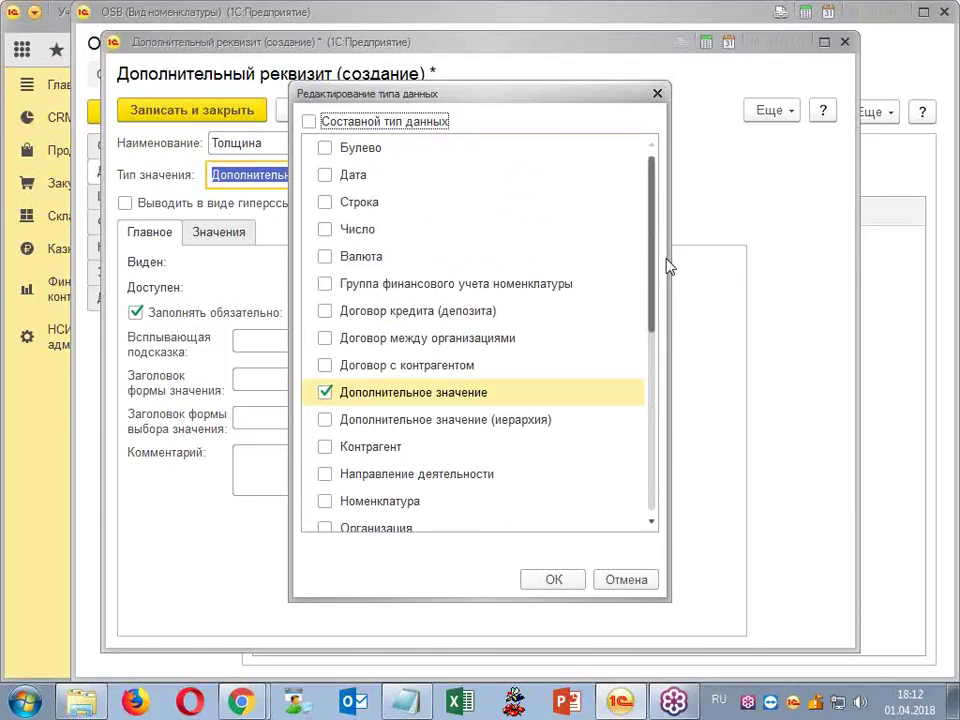
{"action": "scroll", "coordinate": [656, 328], "scroll_direction": "down", "scroll_amount": 2}
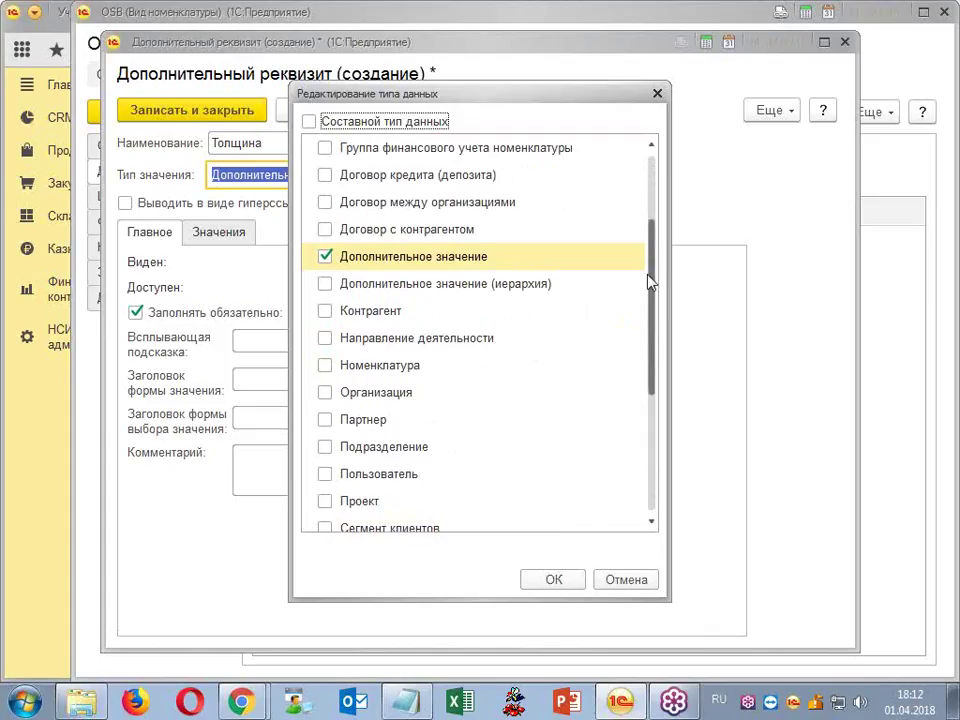
{"action": "left_click", "coordinate": [325, 257]}
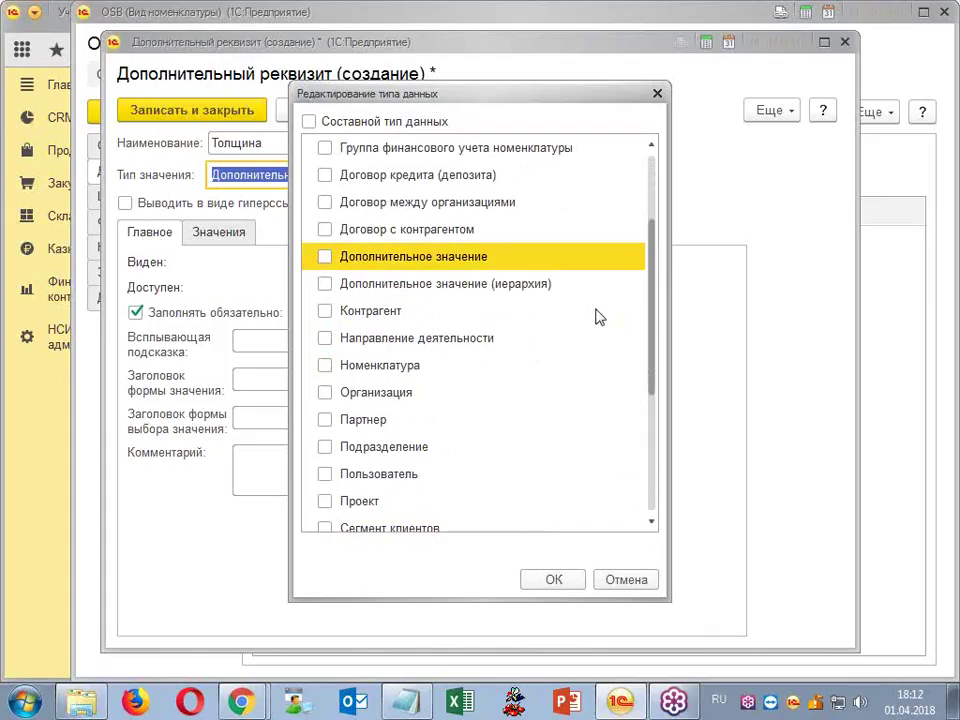
{"action": "scroll", "coordinate": [657, 295], "scroll_direction": "up", "scroll_amount": 2}
{"action": "scroll", "coordinate": [657, 289], "scroll_direction": "up", "scroll_amount": 1}
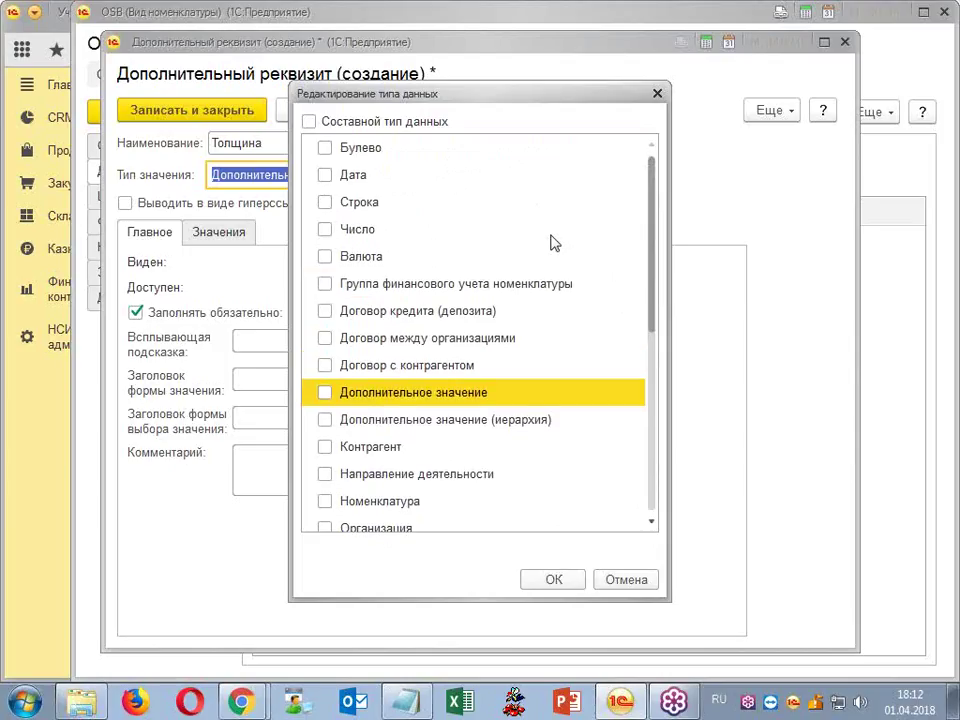
{"action": "left_click", "coordinate": [326, 232]}
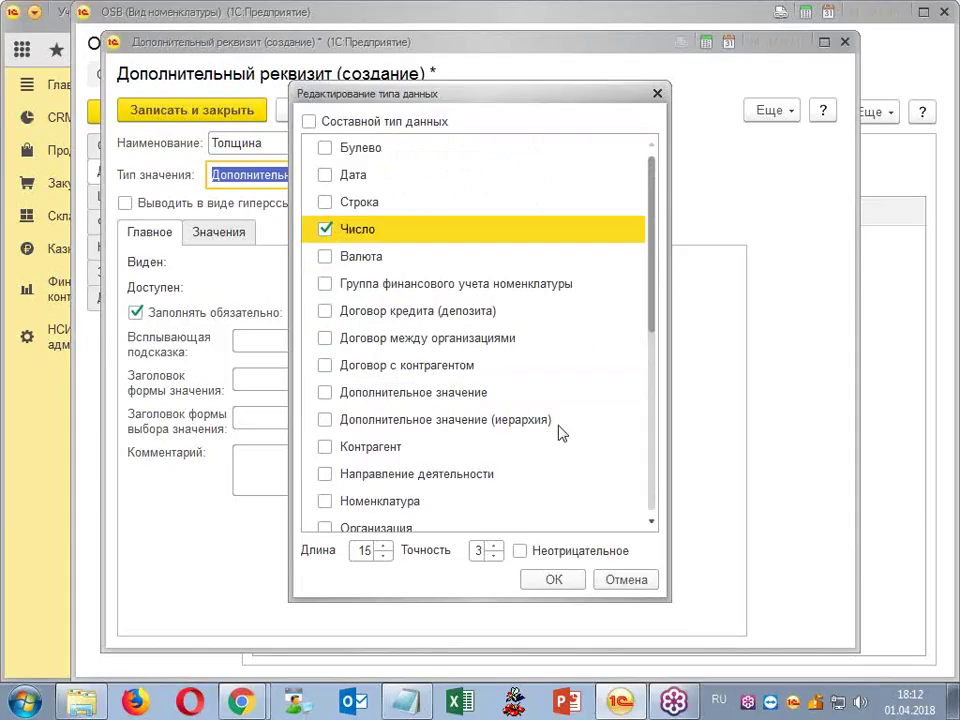
- Restrict the number to non-negative values with a precision of 0 and try to confirm the data type
{"action": "left_click", "coordinate": [520, 551]}
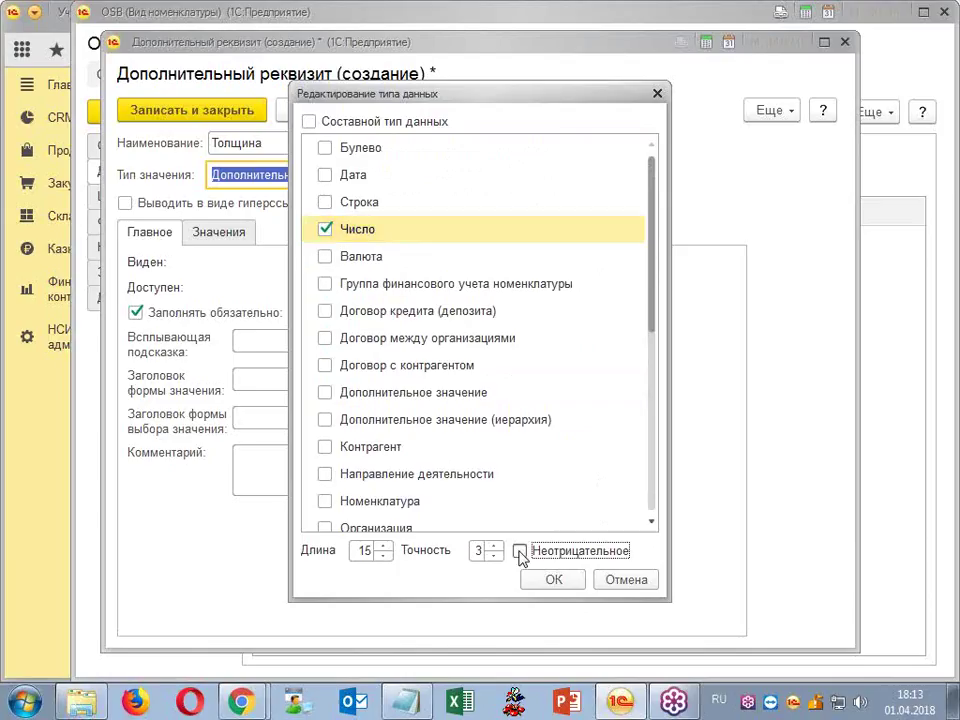
{"action": "left_click", "coordinate": [521, 552]}
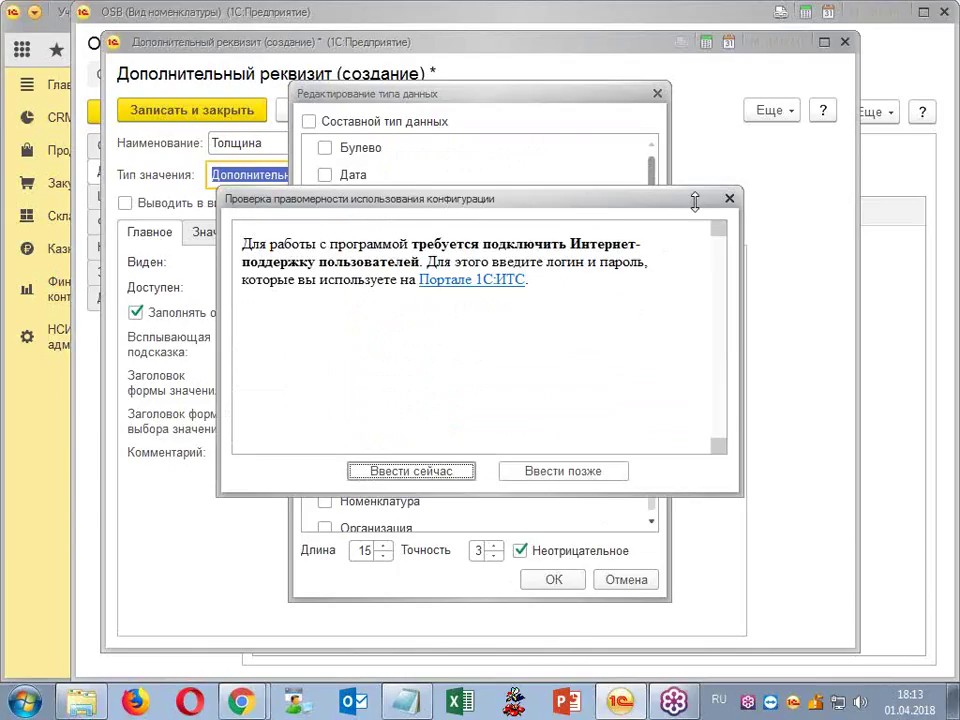
{"action": "left_click", "coordinate": [729, 198]}
{"action": "left_click", "coordinate": [494, 556]}
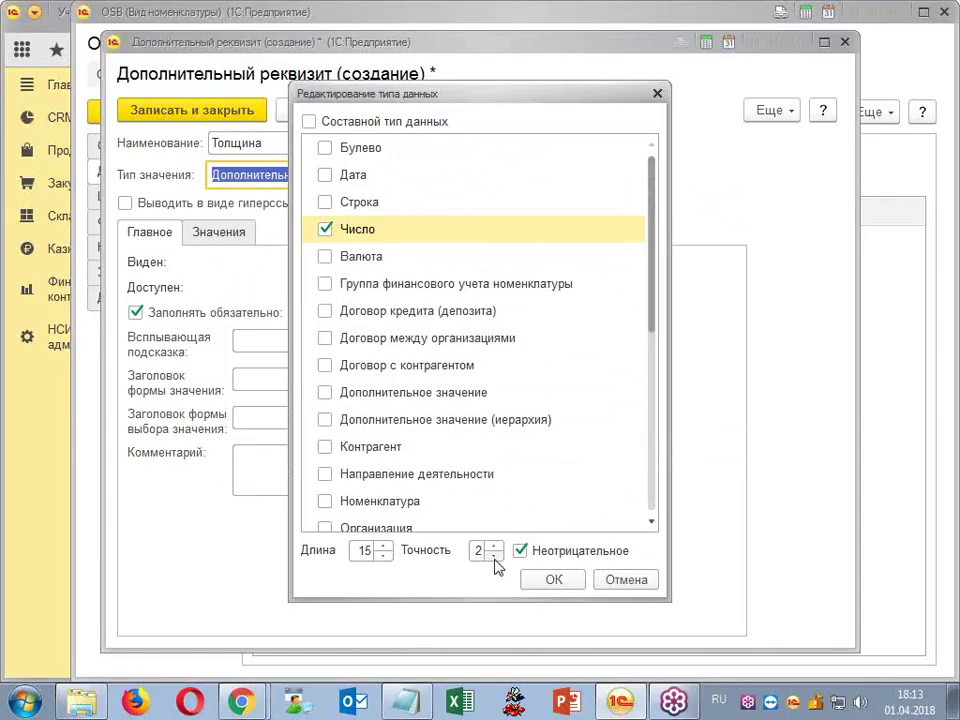
{"action": "left_click", "coordinate": [494, 556]}
{"action": "left_click", "coordinate": [494, 556]}
{"action": "left_click", "coordinate": [548, 583]}
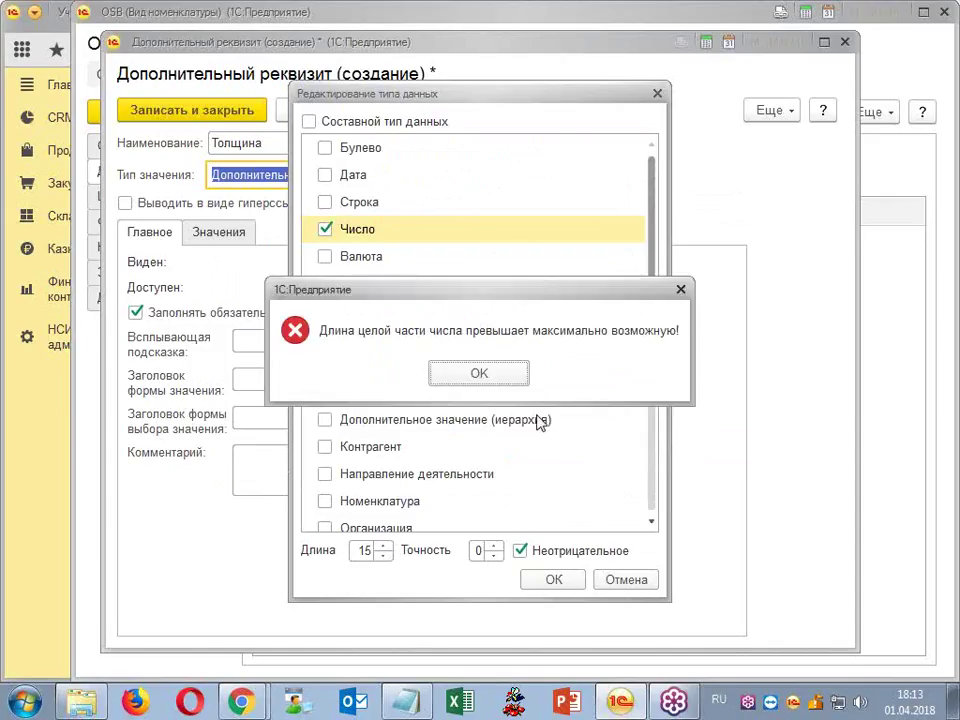
{"action": "left_click", "coordinate": [496, 373]}
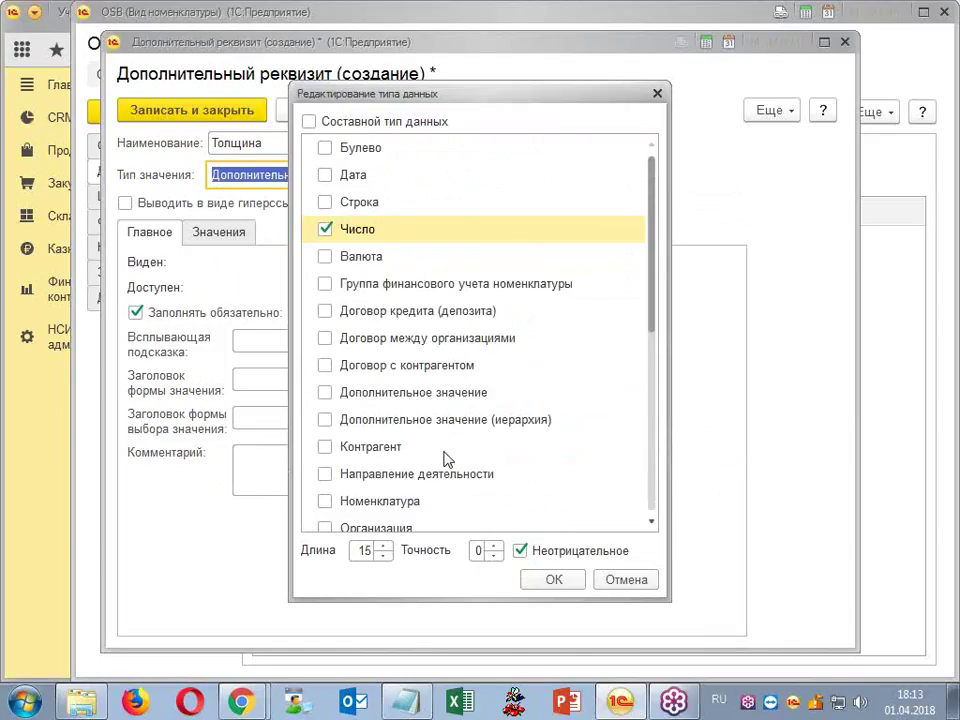
- Reduce the number's permitted length and confirm the data type
{"action": "left_click", "coordinate": [383, 556]}
{"action": "left_click", "coordinate": [383, 556]}
{"action": "left_click", "coordinate": [383, 556]}
{"action": "left_click", "coordinate": [383, 556]}
{"action": "left_click", "coordinate": [383, 556]}
{"action": "left_click", "coordinate": [383, 556]}
{"action": "left_click", "coordinate": [383, 556]}
{"action": "left_click", "coordinate": [383, 556]}
{"action": "left_click", "coordinate": [383, 556]}
{"action": "left_click", "coordinate": [383, 556]}
{"action": "left_click", "coordinate": [383, 556]}
{"action": "left_click", "coordinate": [383, 556]}
{"action": "left_click", "coordinate": [540, 580]}
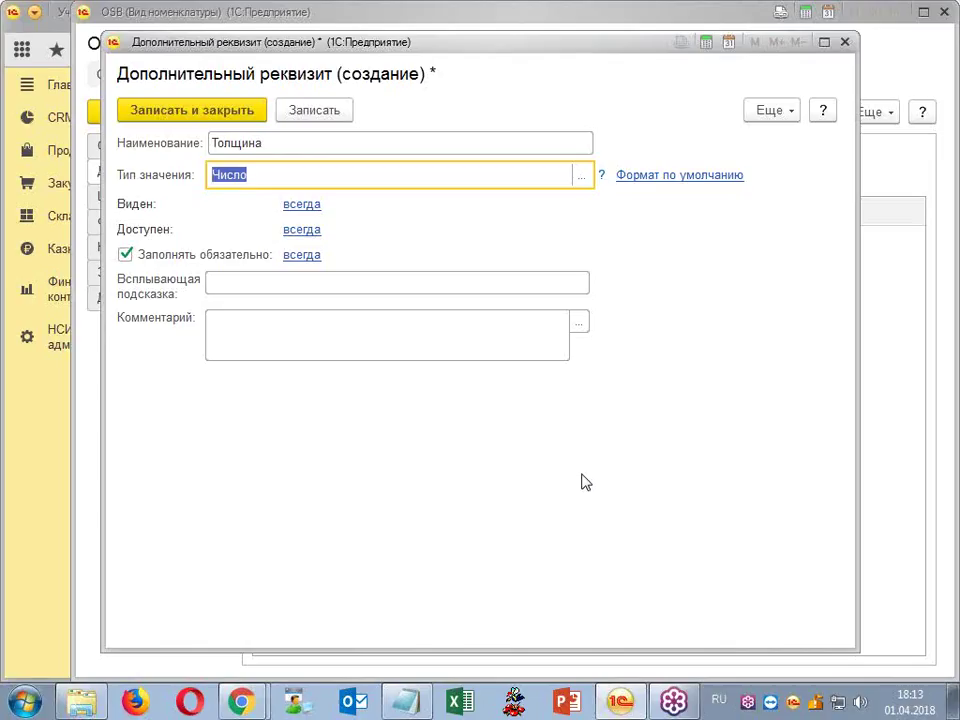
- Save and close the Толщина attribute and the OSB item kind
{"action": "left_click", "coordinate": [206, 116]}
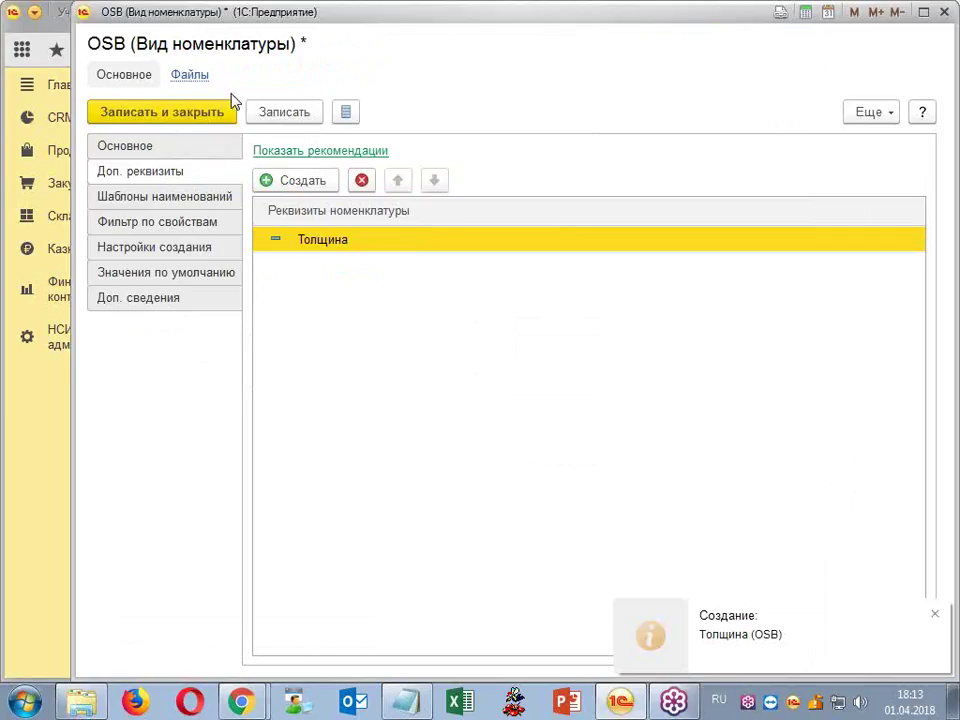
{"action": "left_click", "coordinate": [178, 113]}
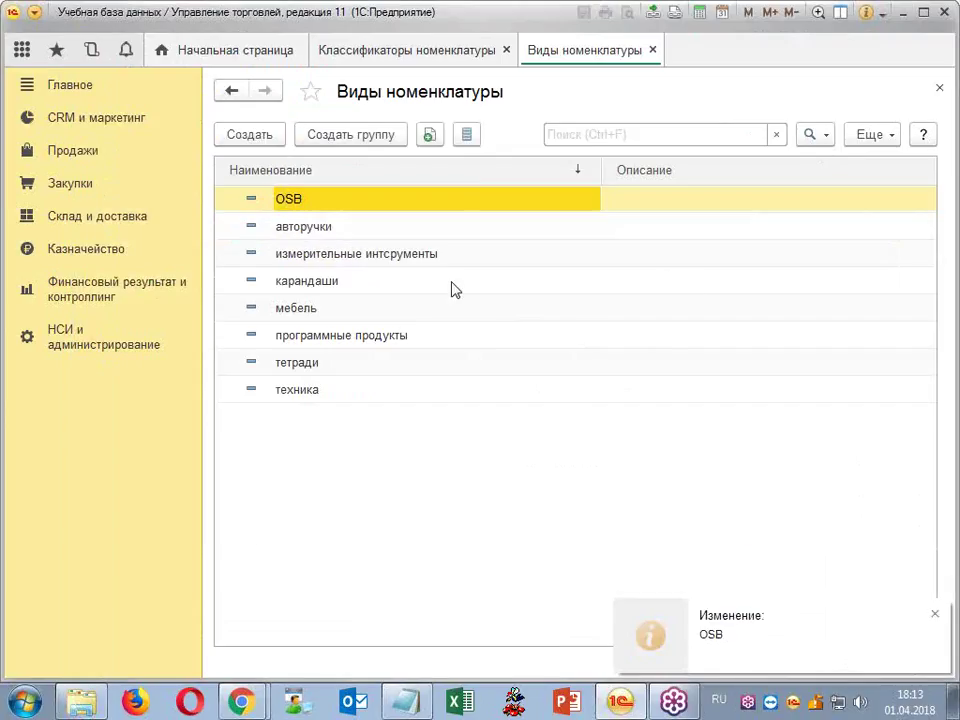
- Open the Номенклатура list from НСИ и администрирование and start creating a new item
{"action": "left_click", "coordinate": [100, 350]}
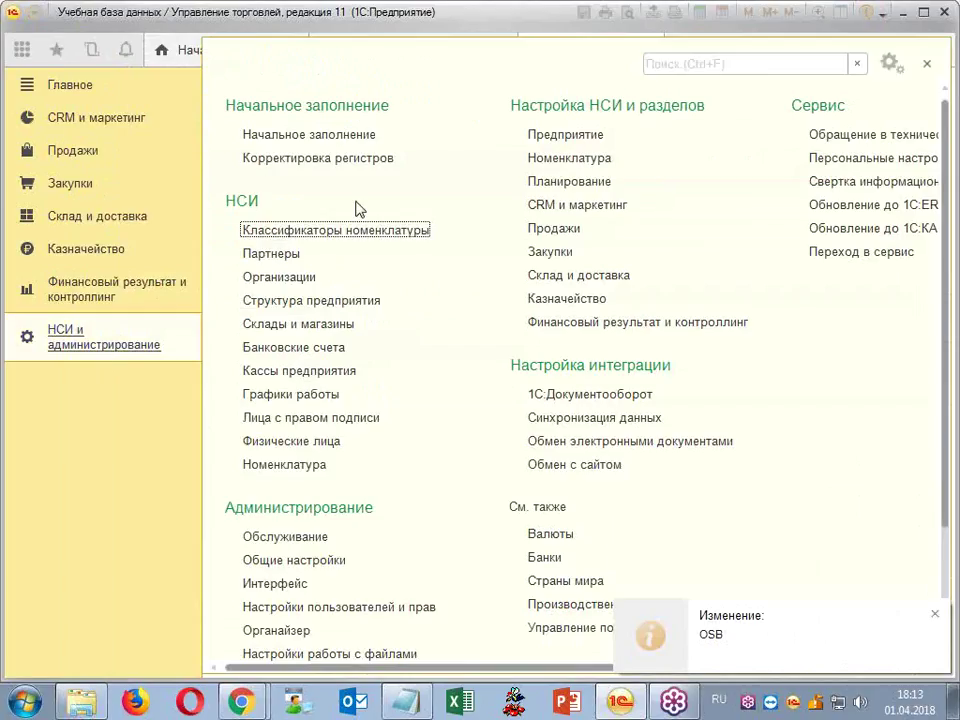
{"action": "left_click", "coordinate": [284, 464]}
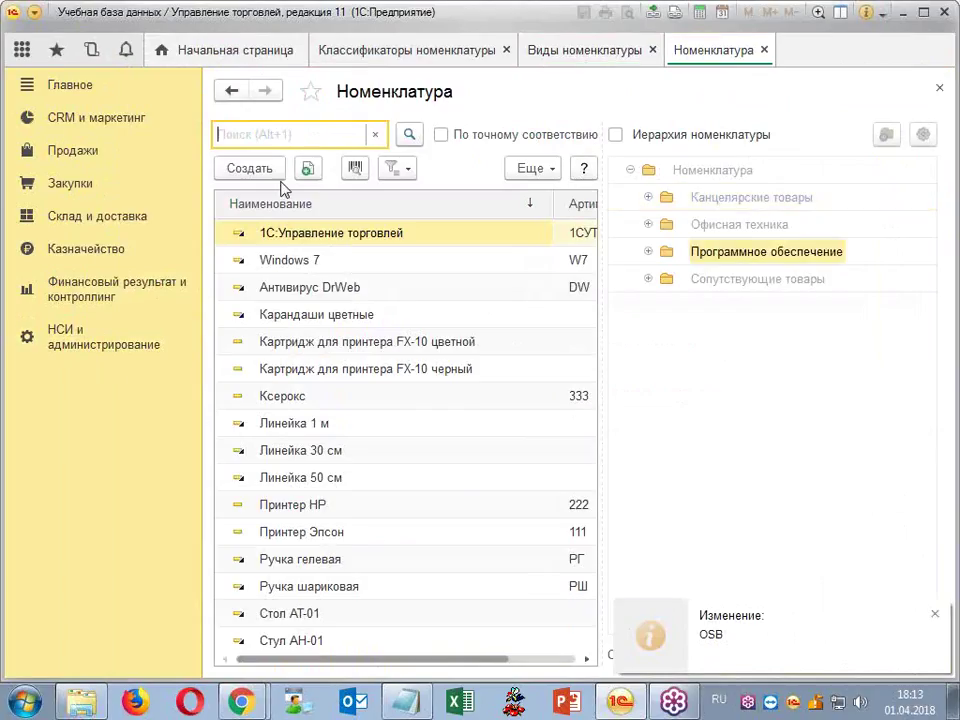
{"action": "left_click", "coordinate": [279, 164]}
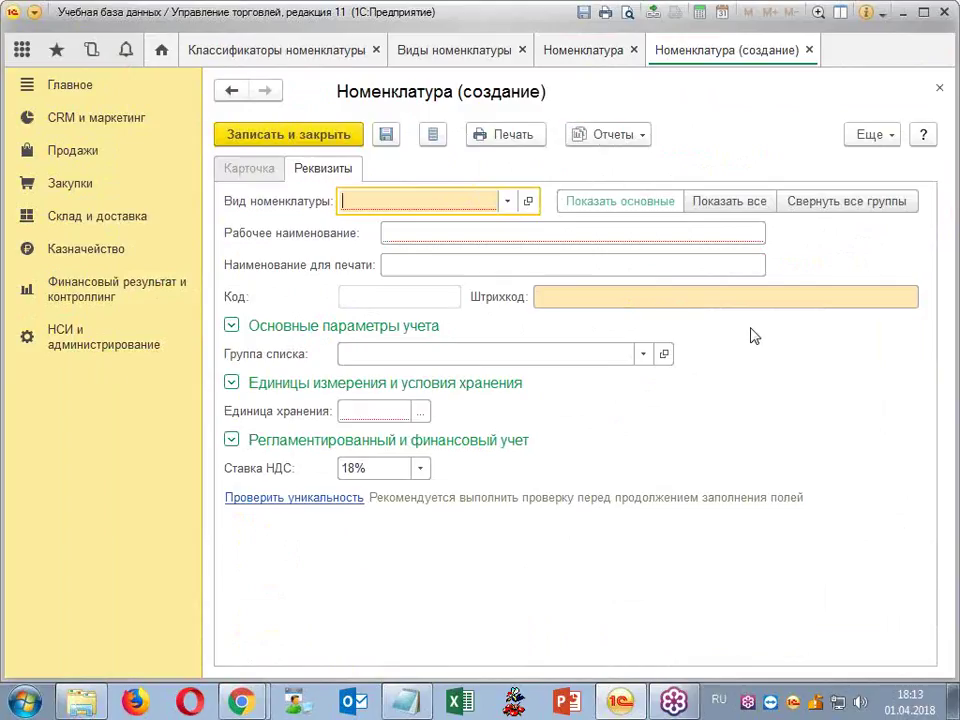
- Display all fields of the new item and look through the full form
{"action": "left_click", "coordinate": [754, 202]}
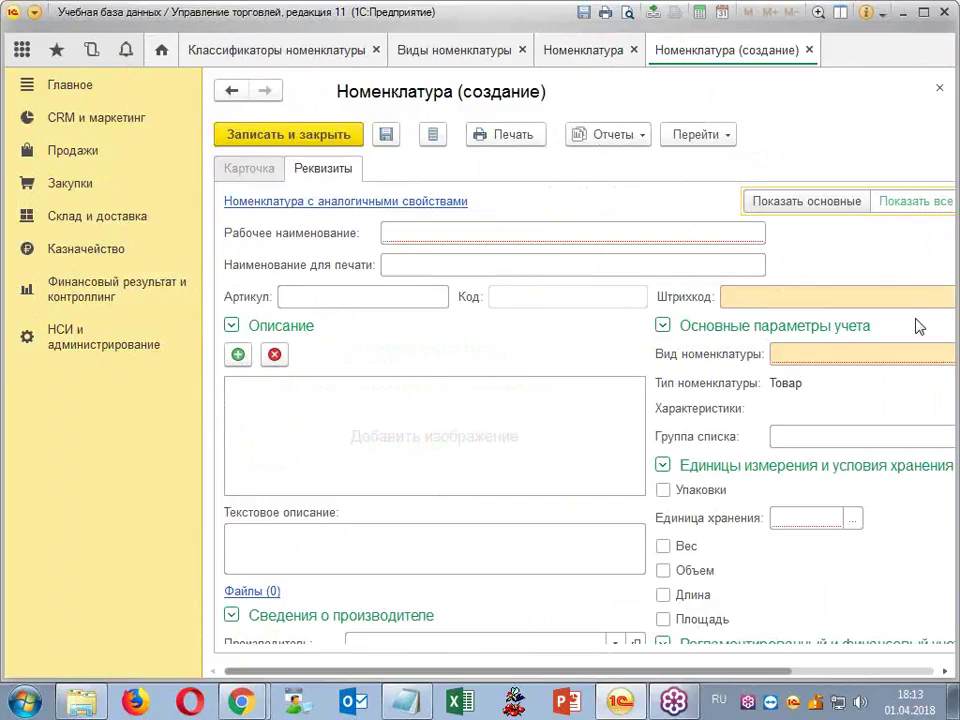
{"action": "scroll", "coordinate": [918, 326], "scroll_direction": "down", "scroll_amount": 7}
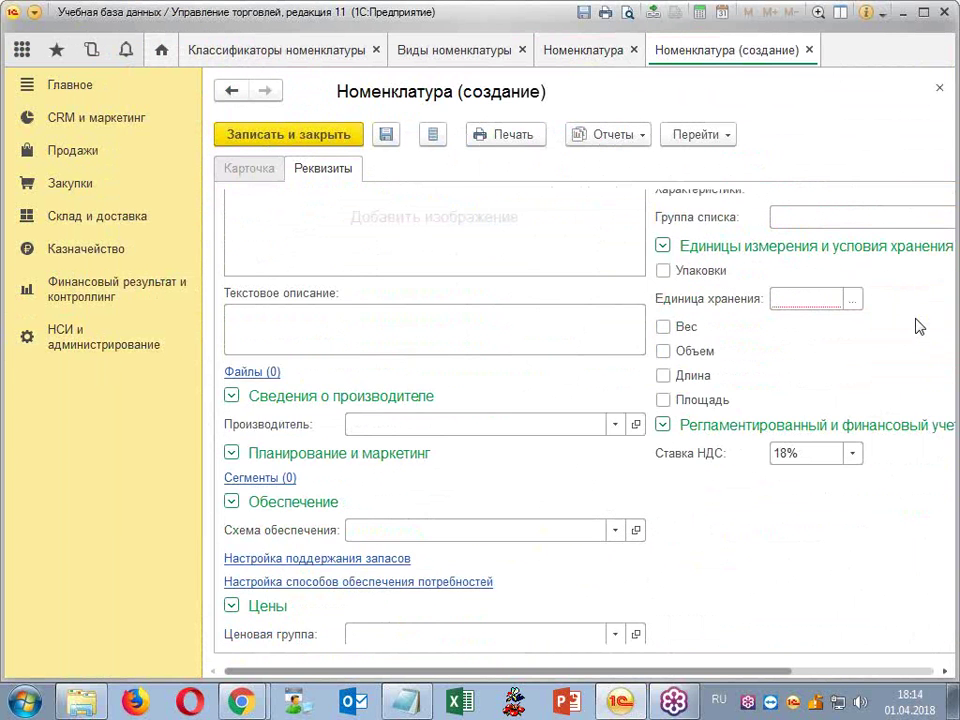
{"action": "scroll", "coordinate": [918, 326], "scroll_direction": "down", "scroll_amount": 2}
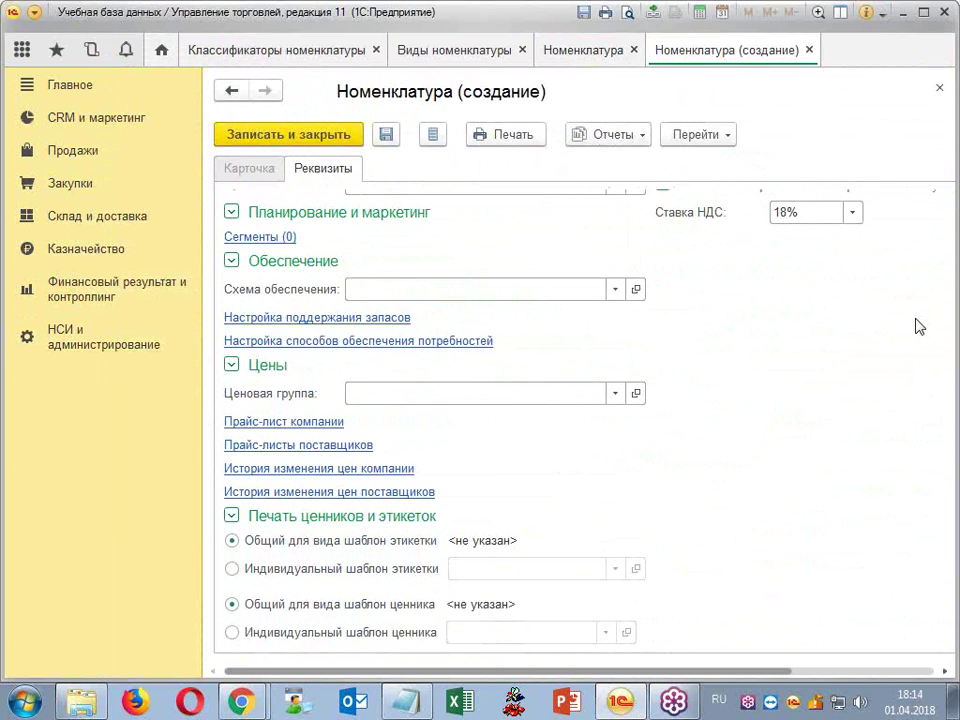
{"action": "scroll", "coordinate": [918, 326], "scroll_direction": "up", "scroll_amount": 5}
{"action": "scroll", "coordinate": [838, 275], "scroll_direction": "up", "scroll_amount": 3}
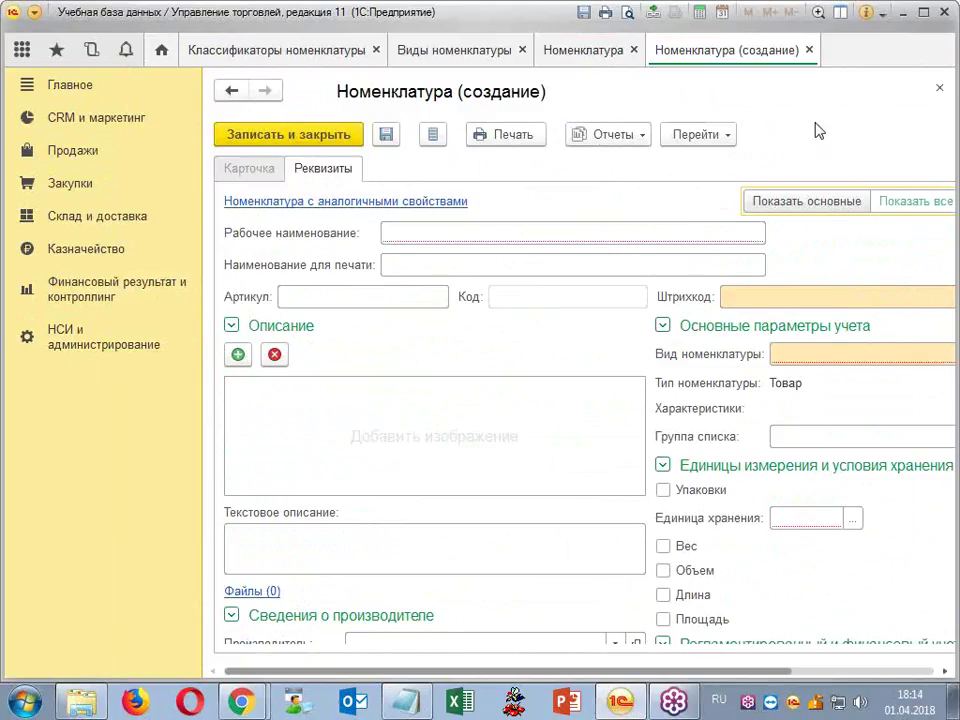
- Configure the sections panel to show only pictures (Картинка)
{"action": "left_click", "coordinate": [33, 12]}
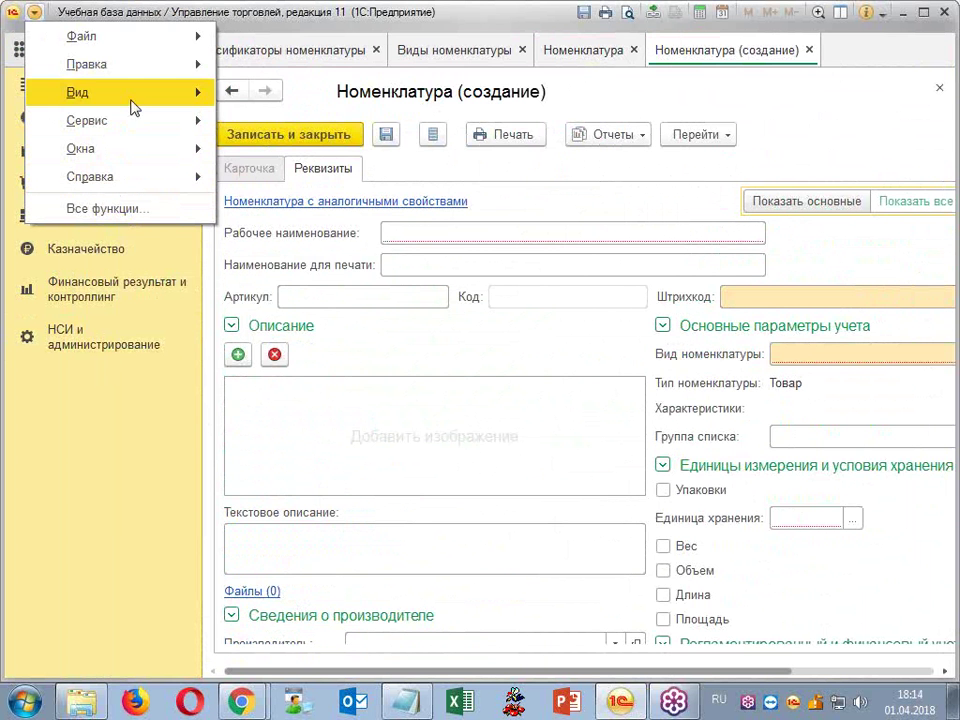
{"action": "mouse_move", "coordinate": [140, 97]}
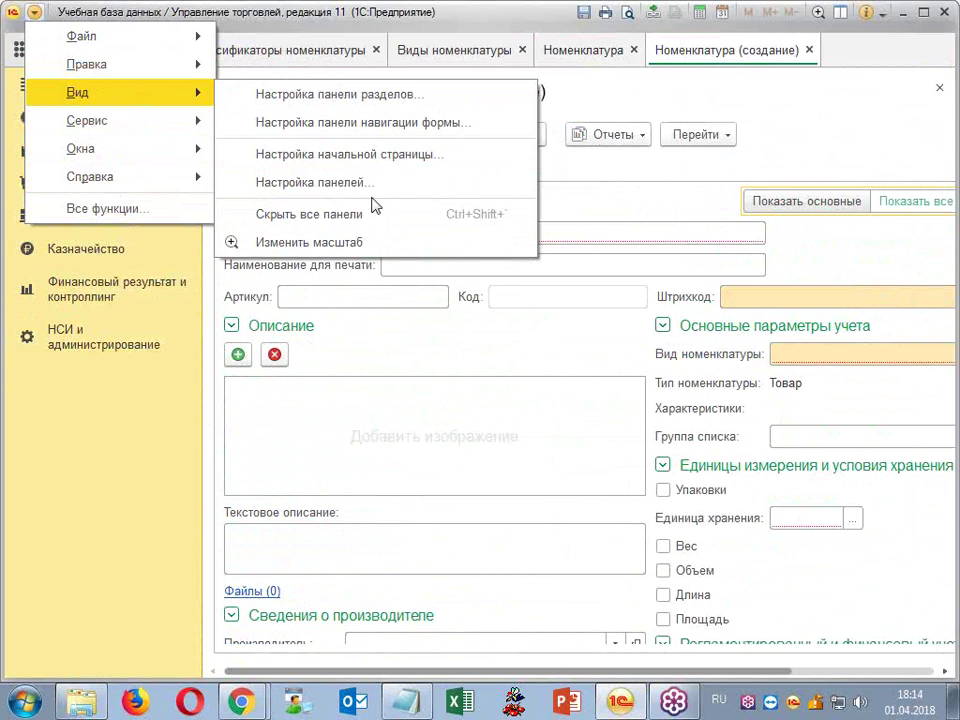
{"action": "left_click", "coordinate": [402, 97]}
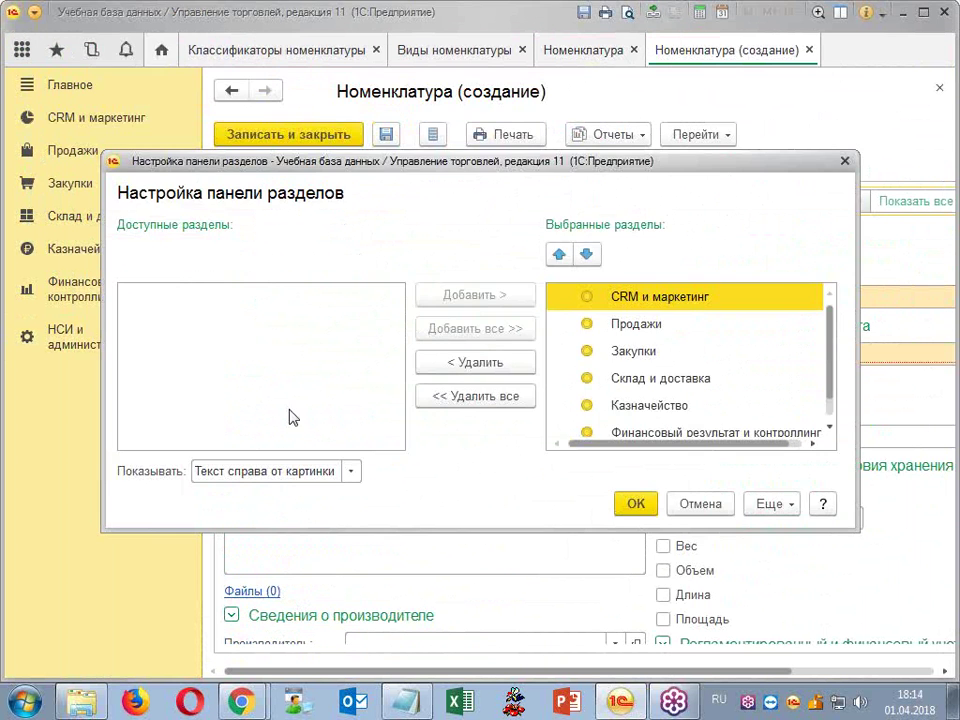
{"action": "left_click", "coordinate": [300, 471]}
{"action": "left_click", "coordinate": [270, 500]}
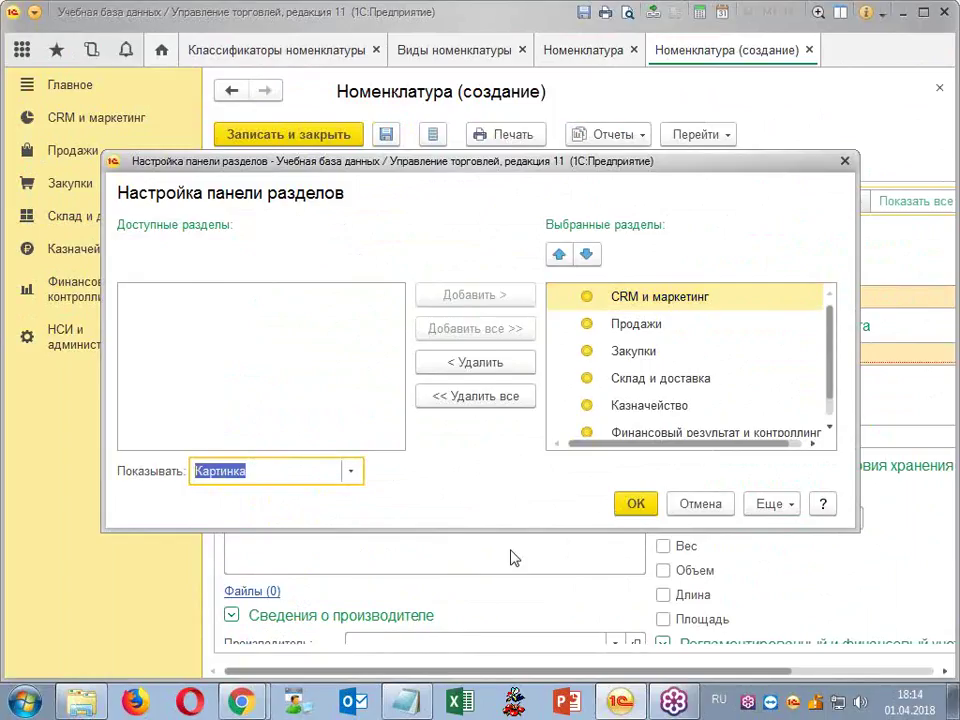
{"action": "left_click", "coordinate": [634, 505]}
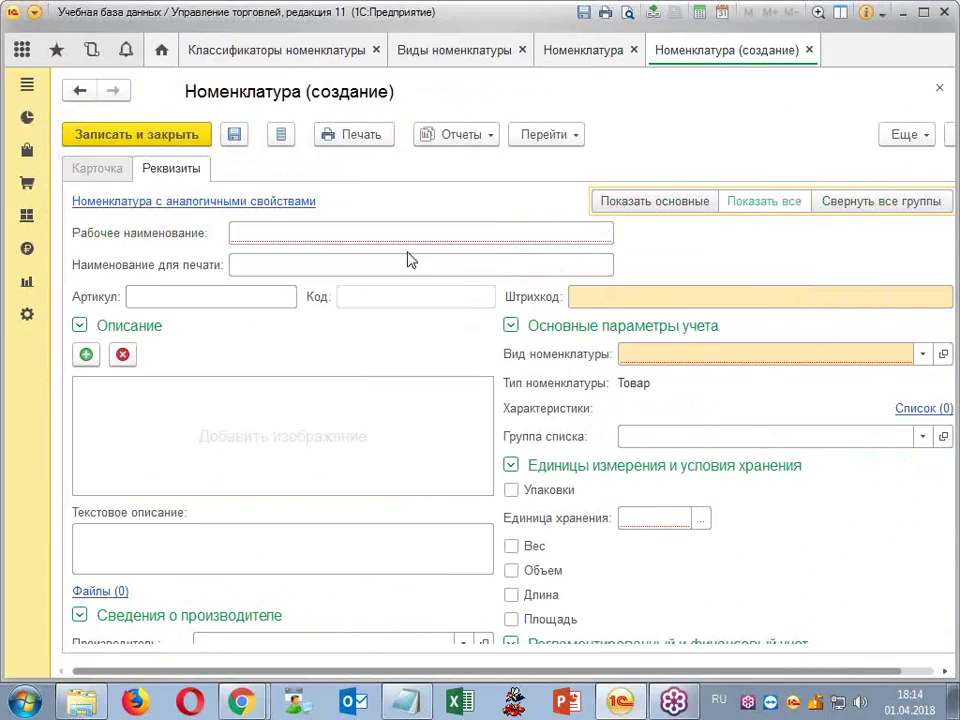
- Choose OSB as the new item's Вид номенклатуры
{"action": "left_click", "coordinate": [268, 237]}
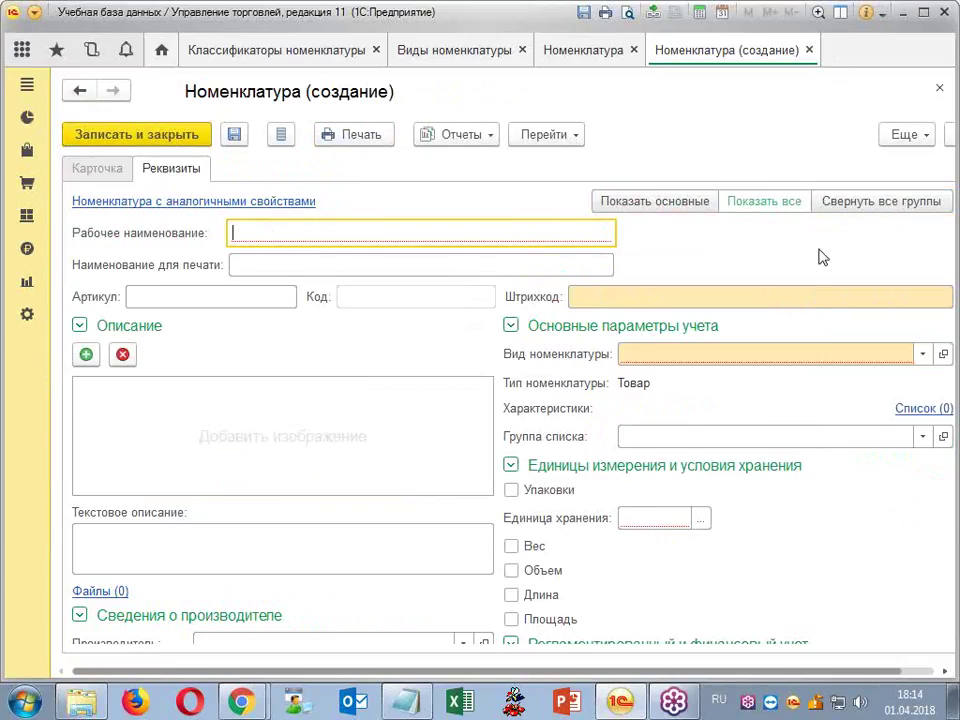
{"action": "left_click", "coordinate": [922, 354]}
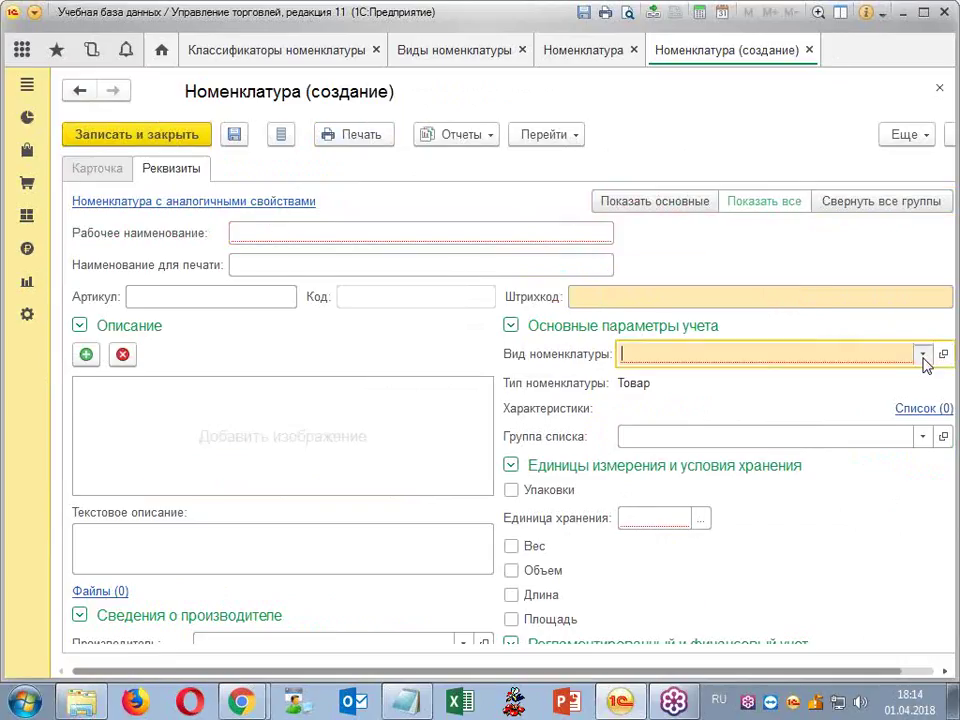
{"action": "left_click", "coordinate": [676, 558]}
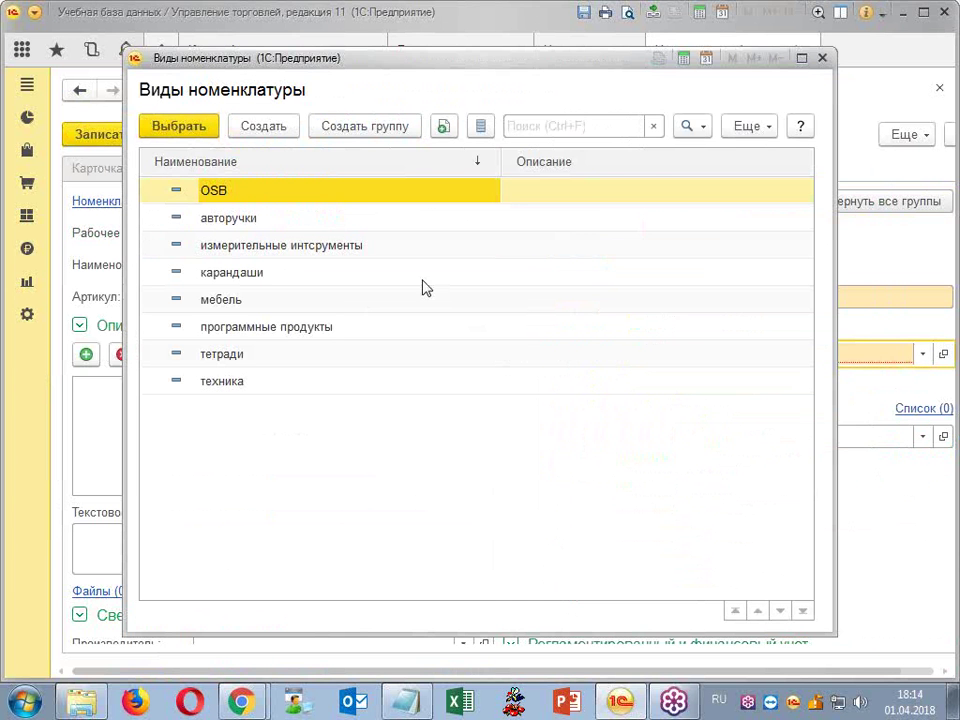
{"action": "double_click", "coordinate": [240, 202]}
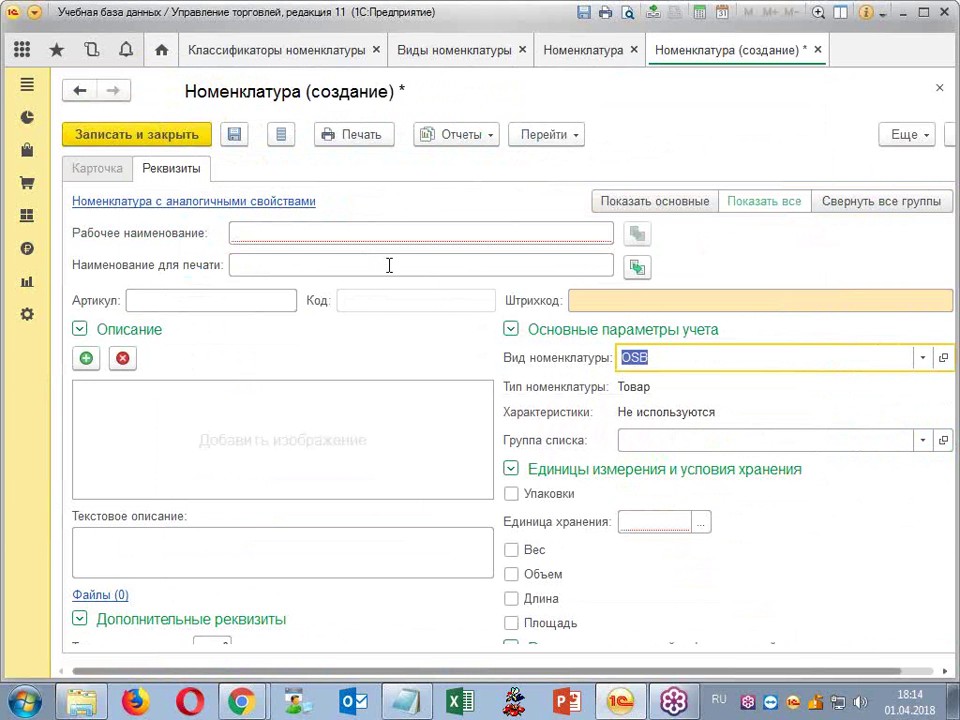
- Collapse all field groups and expand only Дополнительные реквизиты to inspect the Толщина field
{"action": "mouse_move", "coordinate": [389, 265]}
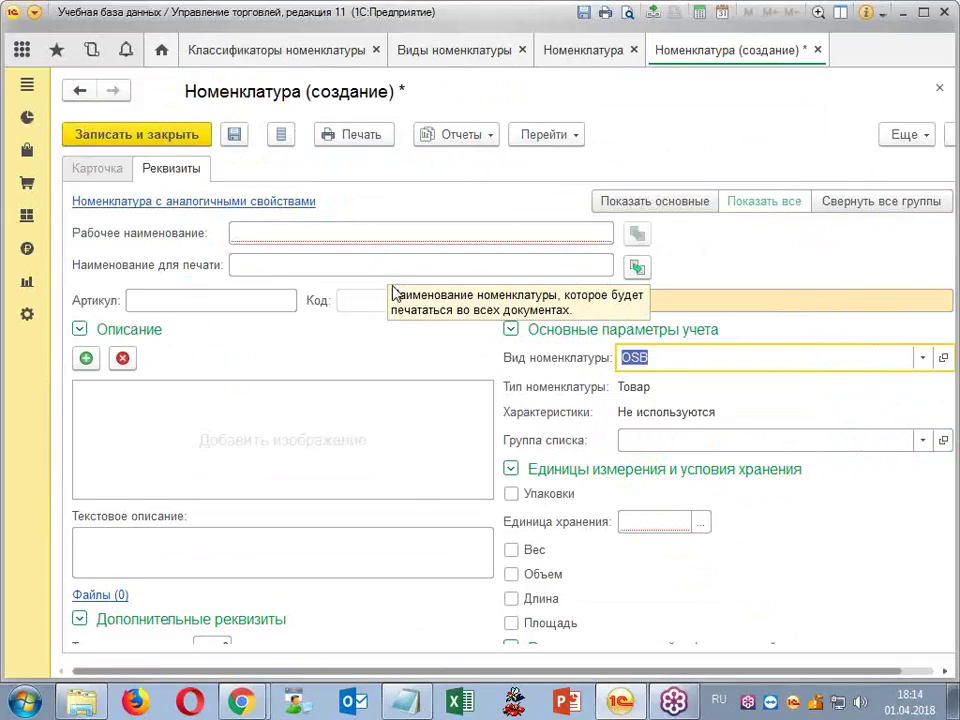
{"action": "scroll", "coordinate": [650, 395], "scroll_direction": "down", "scroll_amount": 1}
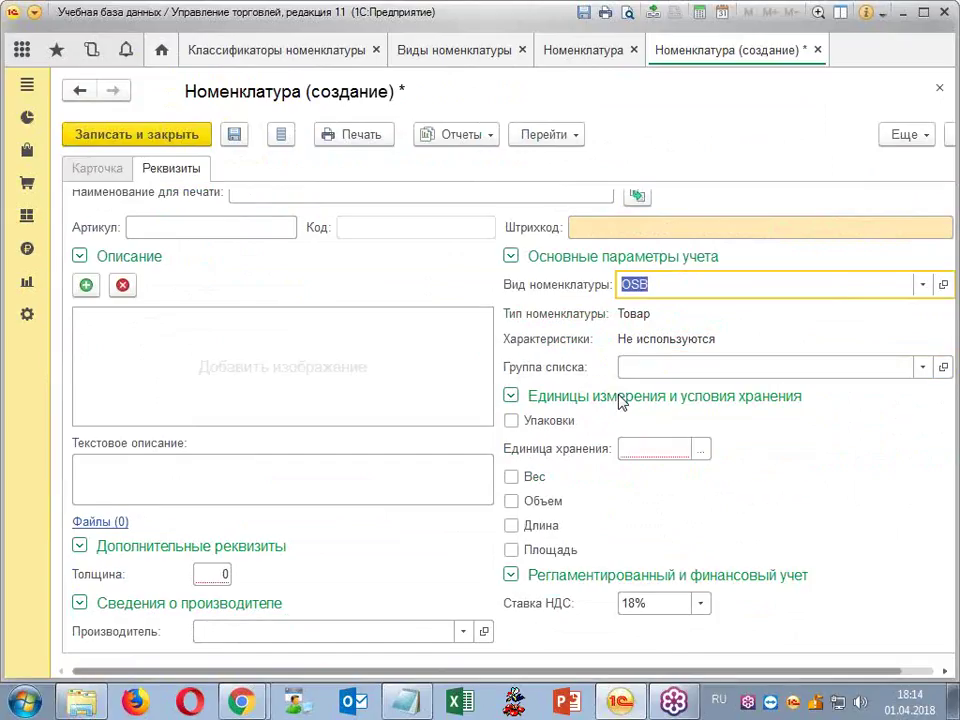
{"action": "scroll", "coordinate": [686, 385], "scroll_direction": "up", "scroll_amount": 1}
{"action": "left_click", "coordinate": [852, 205]}
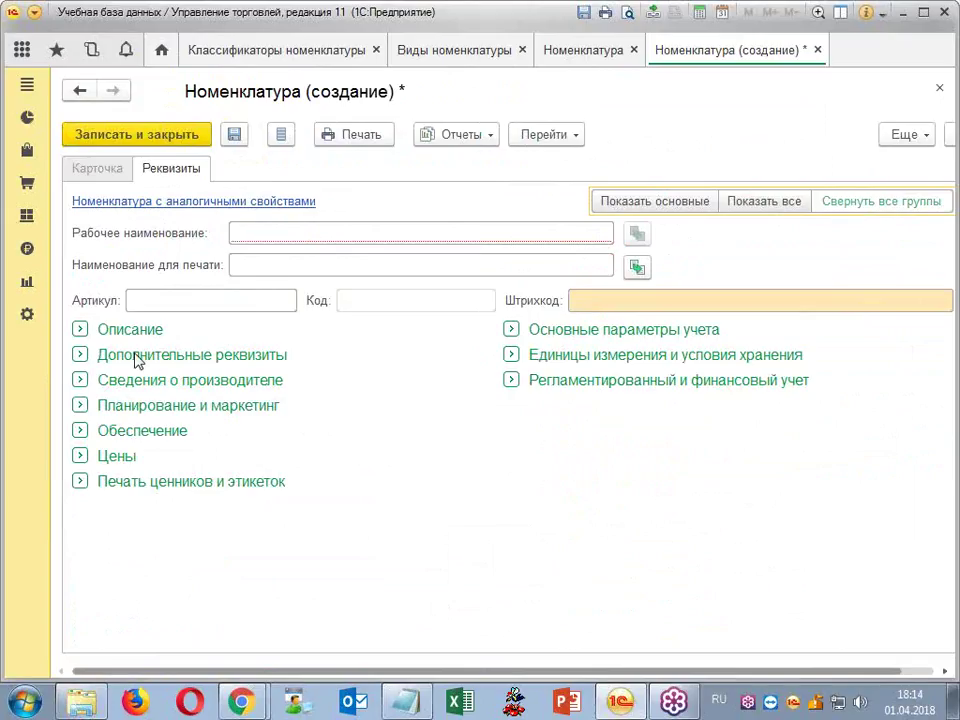
{"action": "left_click", "coordinate": [80, 360]}
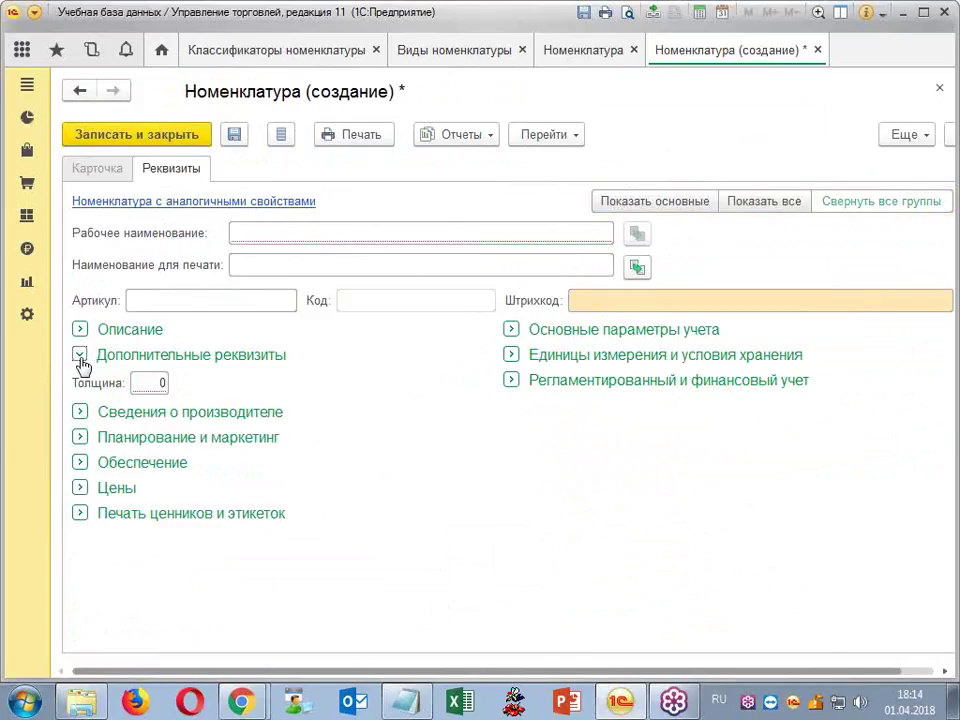
{"action": "left_click", "coordinate": [158, 383]}
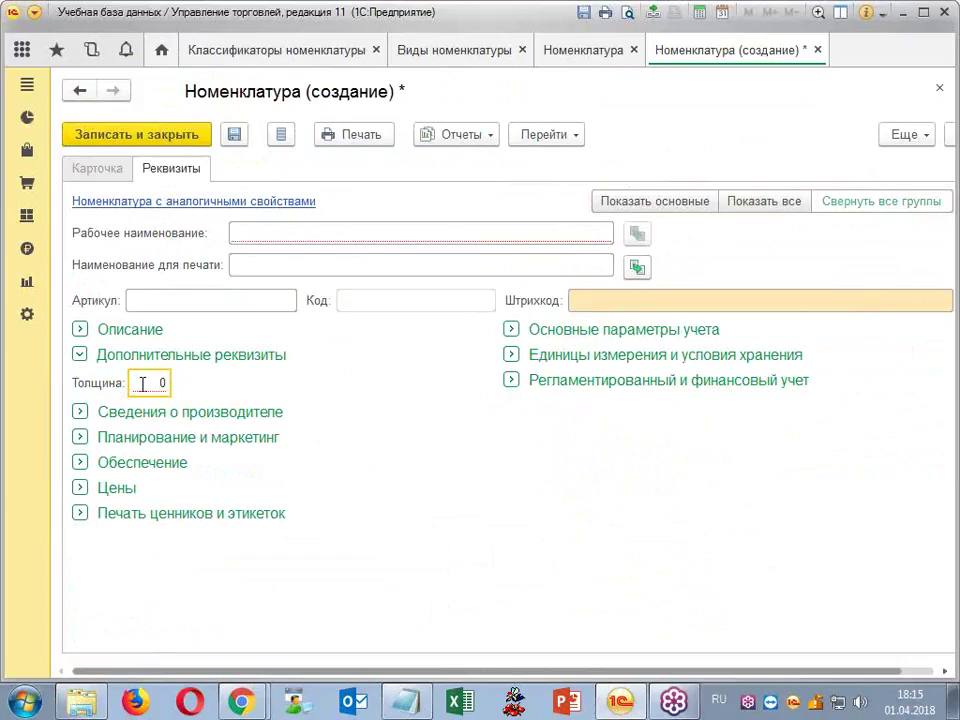
{"action": "left_click_drag", "start_coordinate": [147, 387], "coordinate": [183, 393]}
- Close the new item without saving changes and close the Номенклатура list
{"action": "left_click", "coordinate": [817, 50]}
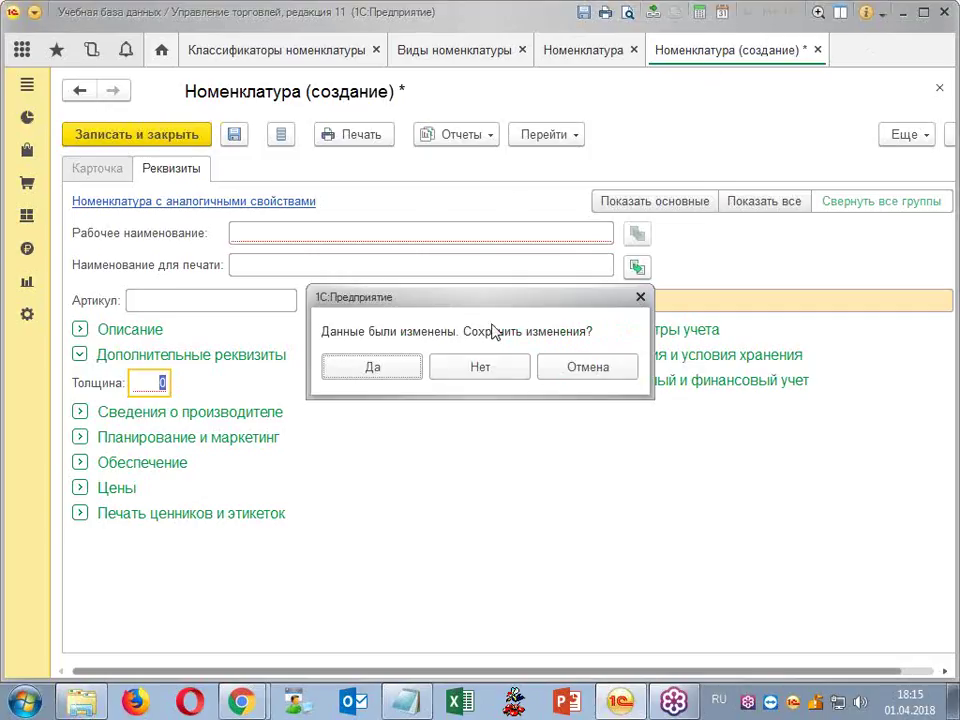
{"action": "left_click", "coordinate": [484, 364]}
{"action": "left_click", "coordinate": [765, 50]}
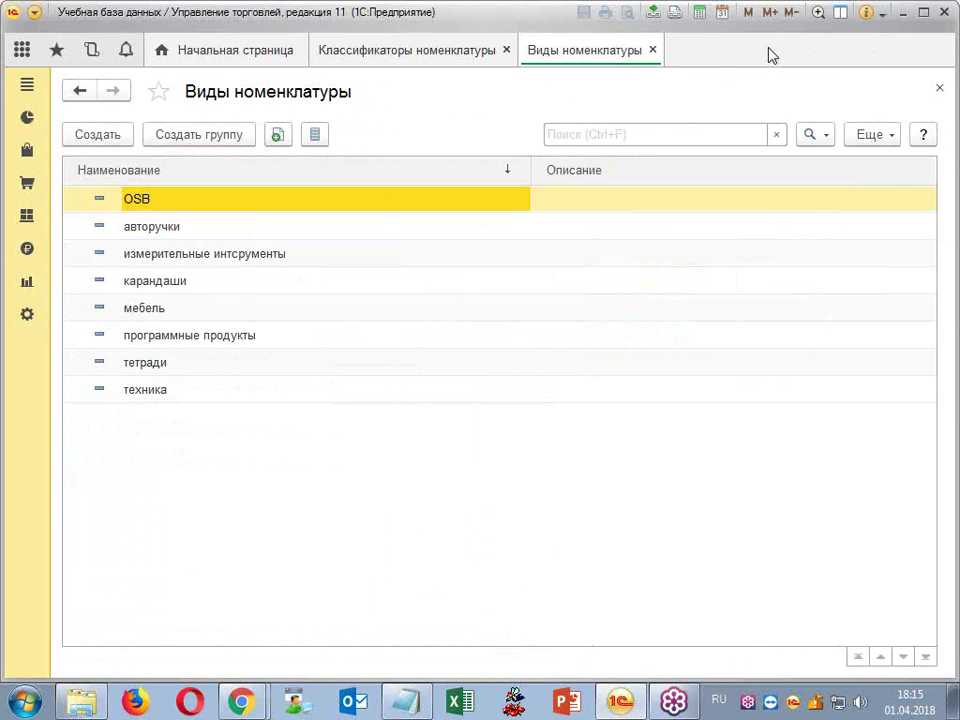
- Open the OSB item kind's additional attributes and start a new attribute named Длина
{"action": "double_click", "coordinate": [332, 206]}
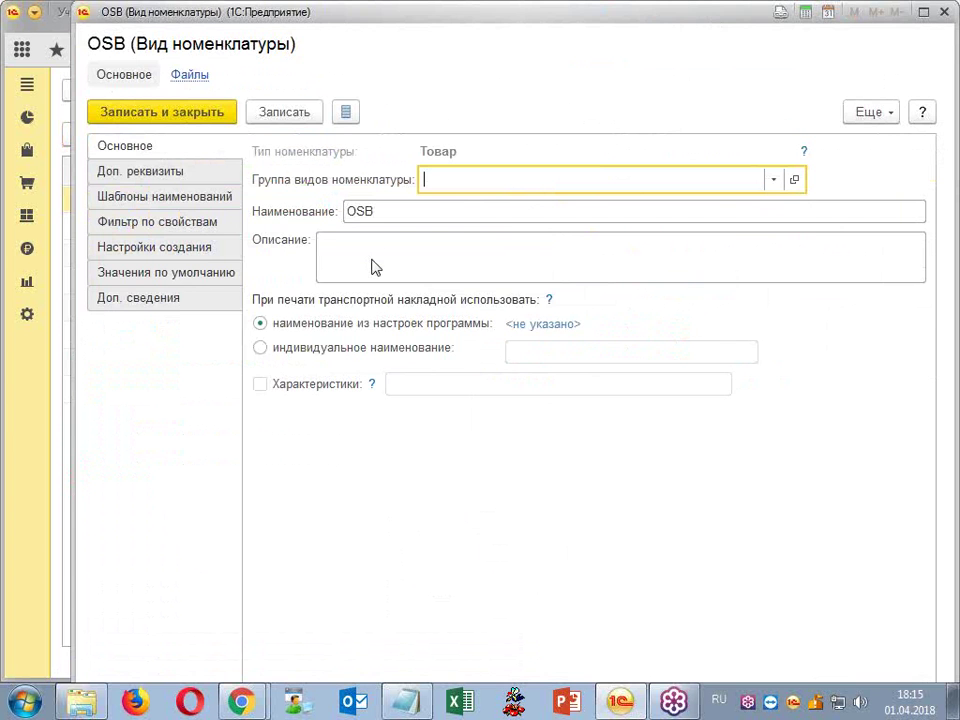
{"action": "left_click", "coordinate": [146, 168]}
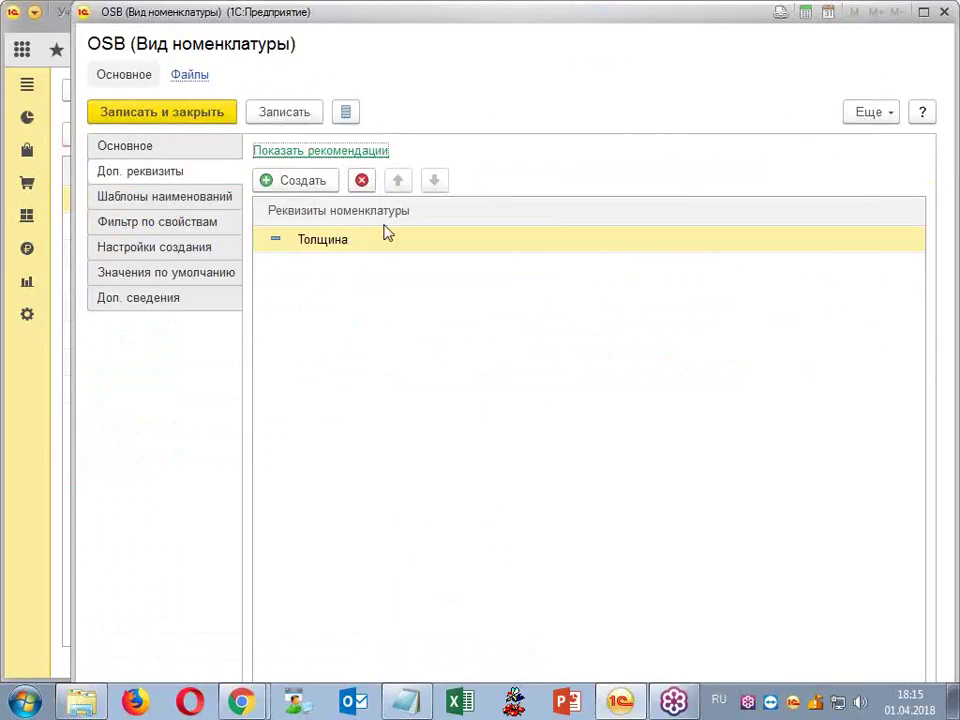
{"action": "left_click", "coordinate": [308, 182]}
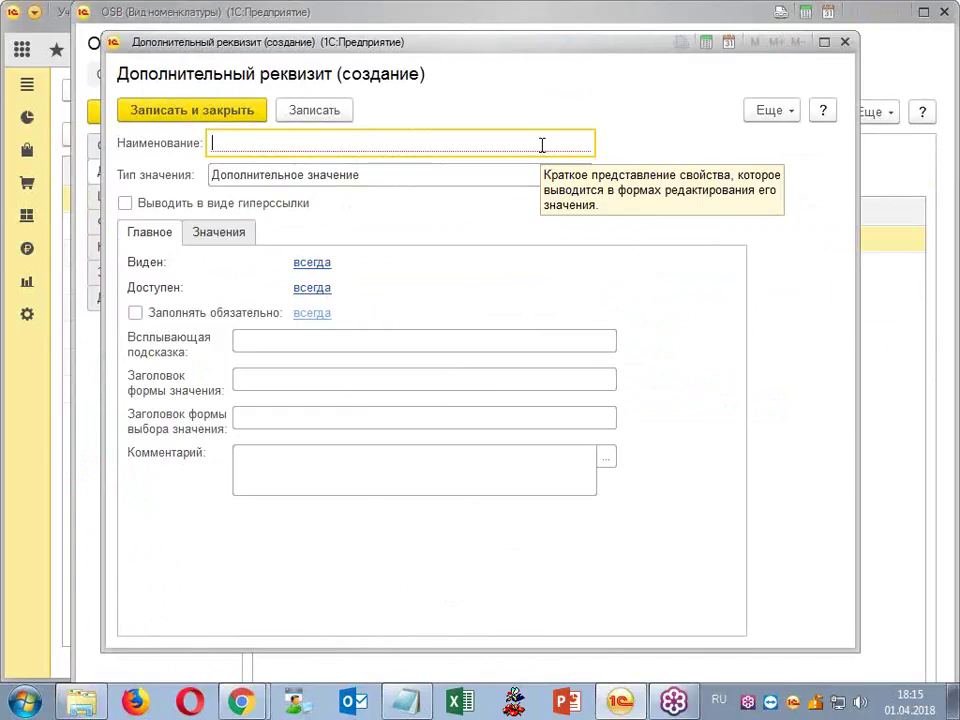
{"action": "type", "text": "Длина"}
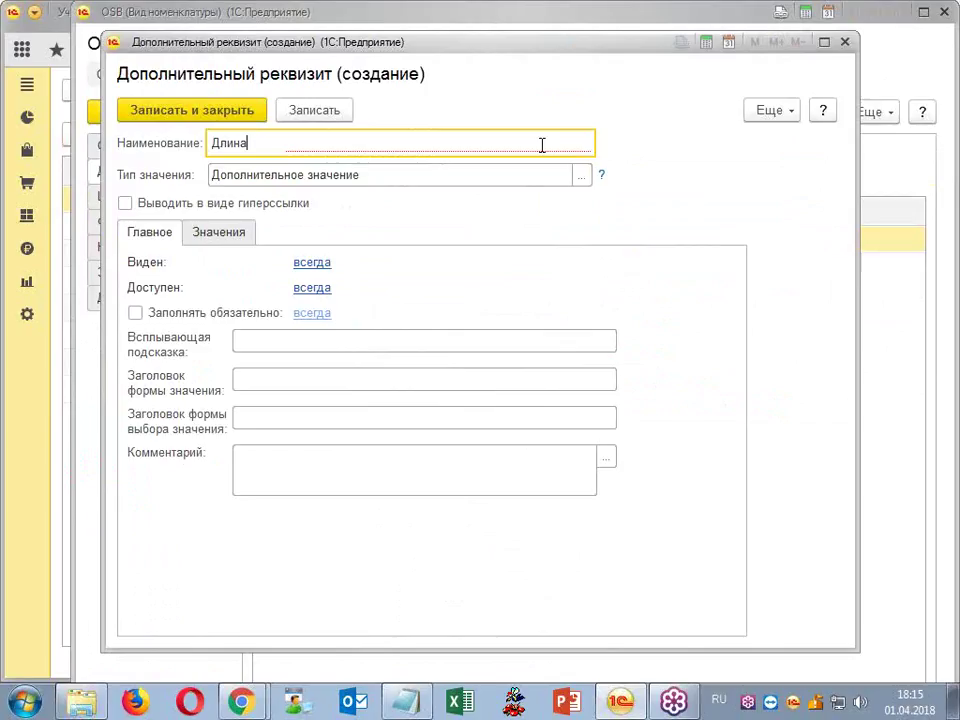
- Set the value type of Длина to a non-negative Число with a precision of 2, and save and close the attribute
{"action": "left_click", "coordinate": [579, 177]}
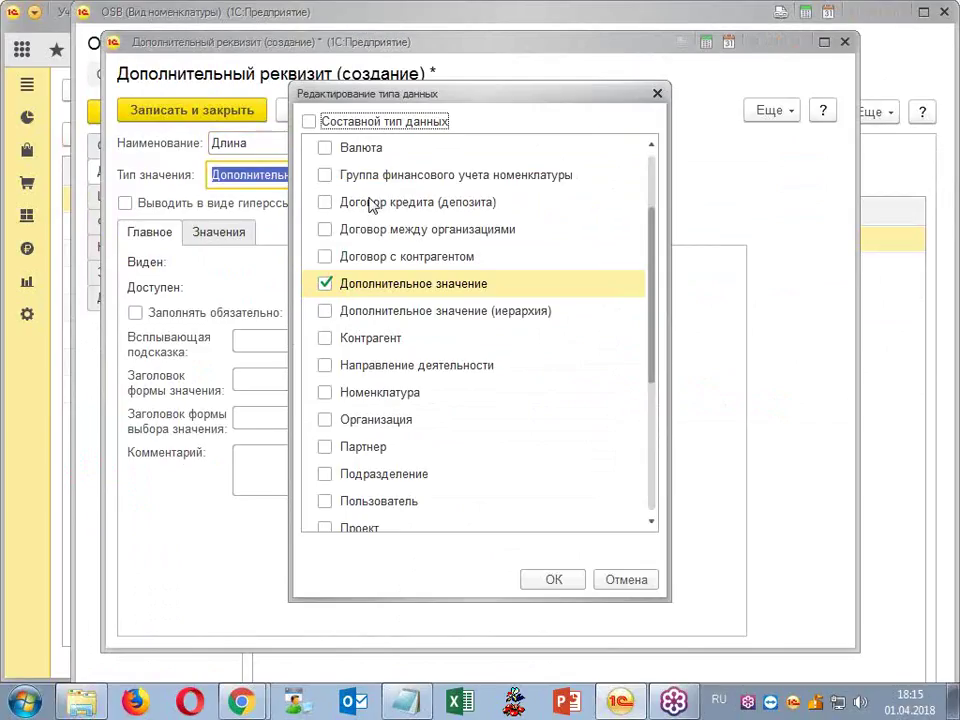
{"action": "scroll", "coordinate": [345, 362], "scroll_direction": "up", "scroll_amount": 2}
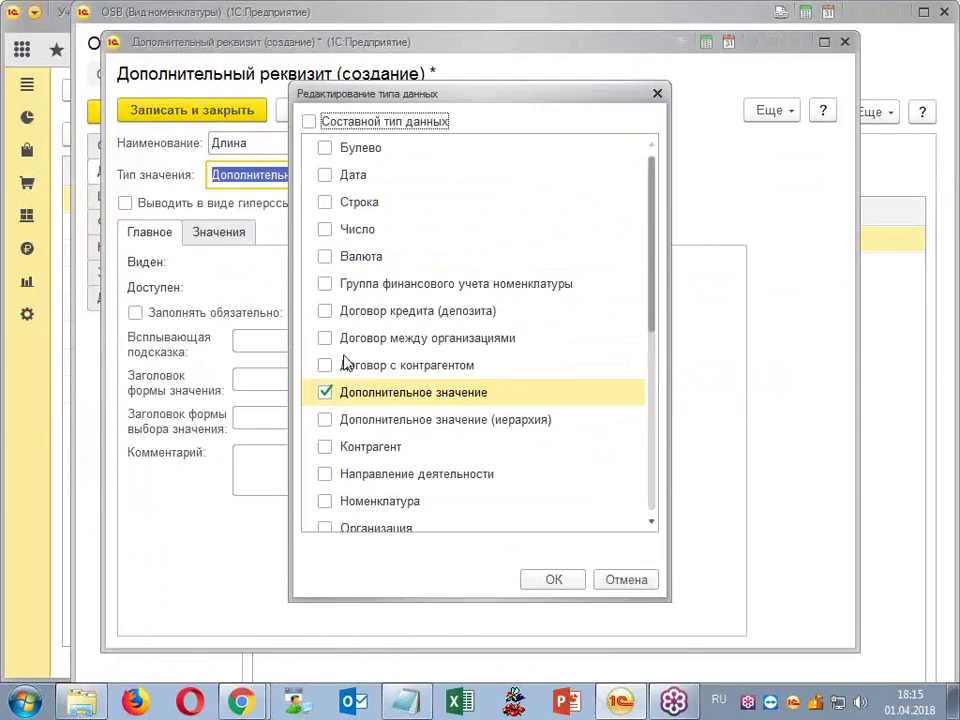
{"action": "left_click", "coordinate": [325, 229]}
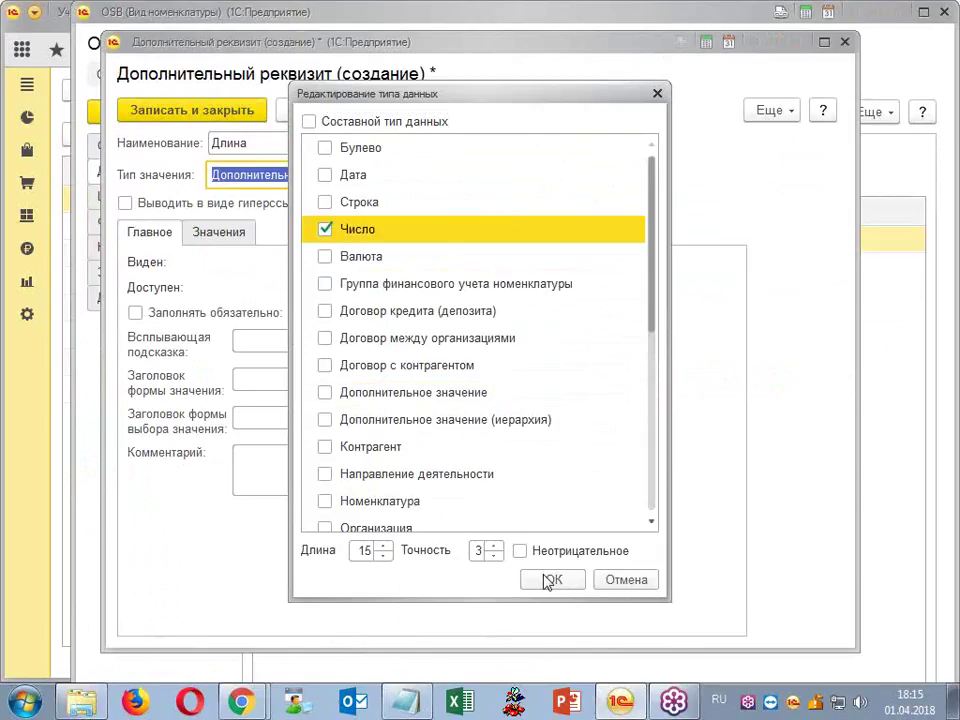
{"action": "left_click", "coordinate": [492, 556]}
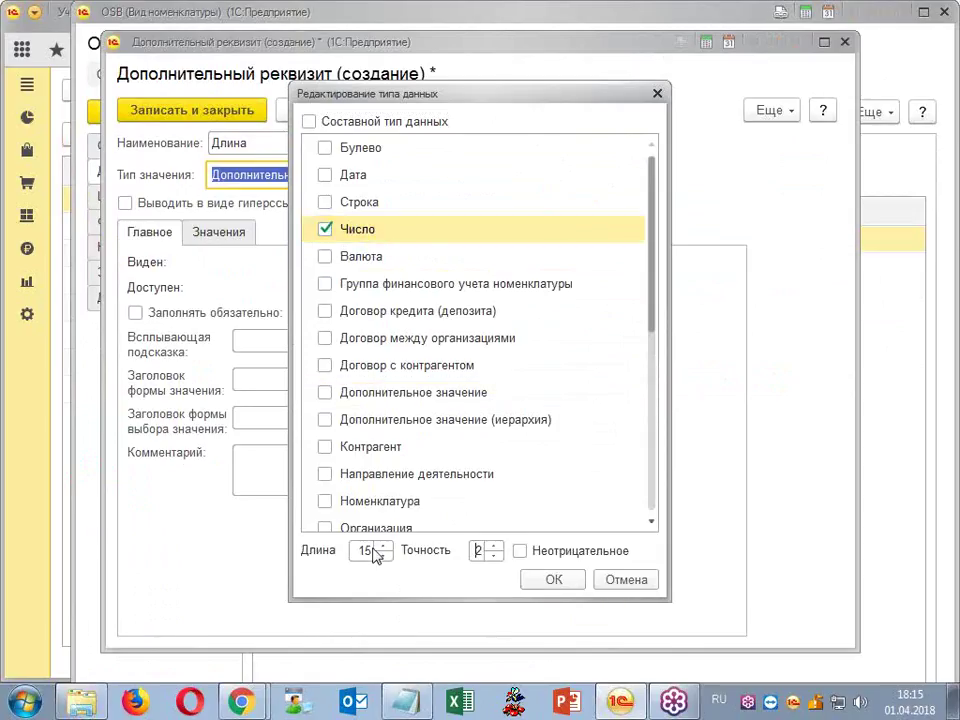
{"action": "double_click", "coordinate": [364, 550]}
{"action": "left_click", "coordinate": [520, 551]}
{"action": "left_click", "coordinate": [537, 582]}
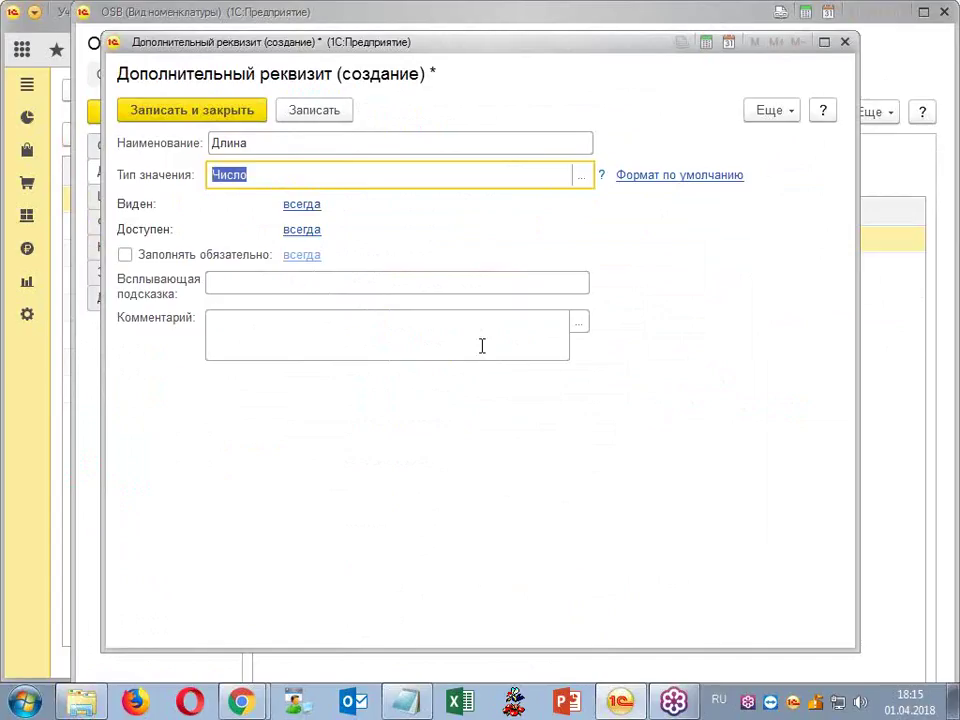
{"action": "left_click", "coordinate": [216, 115]}
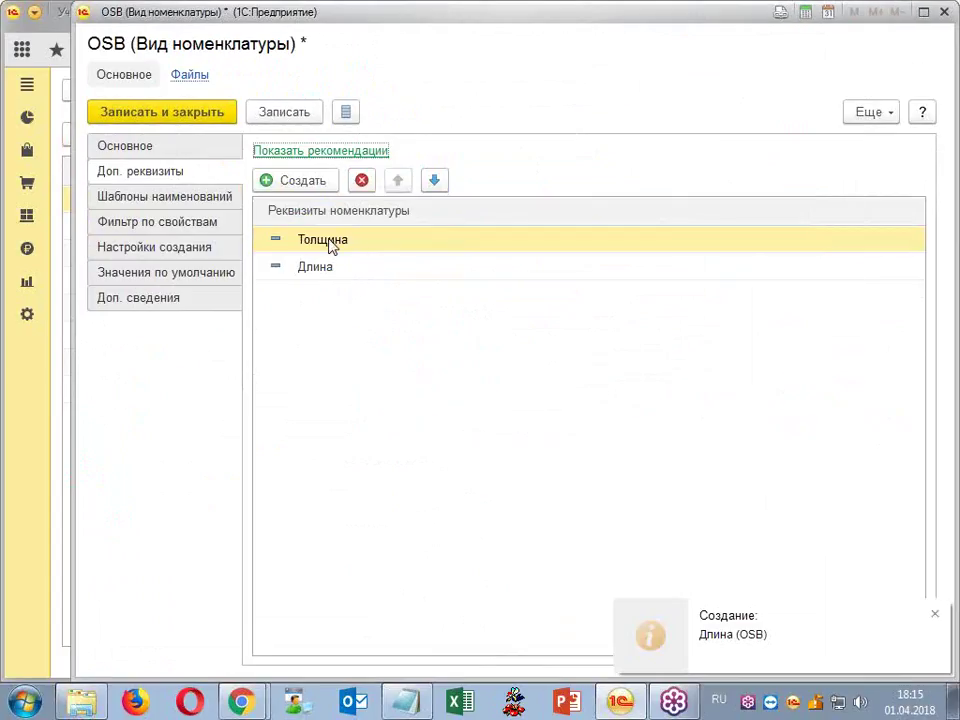
- Start a new additional attribute named Ширина for the OSB item kind
{"action": "left_click", "coordinate": [374, 246]}
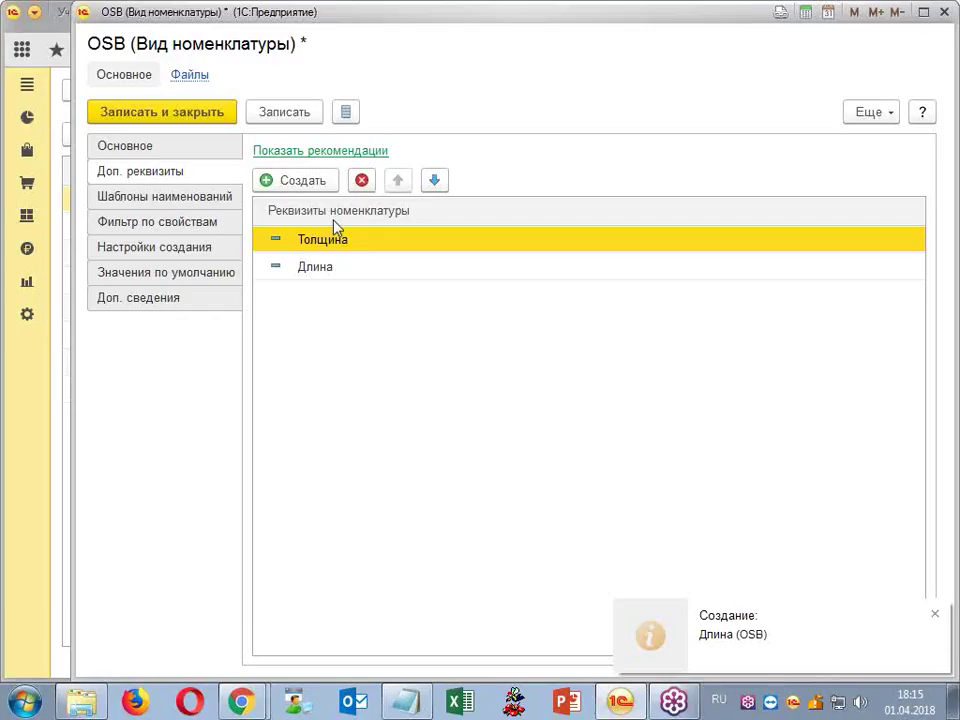
{"action": "left_click", "coordinate": [284, 180]}
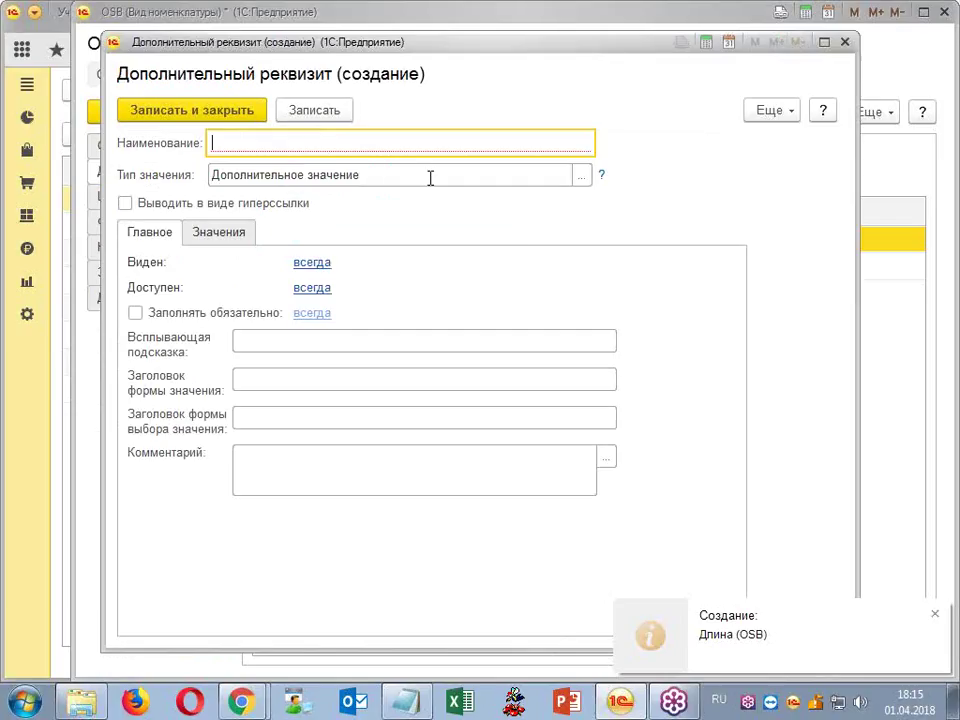
{"action": "type", "text": "Ширина"}
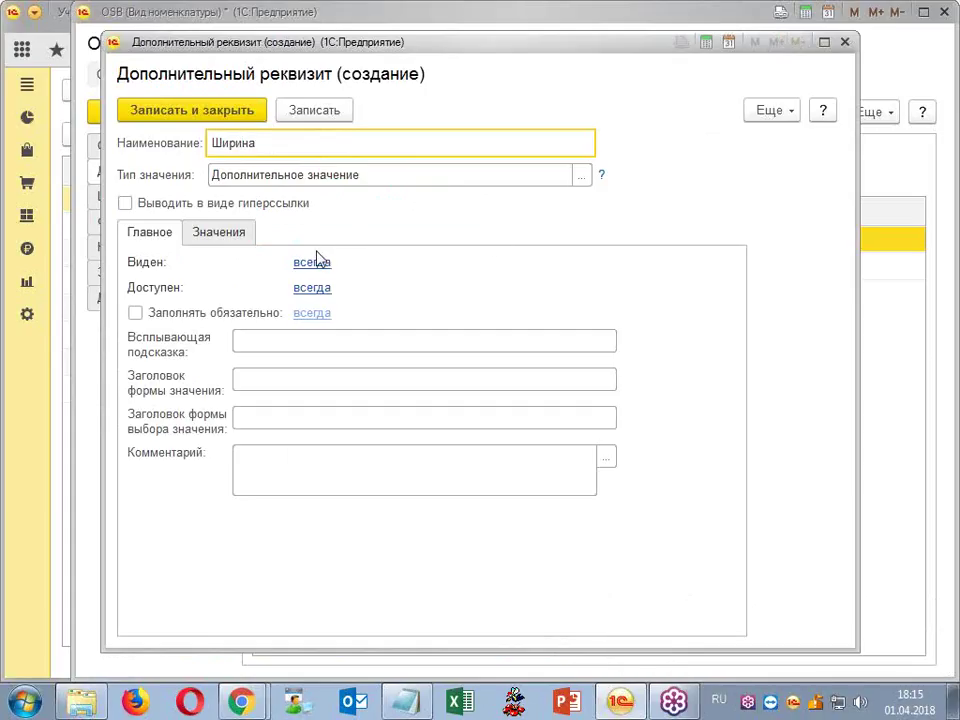
- Set the value type of Ширина to a non-negative Число with a precision of 2
{"action": "left_click", "coordinate": [341, 178]}
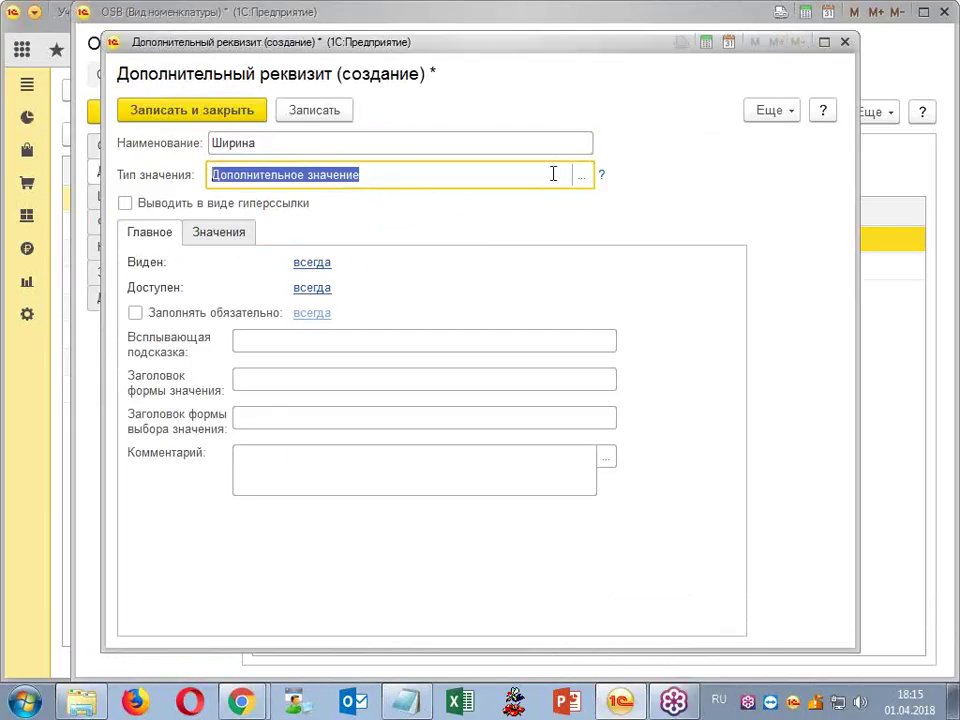
{"action": "left_click", "coordinate": [580, 175]}
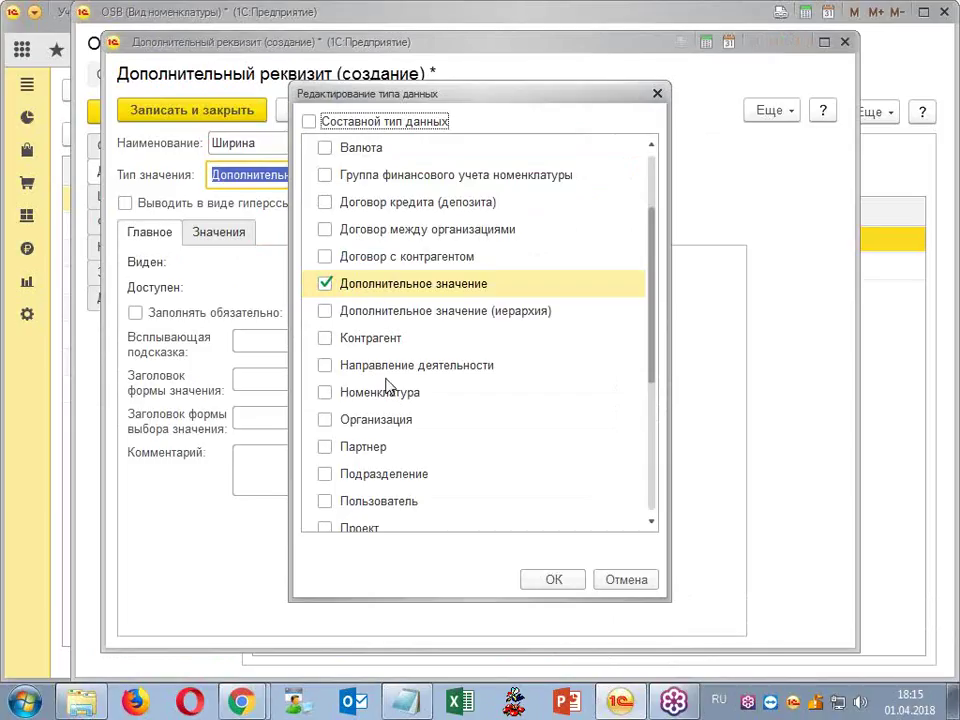
{"action": "scroll", "coordinate": [385, 410], "scroll_direction": "up", "scroll_amount": 3}
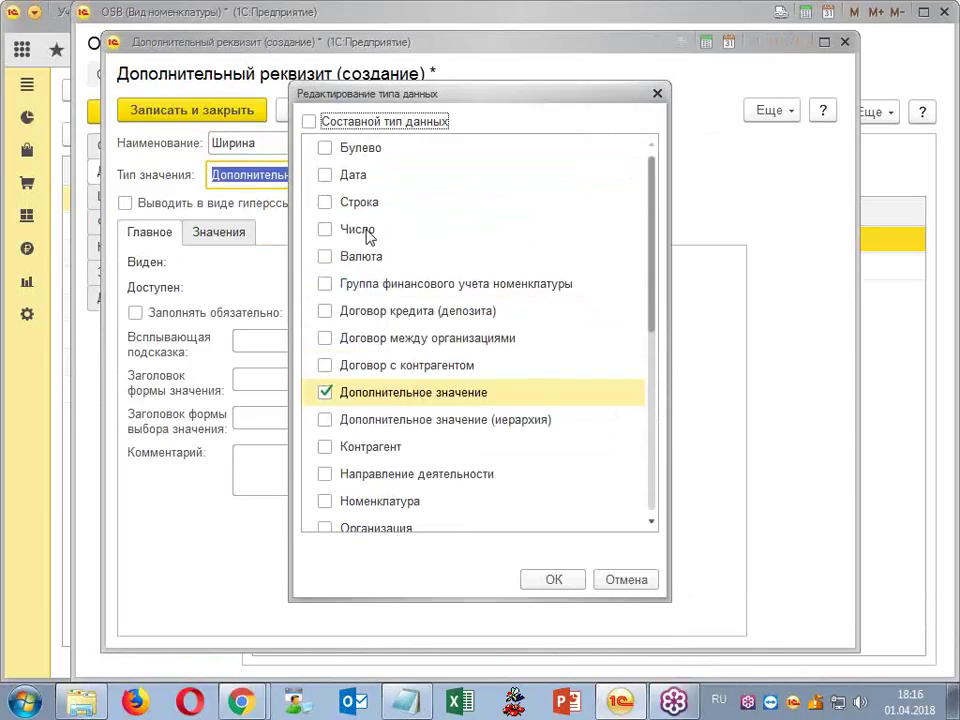
{"action": "left_click", "coordinate": [325, 229]}
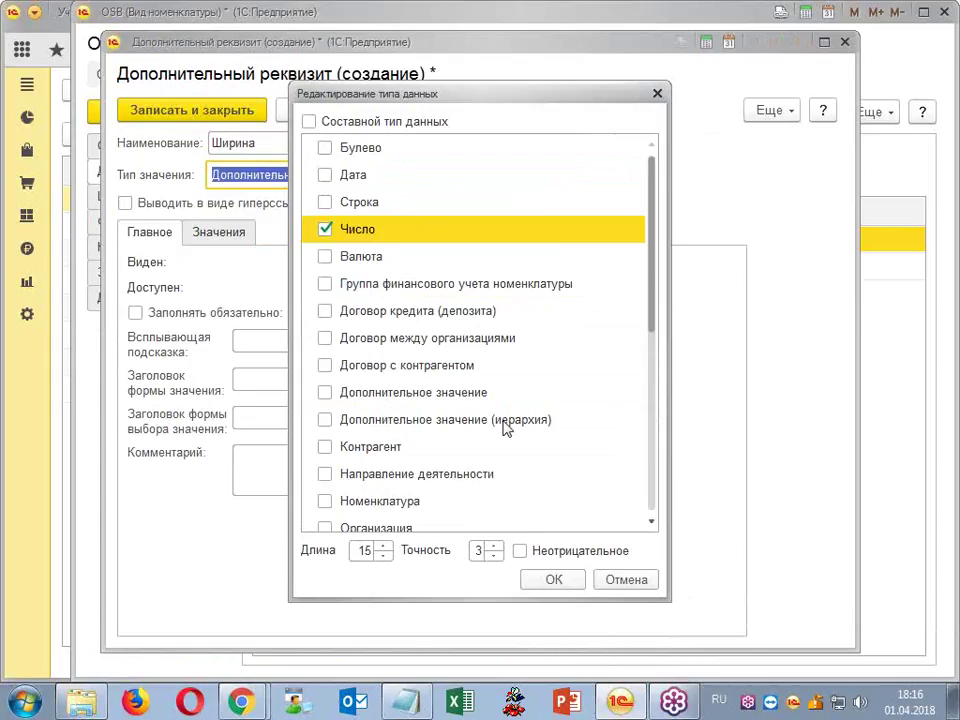
{"action": "left_click", "coordinate": [521, 551]}
{"action": "left_click", "coordinate": [493, 555]}
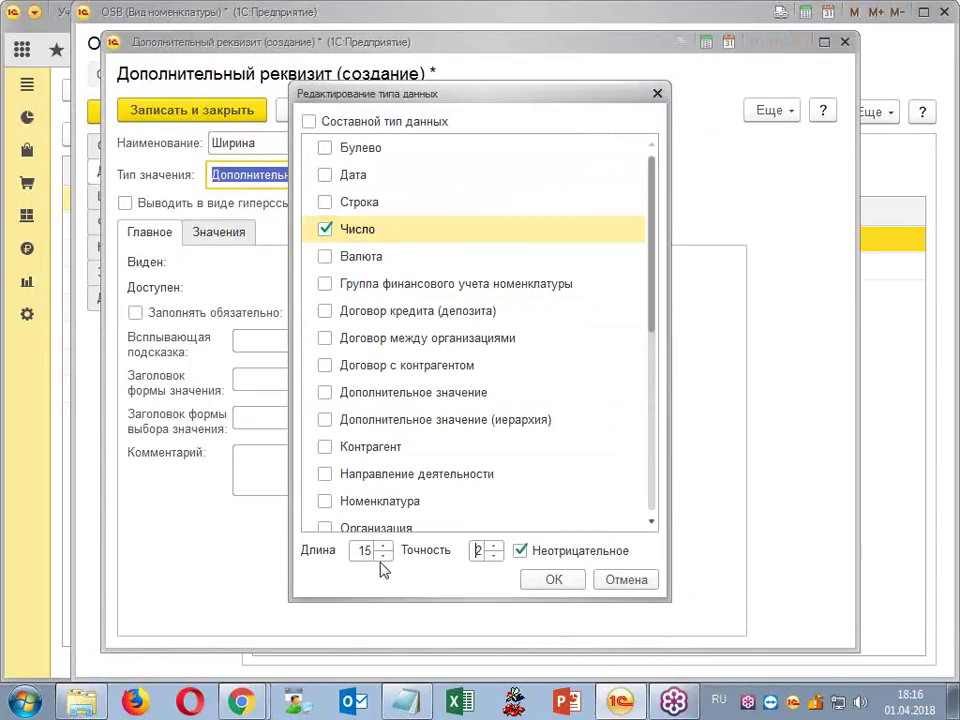
{"action": "left_click", "coordinate": [383, 556]}
{"action": "left_click", "coordinate": [542, 583]}
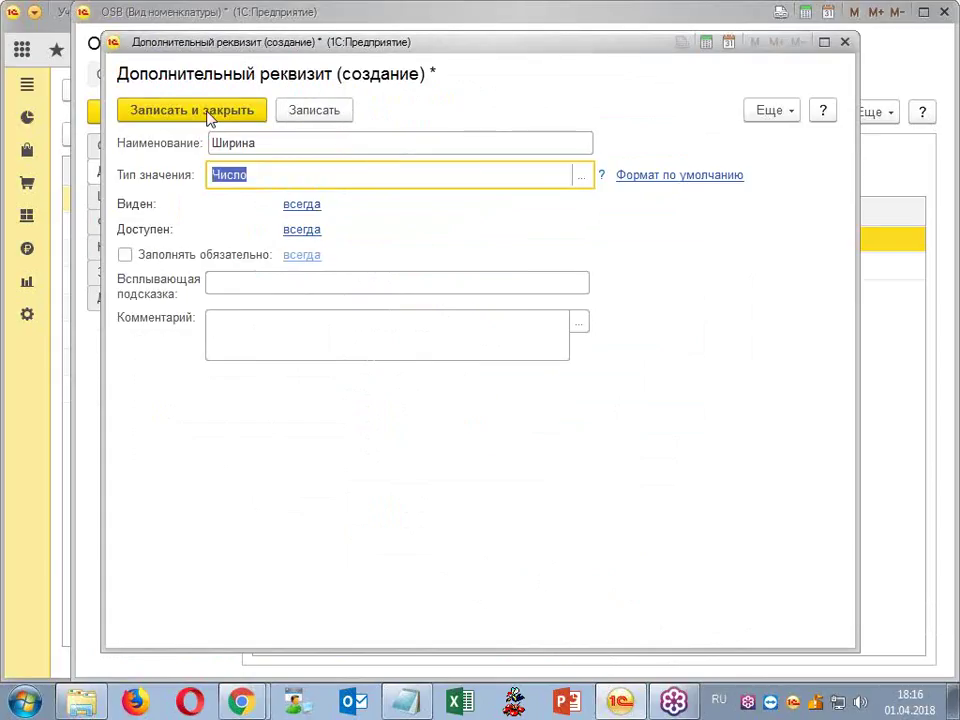
- Make the Ширина and Длина attributes mandatory to fill, saving and closing each one
{"action": "left_click", "coordinate": [127, 255]}
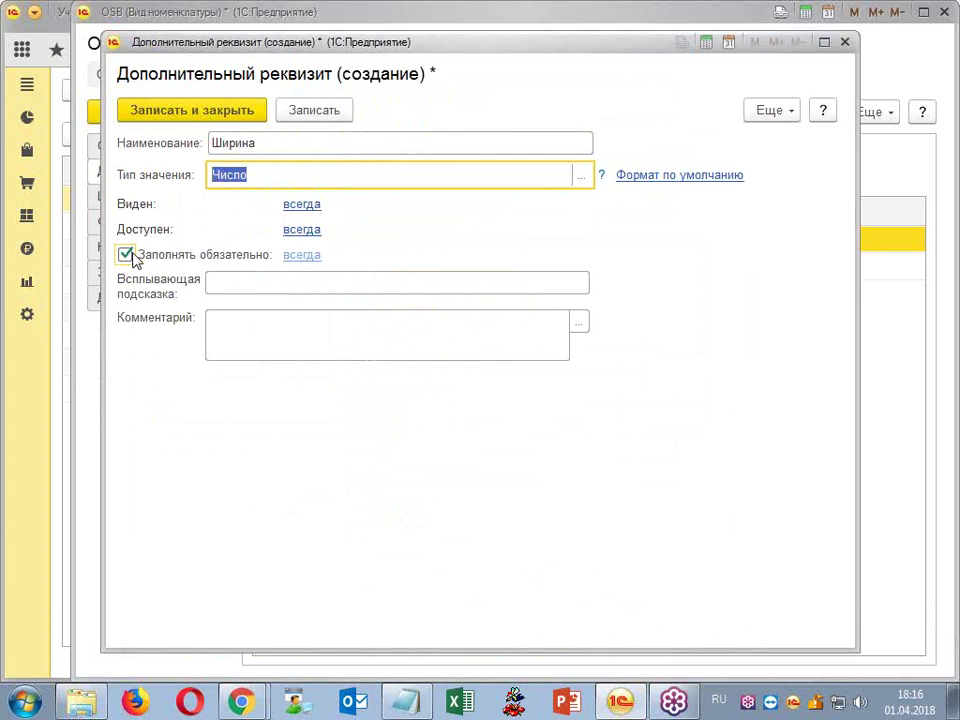
{"action": "left_click", "coordinate": [197, 113]}
{"action": "double_click", "coordinate": [317, 270]}
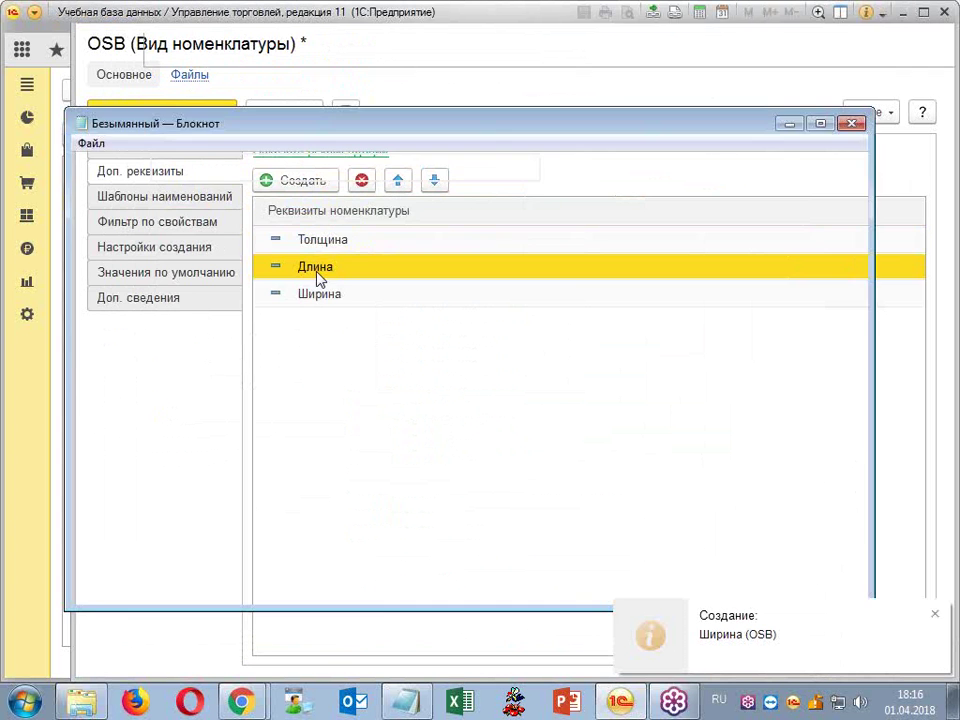
{"action": "left_click", "coordinate": [70, 279]}
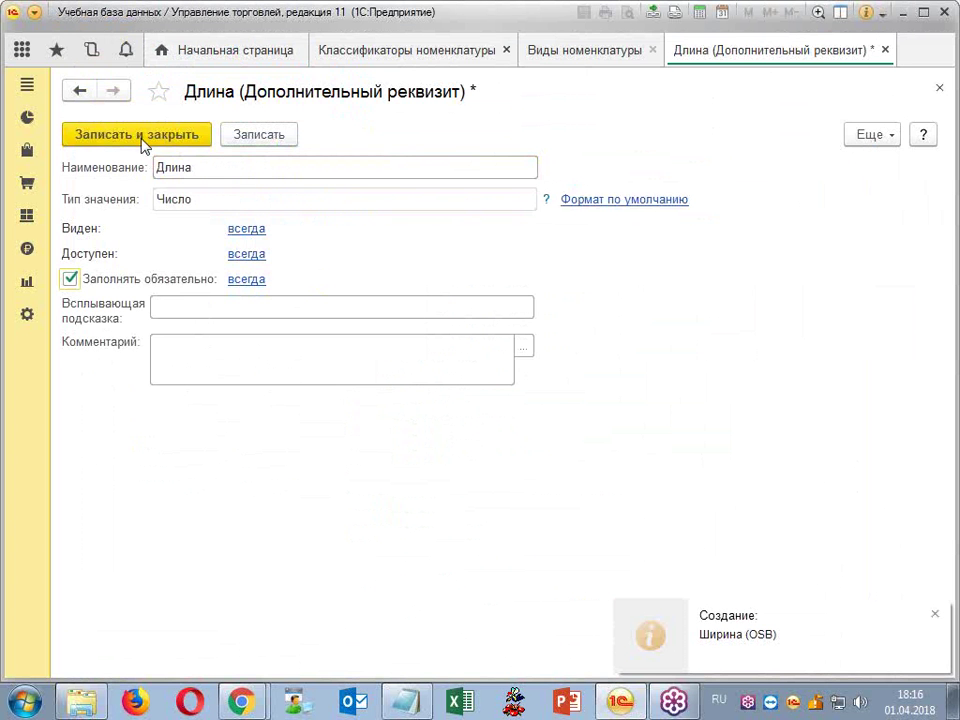
{"action": "left_click", "coordinate": [110, 133]}
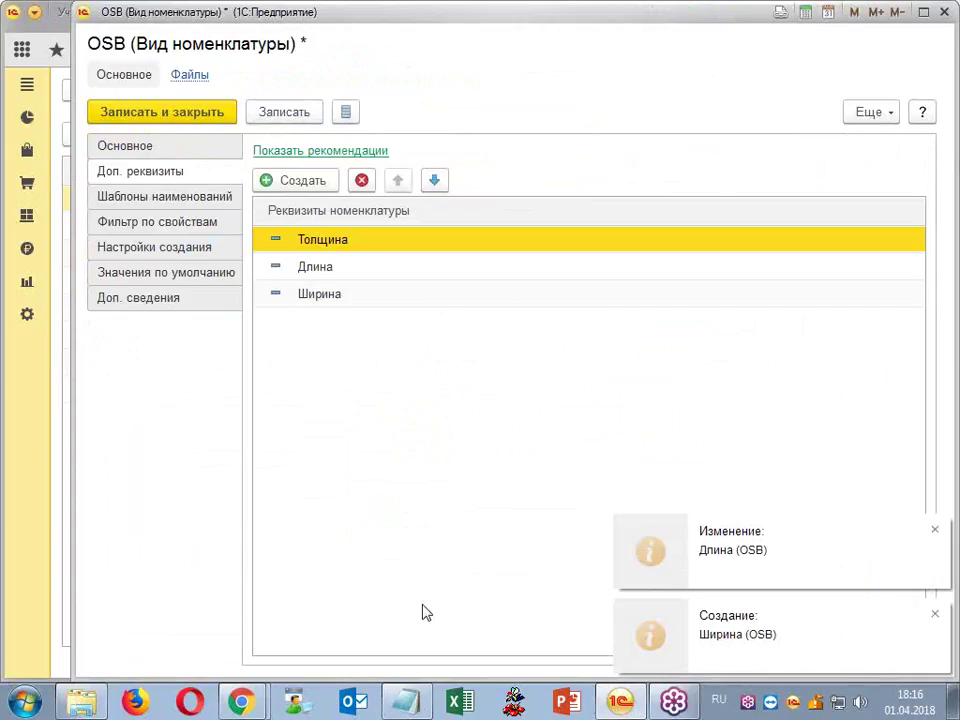
- Switch to Notepad to review the list of planned attributes, and return to the OSB item kind without closing the note
{"action": "key", "text": "alt+Tab"}
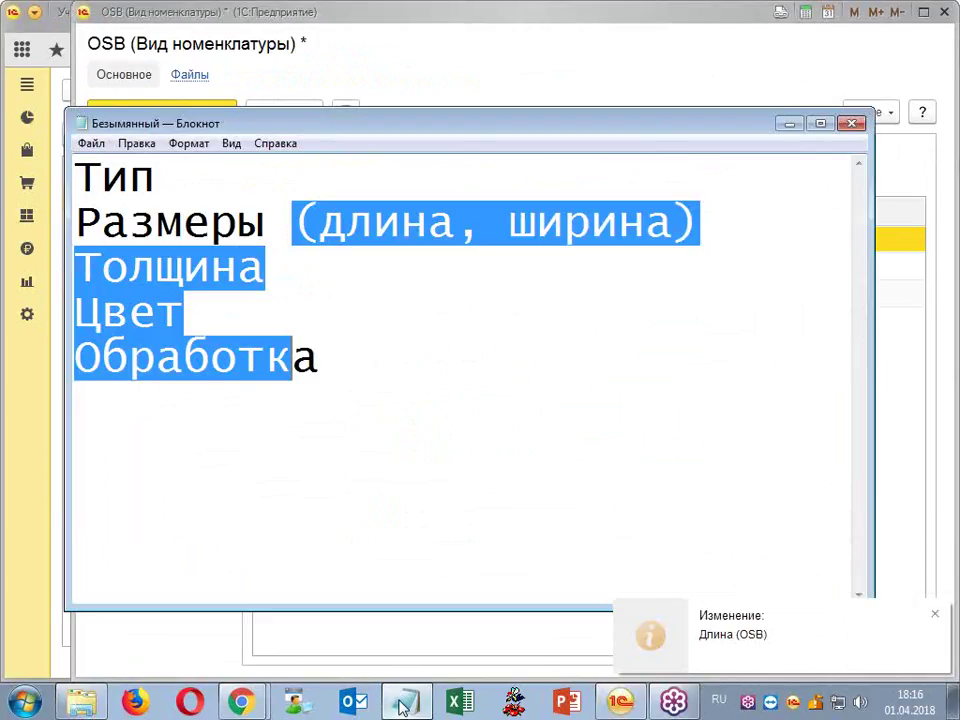
{"action": "left_click", "coordinate": [185, 311]}
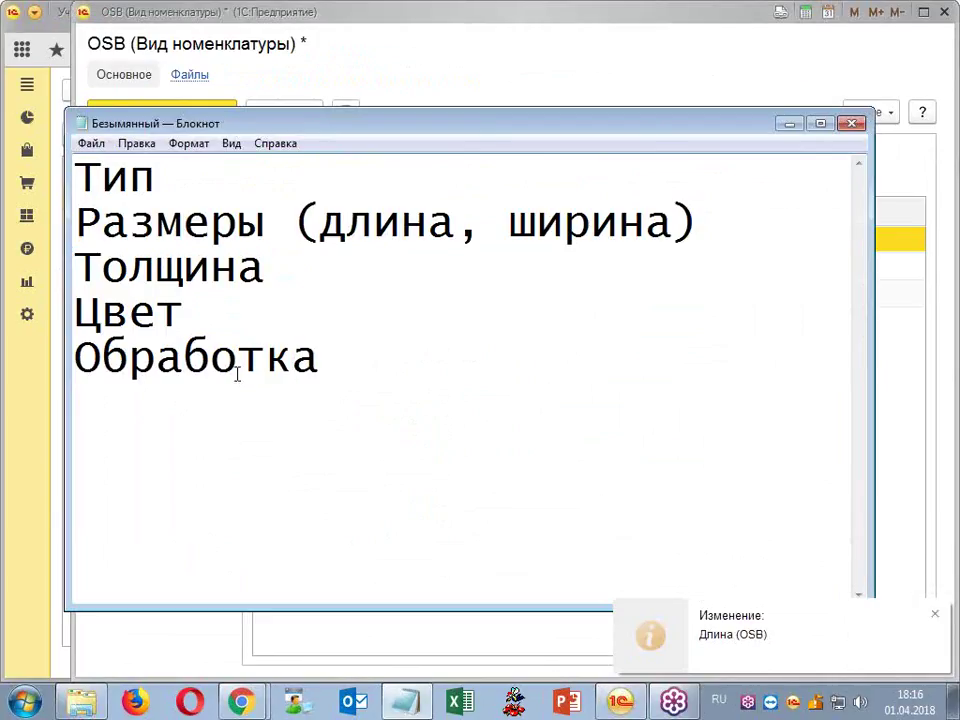
{"action": "key", "text": "Left"}
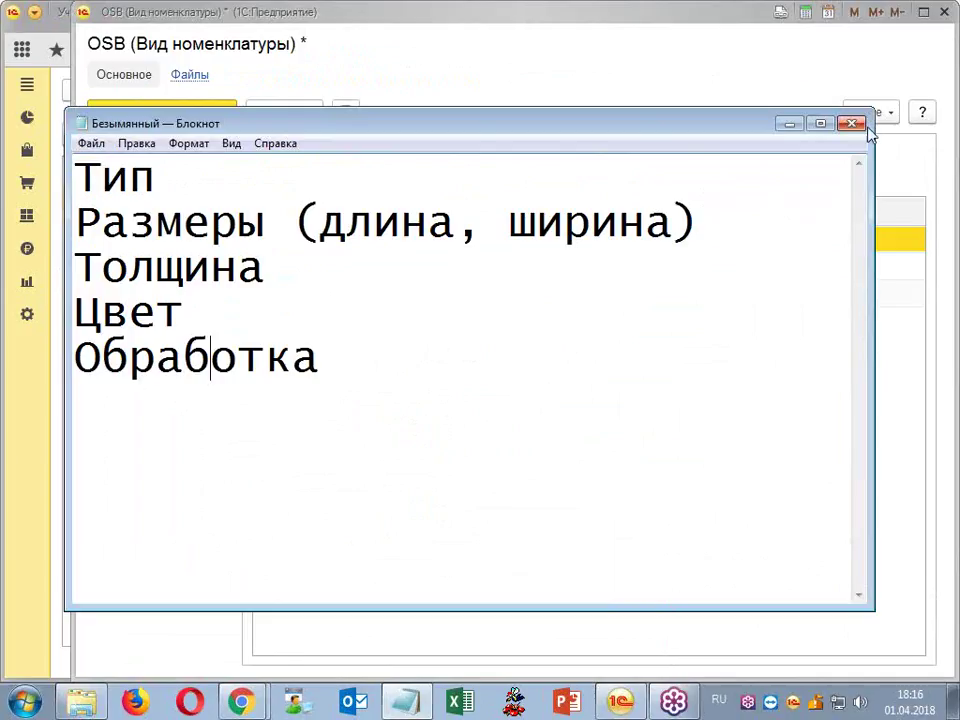
{"action": "left_click", "coordinate": [853, 124]}
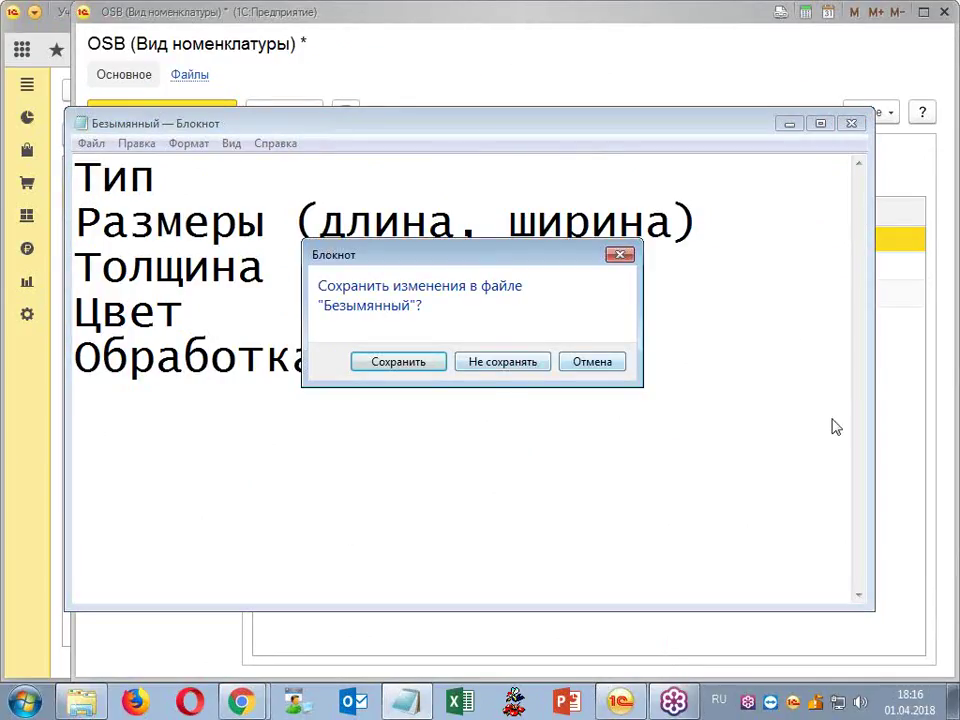
{"action": "left_click", "coordinate": [605, 363]}
{"action": "key", "text": "alt+Tab"}
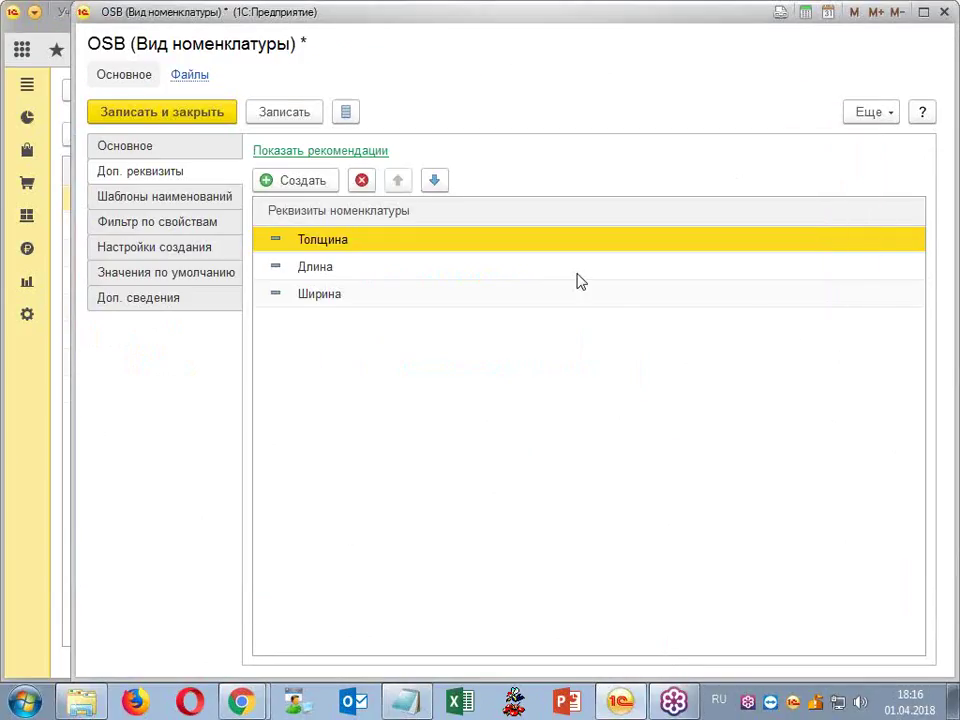
- Start another additional attribute, make it mandatory to fill and name it Цвет
{"action": "left_click", "coordinate": [305, 181]}
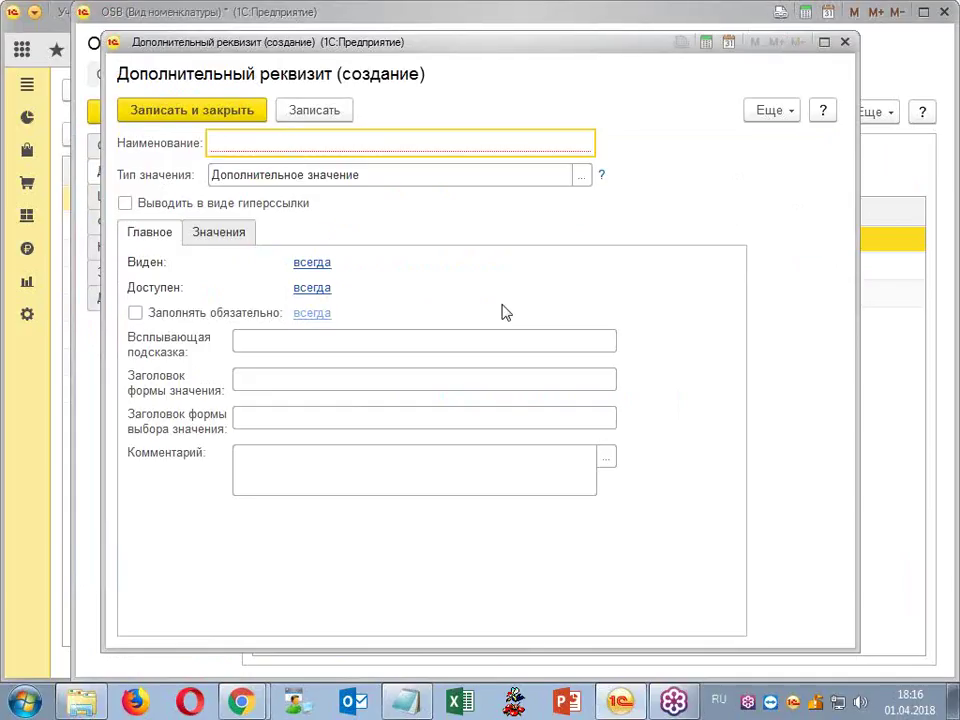
{"action": "left_click", "coordinate": [138, 318]}
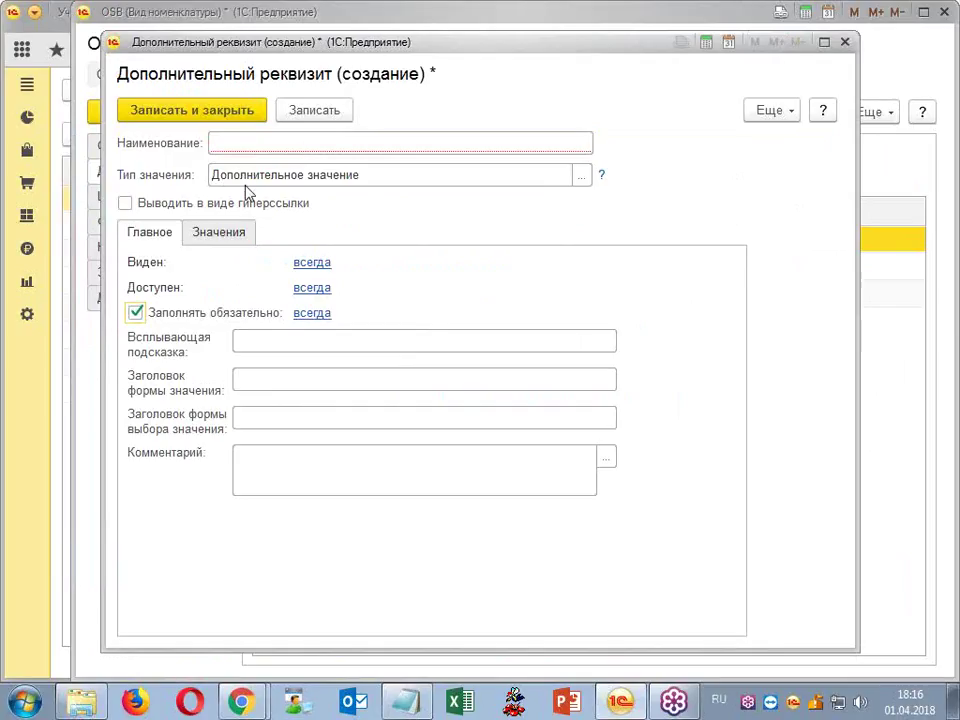
{"action": "left_click", "coordinate": [212, 234]}
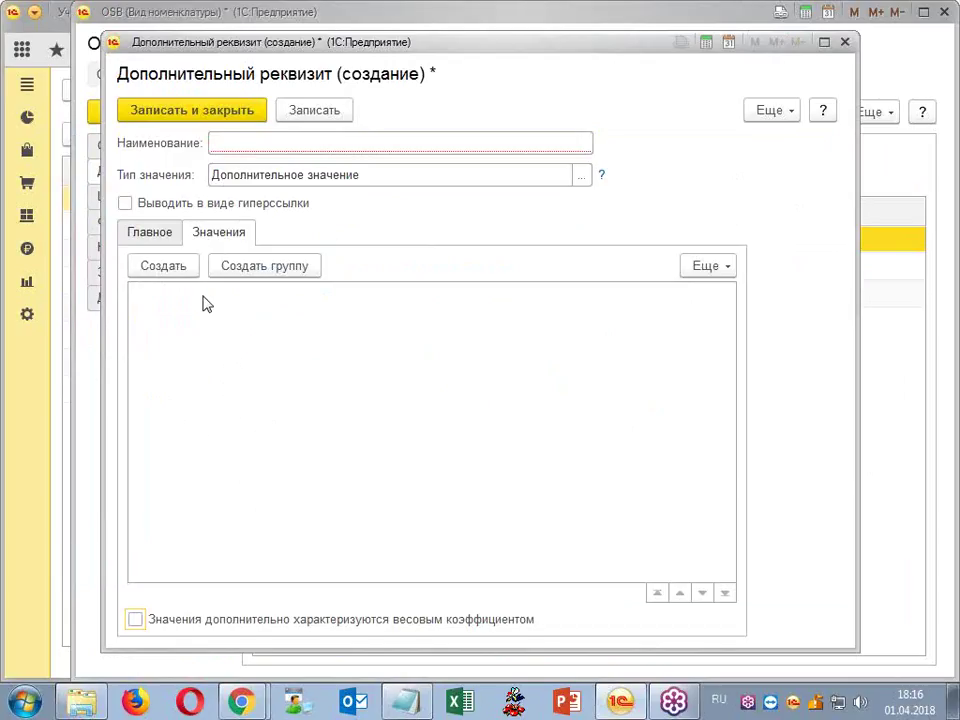
{"action": "left_click", "coordinate": [150, 232]}
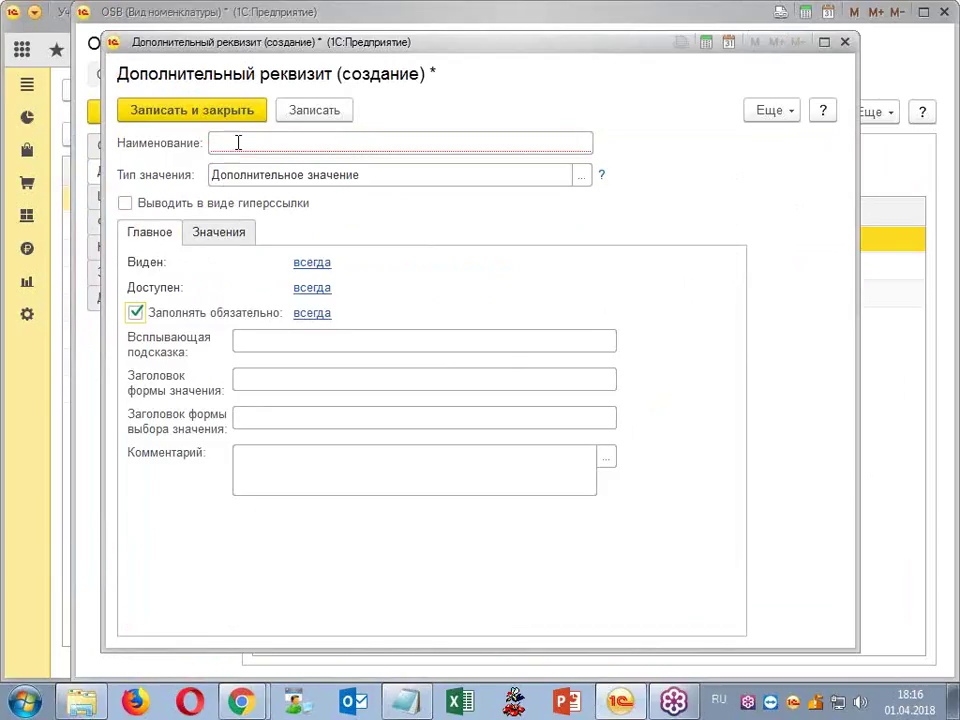
{"action": "left_click", "coordinate": [238, 143]}
{"action": "type", "text": "Цвет"}
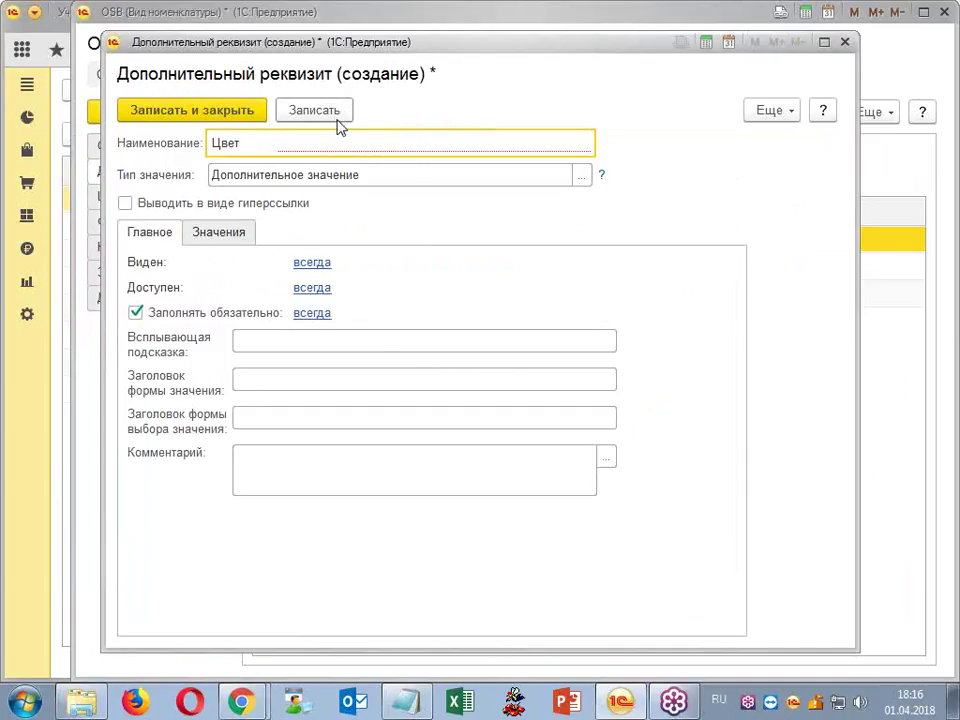
- Write the Цвет attribute and add черный to its list of values
{"action": "left_click", "coordinate": [216, 231]}
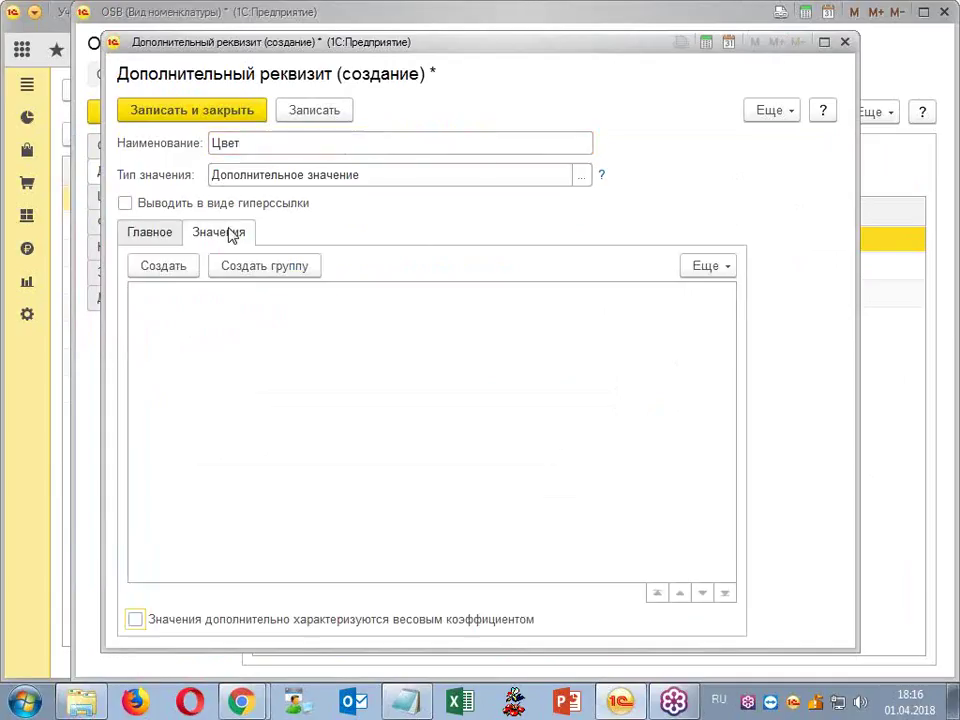
{"action": "left_click", "coordinate": [163, 267]}
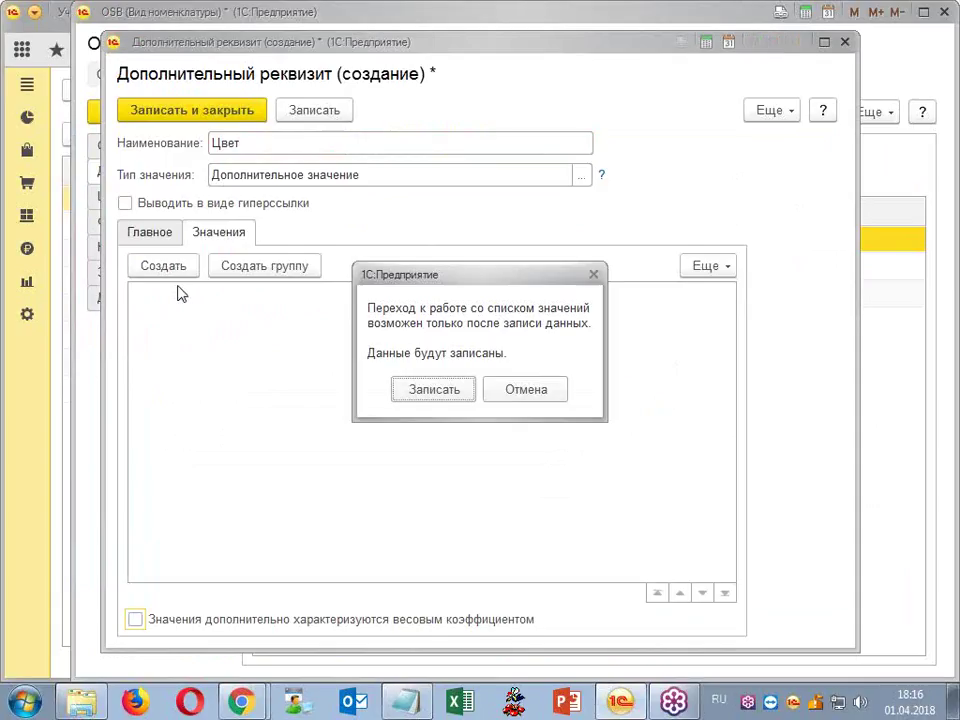
{"action": "left_click", "coordinate": [461, 391]}
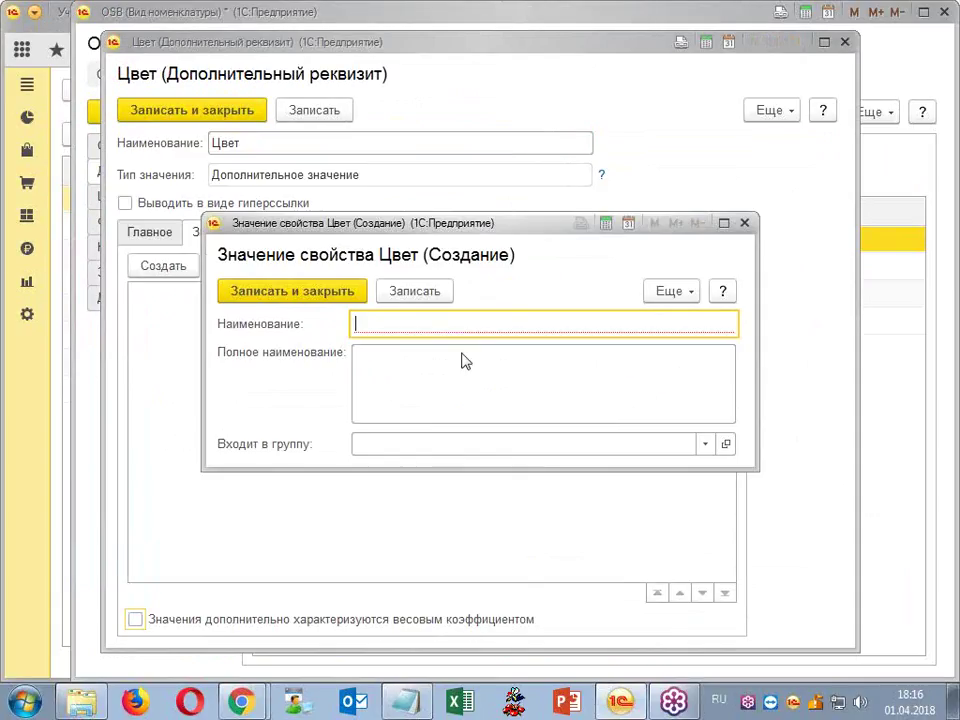
{"action": "type", "text": "ерный"}
{"action": "left_click", "coordinate": [300, 292]}
- Add the values белый and синий to Цвет, and save and close the attribute
{"action": "left_click", "coordinate": [164, 266]}
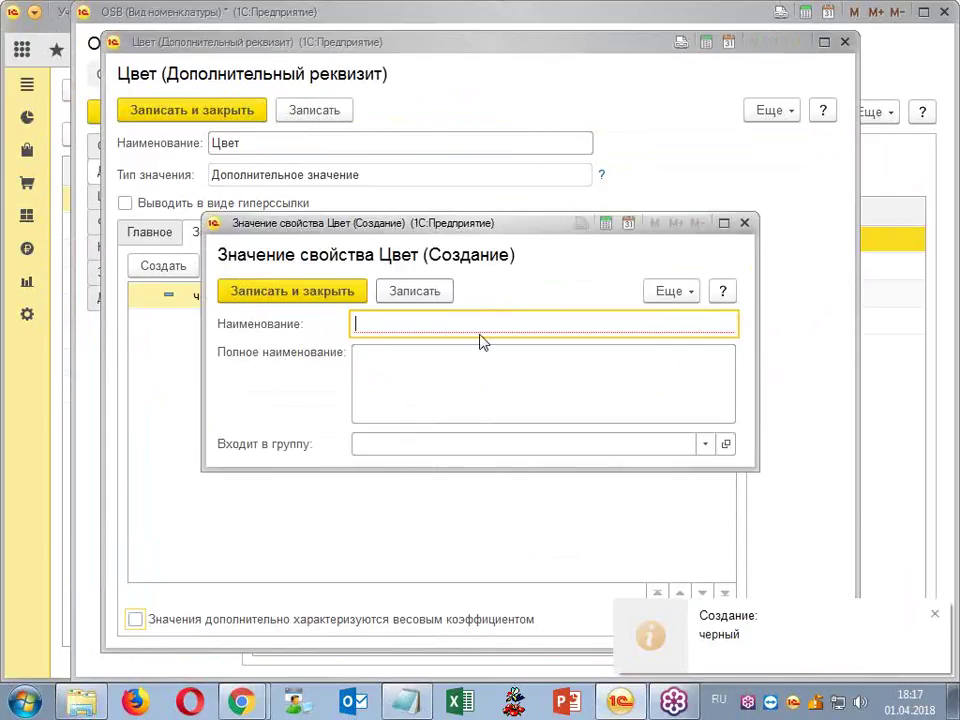
{"action": "type", "text": "белый"}
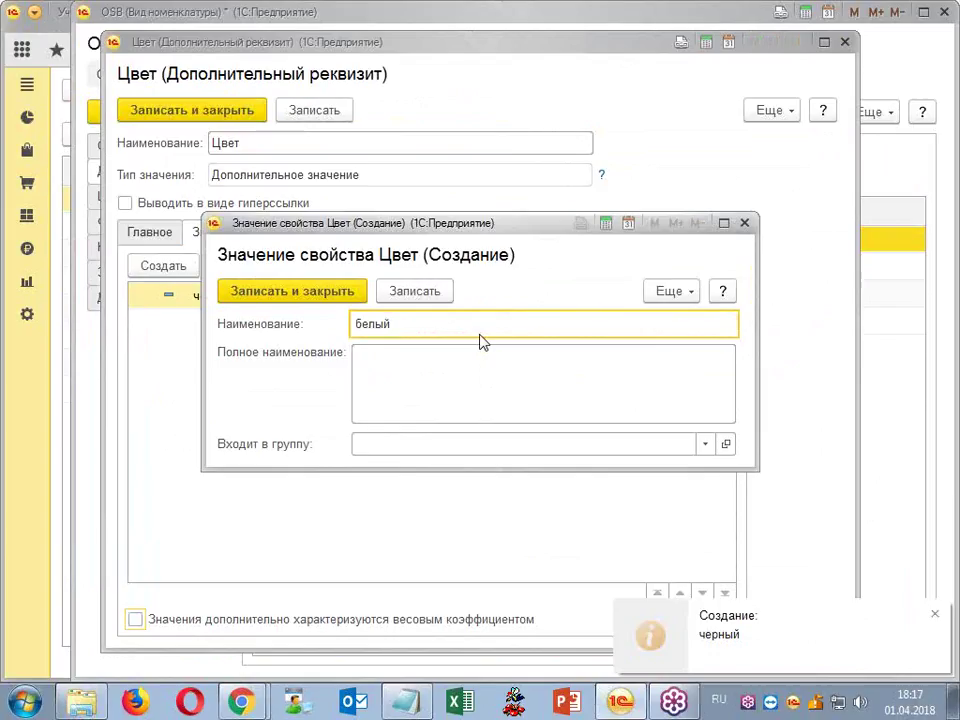
{"action": "left_click", "coordinate": [290, 289]}
{"action": "left_click", "coordinate": [147, 272]}
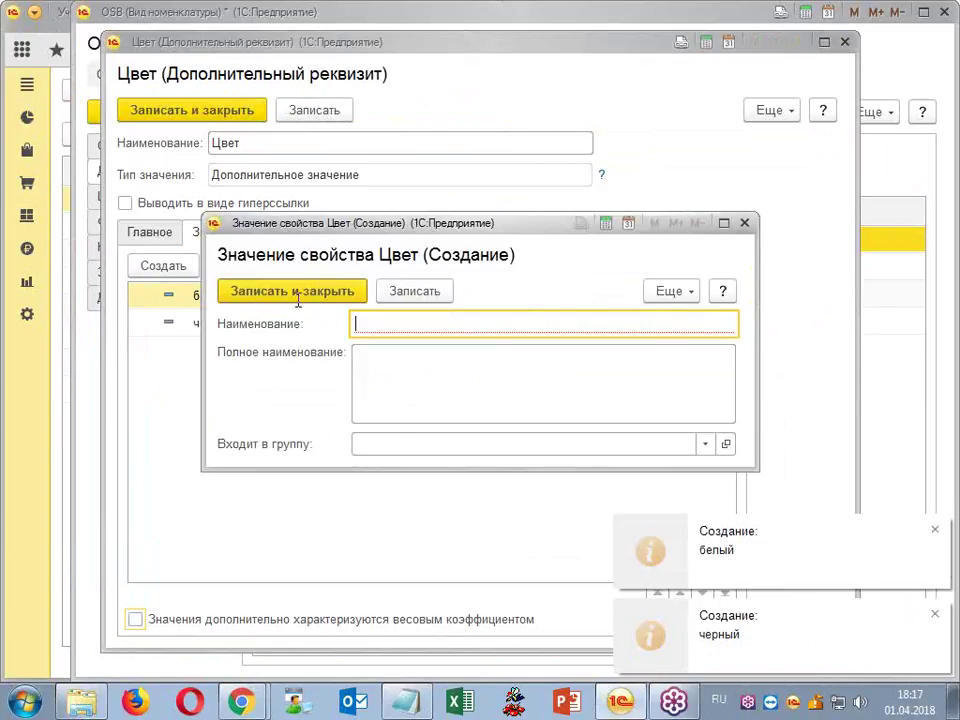
{"action": "type", "text": "синий"}
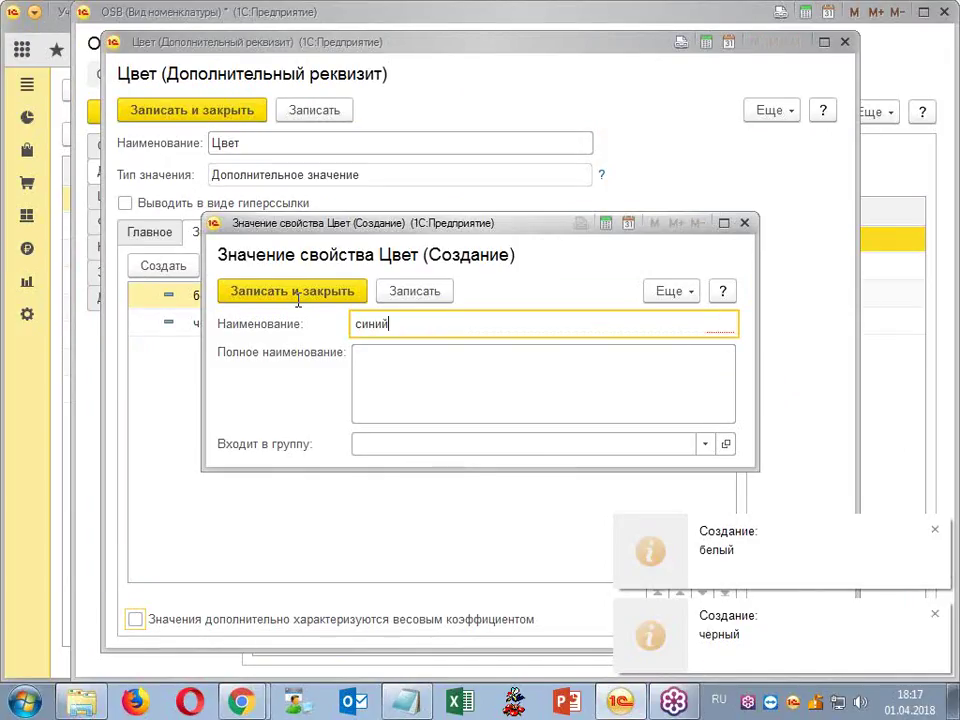
{"action": "left_click", "coordinate": [349, 294]}
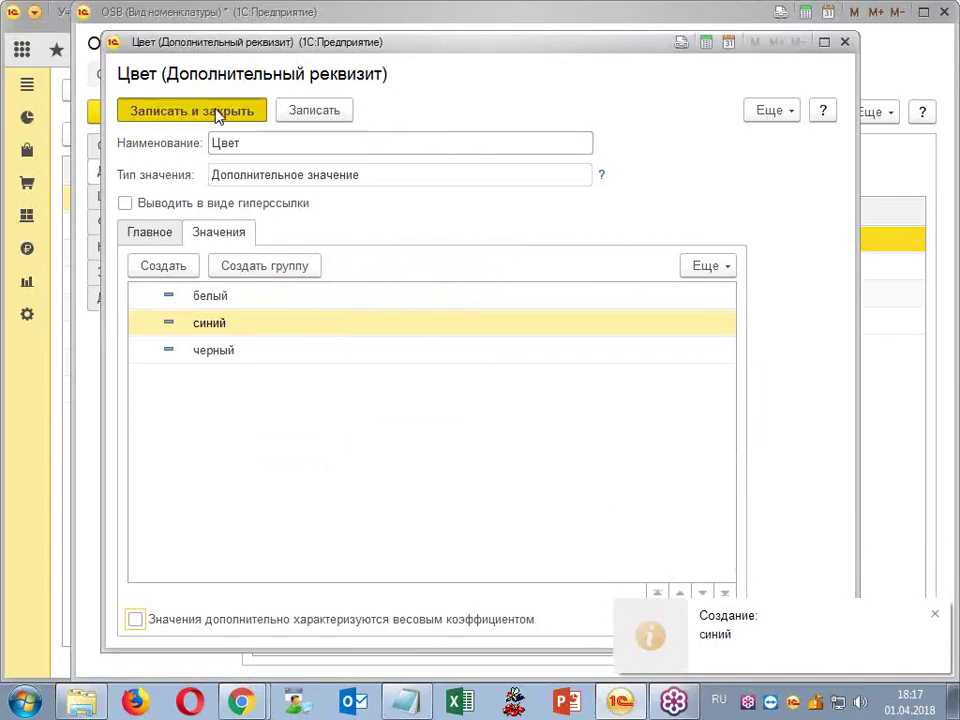
{"action": "left_click", "coordinate": [152, 231]}
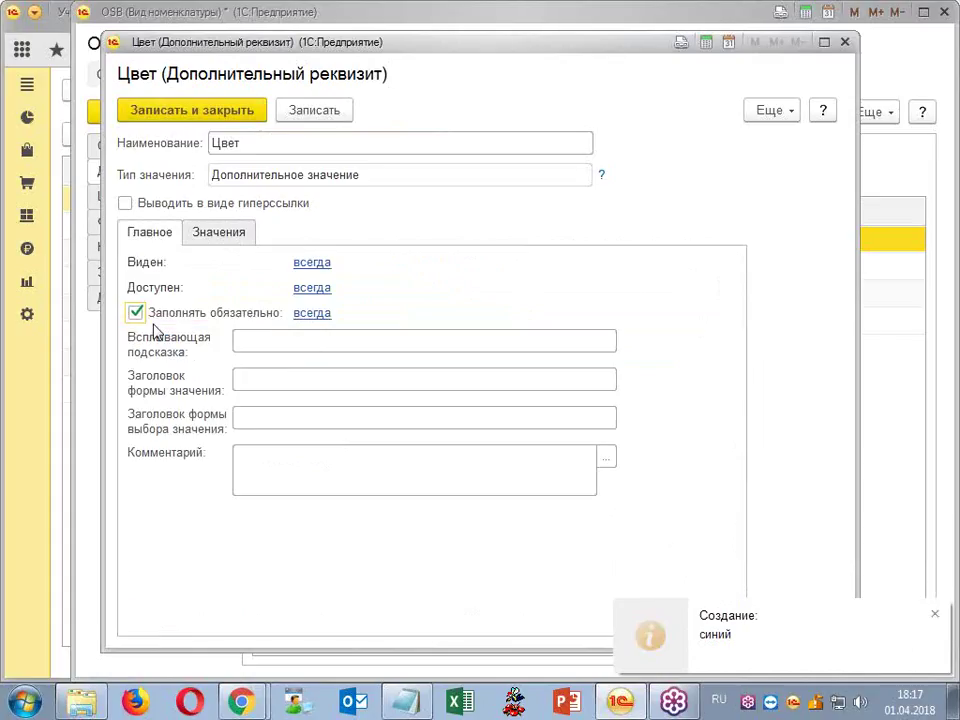
{"action": "left_click", "coordinate": [171, 112]}
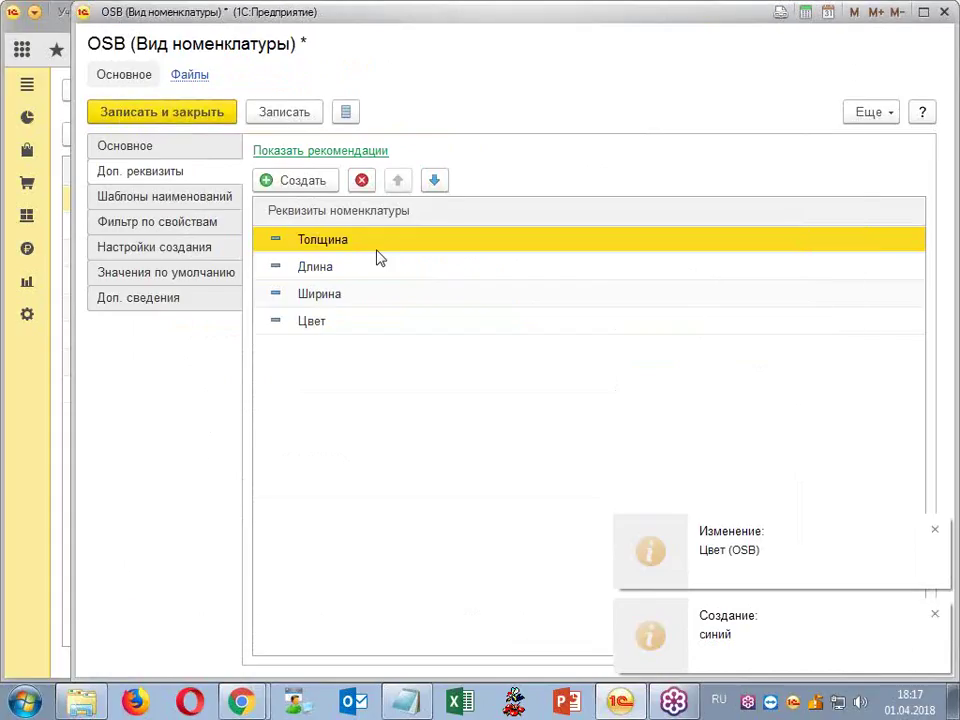
- Create the mandatory additional attribute Обработка without predefined values, save it, and save and close the OSB item kind
{"action": "left_click", "coordinate": [303, 186]}
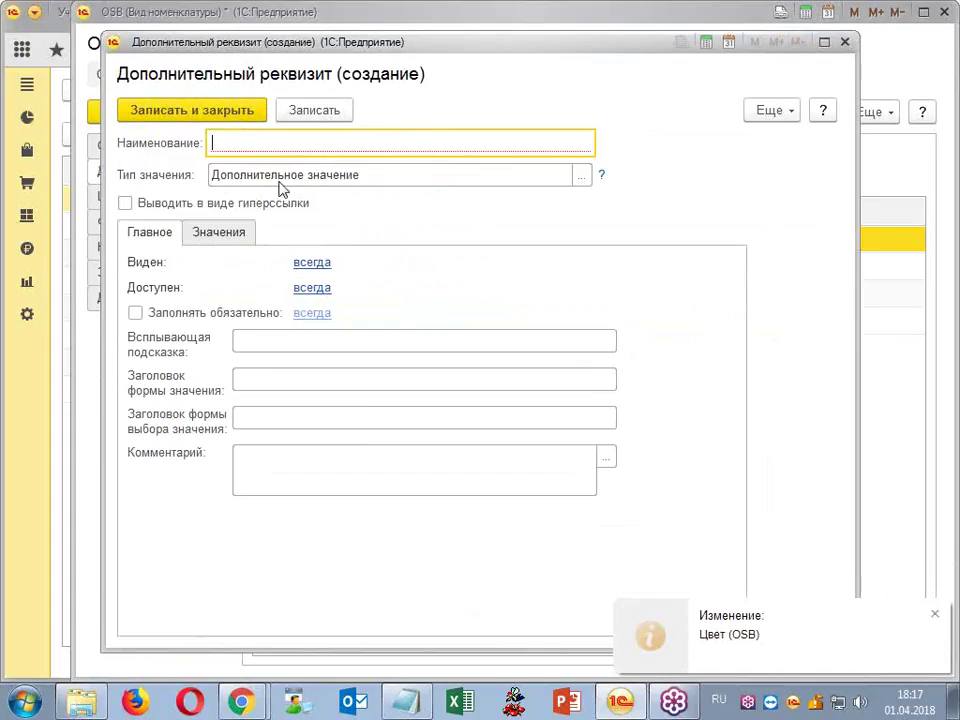
{"action": "type", "text": "Обра"}
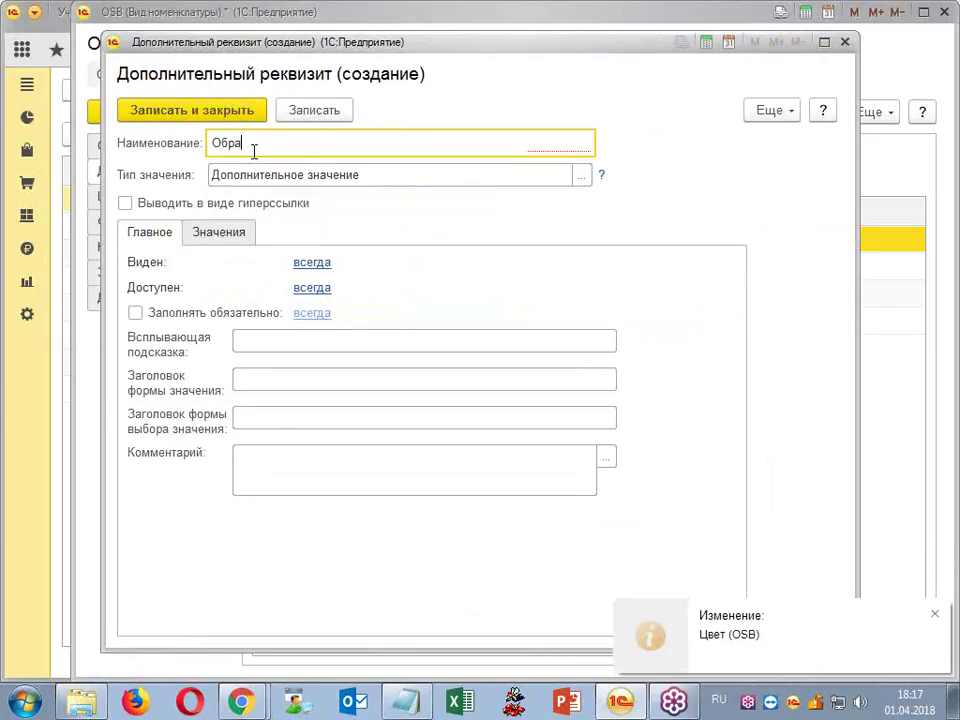
{"action": "type", "text": "ботка"}
{"action": "left_click", "coordinate": [135, 313]}
{"action": "left_click", "coordinate": [222, 235]}
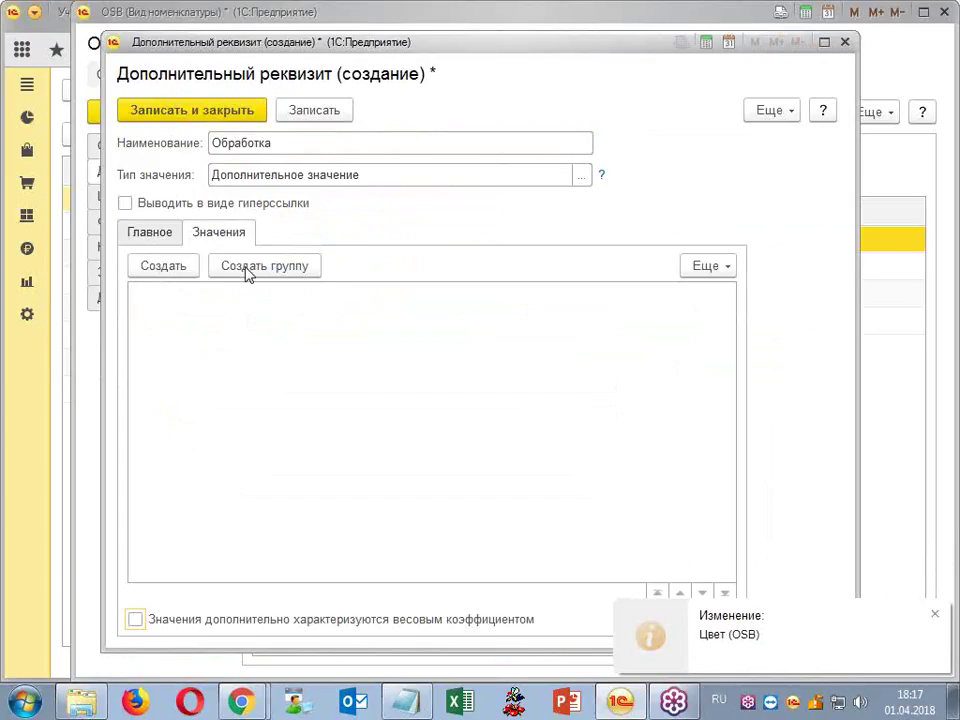
{"action": "left_click", "coordinate": [157, 236]}
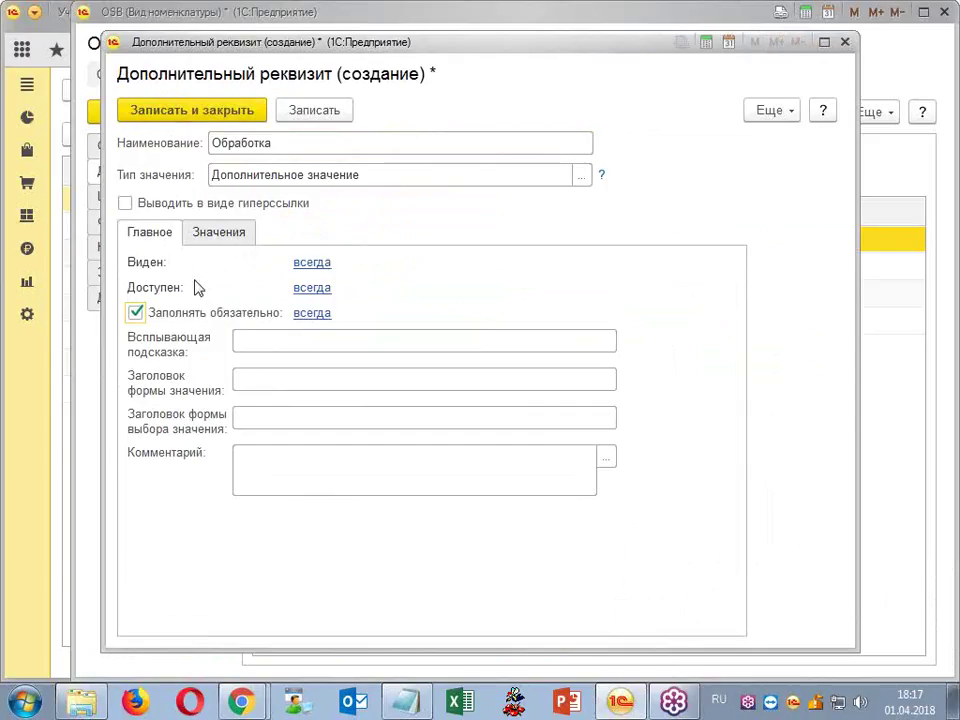
{"action": "left_click", "coordinate": [198, 115]}
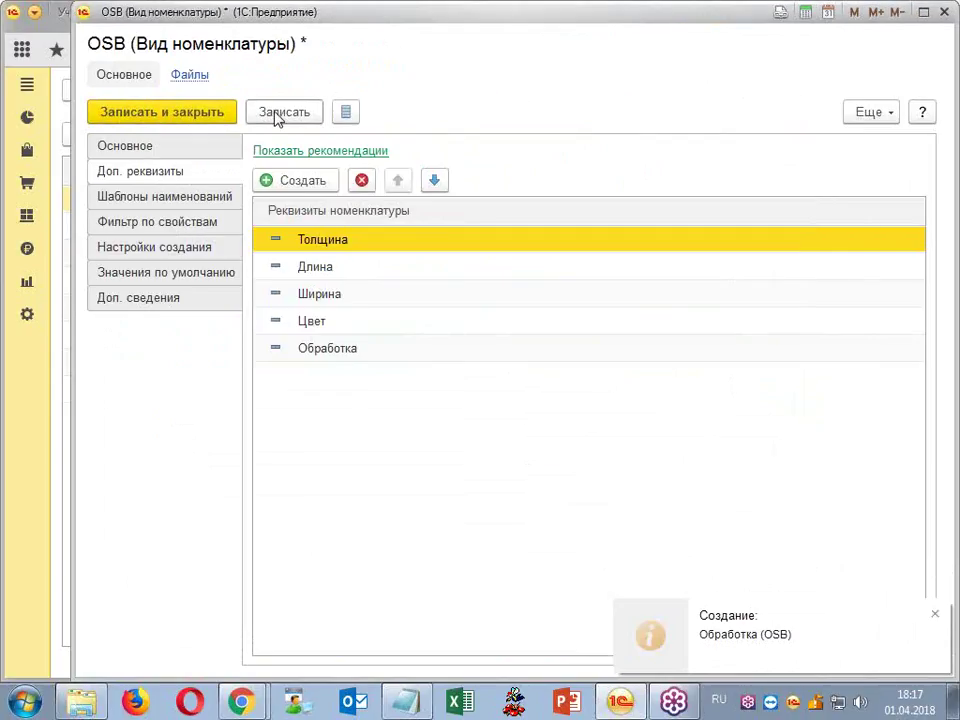
{"action": "left_click", "coordinate": [206, 114]}
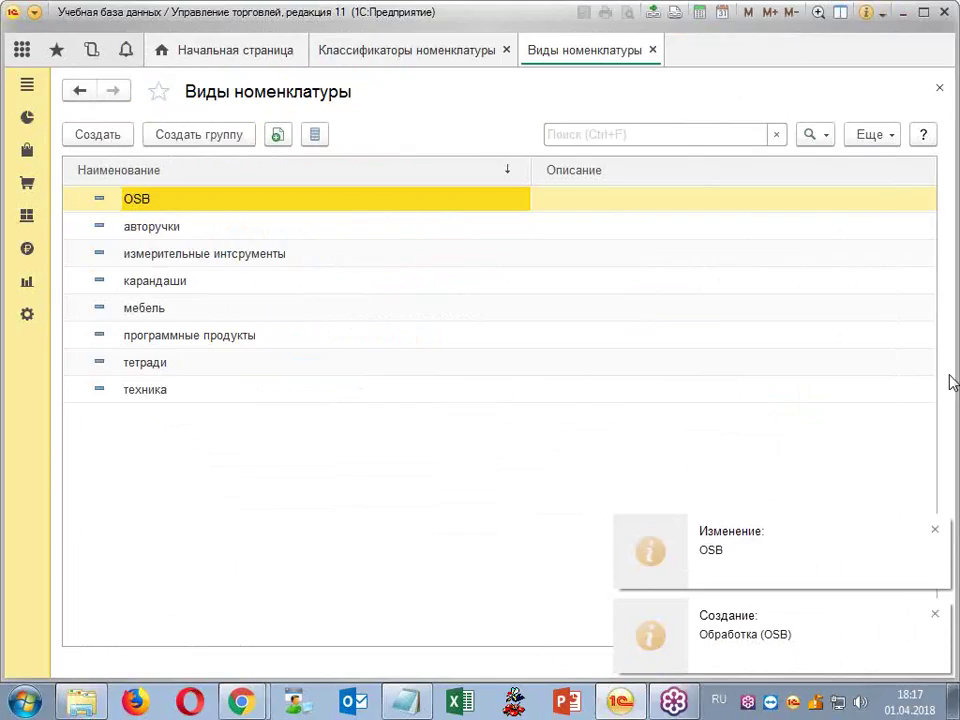
- Start a new item in the Номенклатура list, choose OSB as its item kind and show all attributes
{"action": "left_click", "coordinate": [24, 314]}
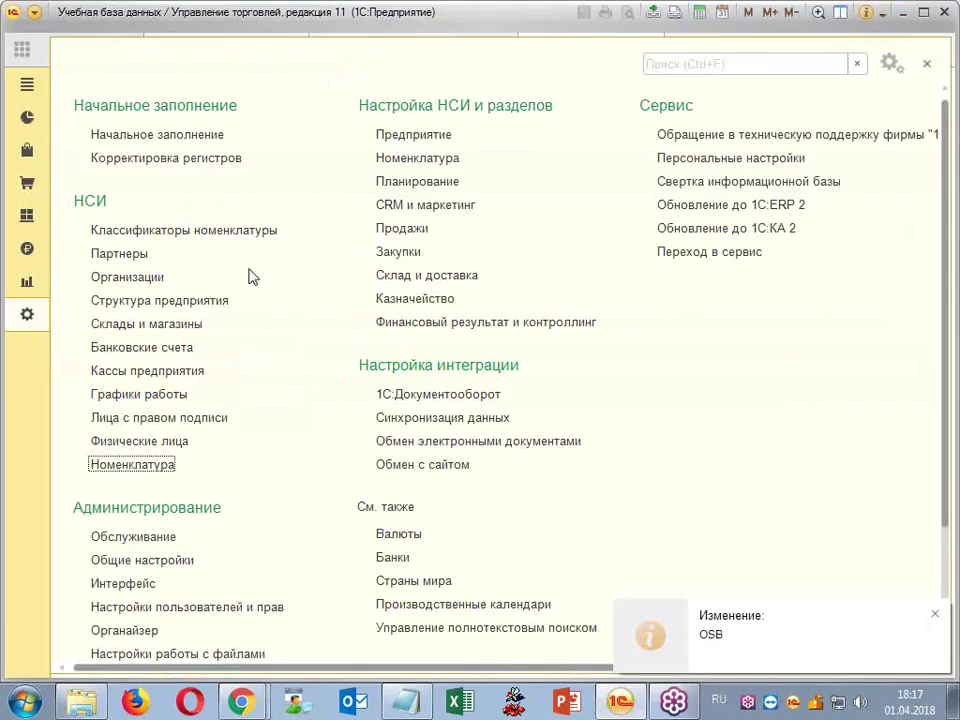
{"action": "left_click", "coordinate": [150, 466]}
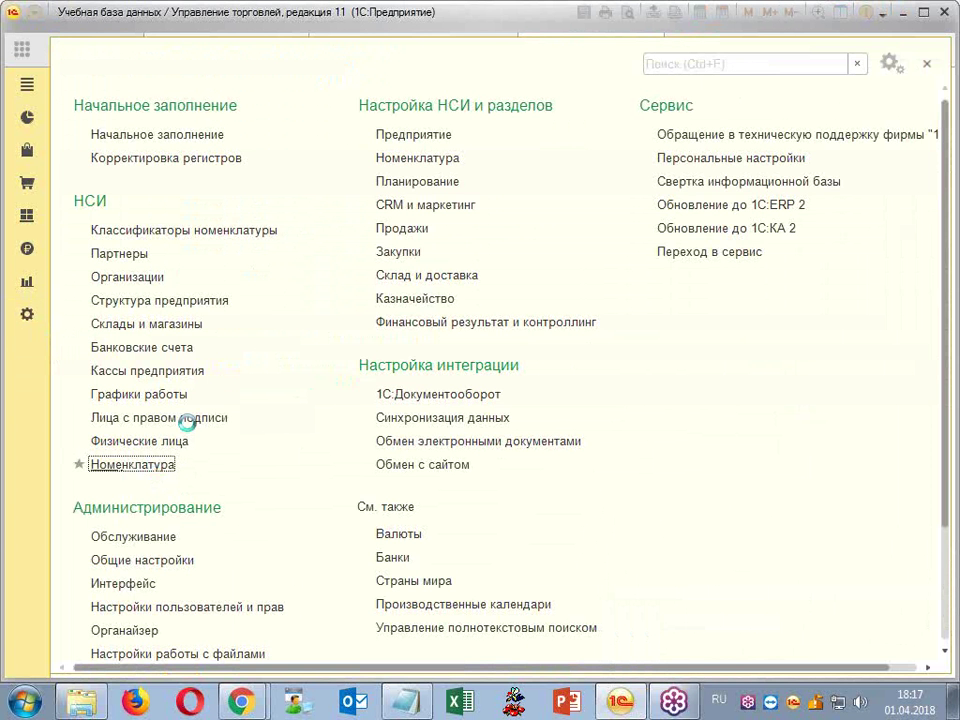
{"action": "left_click", "coordinate": [96, 168]}
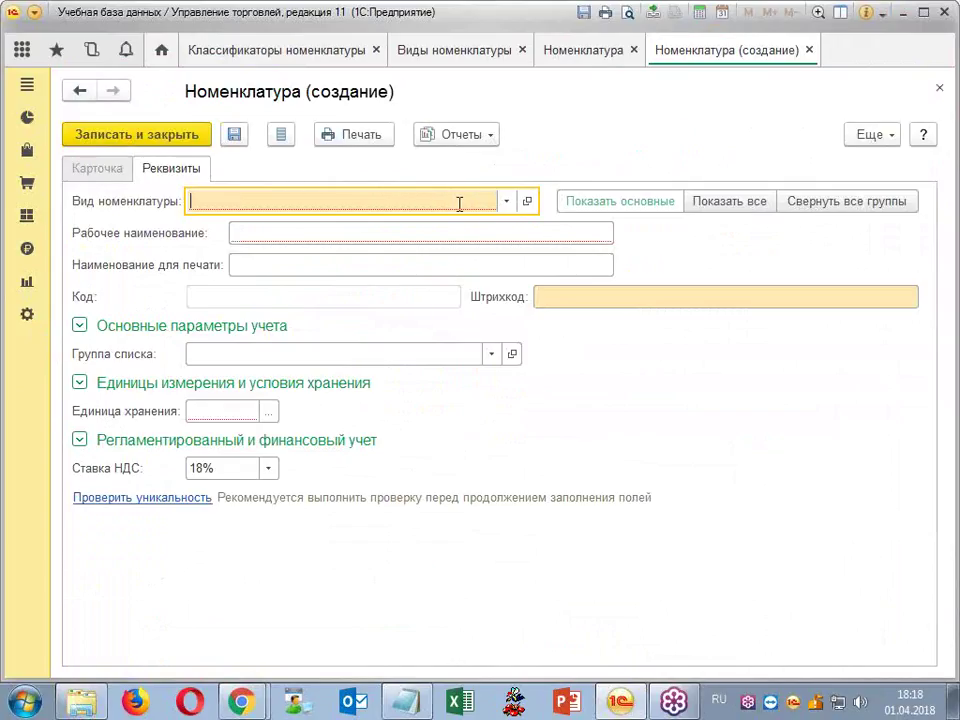
{"action": "left_click", "coordinate": [497, 200]}
{"action": "left_click", "coordinate": [300, 231]}
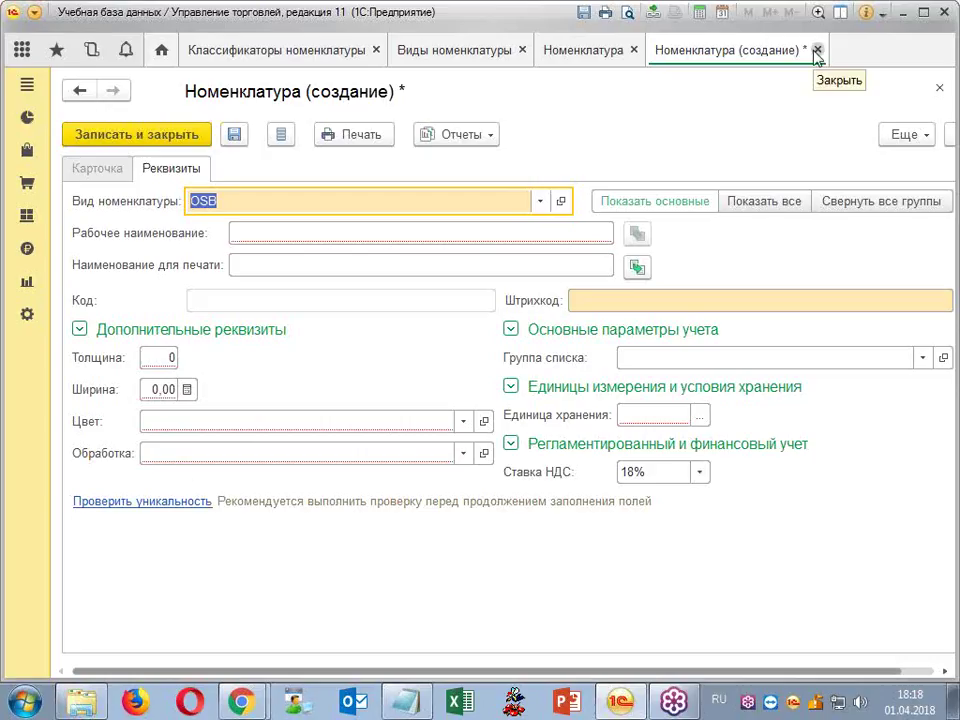
{"action": "left_click", "coordinate": [733, 207]}
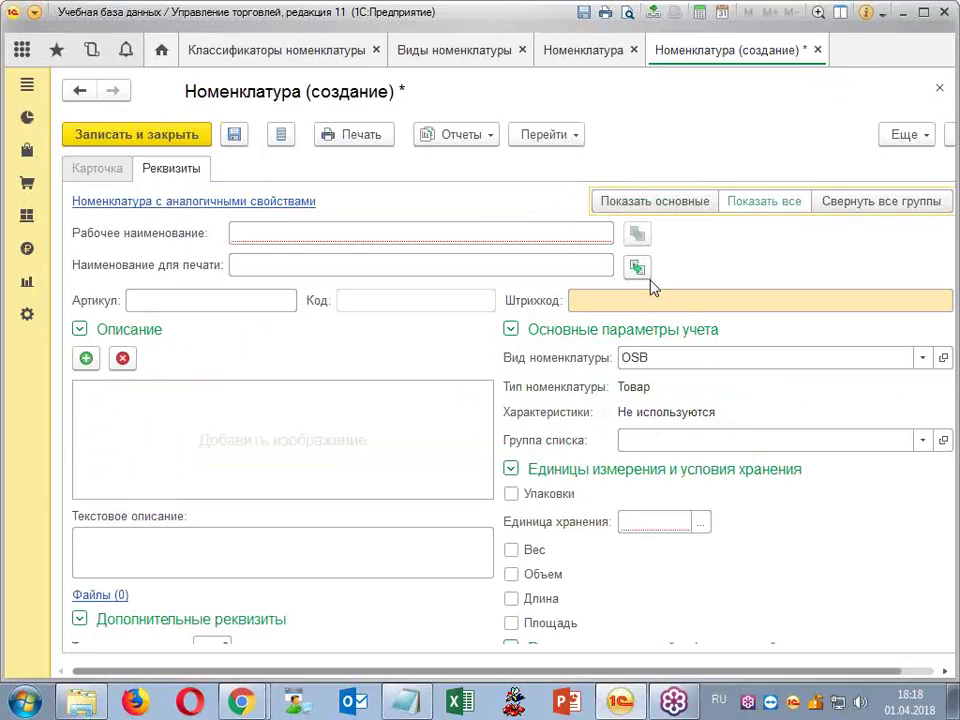
- Fill the new item's additional attributes with Толщина 10, Длина 1,00 and Ширина 2,00
{"action": "scroll", "coordinate": [468, 400], "scroll_direction": "down", "scroll_amount": 5}
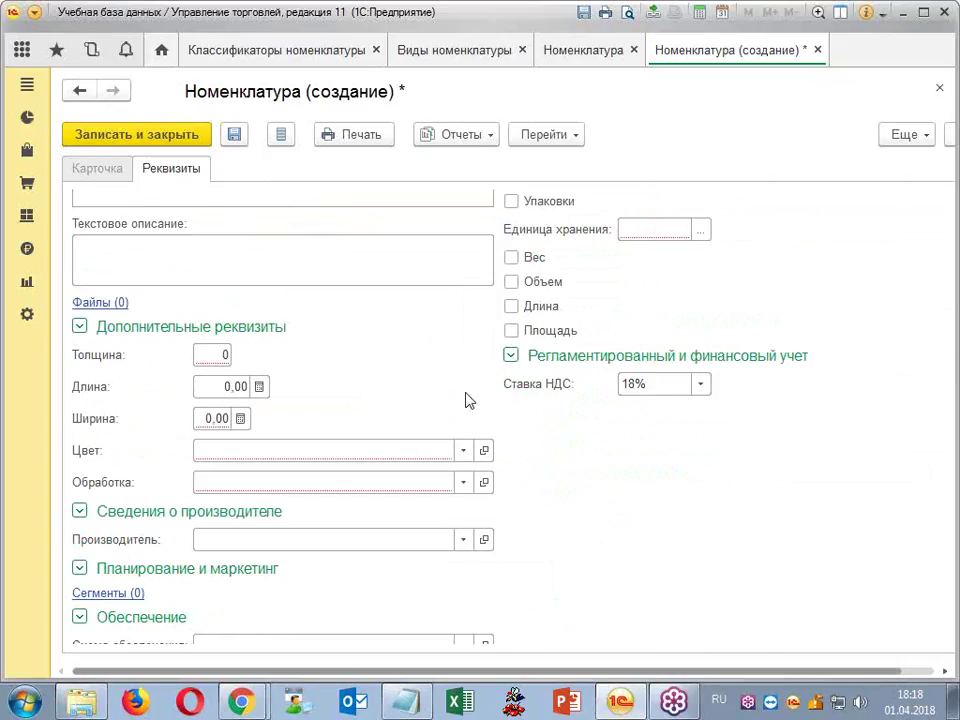
{"action": "left_click", "coordinate": [232, 386]}
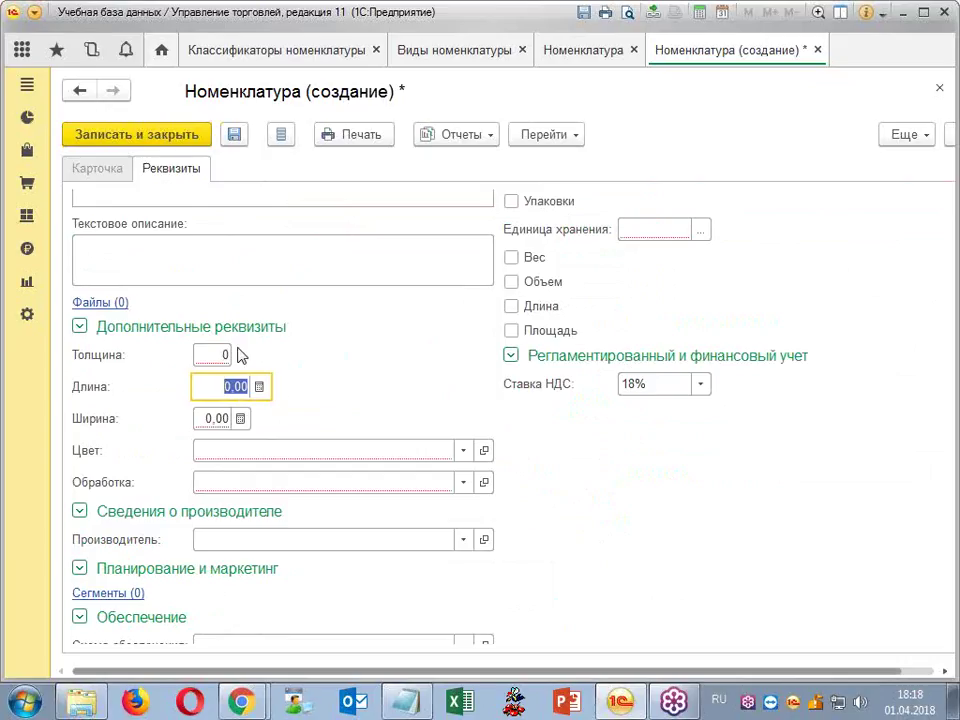
{"action": "left_click", "coordinate": [208, 354]}
{"action": "type", "text": "10"}
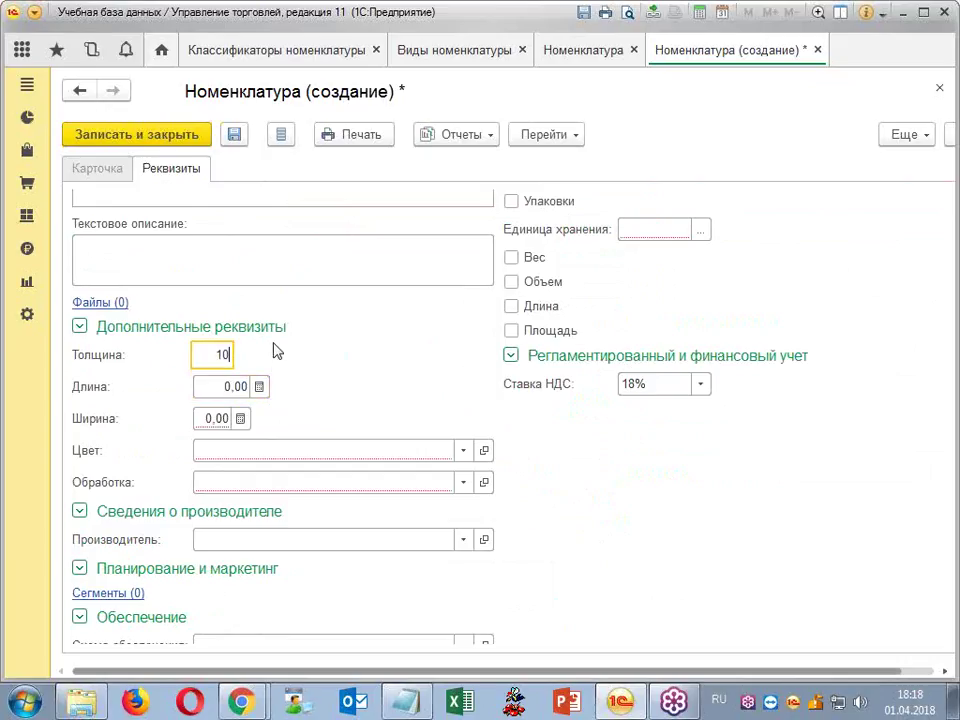
{"action": "left_click", "coordinate": [240, 386]}
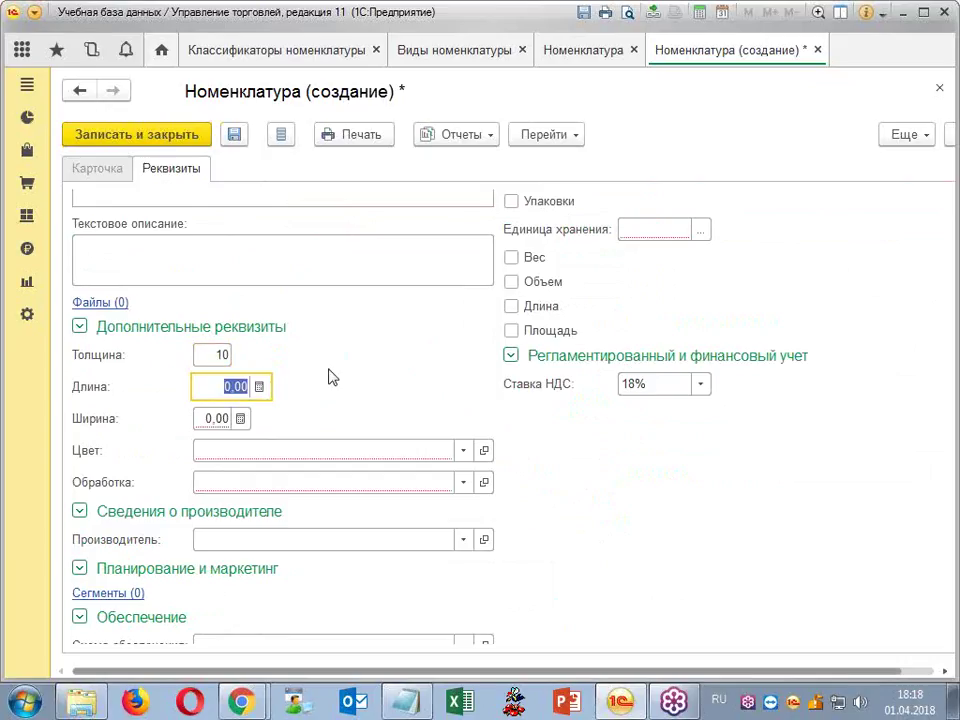
{"action": "type", "text": "1"}
{"action": "left_click", "coordinate": [217, 420]}
{"action": "type", "text": "2"}
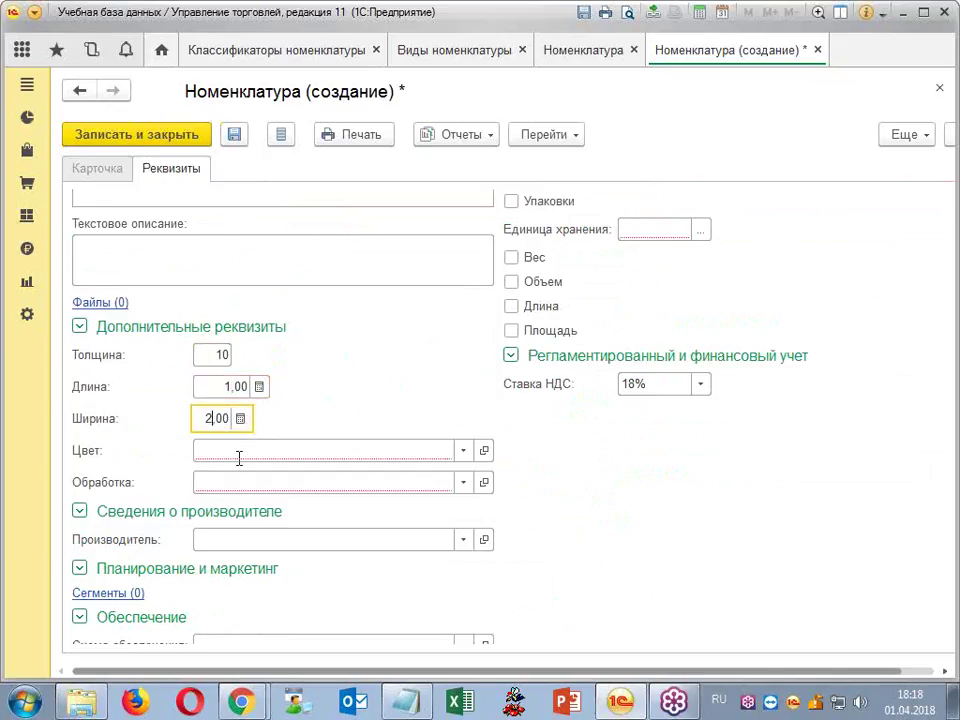
- Set the new item's Цвет to черный from the full list of colour values
{"action": "left_click", "coordinate": [245, 452]}
{"action": "left_click", "coordinate": [317, 505]}
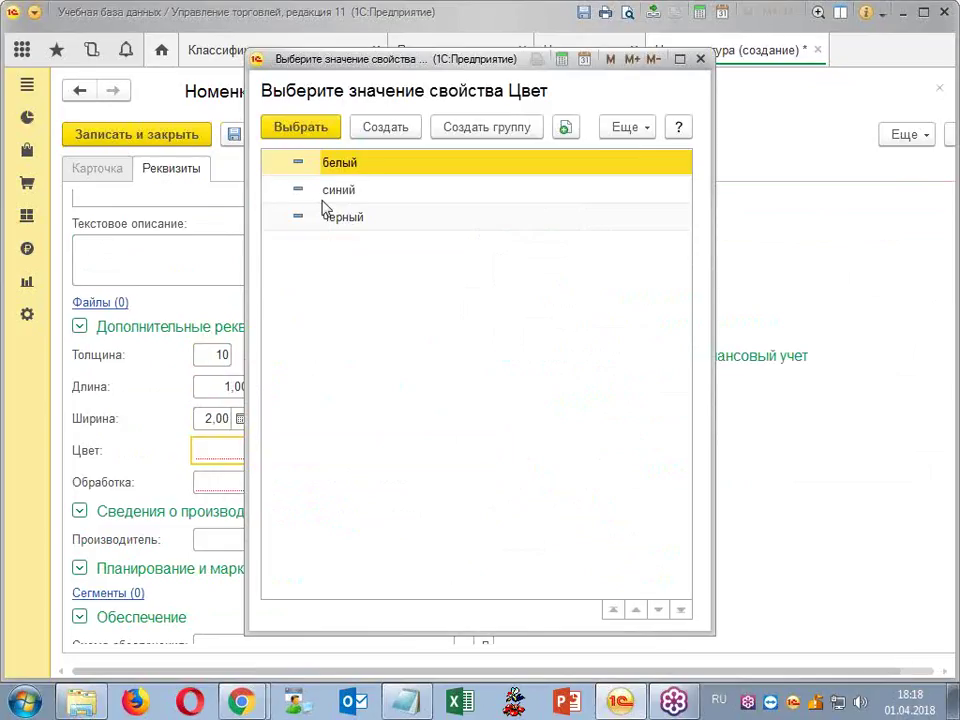
{"action": "left_click", "coordinate": [364, 228]}
{"action": "double_click", "coordinate": [364, 228]}
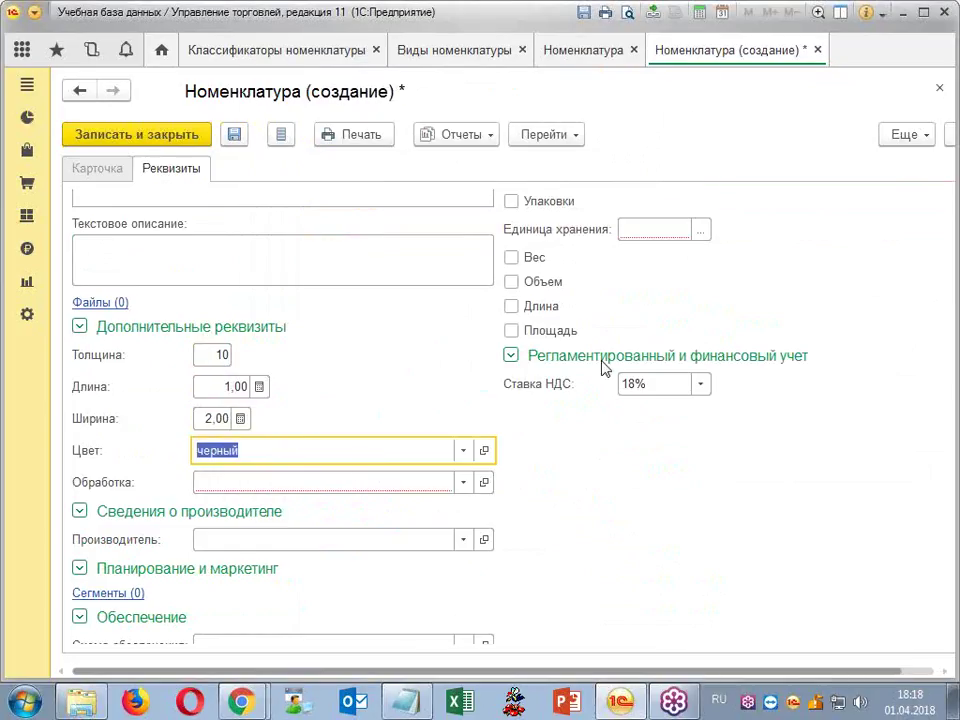
- Create the value лакированая for the Обработка attribute and save it into the new item
{"action": "left_click", "coordinate": [345, 482]}
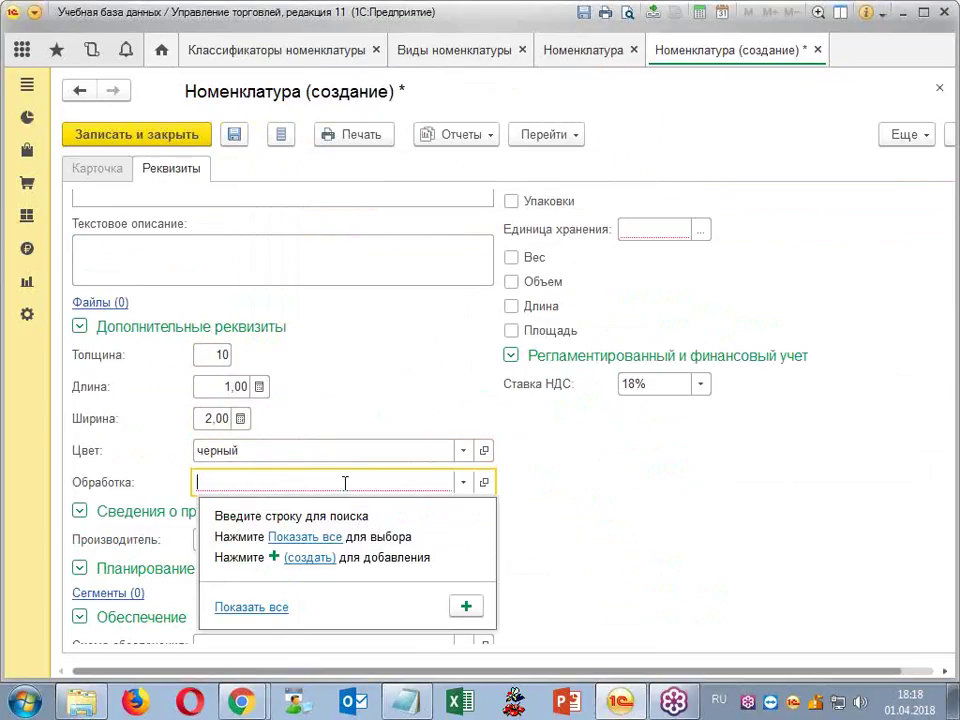
{"action": "left_click", "coordinate": [305, 558]}
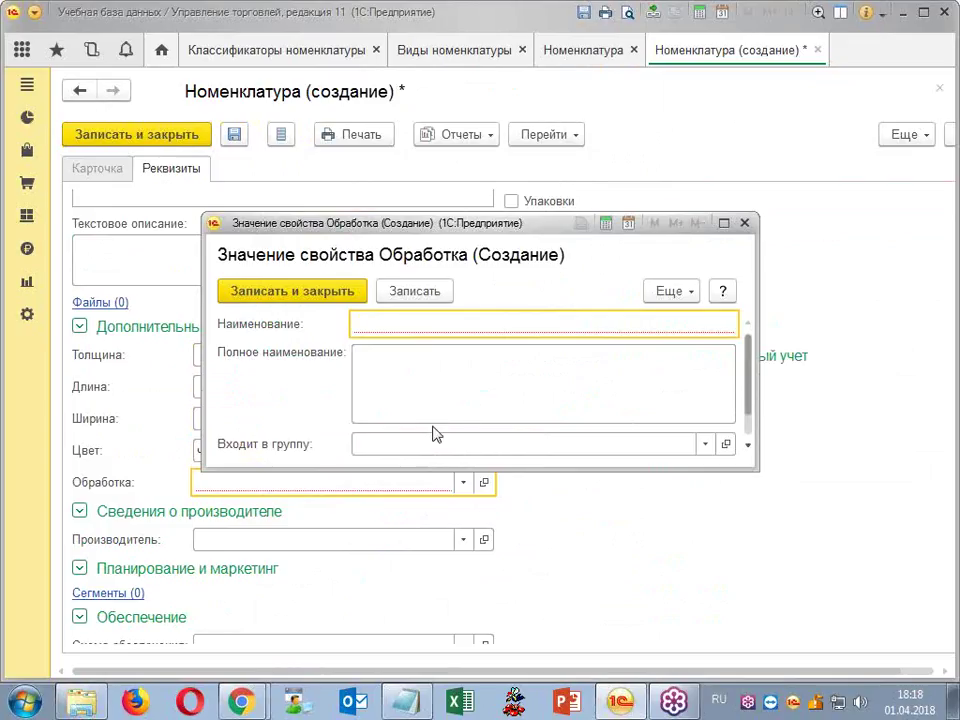
{"action": "type", "text": "лакированая"}
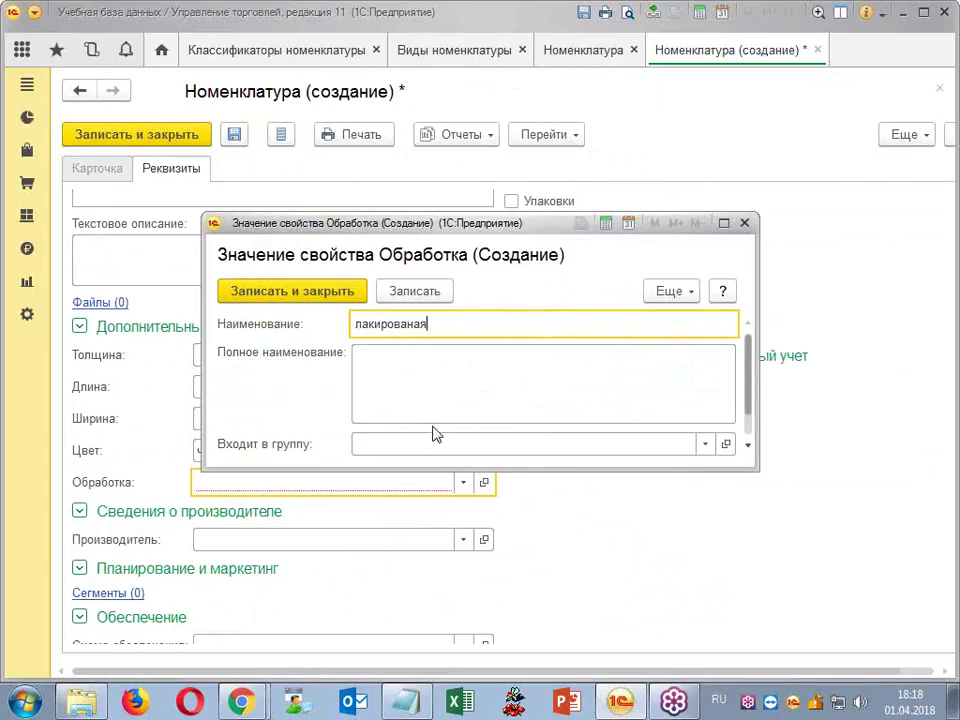
{"action": "left_click", "coordinate": [257, 289]}
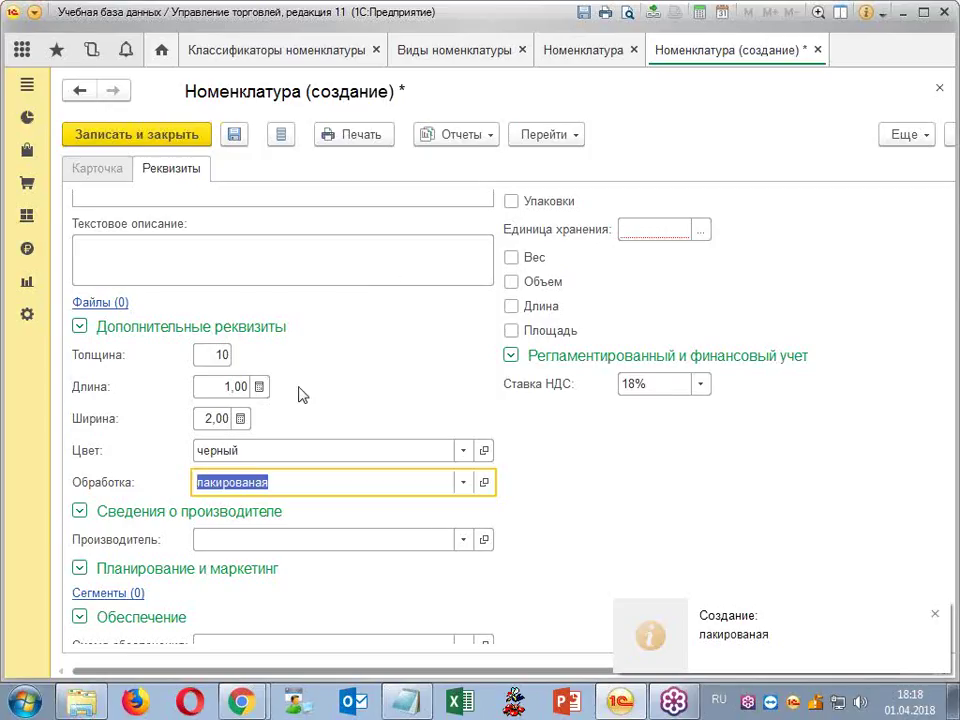
- Enter OSB 1 10 мм 1*2м as the new item's working name
{"action": "scroll", "coordinate": [298, 393], "scroll_direction": "up", "scroll_amount": 5}
{"action": "left_click", "coordinate": [290, 236]}
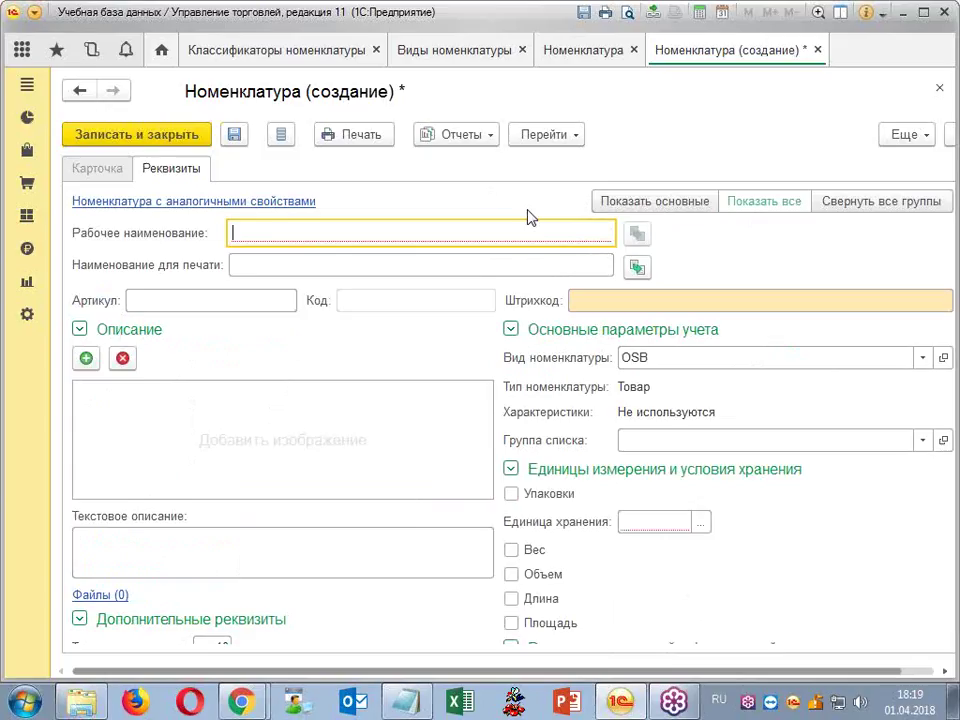
{"action": "type", "text": "ЩЫ"}
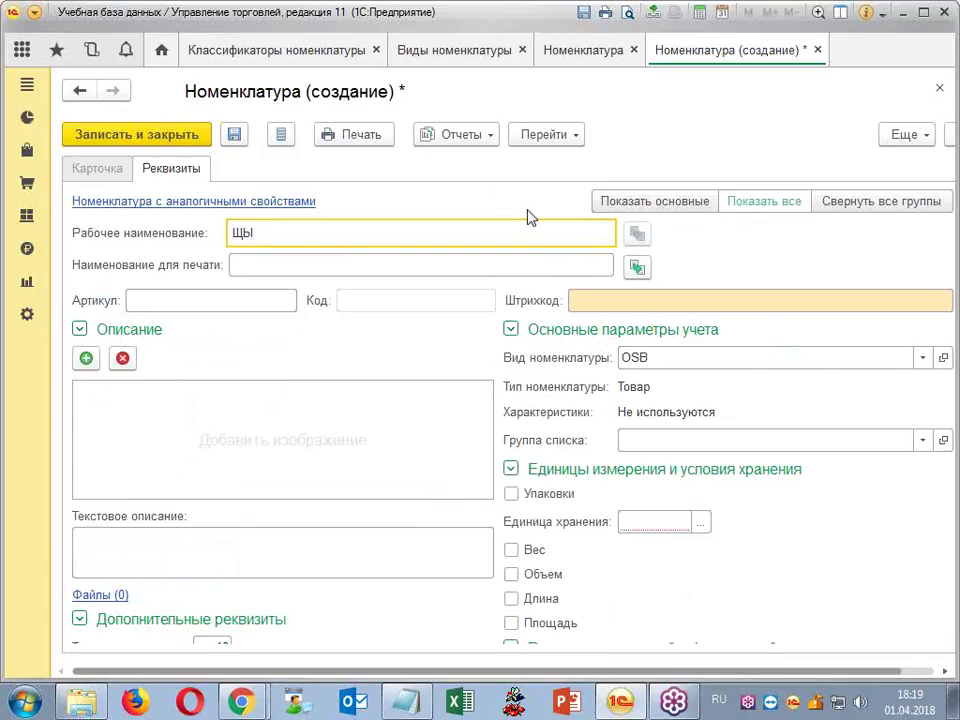
{"action": "key", "text": "BackSpace"}
{"action": "key", "text": "BackSpace"}
{"action": "key", "text": "alt+shift"}
{"action": "type", "text": "O"}
{"action": "type", "text": "SB 1 10 мм 1*2м"}
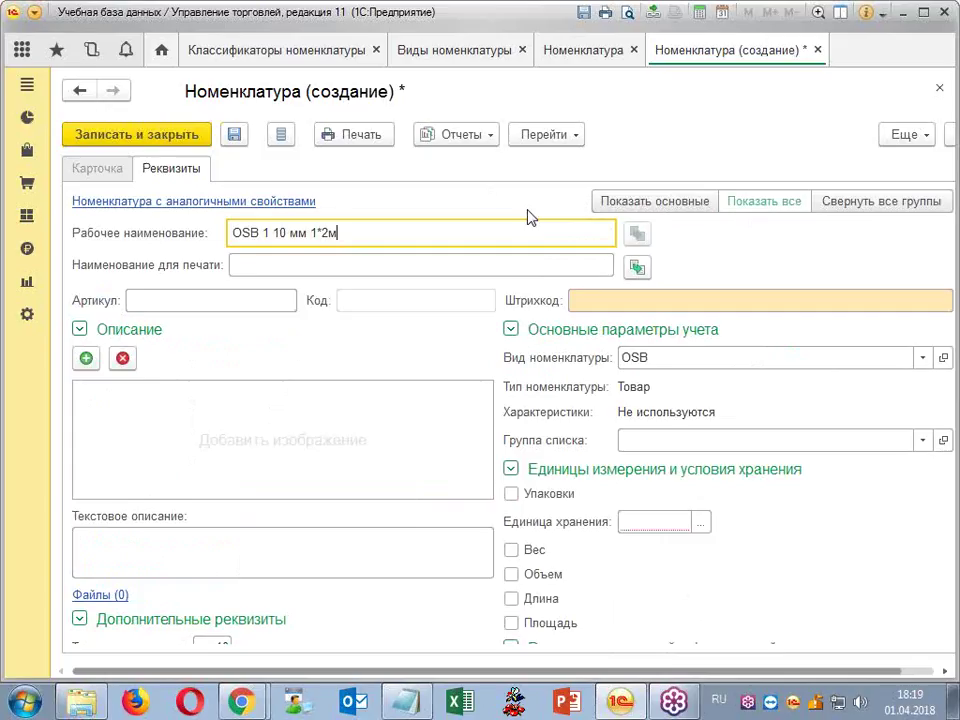
- Check the new item's filled additional attributes and close the item without saving the changes
{"action": "scroll", "coordinate": [281, 495], "scroll_direction": "down", "scroll_amount": 3}
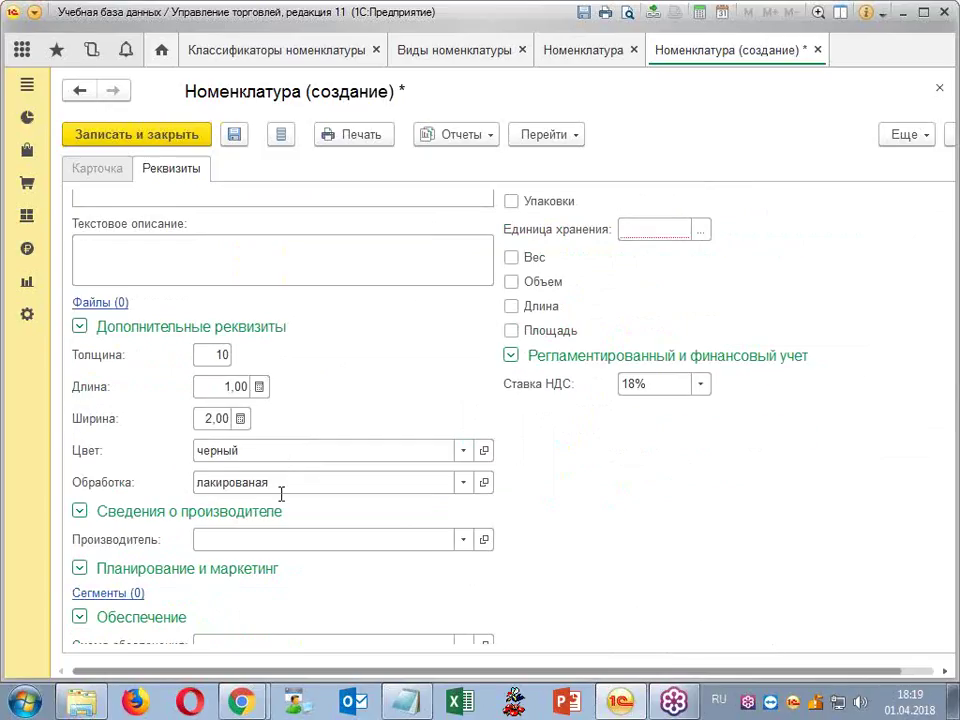
{"action": "scroll", "coordinate": [340, 440], "scroll_direction": "up", "scroll_amount": 3}
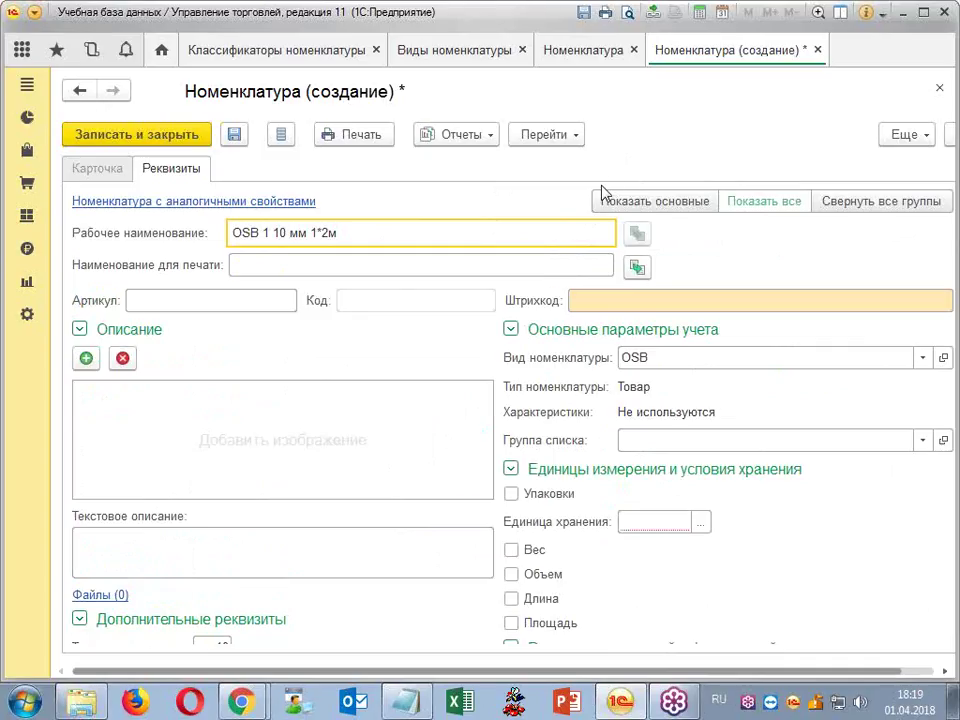
{"action": "left_click", "coordinate": [816, 51]}
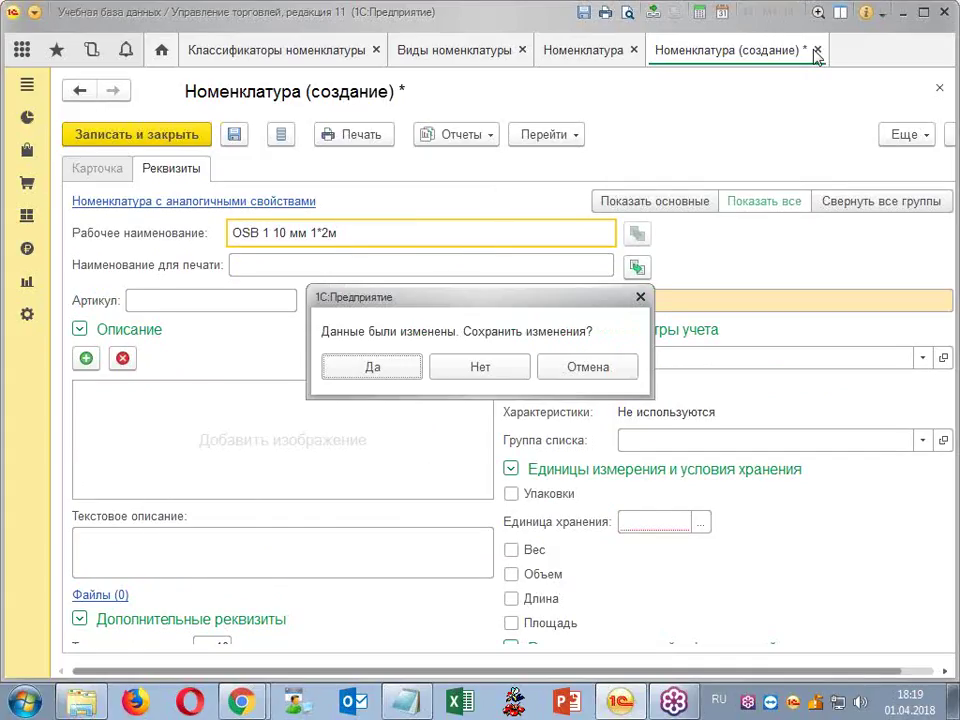
{"action": "left_click", "coordinate": [463, 369]}
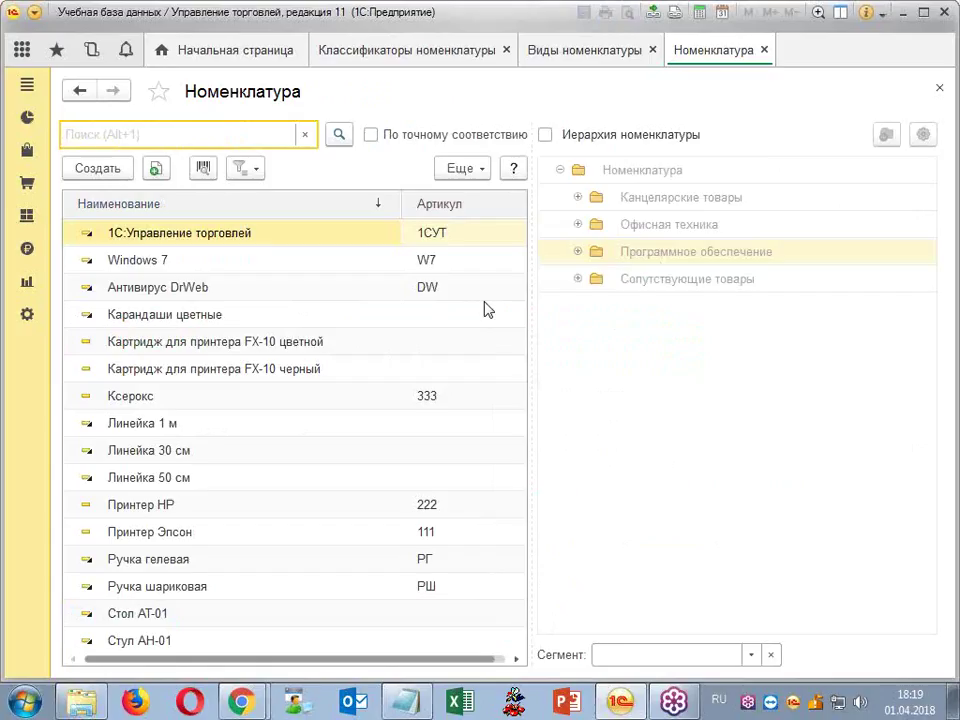
- Reopen the OSB item kind from the item classifiers and show its additional attributes
{"action": "left_click", "coordinate": [27, 315]}
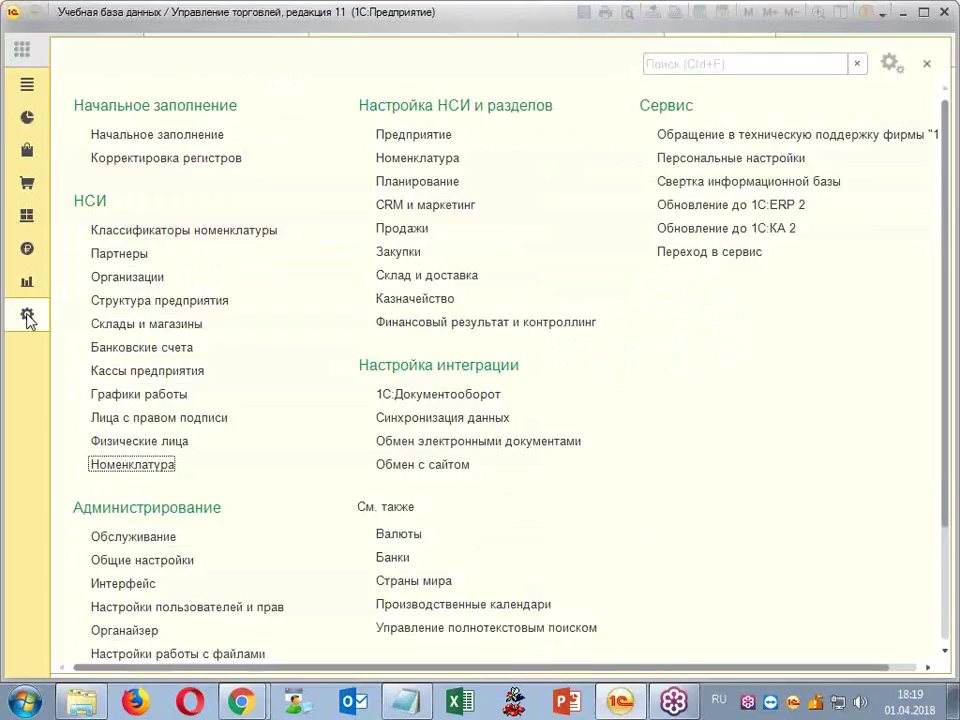
{"action": "left_click", "coordinate": [220, 232]}
{"action": "left_click", "coordinate": [140, 180]}
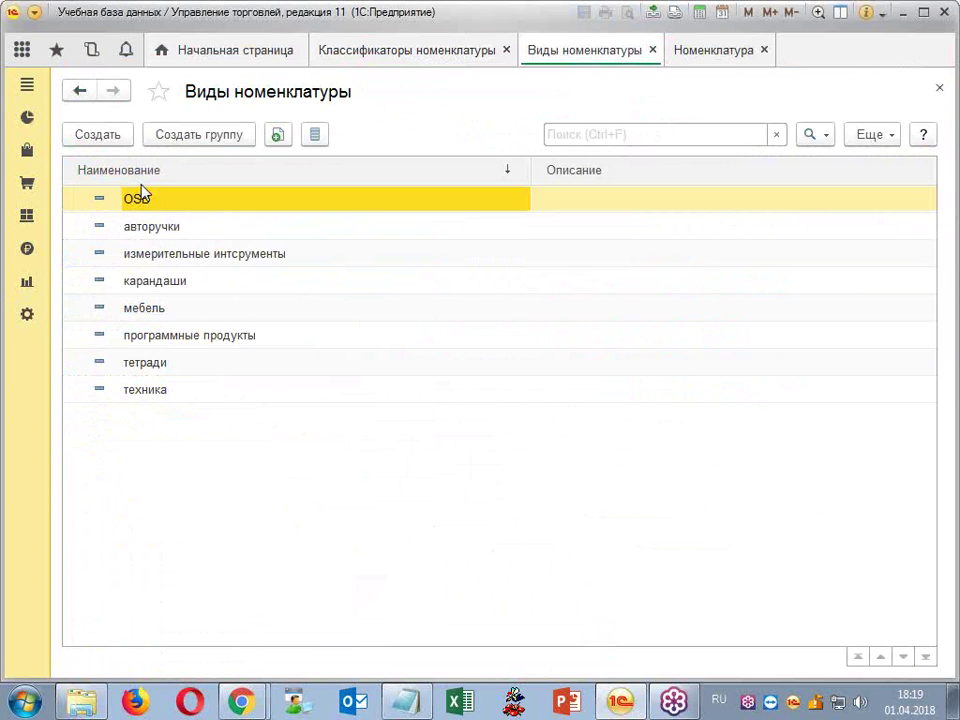
{"action": "left_click", "coordinate": [147, 199]}
{"action": "double_click", "coordinate": [147, 199]}
{"action": "left_click", "coordinate": [158, 172]}
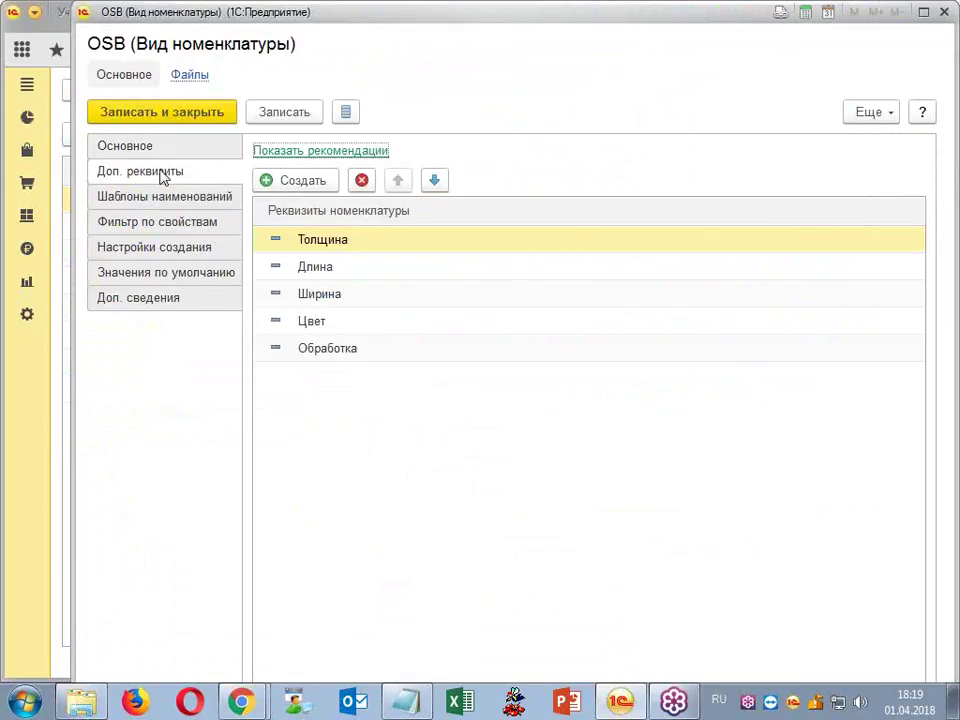
- Check the default number format settings of the Длина attribute and close the attribute without saving changes
{"action": "left_click", "coordinate": [326, 268]}
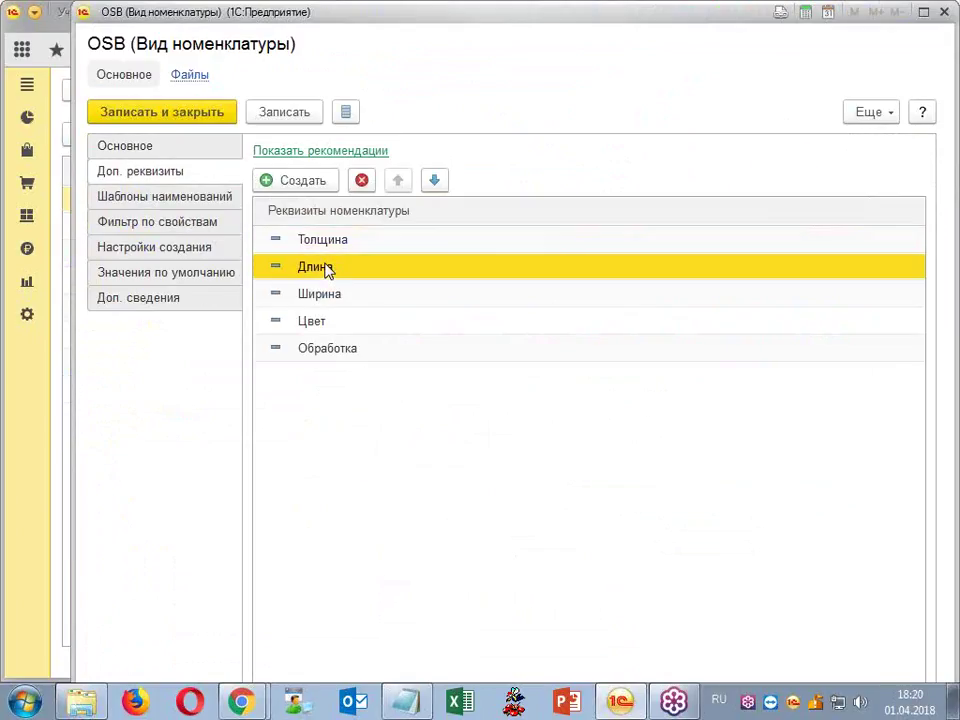
{"action": "double_click", "coordinate": [326, 268]}
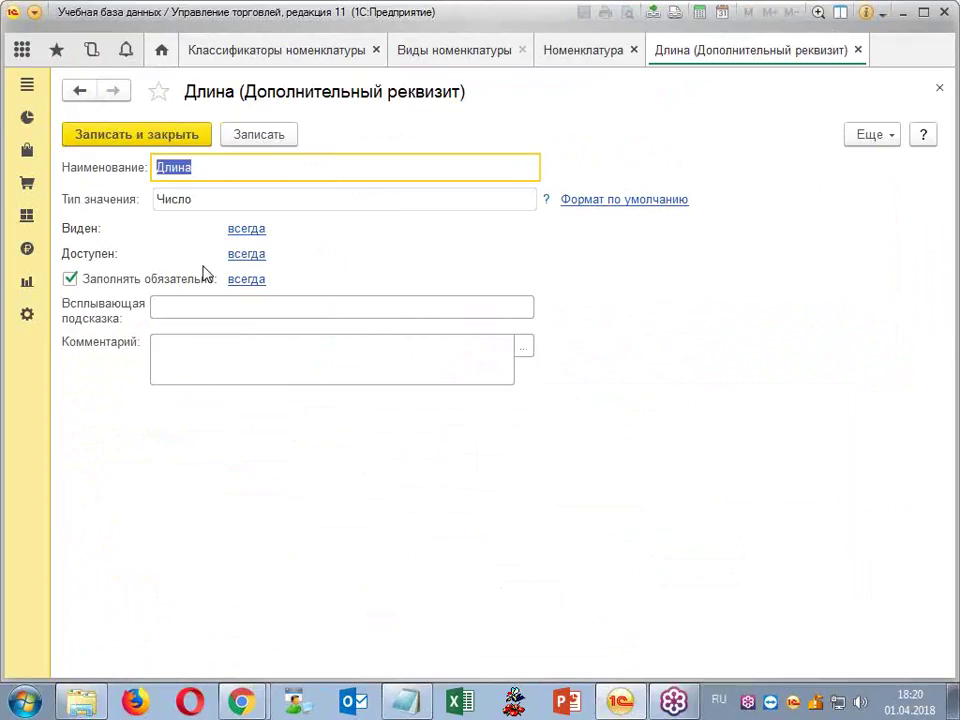
{"action": "left_click", "coordinate": [617, 199]}
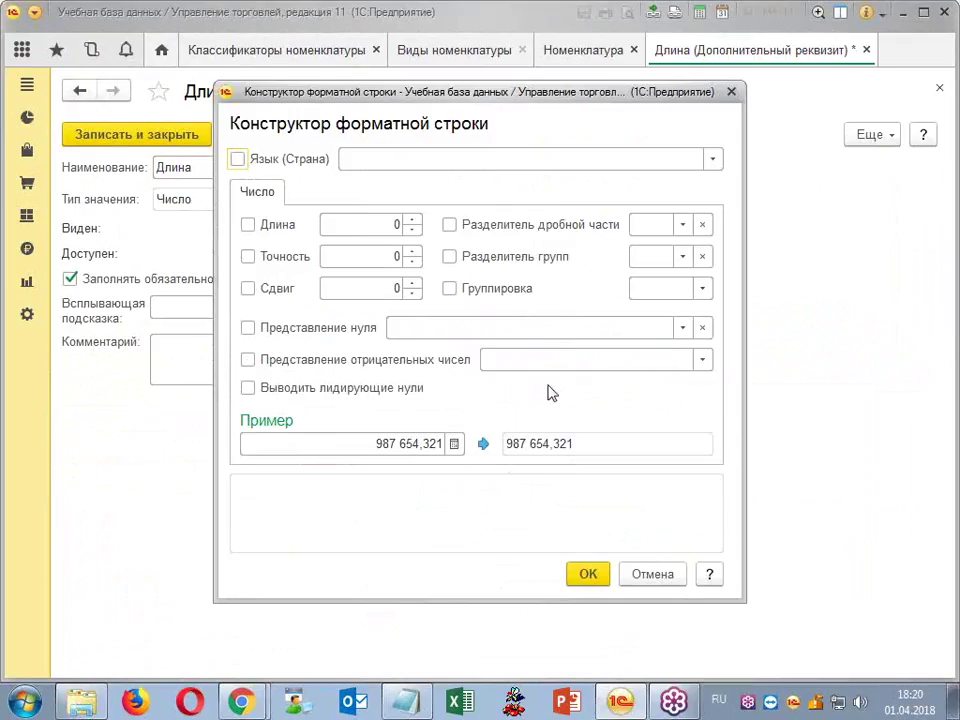
{"action": "left_click", "coordinate": [731, 91]}
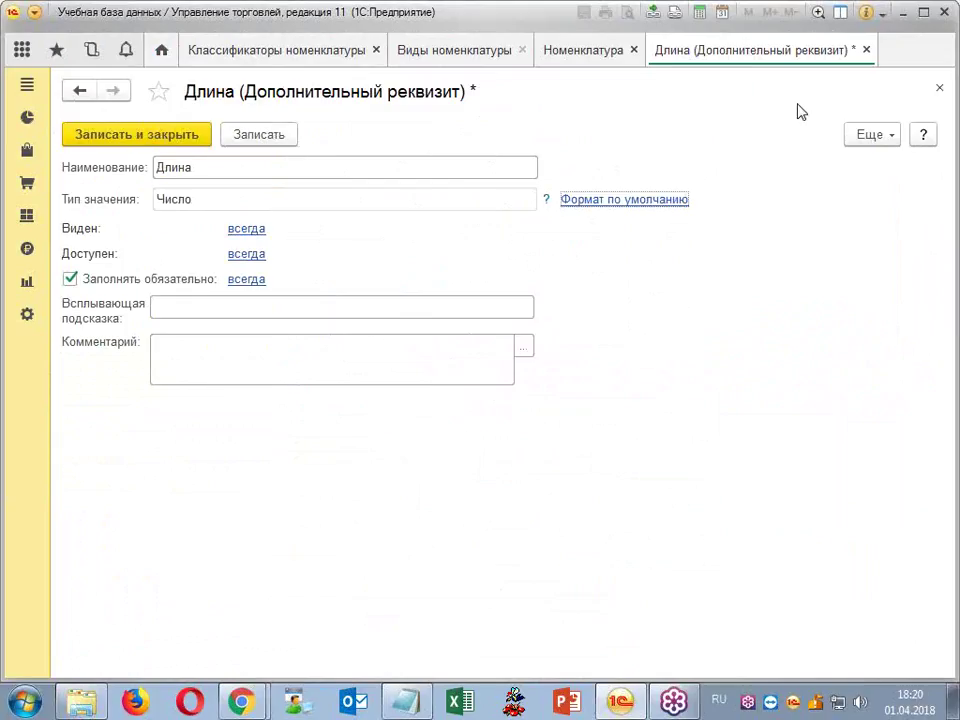
{"action": "left_click", "coordinate": [866, 52]}
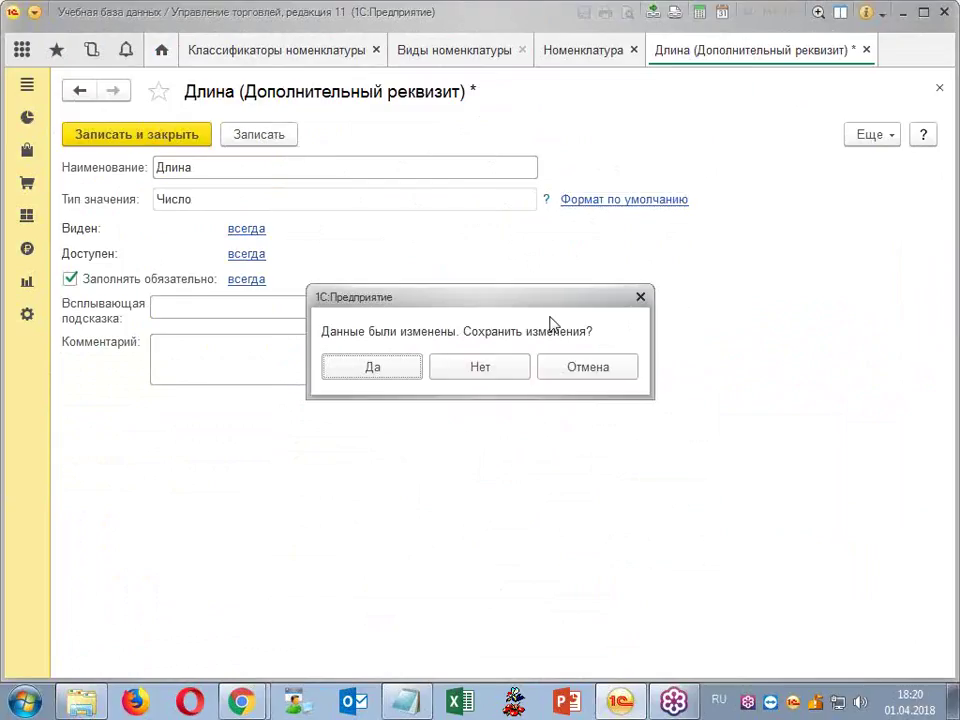
{"action": "left_click", "coordinate": [489, 367]}
- Review the settings of the Ширина and Толщина attributes and save the OSB item kind
{"action": "left_click", "coordinate": [330, 293]}
{"action": "double_click", "coordinate": [330, 293]}
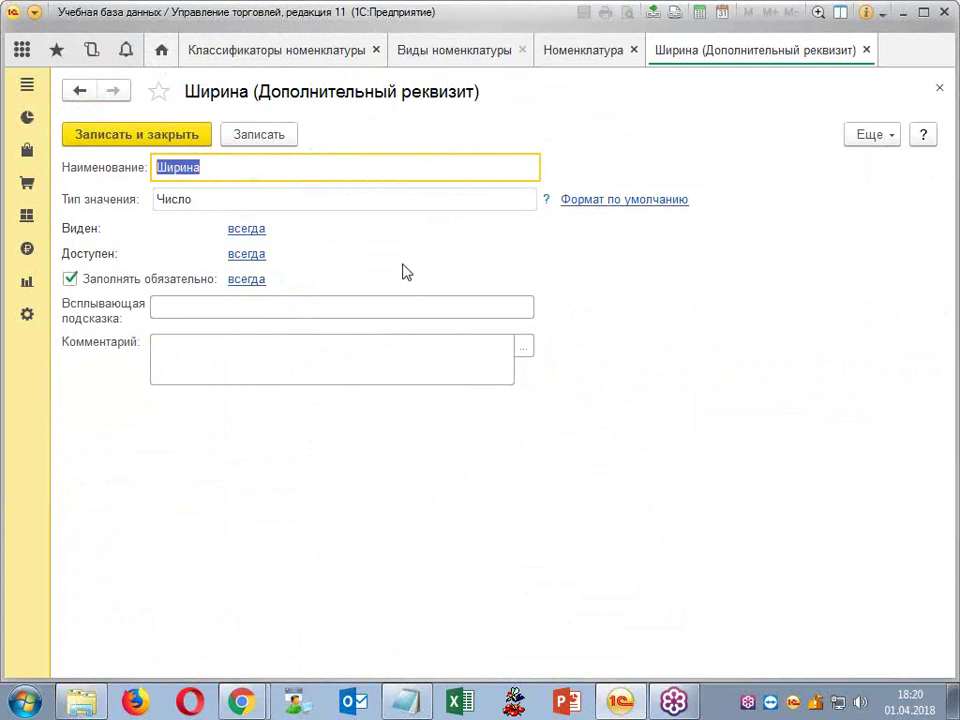
{"action": "left_click", "coordinate": [866, 52]}
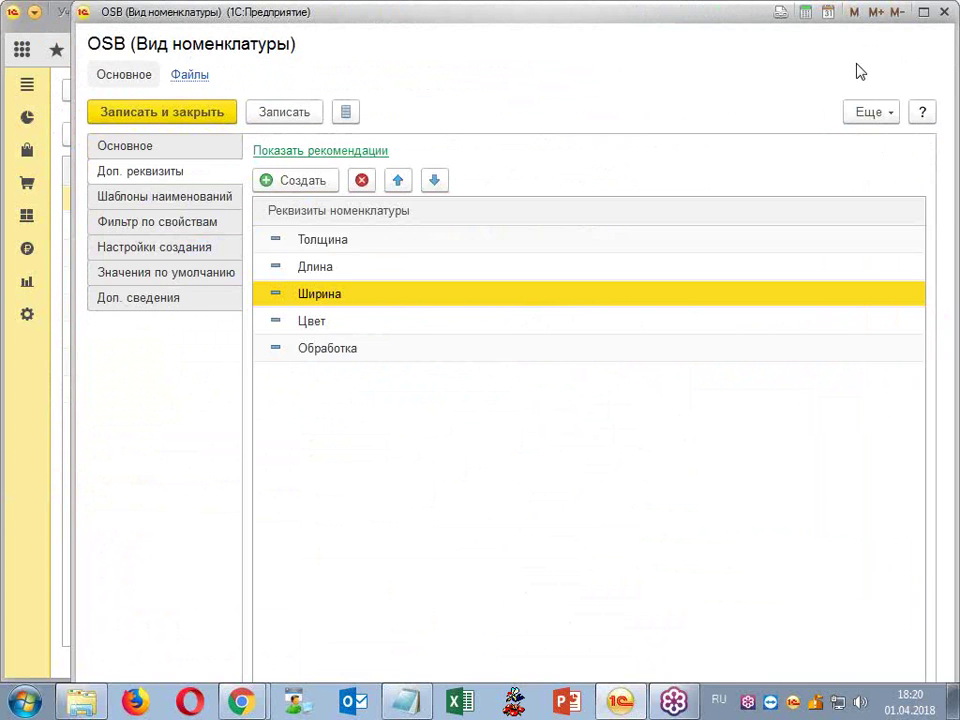
{"action": "double_click", "coordinate": [306, 239]}
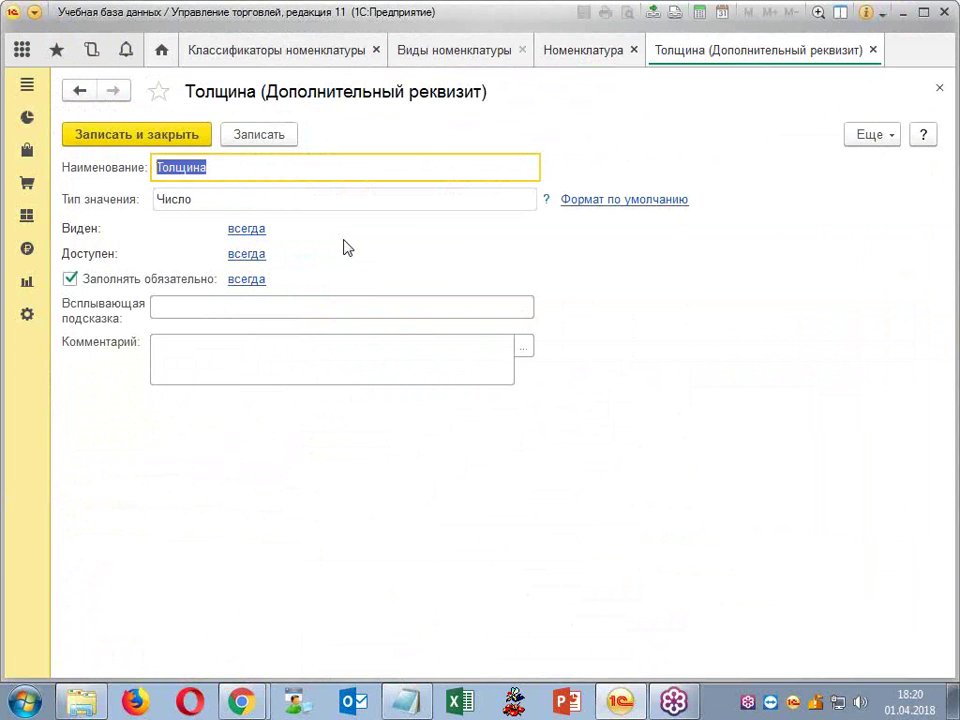
{"action": "left_click", "coordinate": [873, 50]}
{"action": "left_click", "coordinate": [287, 112]}
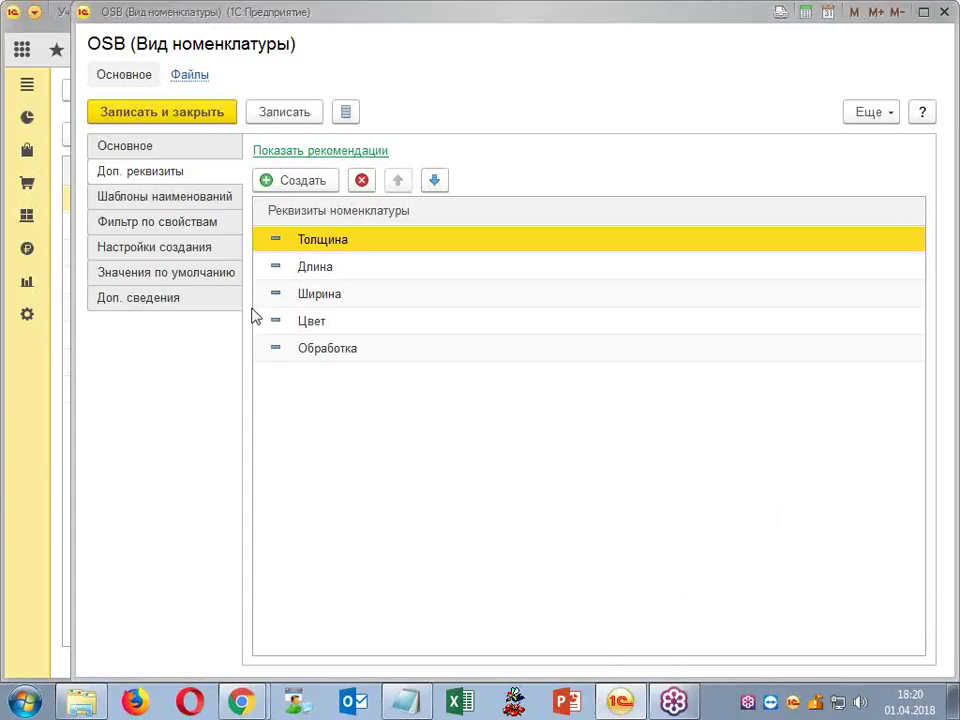
- Open the formula editor for the working name template of the OSB item kind
{"action": "left_click", "coordinate": [155, 205]}
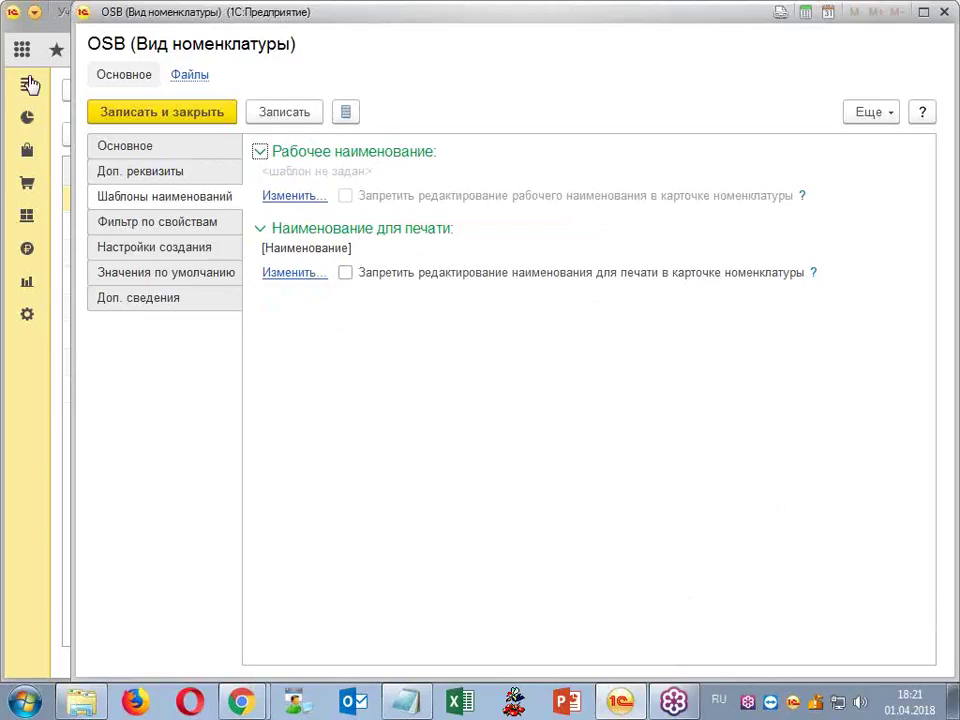
{"action": "left_click", "coordinate": [278, 195]}
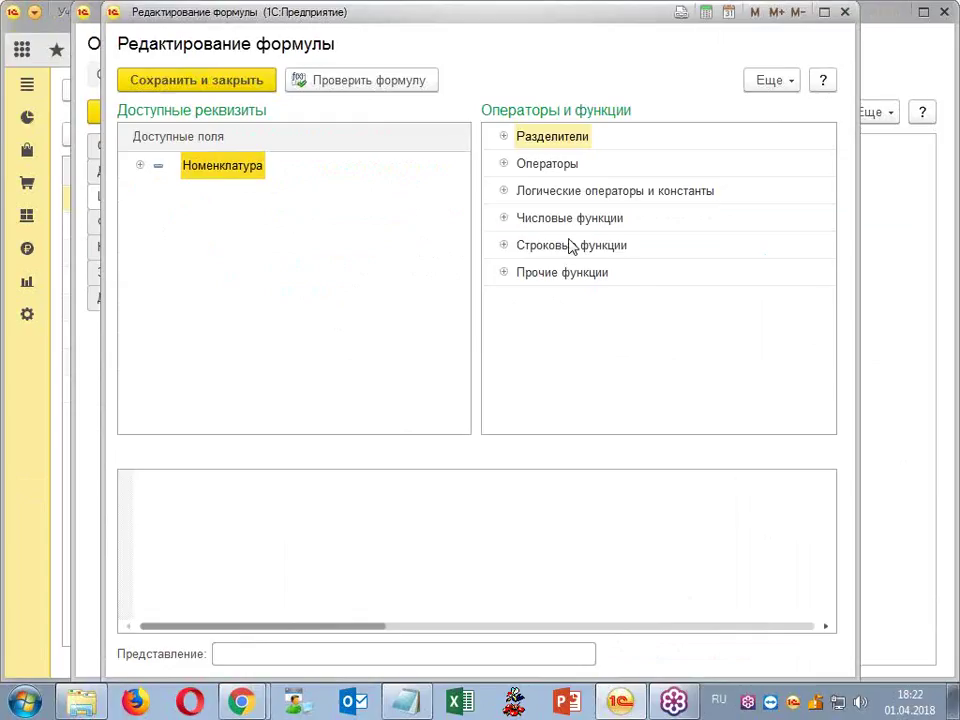
{"action": "left_click", "coordinate": [377, 495]}
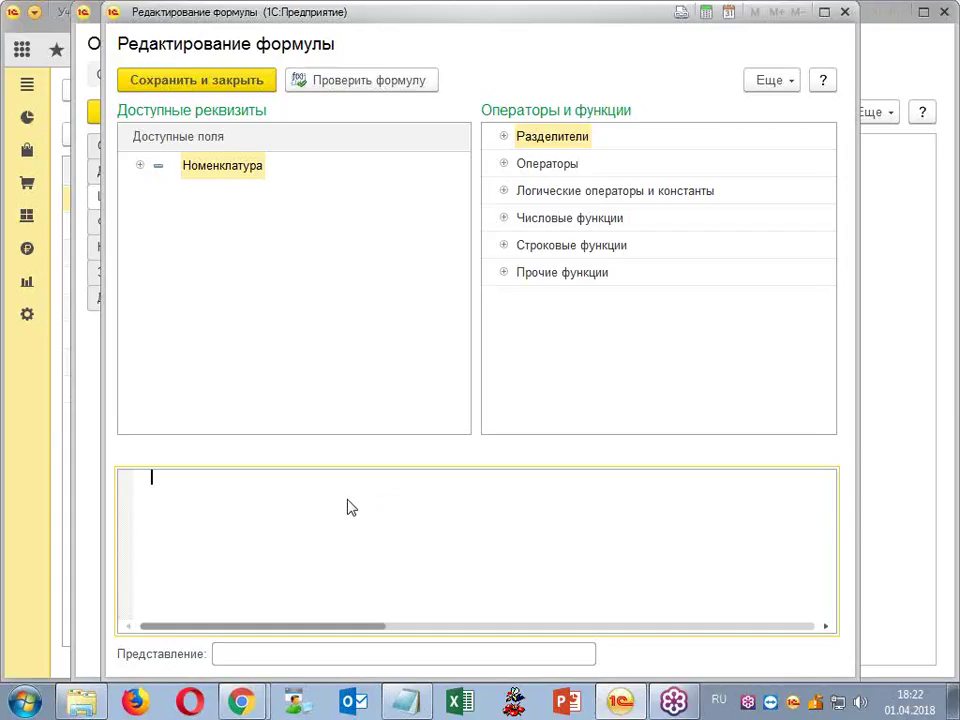
- Look through the separators and operators available for the working name formula
{"action": "left_click", "coordinate": [505, 139]}
{"action": "left_click", "coordinate": [503, 136]}
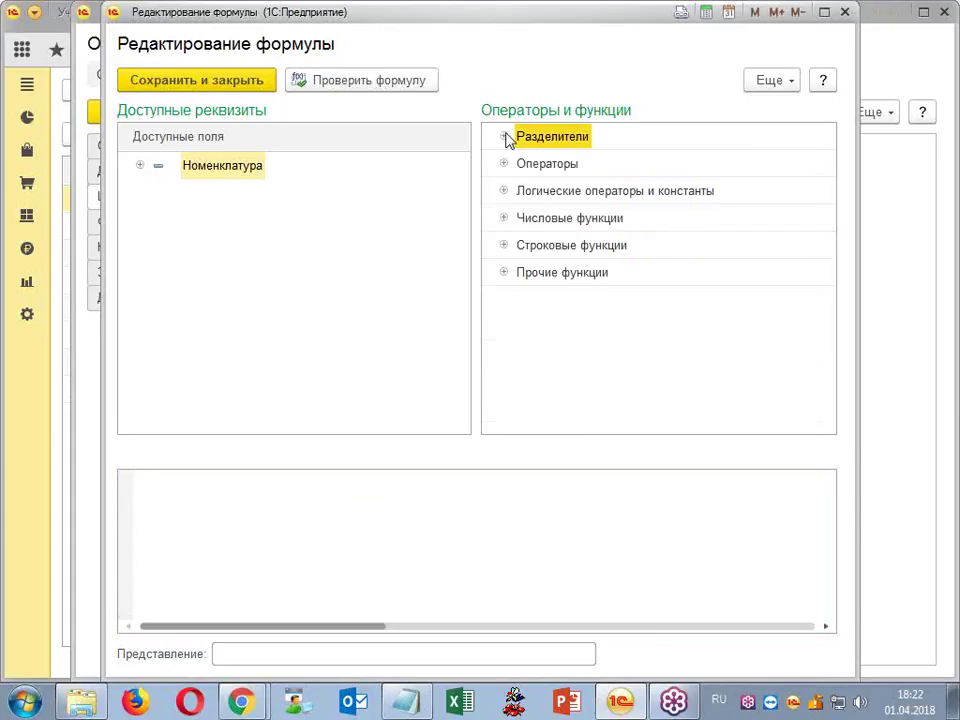
{"action": "left_click", "coordinate": [505, 164]}
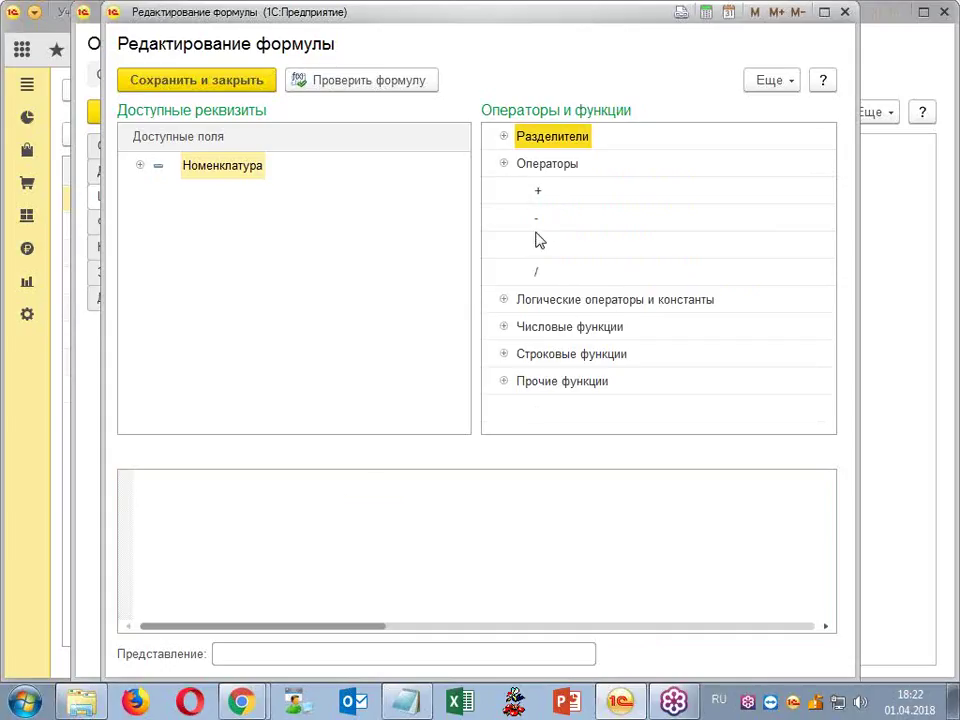
{"action": "left_click", "coordinate": [504, 138]}
{"action": "left_click", "coordinate": [503, 136]}
{"action": "left_click", "coordinate": [504, 164]}
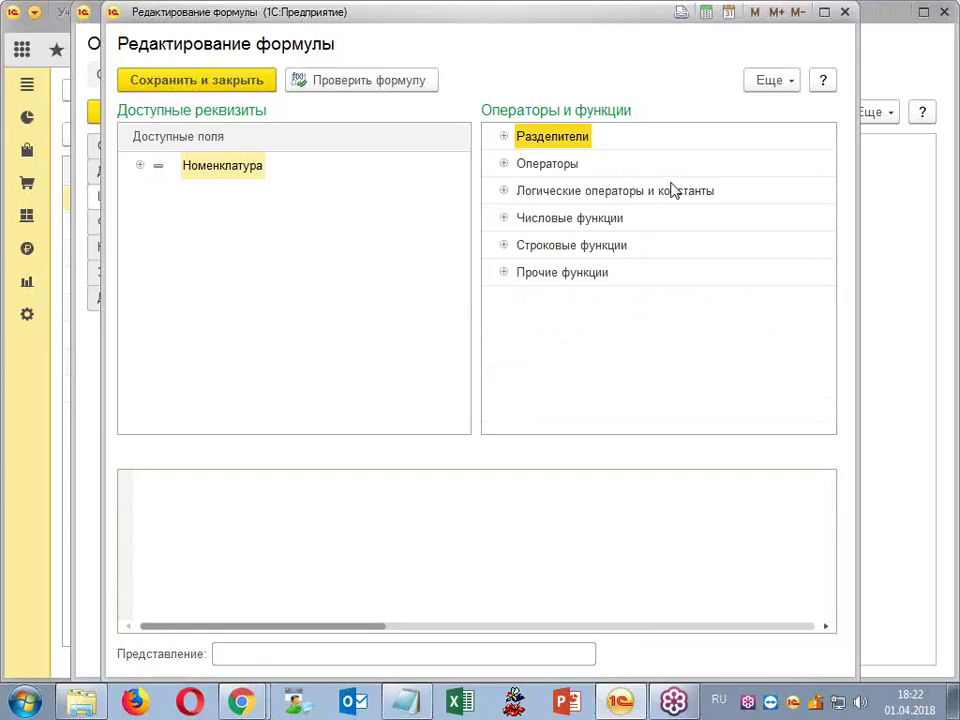
- Expand the Номенклатура fields, browse the whole list of available attributes and dismiss the online support prompt
{"action": "left_click", "coordinate": [141, 167]}
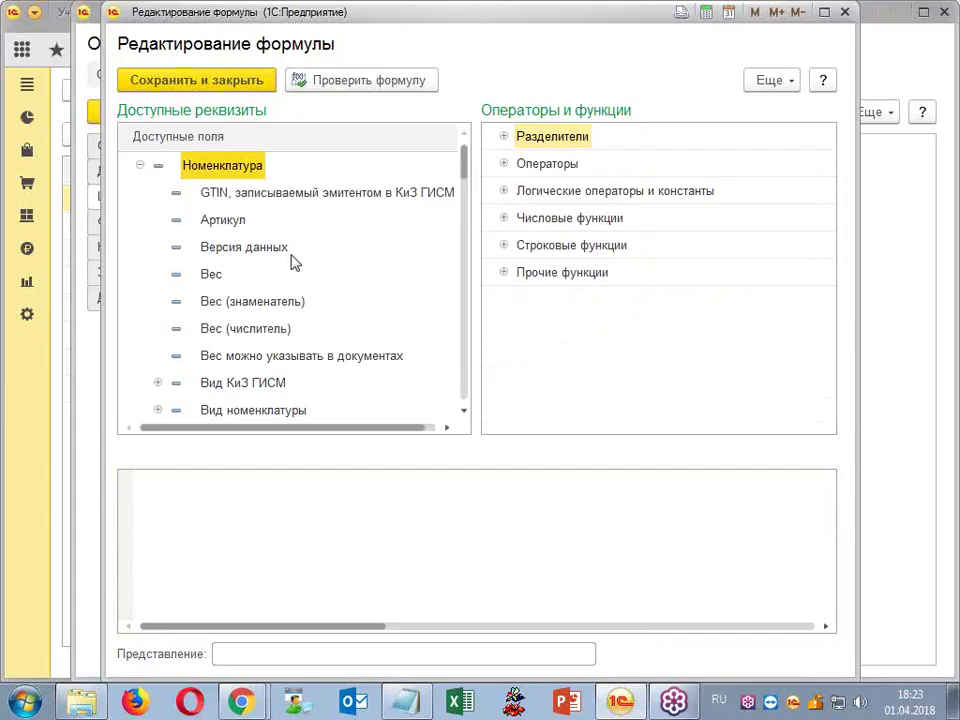
{"action": "scroll", "coordinate": [294, 261], "scroll_direction": "down", "scroll_amount": 4}
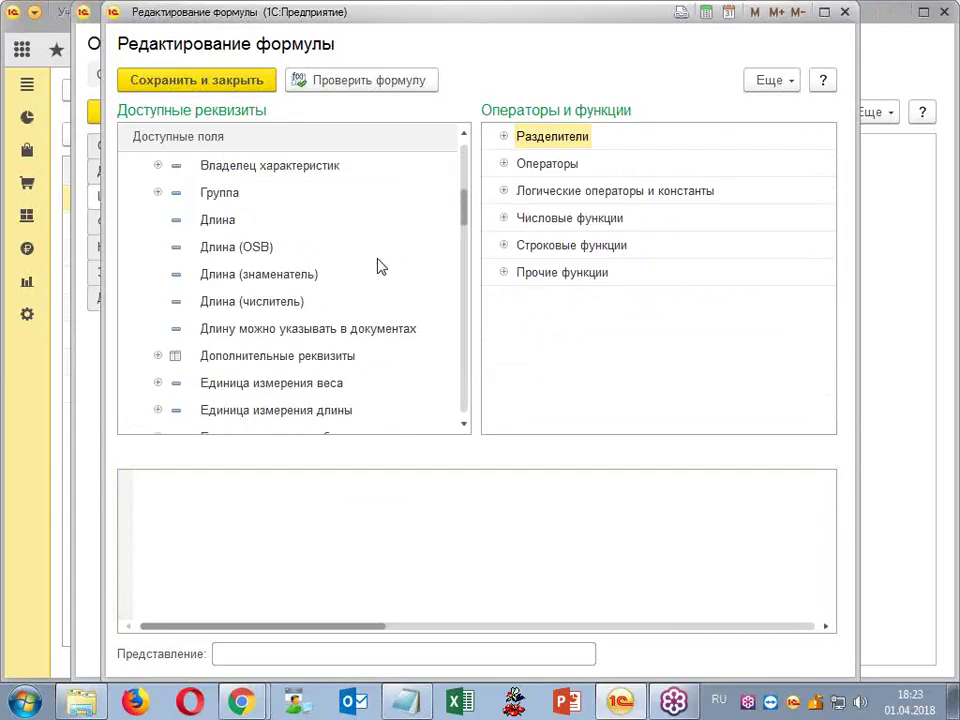
{"action": "scroll", "coordinate": [380, 266], "scroll_direction": "down", "scroll_amount": 7}
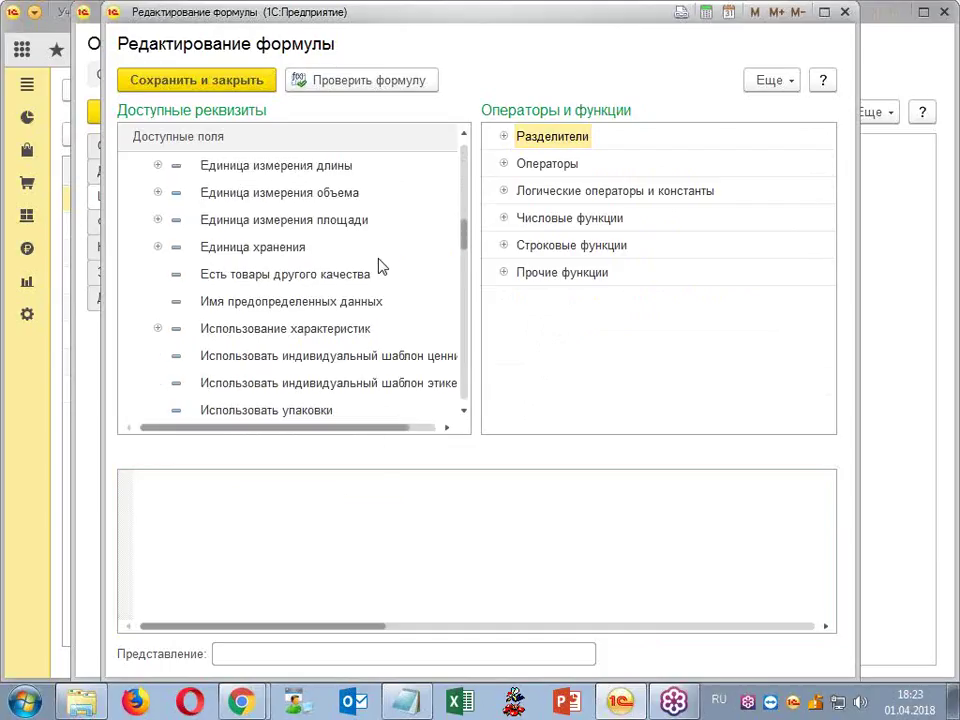
{"action": "scroll", "coordinate": [395, 268], "scroll_direction": "down", "scroll_amount": 9}
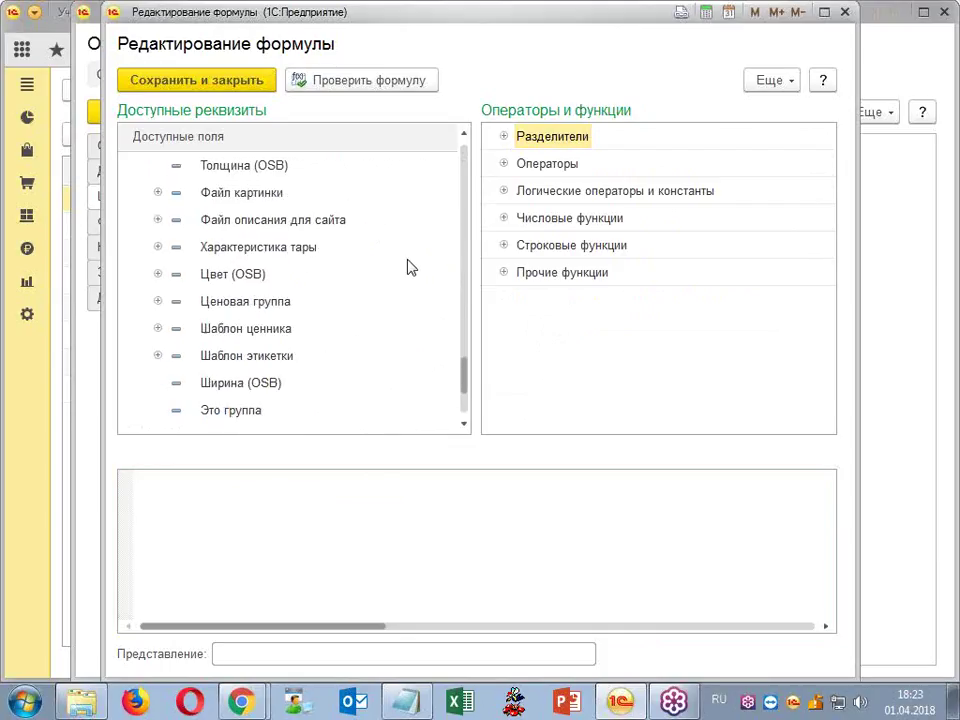
{"action": "scroll", "coordinate": [405, 266], "scroll_direction": "up", "scroll_amount": 15}
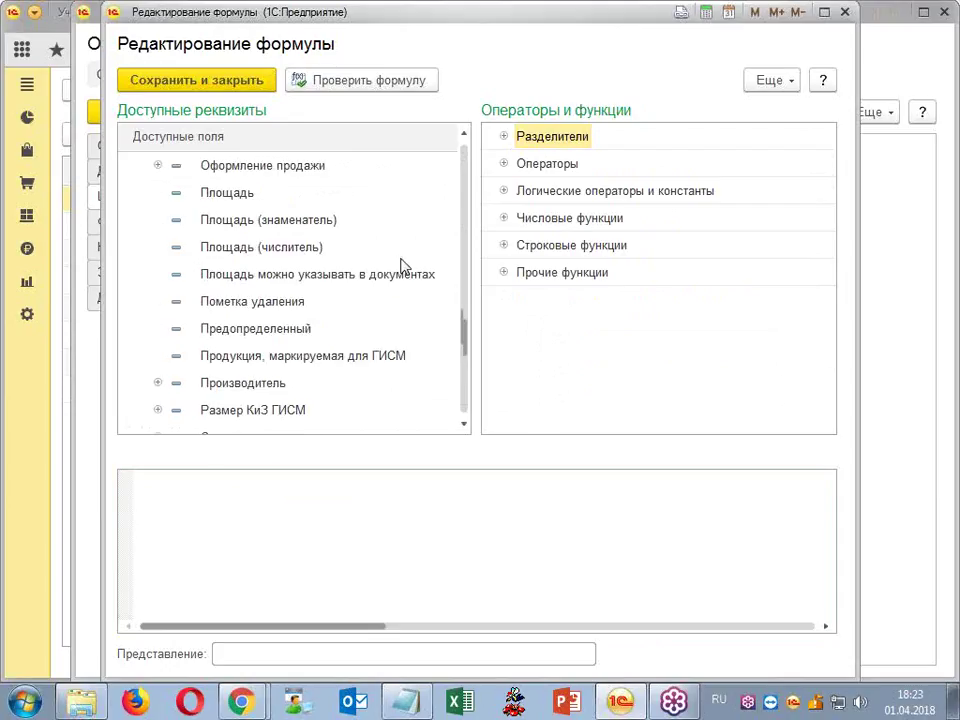
{"action": "scroll", "coordinate": [300, 200], "scroll_direction": "up", "scroll_amount": 3}
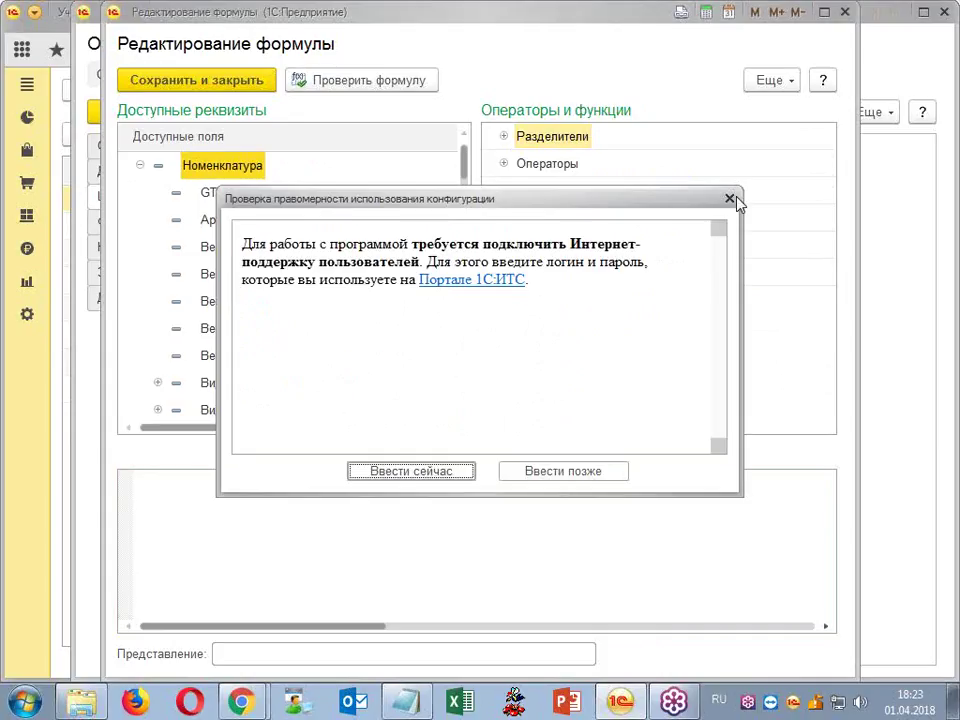
{"action": "left_click", "coordinate": [730, 199]}
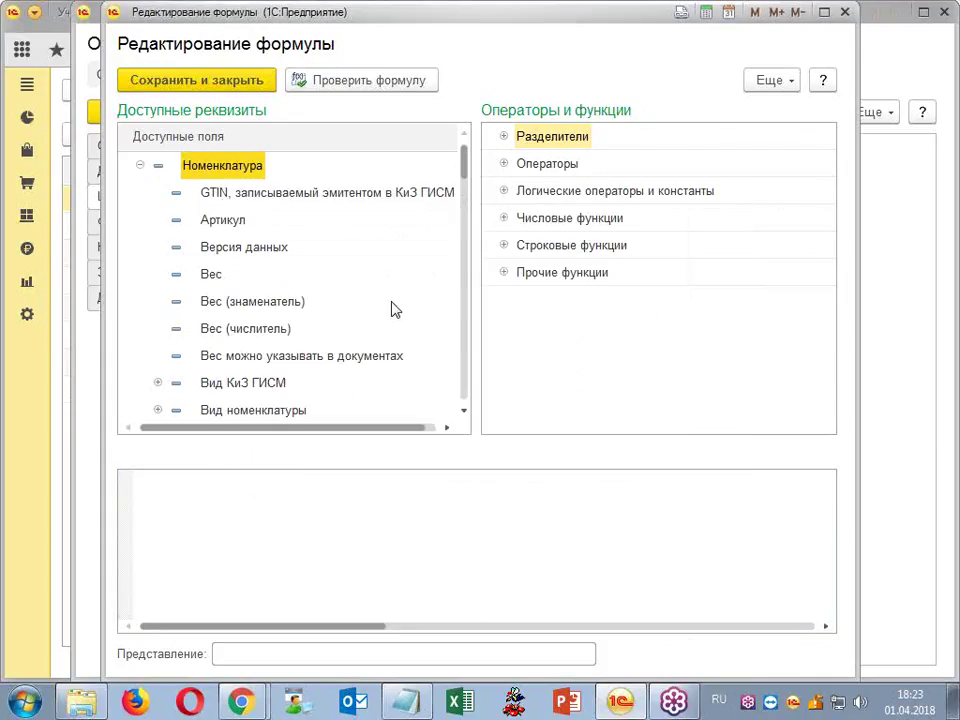
- Locate the Длина (OSB) field among the item fields and compare it with the standard Длина fields
{"action": "left_click", "coordinate": [268, 333]}
{"action": "scroll", "coordinate": [270, 340], "scroll_direction": "down", "scroll_amount": 3}
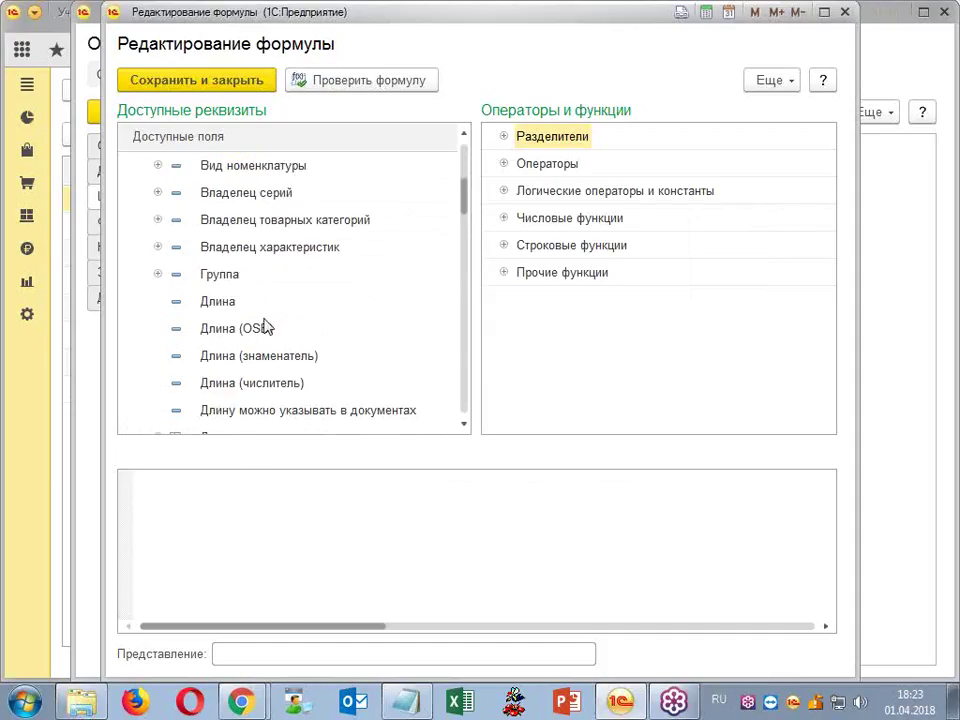
{"action": "left_click", "coordinate": [258, 339]}
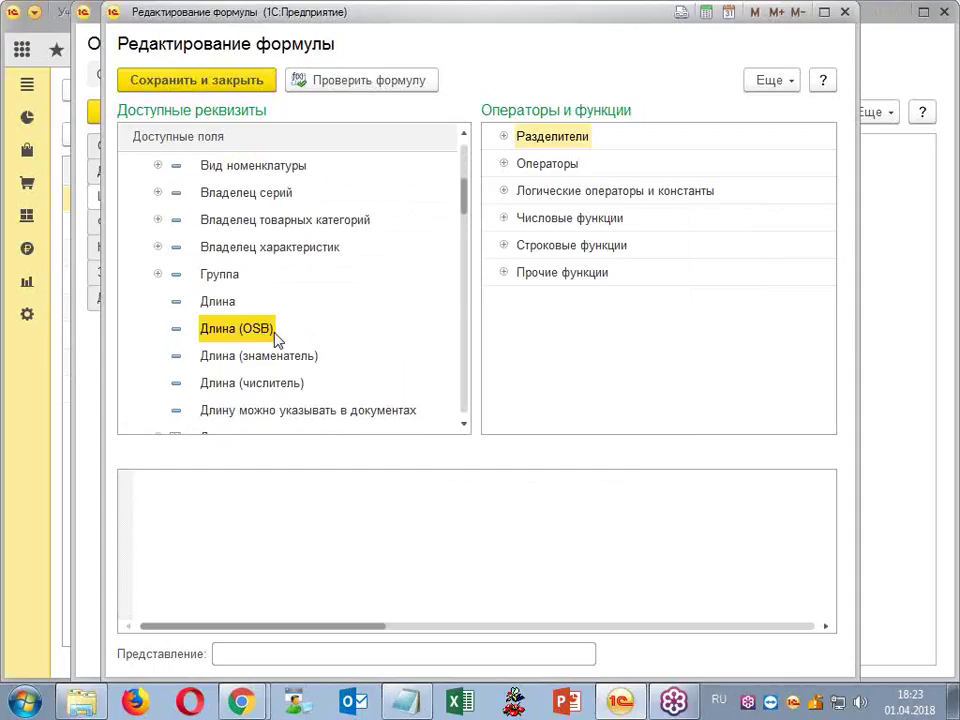
{"action": "scroll", "coordinate": [302, 336], "scroll_direction": "down", "scroll_amount": 3}
{"action": "scroll", "coordinate": [302, 338], "scroll_direction": "up", "scroll_amount": 4}
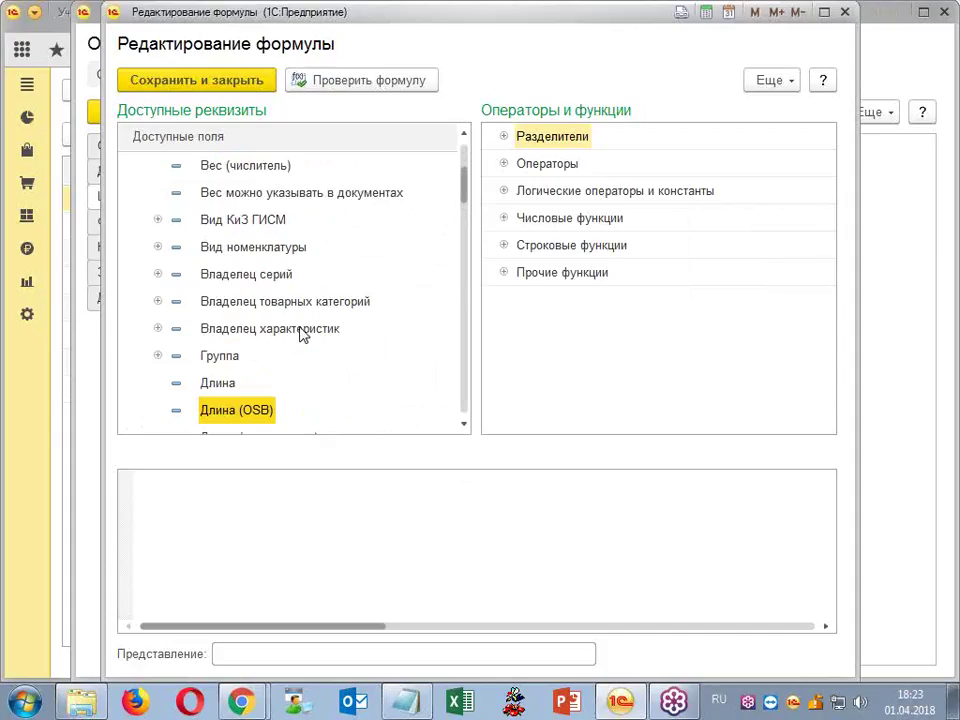
{"action": "scroll", "coordinate": [300, 333], "scroll_direction": "down", "scroll_amount": 3}
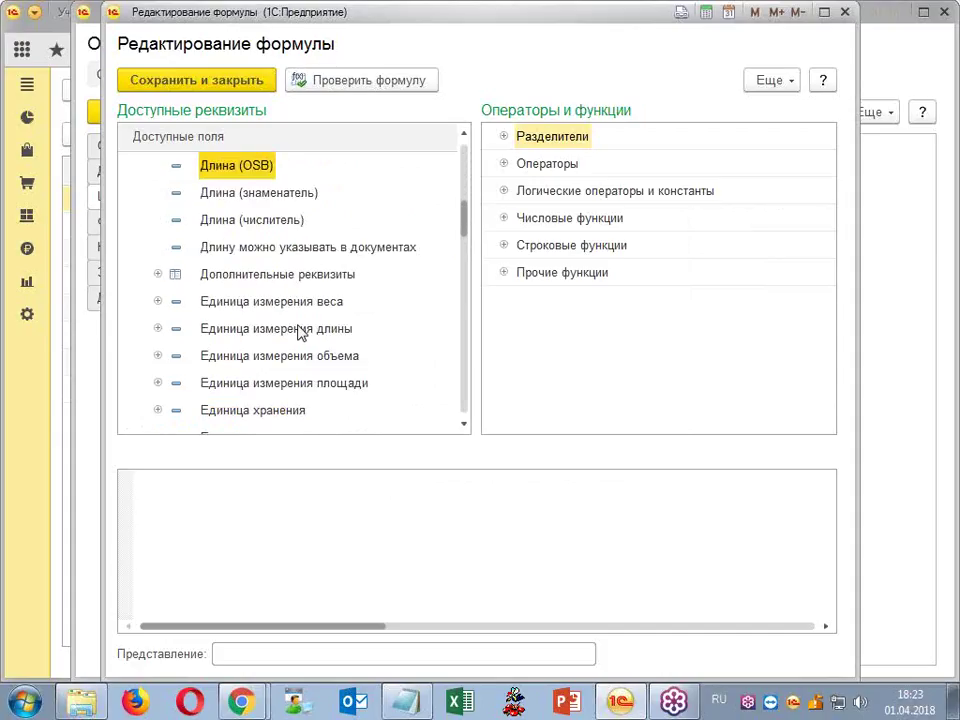
{"action": "scroll", "coordinate": [300, 333], "scroll_direction": "up", "scroll_amount": 1}
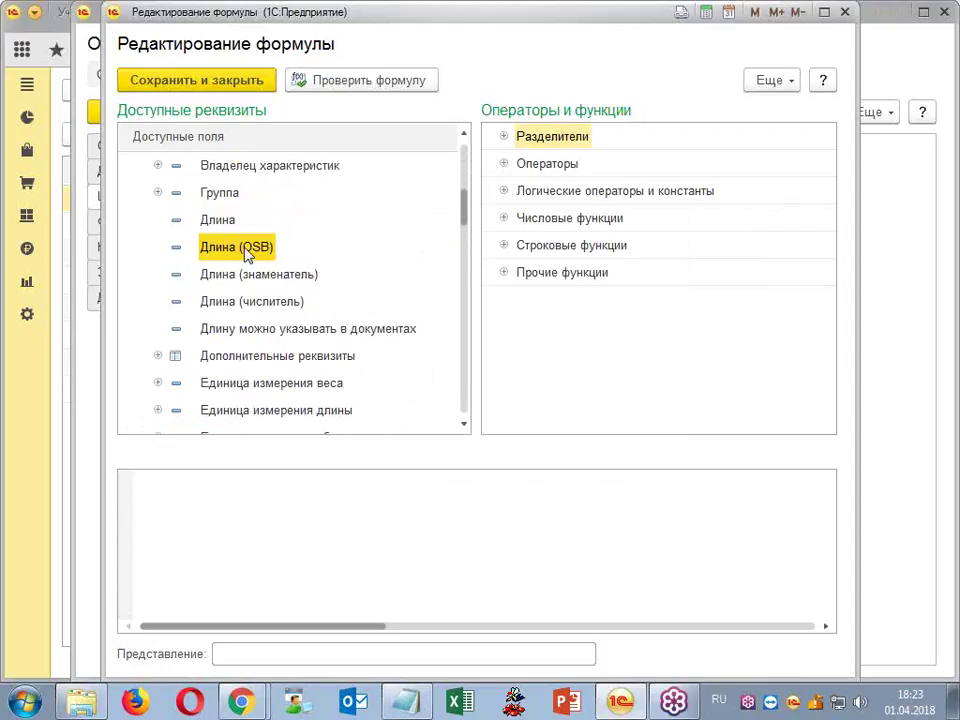
{"action": "scroll", "coordinate": [348, 376], "scroll_direction": "up", "scroll_amount": 2}
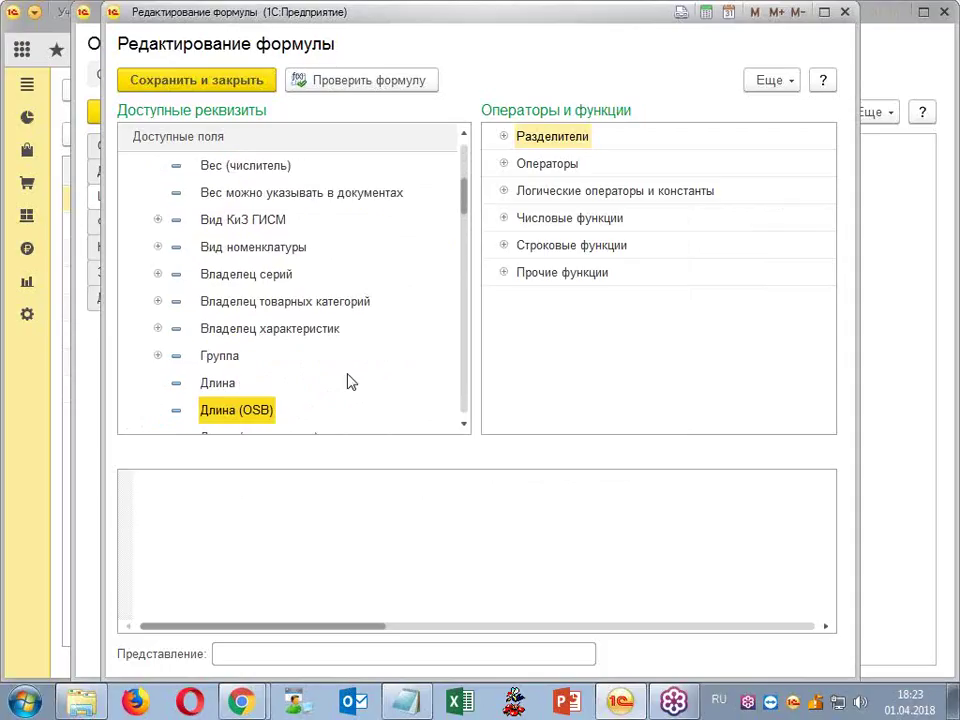
- Insert the Толщина (OSB) field into the working name formula, followed by a plus operator
{"action": "scroll", "coordinate": [345, 375], "scroll_direction": "down", "scroll_amount": 6}
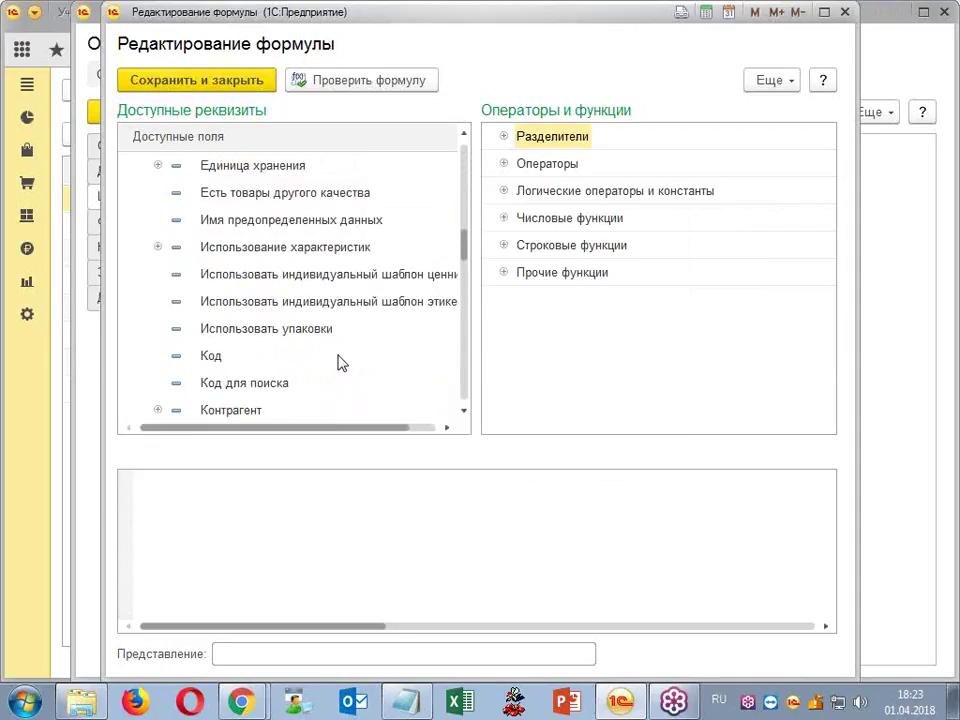
{"action": "scroll", "coordinate": [340, 362], "scroll_direction": "down", "scroll_amount": 11}
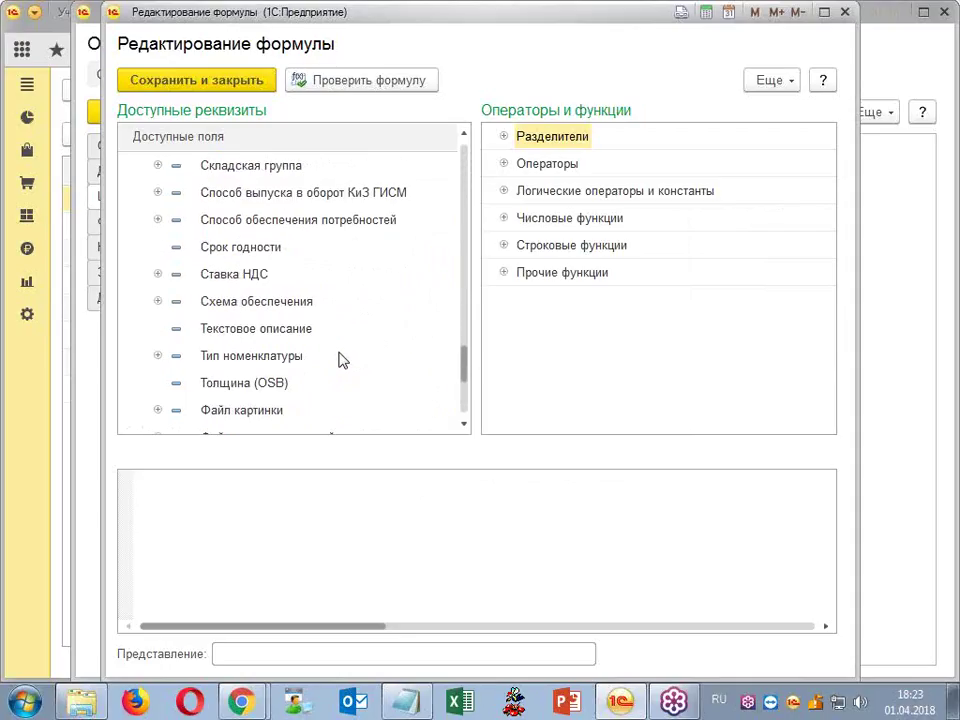
{"action": "double_click", "coordinate": [272, 383]}
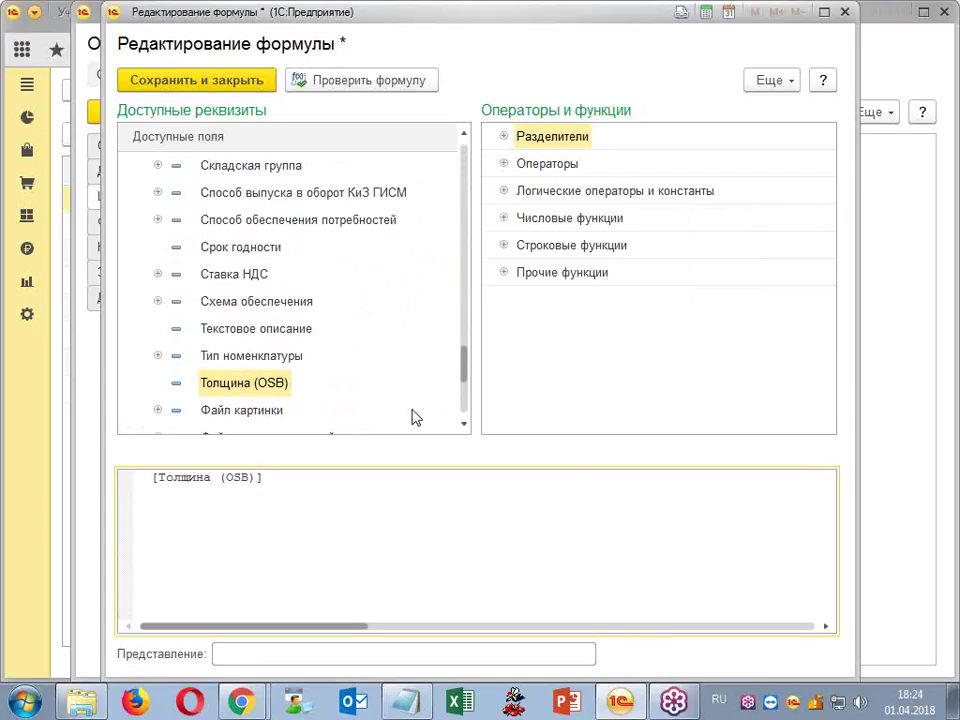
{"action": "type", "text": "+"}
- Append the Длина (OSB) field to the working name formula, followed by another plus operator
{"action": "scroll", "coordinate": [336, 317], "scroll_direction": "up", "scroll_amount": 10}
{"action": "scroll", "coordinate": [278, 313], "scroll_direction": "up", "scroll_amount": 4}
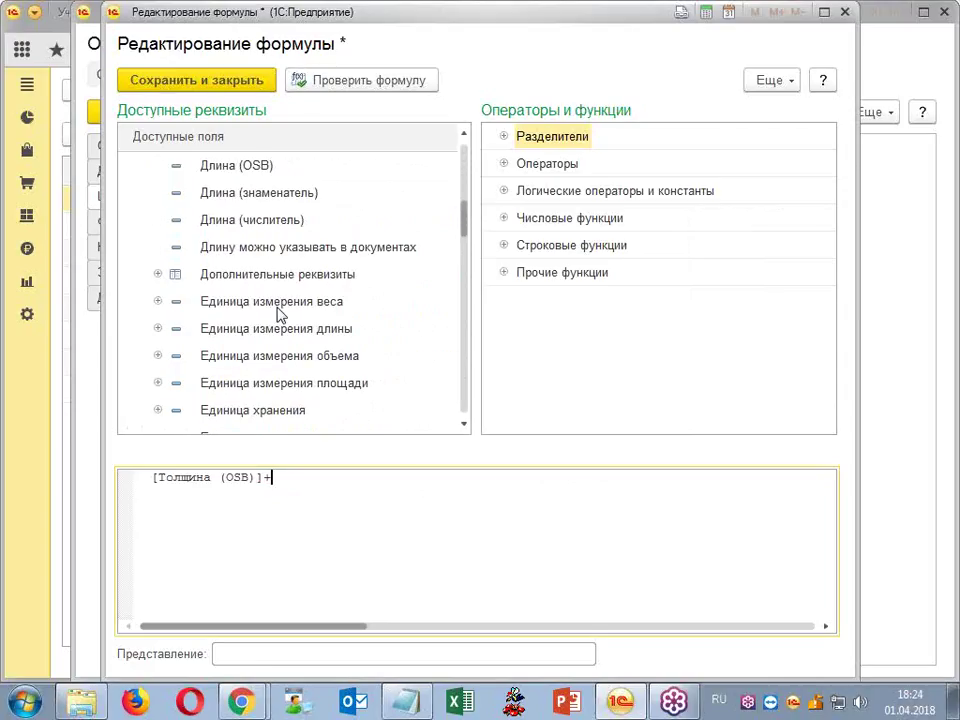
{"action": "scroll", "coordinate": [278, 313], "scroll_direction": "down", "scroll_amount": 2}
{"action": "left_click", "coordinate": [240, 165]}
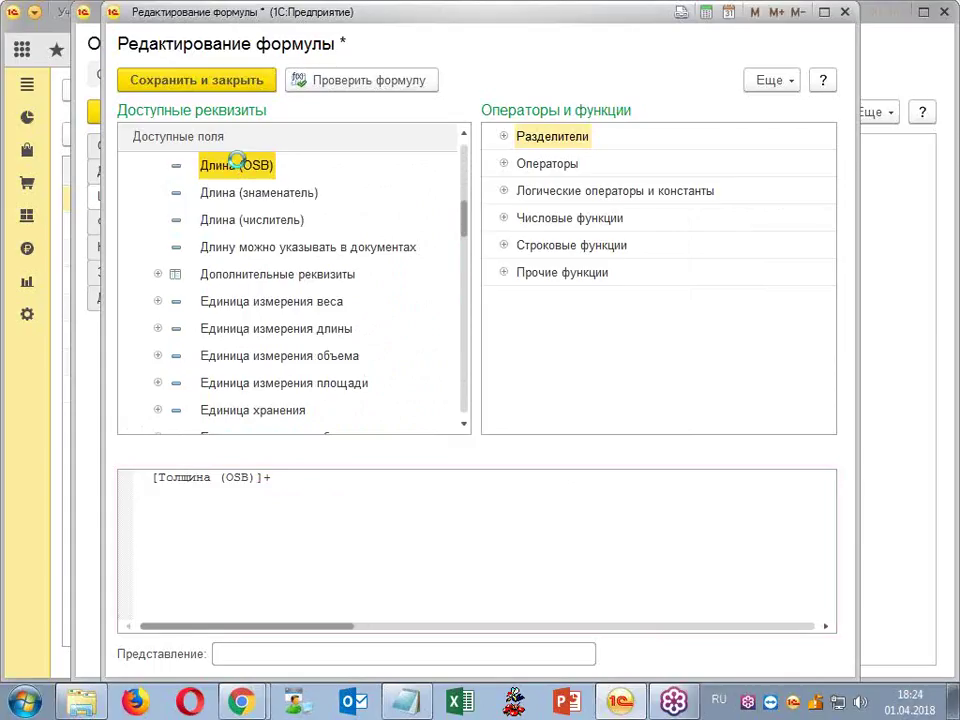
{"action": "double_click", "coordinate": [263, 164]}
{"action": "type", "text": "+"}
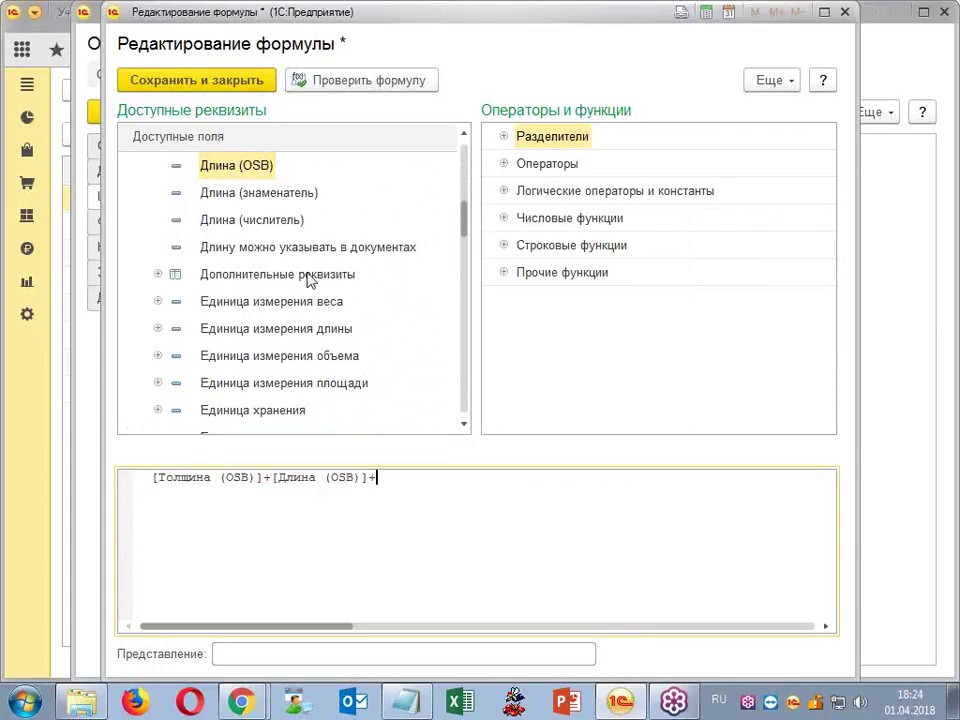
- Append the Ширина (OSB) field to the working name formula, followed by a plus operator
{"action": "scroll", "coordinate": [311, 279], "scroll_direction": "down", "scroll_amount": 5}
{"action": "scroll", "coordinate": [313, 311], "scroll_direction": "down", "scroll_amount": 8}
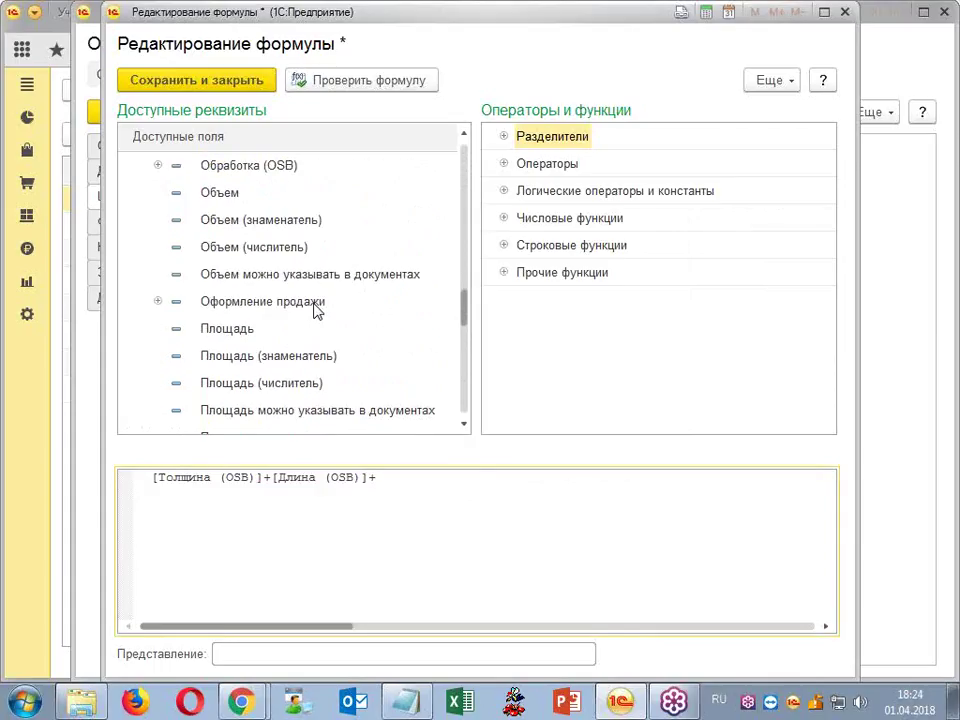
{"action": "scroll", "coordinate": [318, 315], "scroll_direction": "down", "scroll_amount": 2}
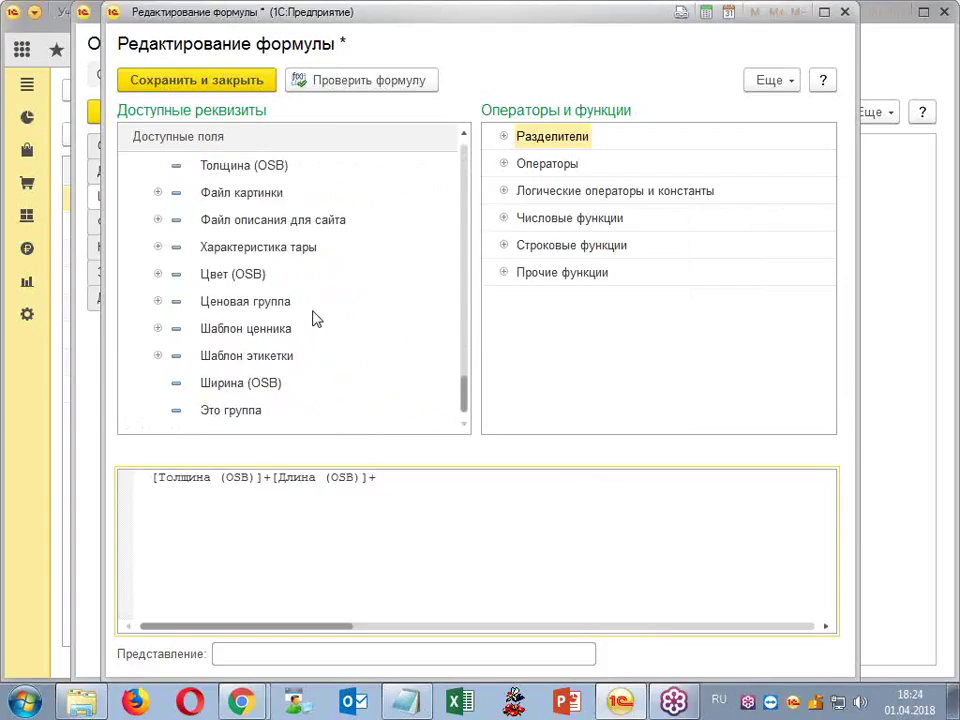
{"action": "double_click", "coordinate": [215, 381]}
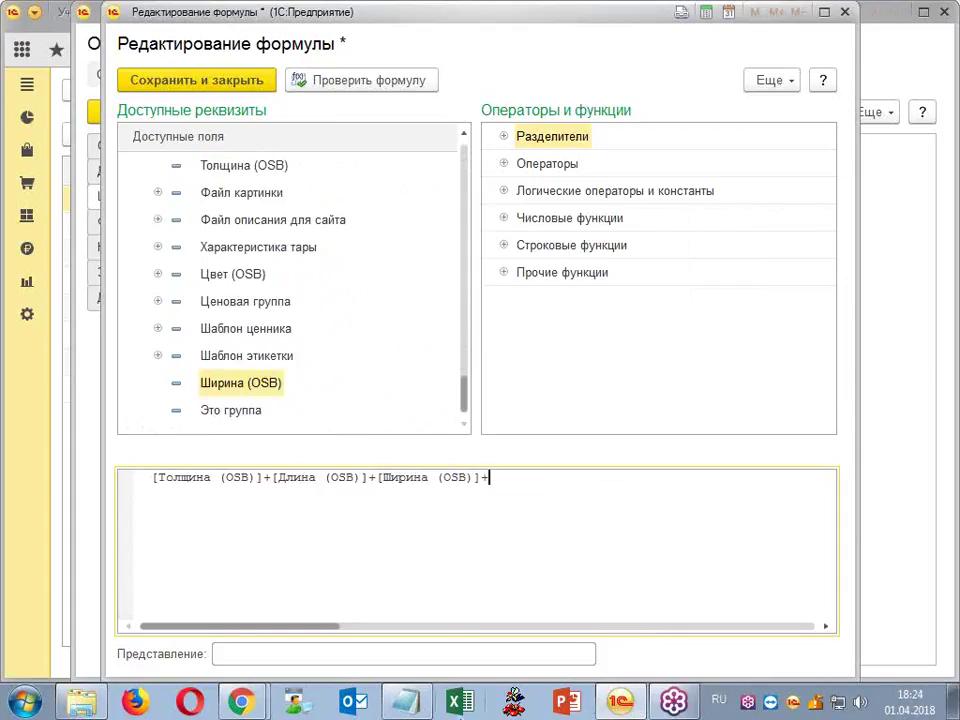
- Consult the attribute list in Notepad and append the Цвет (OSB) field with a plus operator to the working name formula
{"action": "left_click", "coordinate": [410, 704]}
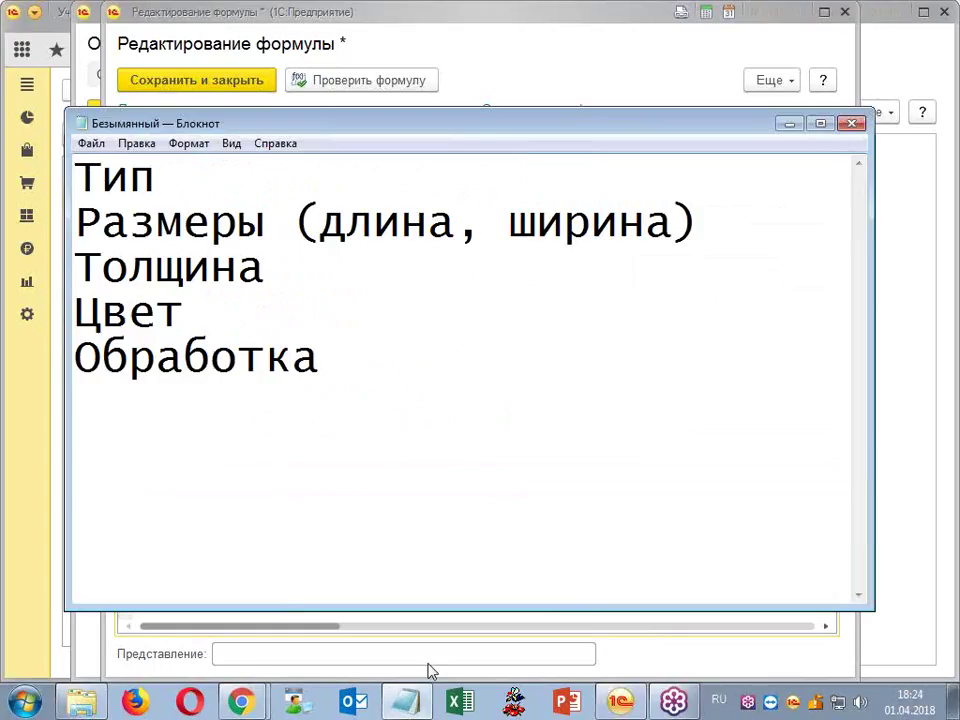
{"action": "left_click", "coordinate": [439, 628]}
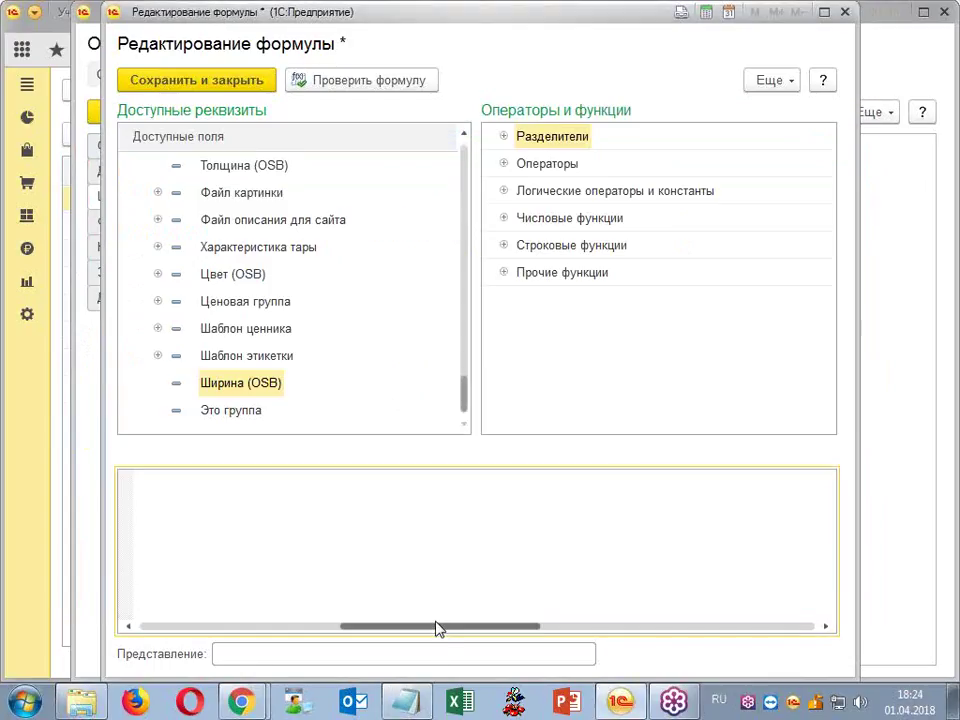
{"action": "scroll", "coordinate": [340, 380], "scroll_direction": "up", "scroll_amount": 1}
{"action": "scroll", "coordinate": [340, 372], "scroll_direction": "down", "scroll_amount": 1}
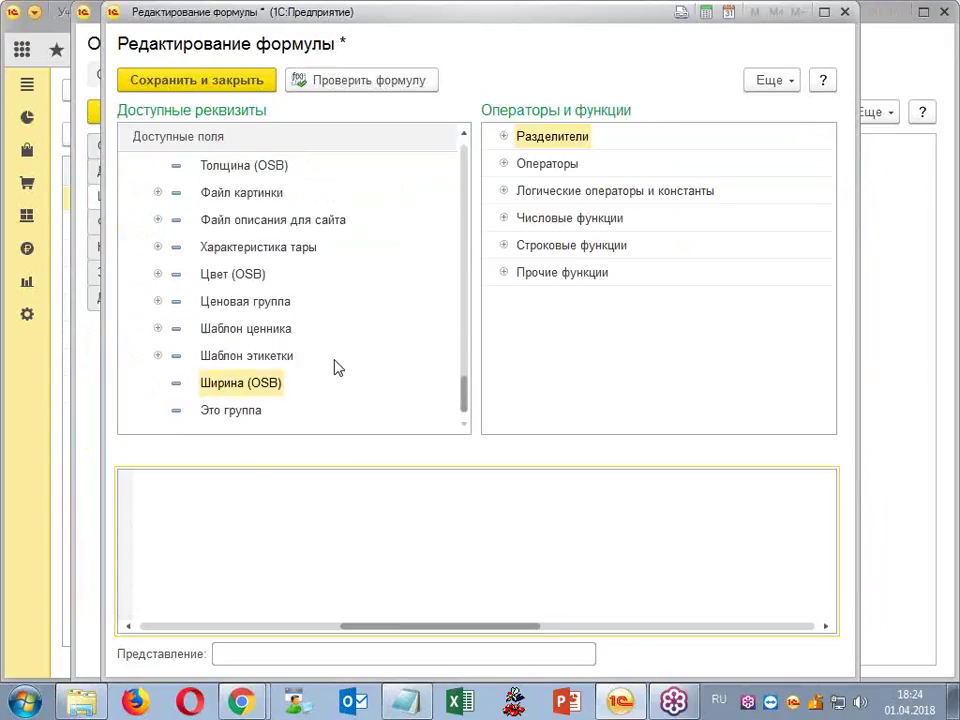
{"action": "left_click", "coordinate": [232, 274]}
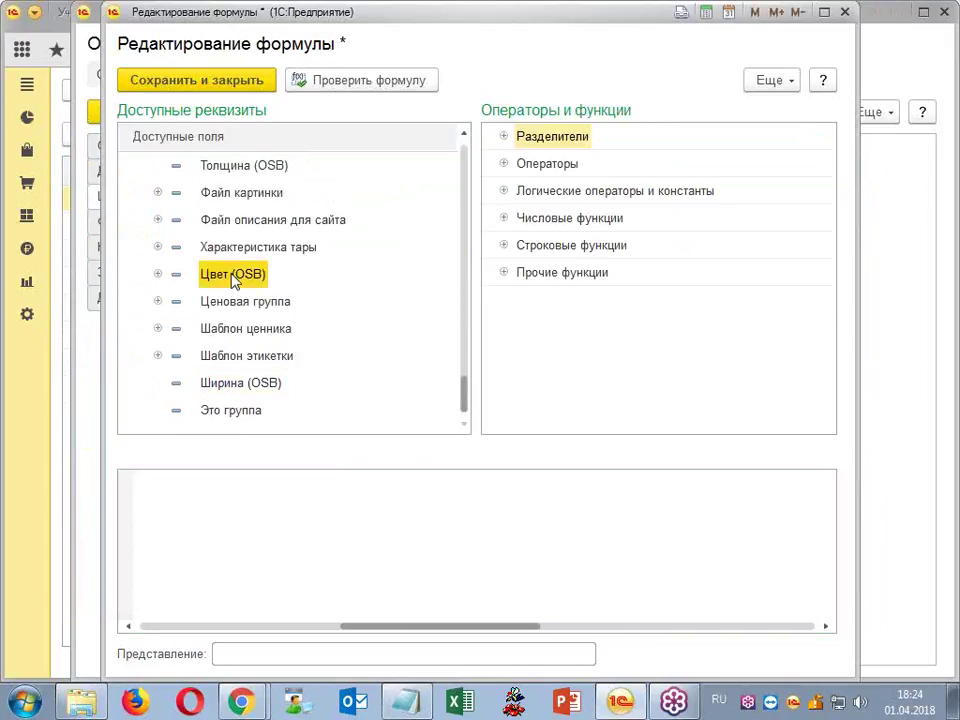
{"action": "left_click", "coordinate": [388, 482]}
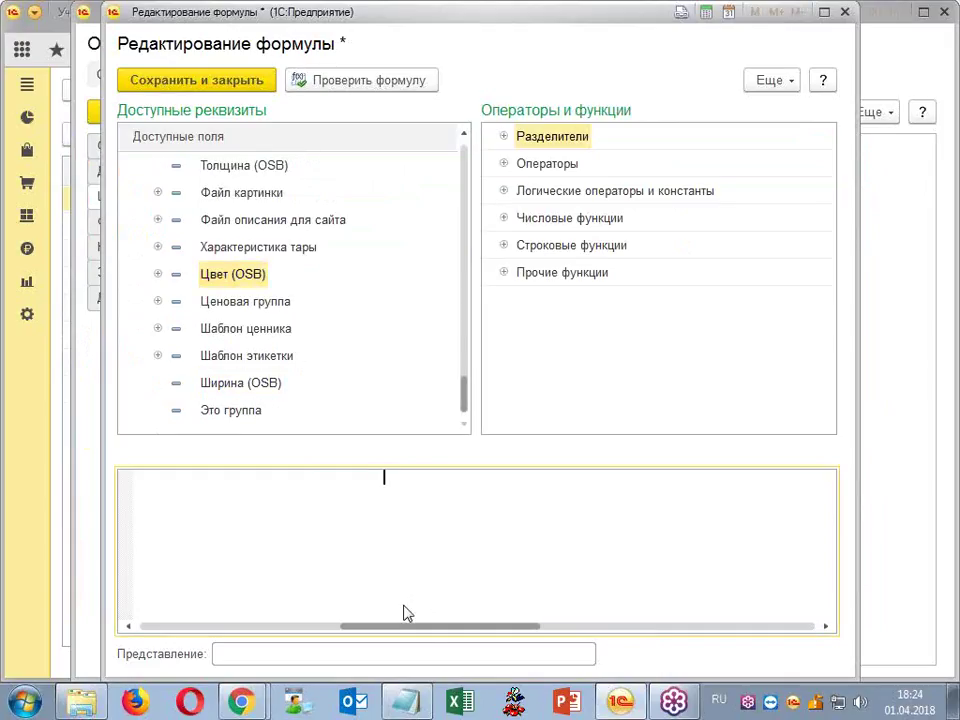
{"action": "left_click_drag", "start_coordinate": [405, 627], "coordinate": [168, 640]}
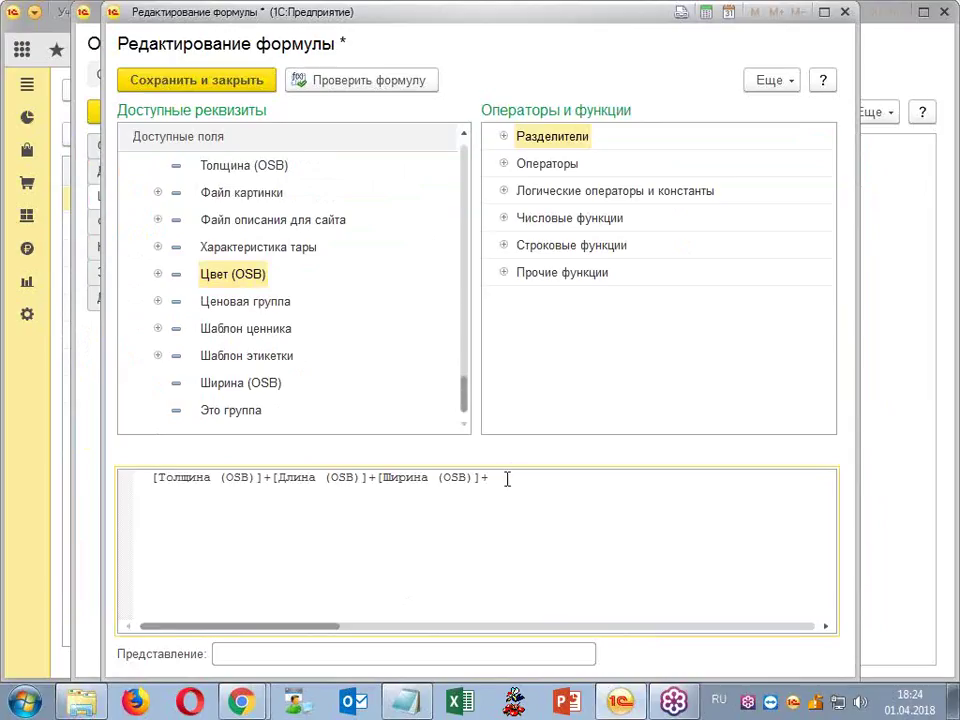
{"action": "left_click", "coordinate": [598, 496]}
{"action": "key", "text": "shift+Left"}
{"action": "double_click", "coordinate": [235, 283]}
{"action": "type", "text": "+"}
- Add the Обработка (OSB) field as the last term of the working name formula
{"action": "left_click", "coordinate": [250, 356]}
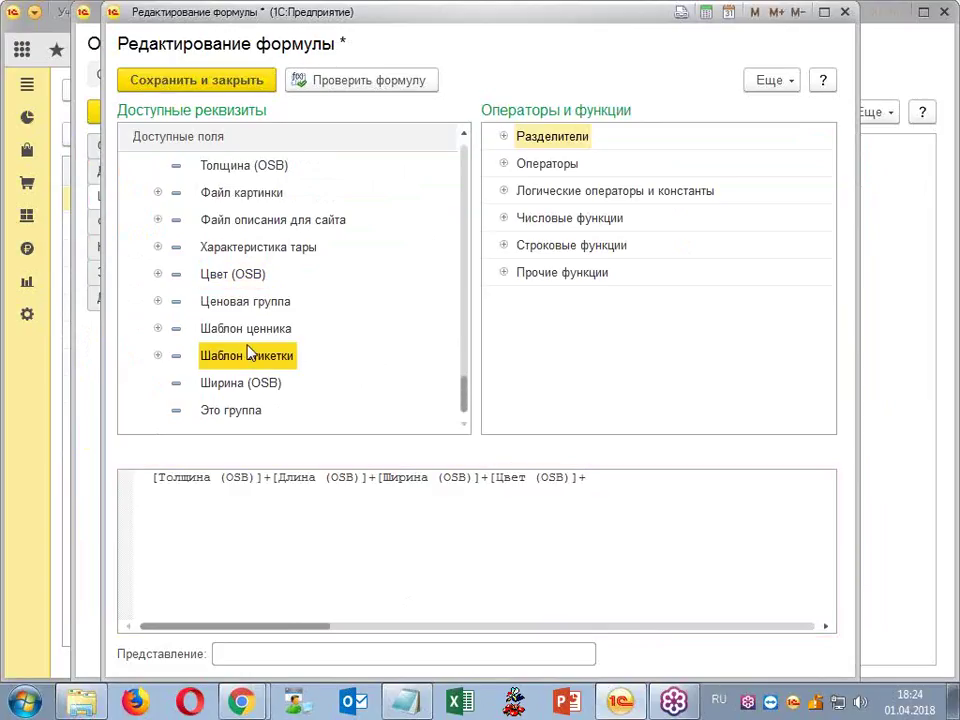
{"action": "scroll", "coordinate": [252, 350], "scroll_direction": "up", "scroll_amount": 7}
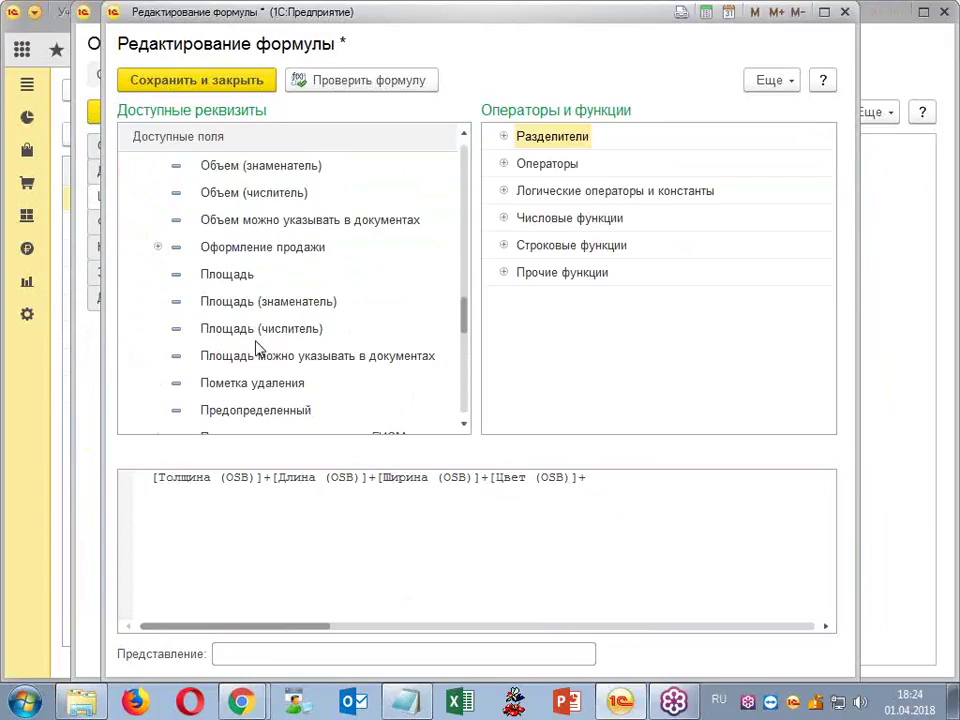
{"action": "scroll", "coordinate": [258, 348], "scroll_direction": "up", "scroll_amount": 1}
{"action": "scroll", "coordinate": [261, 285], "scroll_direction": "up", "scroll_amount": 1}
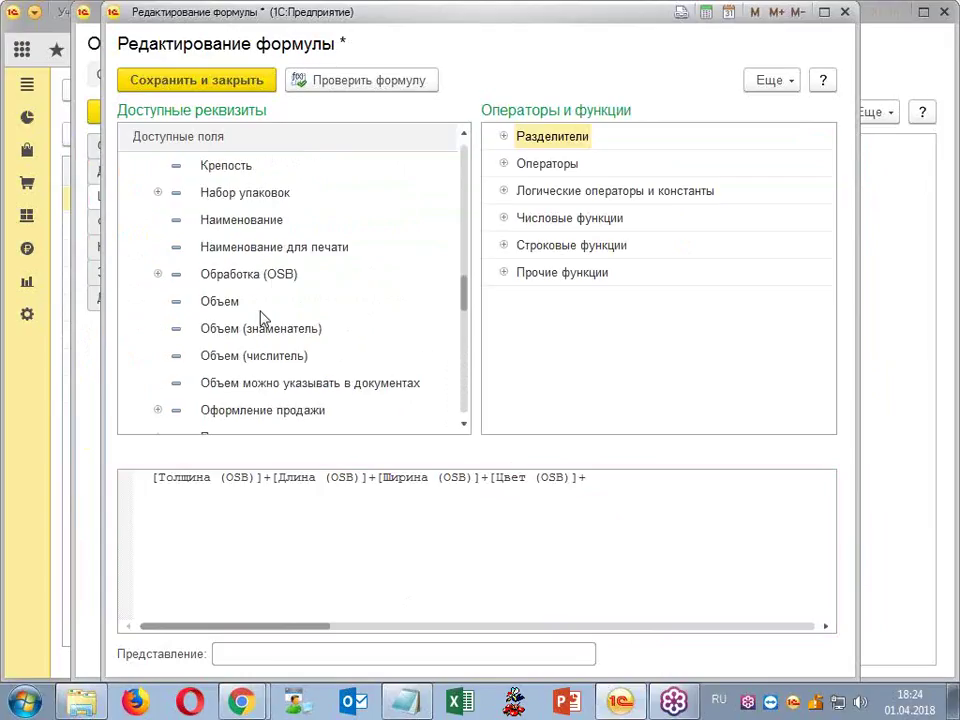
{"action": "double_click", "coordinate": [272, 274]}
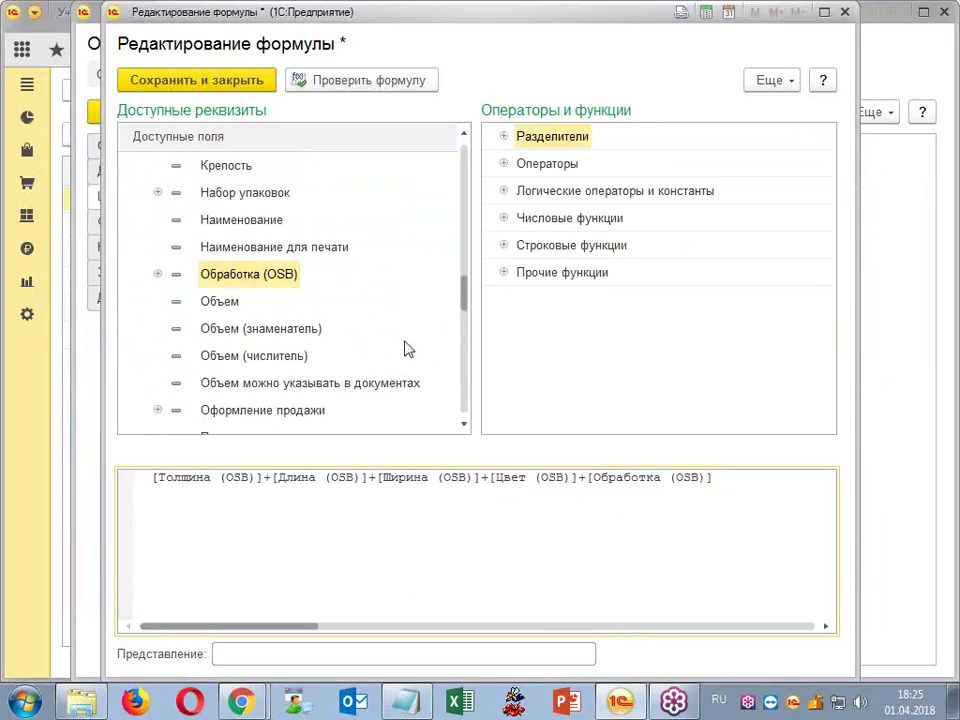
- Check the working name formula for errors and save both the formula and the OSB item kind
{"action": "left_click", "coordinate": [366, 83]}
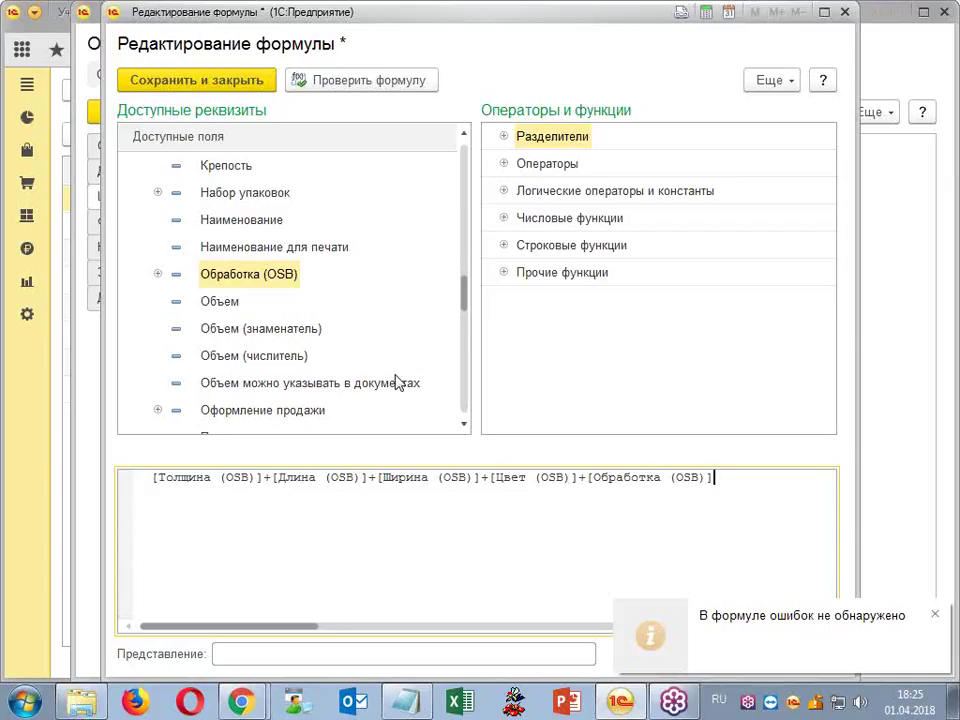
{"action": "left_click", "coordinate": [158, 78]}
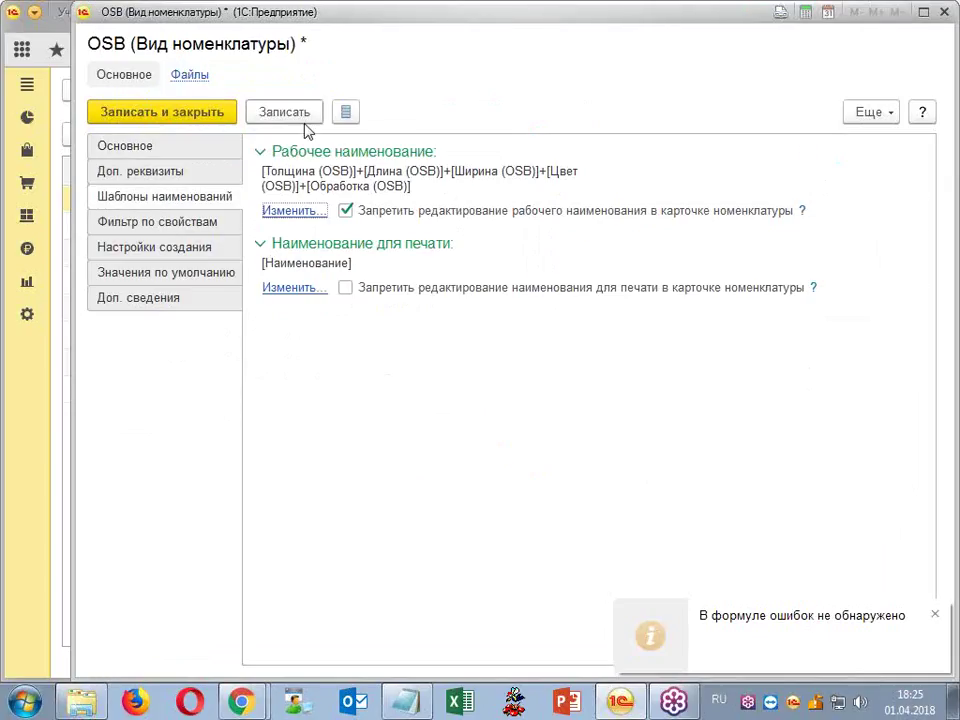
{"action": "left_click", "coordinate": [197, 113]}
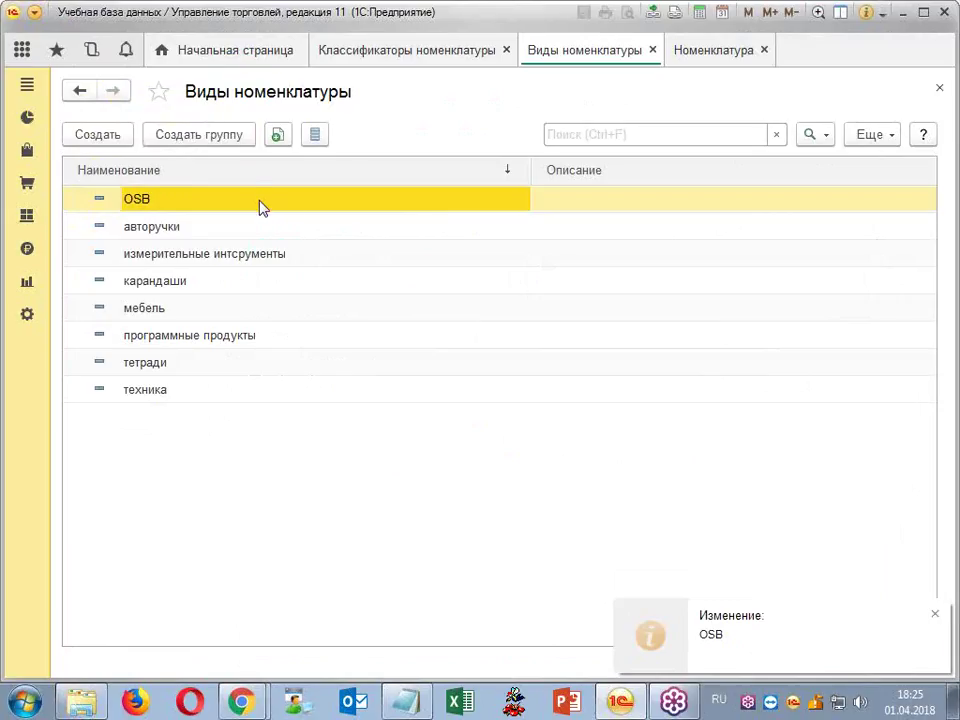
- Reopen the OSB item kind, allow editing of the working name in the item card, and save the kind
{"action": "double_click", "coordinate": [262, 206]}
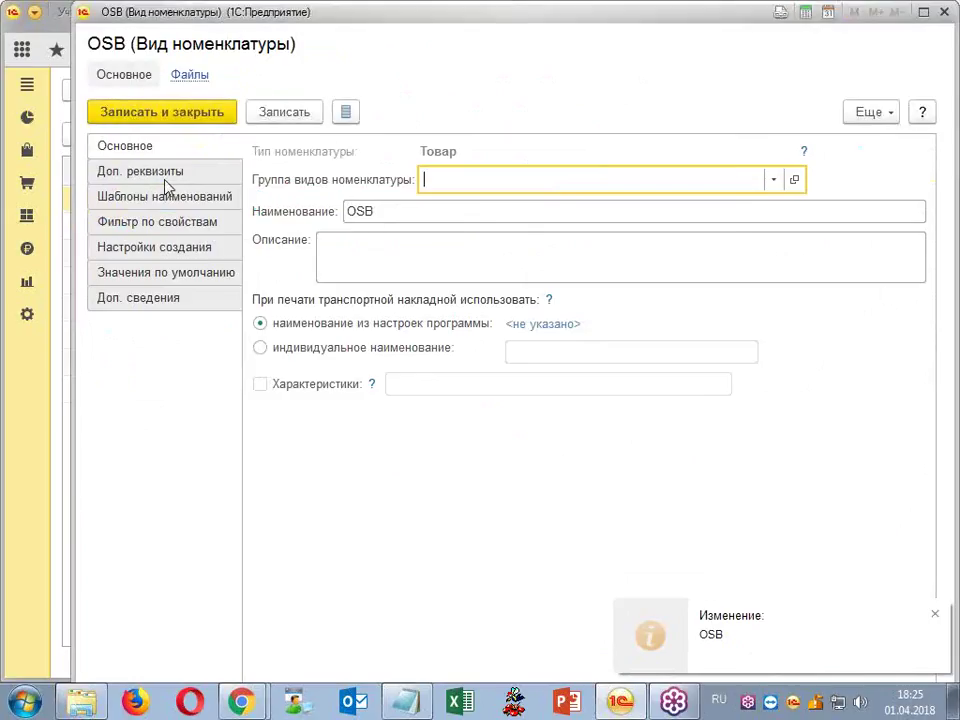
{"action": "left_click", "coordinate": [166, 182]}
{"action": "left_click", "coordinate": [167, 201]}
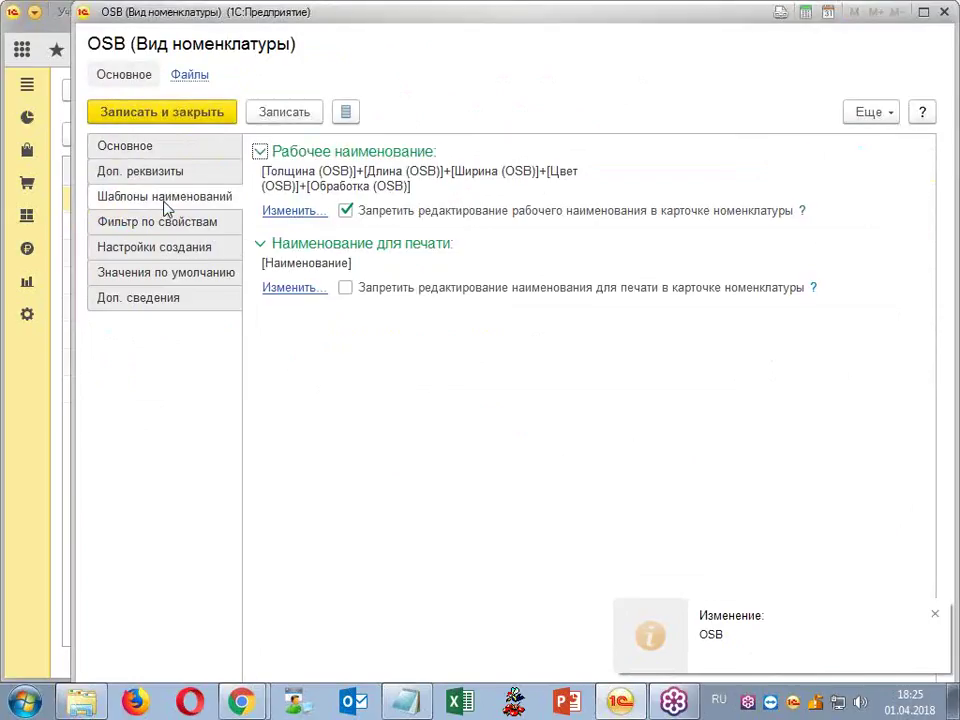
{"action": "left_click", "coordinate": [345, 212]}
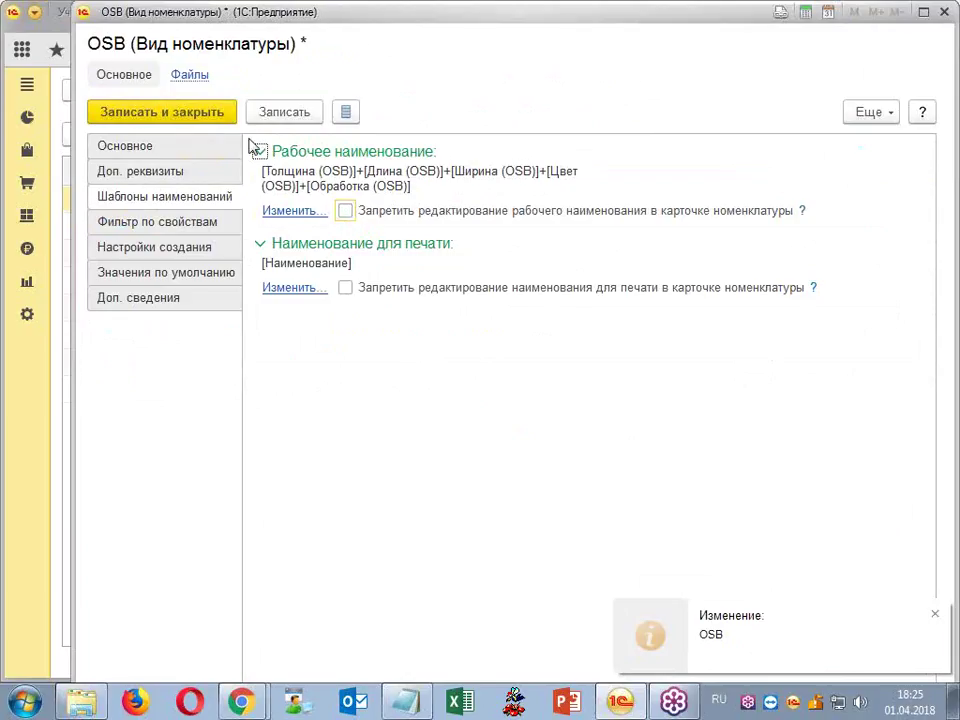
{"action": "left_click", "coordinate": [167, 117]}
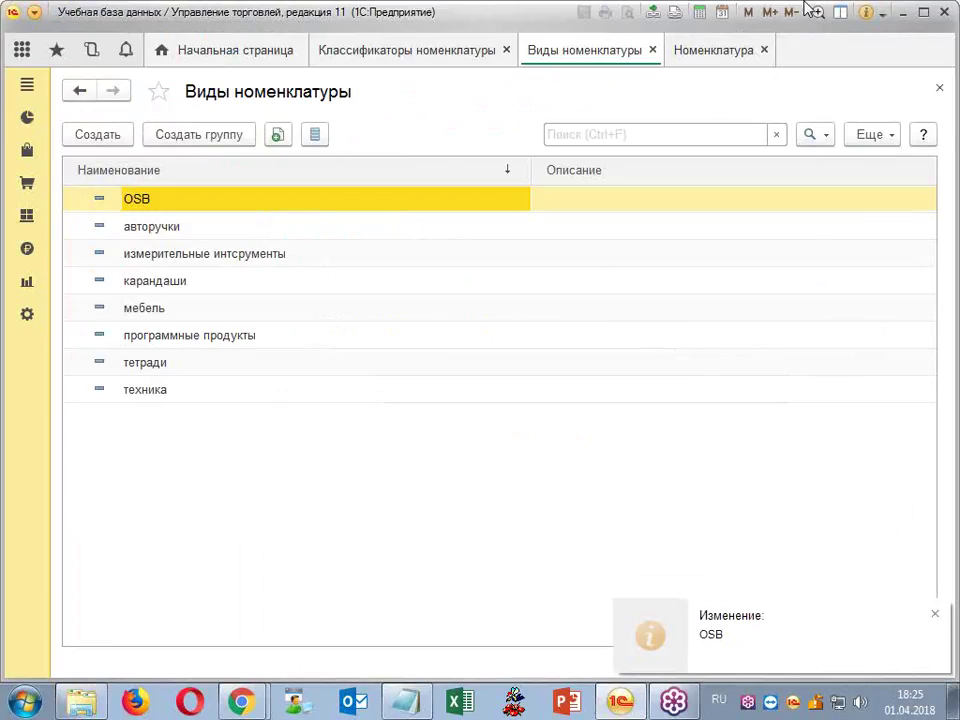
- Create a new item in the Номенклатура catalog and assign it the item kind OSB
{"action": "left_click", "coordinate": [26, 316]}
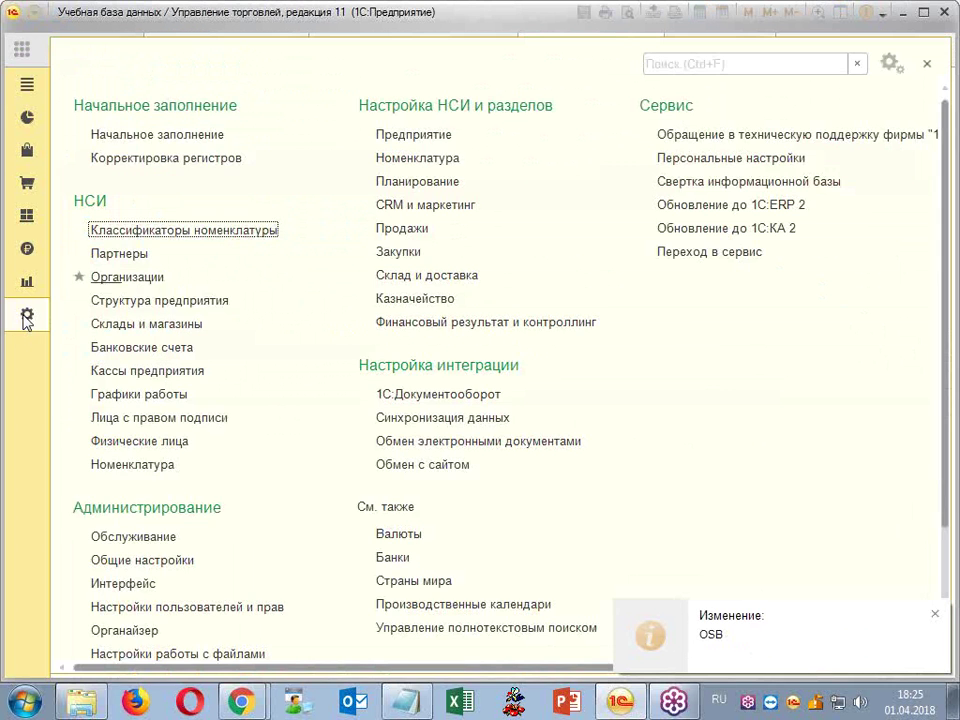
{"action": "left_click", "coordinate": [147, 467]}
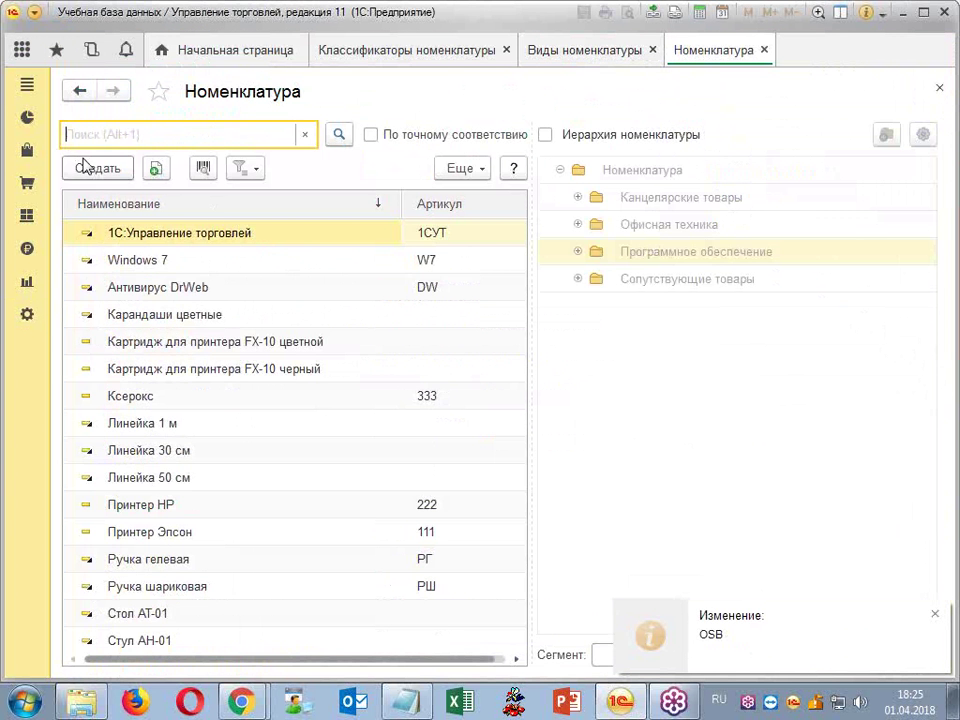
{"action": "left_click", "coordinate": [88, 167]}
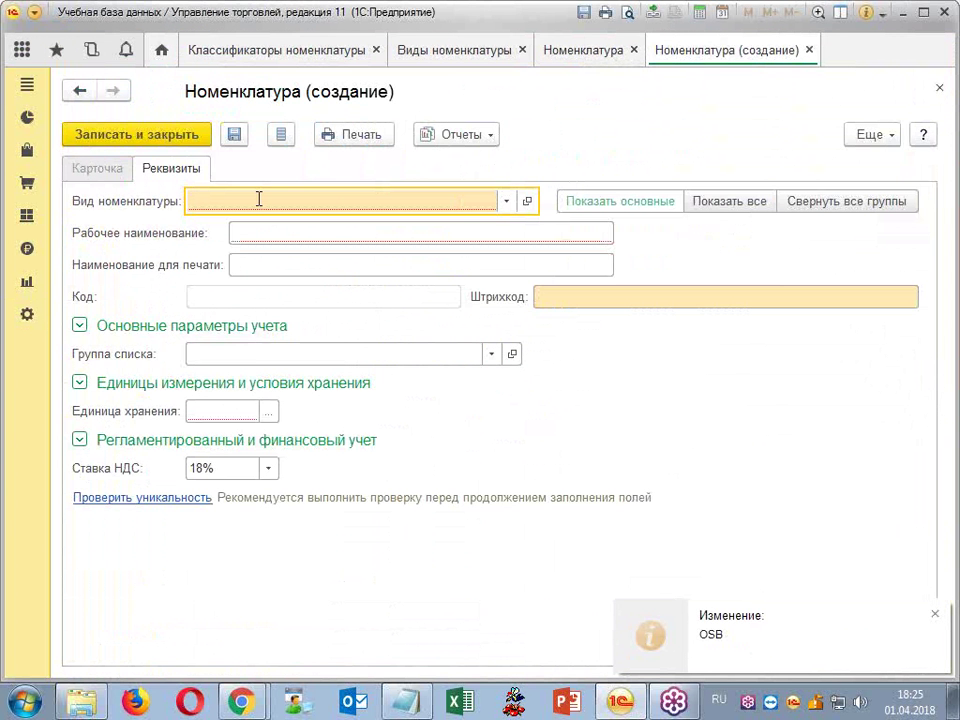
{"action": "type", "text": "щы"}
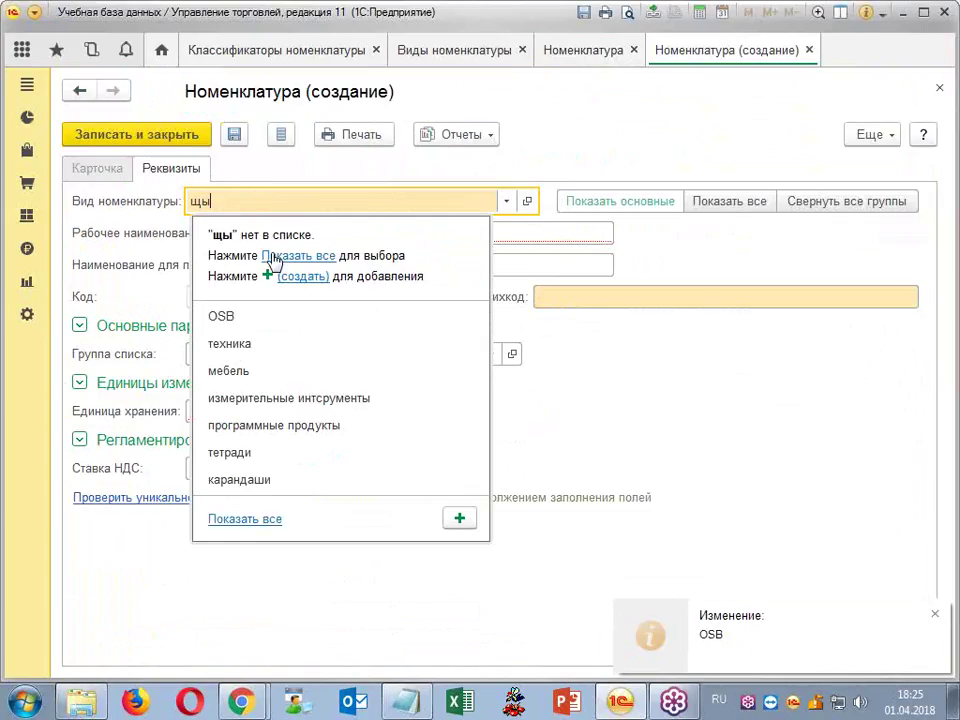
{"action": "left_click", "coordinate": [246, 317]}
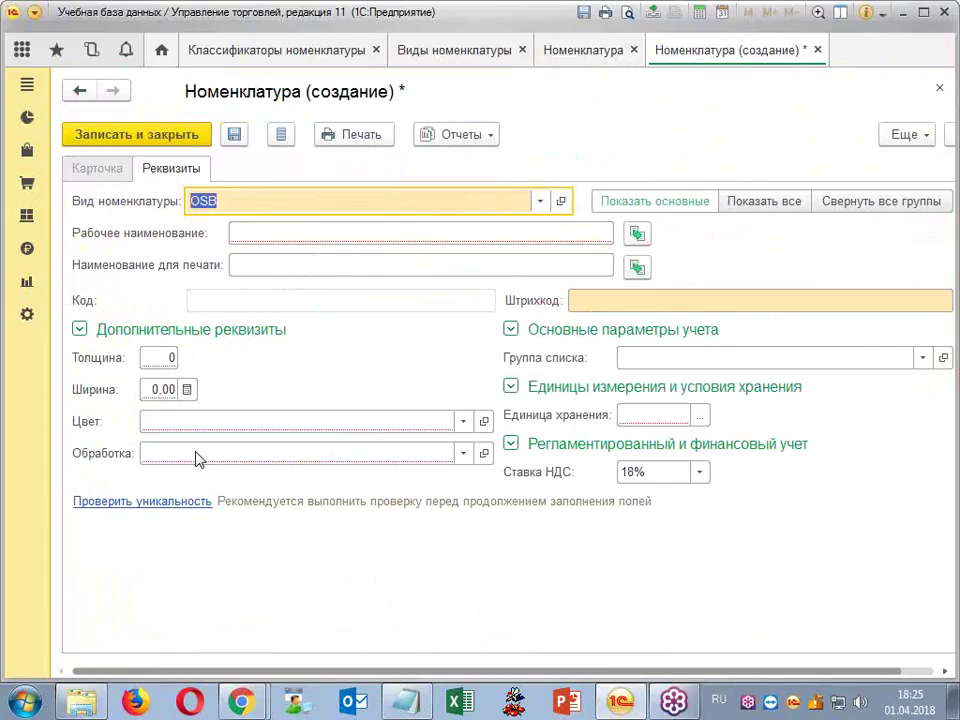
- Set the new OSB item's Толщина attribute to 10
{"action": "left_click", "coordinate": [172, 357]}
{"action": "type", "text": "10"}
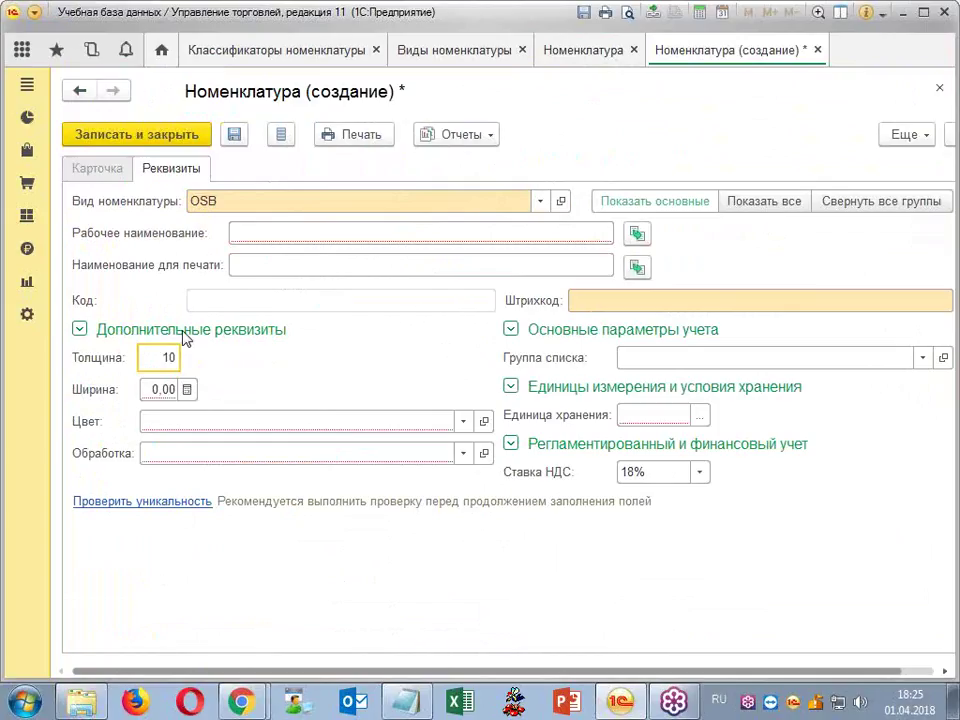
{"action": "key", "text": "Tab"}
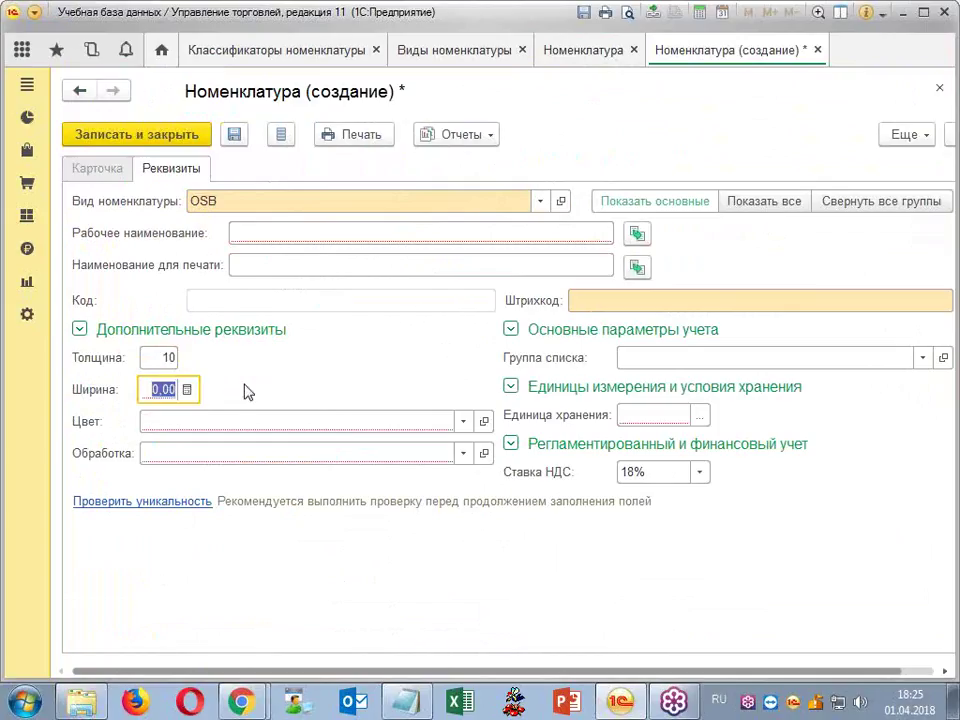
- Show all attributes of the new item and set its length (Длина) to 2 and width (Ширина) to 1
{"action": "left_click", "coordinate": [786, 202]}
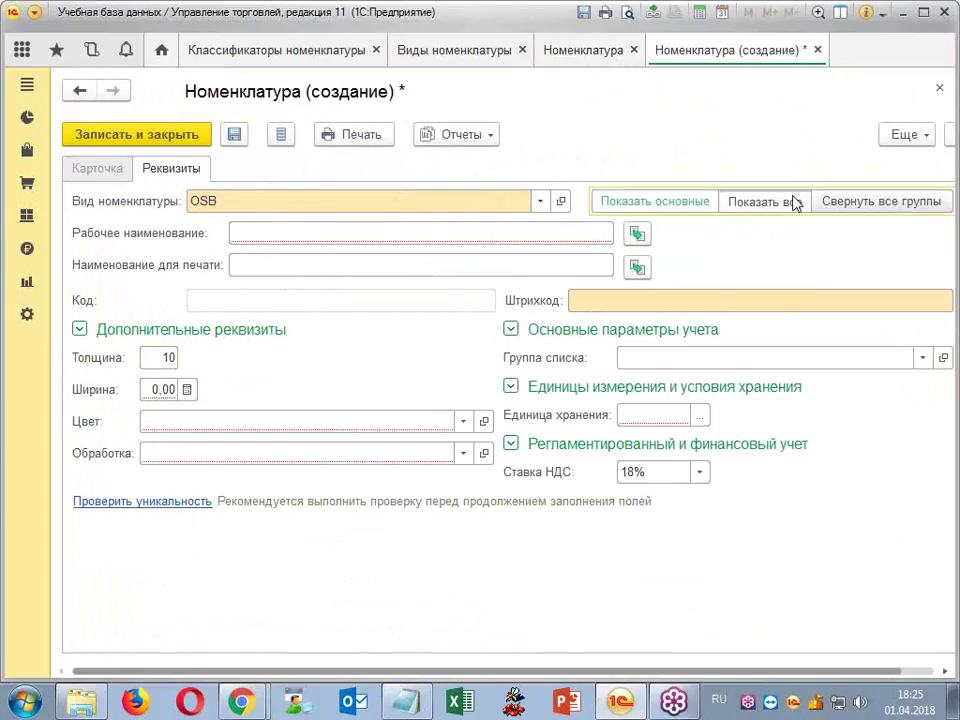
{"action": "scroll", "coordinate": [456, 337], "scroll_direction": "down", "scroll_amount": 5}
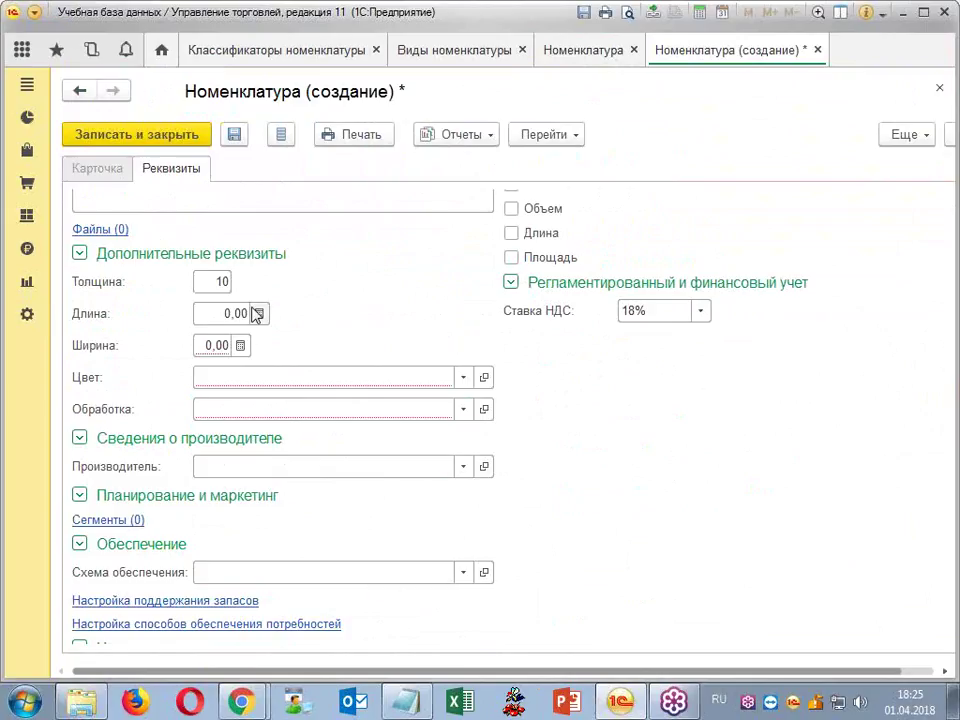
{"action": "left_click", "coordinate": [223, 314]}
{"action": "type", "text": "1"}
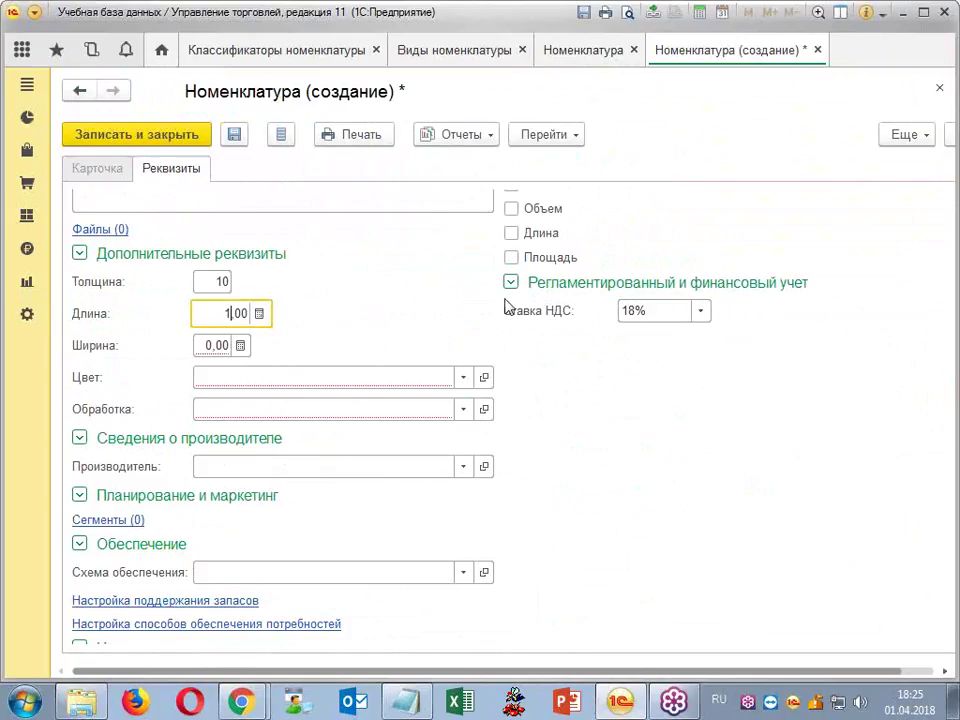
{"action": "key", "text": "Tab"}
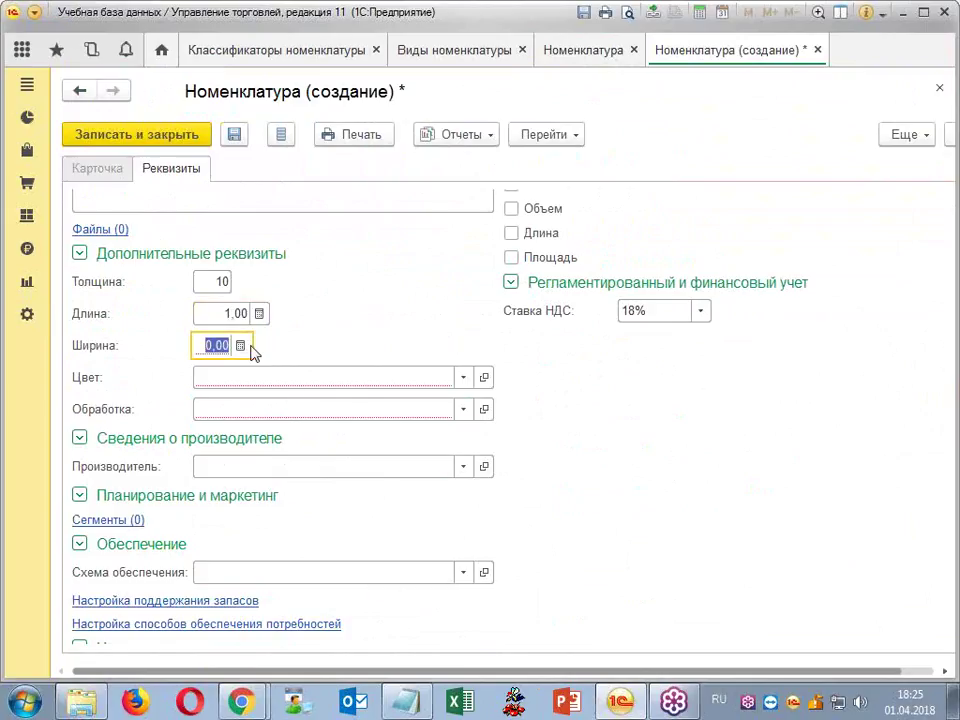
{"action": "left_click_drag", "start_coordinate": [231, 313], "coordinate": [263, 316]}
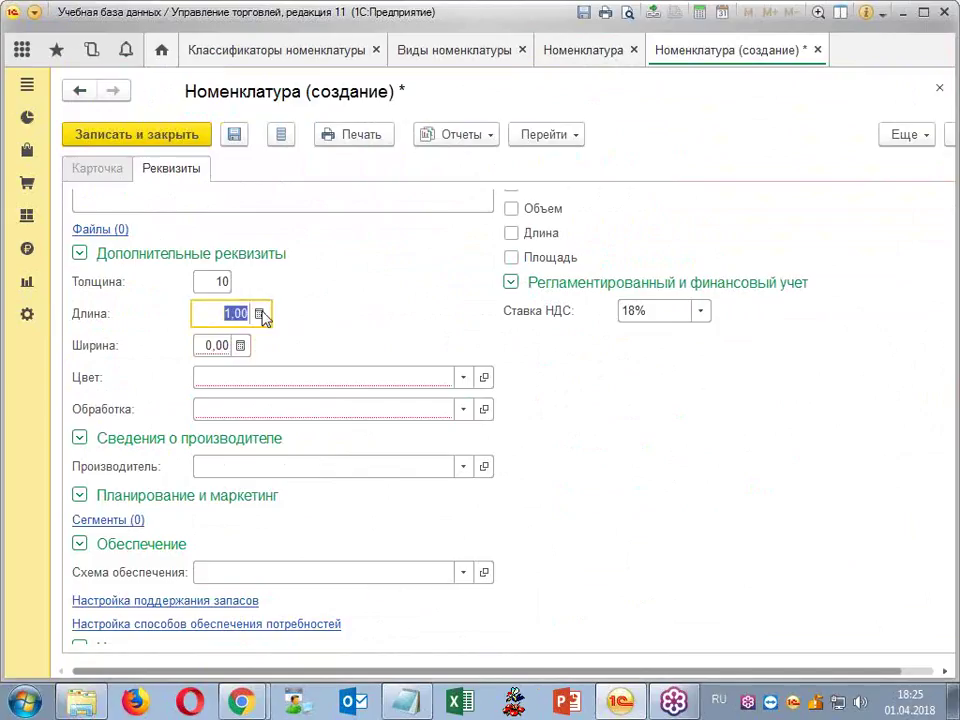
{"action": "type", "text": "2"}
{"action": "left_click", "coordinate": [207, 345]}
{"action": "left_click_drag", "start_coordinate": [207, 345], "coordinate": [270, 347]}
{"action": "type", "text": "1"}
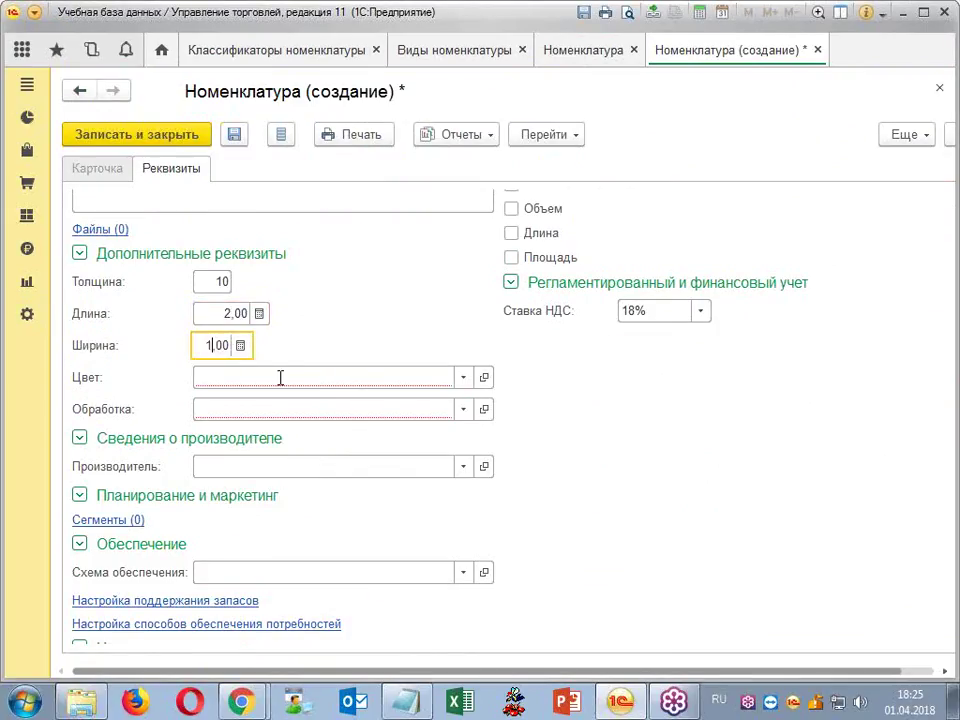
- Set the item's colour (Цвет) to черный and its finish (Обработка) to лакированая
{"action": "left_click", "coordinate": [288, 385]}
{"action": "left_click", "coordinate": [283, 406]}
{"action": "left_click", "coordinate": [276, 410]}
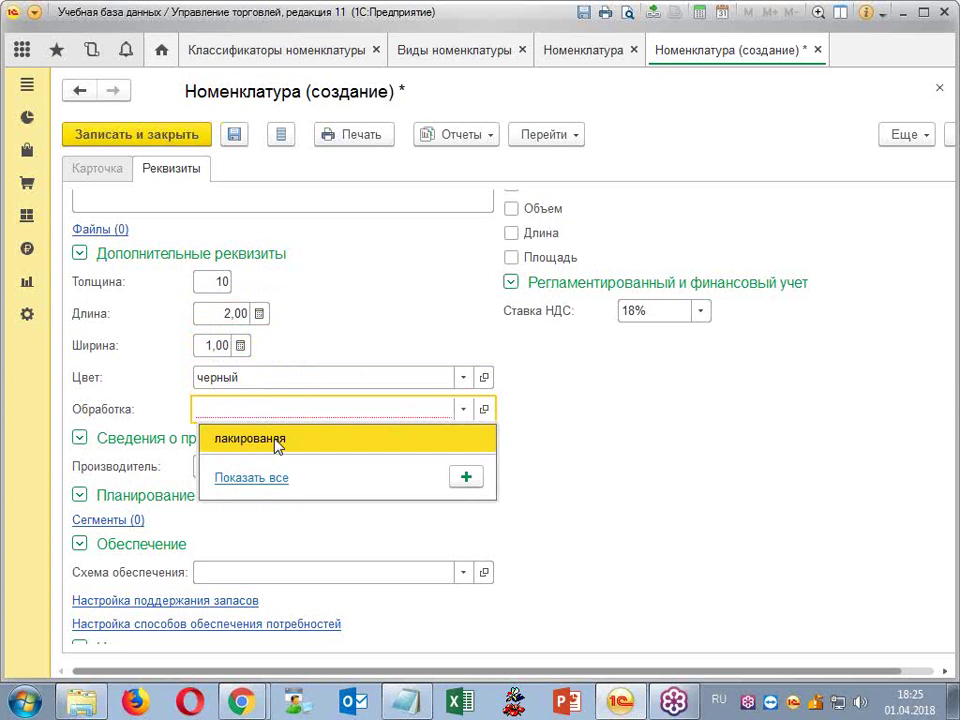
{"action": "left_click", "coordinate": [274, 442]}
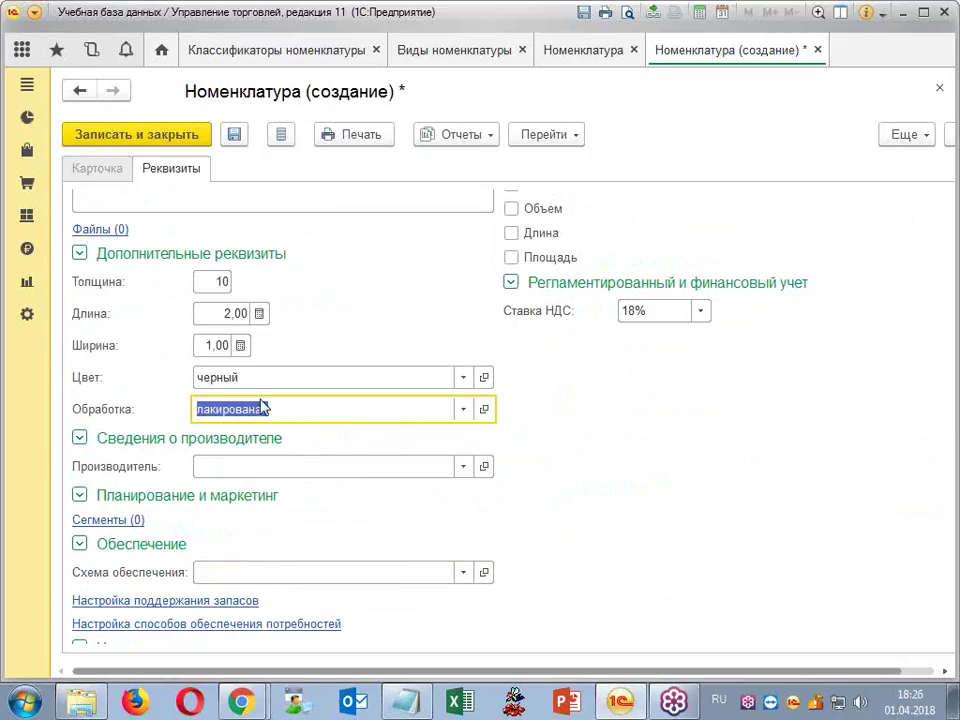
- Fill the item's working name from the template, and close the new item card without saving
{"action": "scroll", "coordinate": [285, 379], "scroll_direction": "up", "scroll_amount": 5}
{"action": "scroll", "coordinate": [610, 265], "scroll_direction": "up", "scroll_amount": 1}
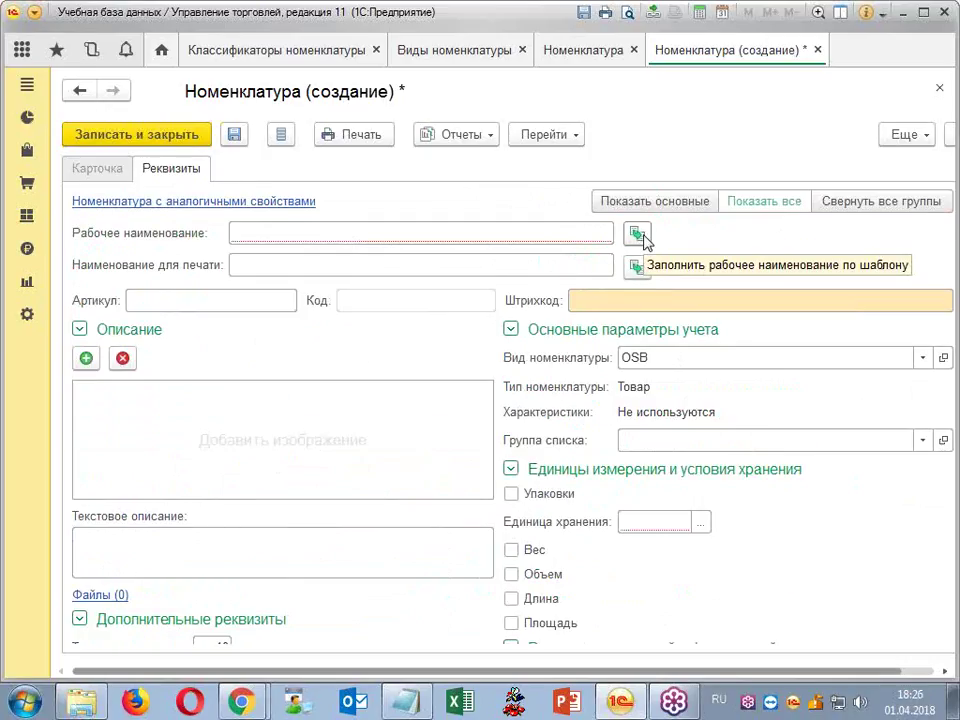
{"action": "left_click", "coordinate": [637, 234]}
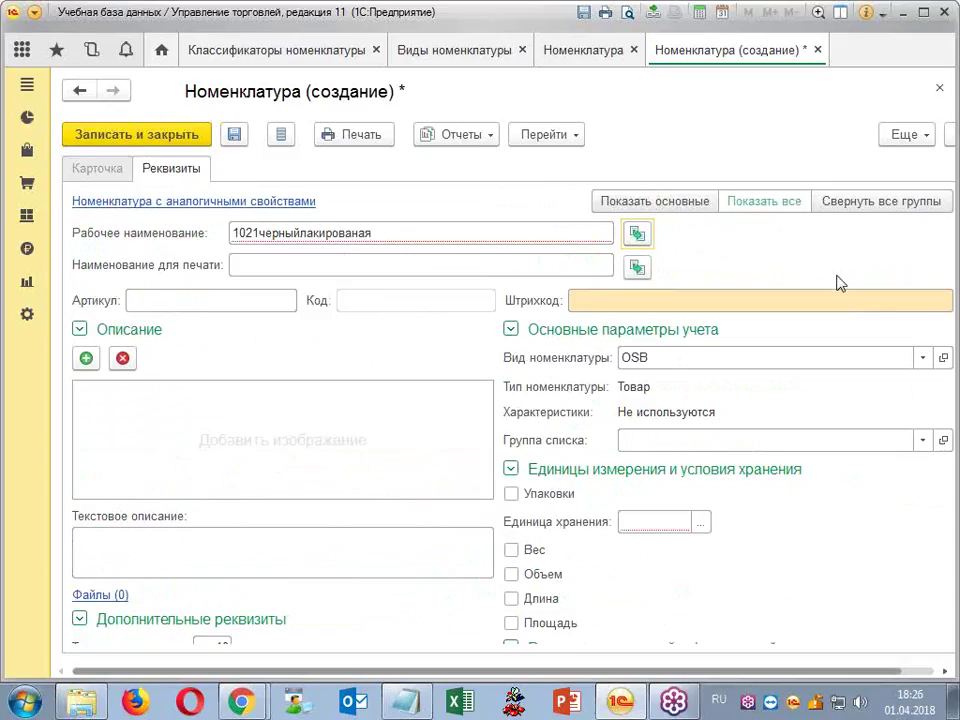
{"action": "left_click", "coordinate": [818, 50]}
{"action": "left_click", "coordinate": [480, 367]}
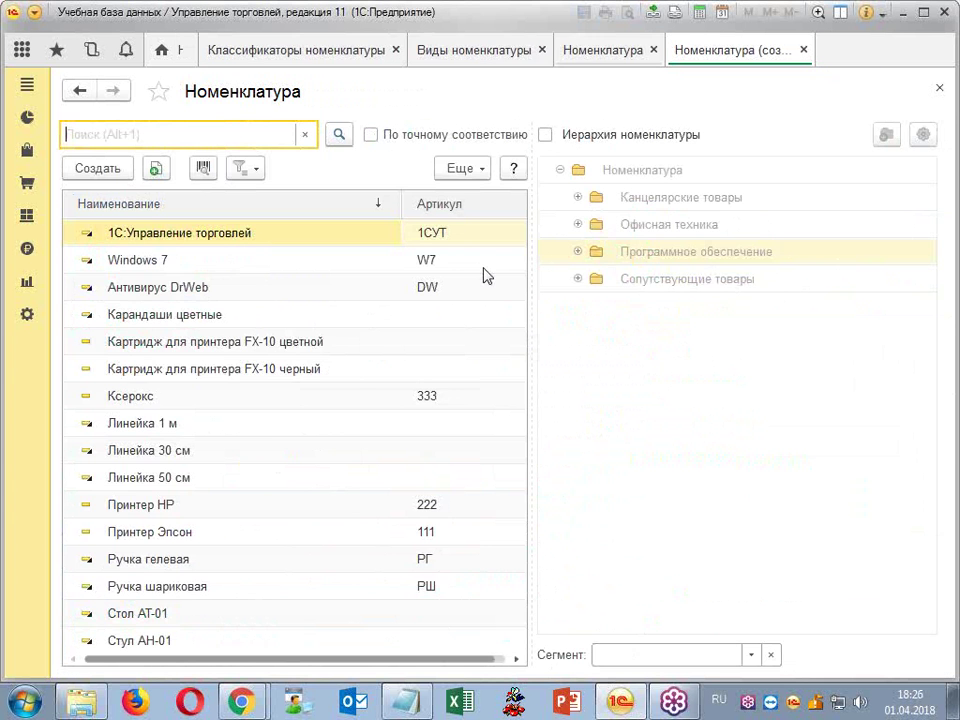
- Open the working-name template formula of the OSB item kind for editing
{"action": "left_click", "coordinate": [566, 55]}
{"action": "double_click", "coordinate": [152, 206]}
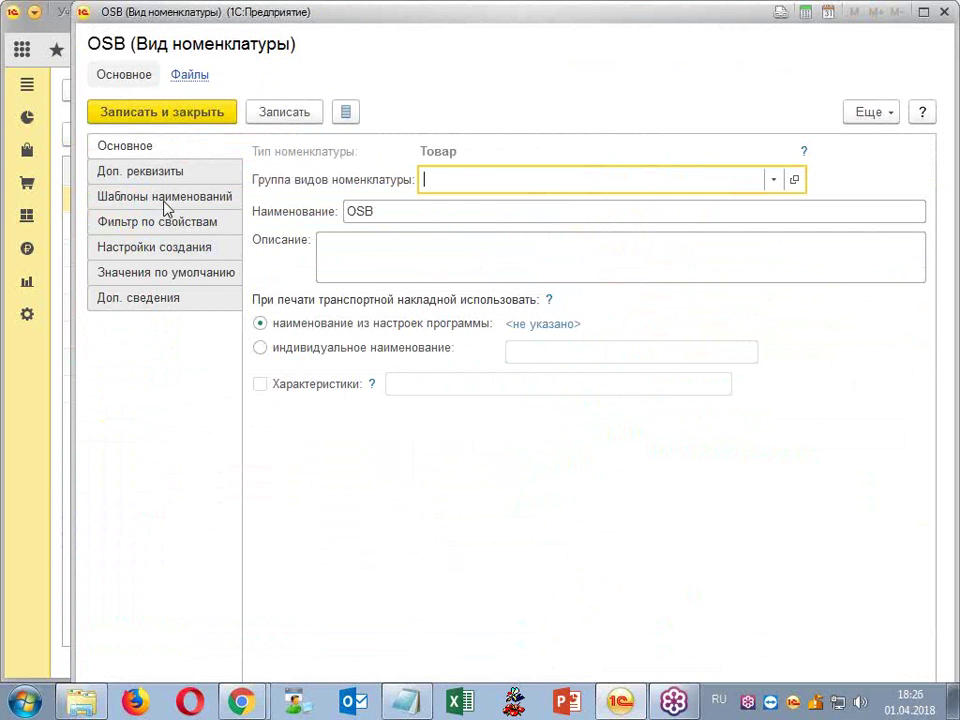
{"action": "left_click", "coordinate": [162, 205]}
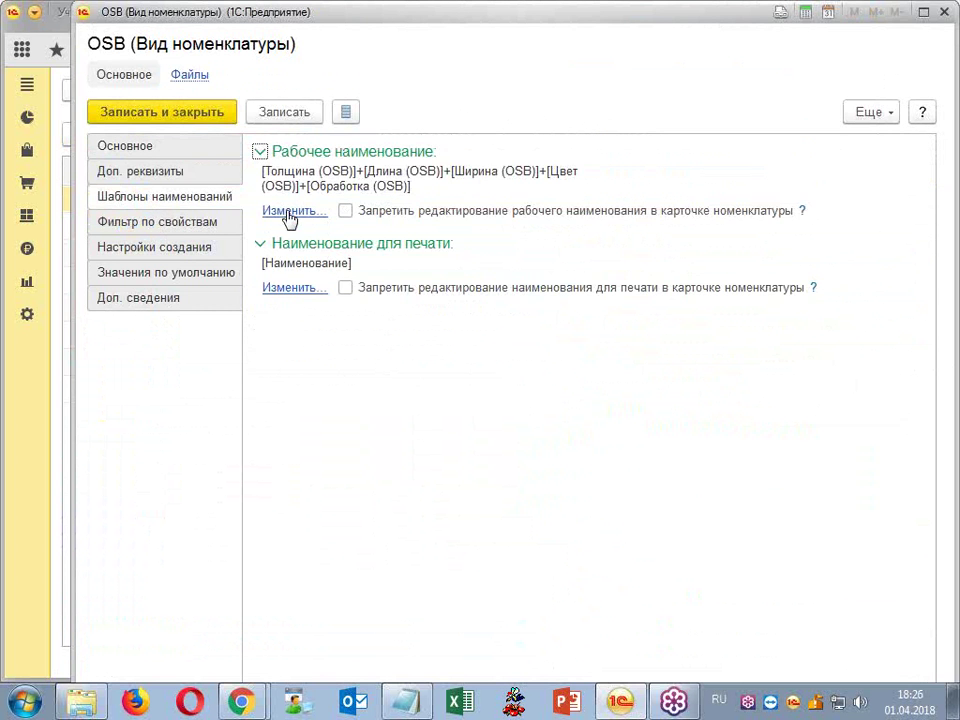
{"action": "left_click", "coordinate": [287, 212]}
- Insert a space separator before [Толщина (OSB)] at the start of the formula and remove its leading plus
{"action": "left_click", "coordinate": [281, 477]}
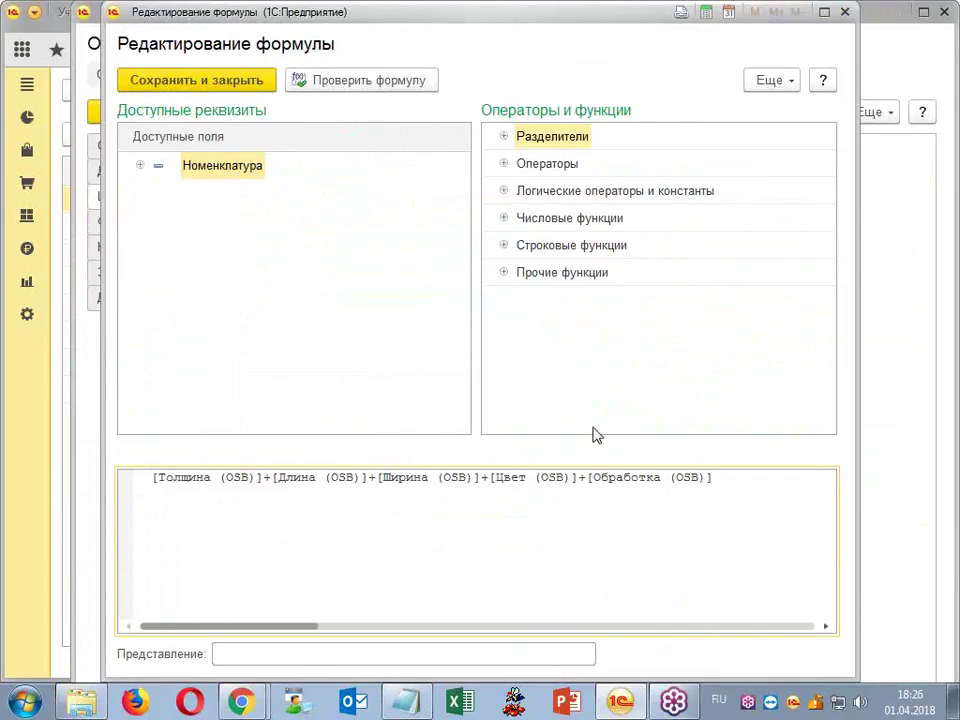
{"action": "key", "text": "Home"}
{"action": "left_click", "coordinate": [503, 138]}
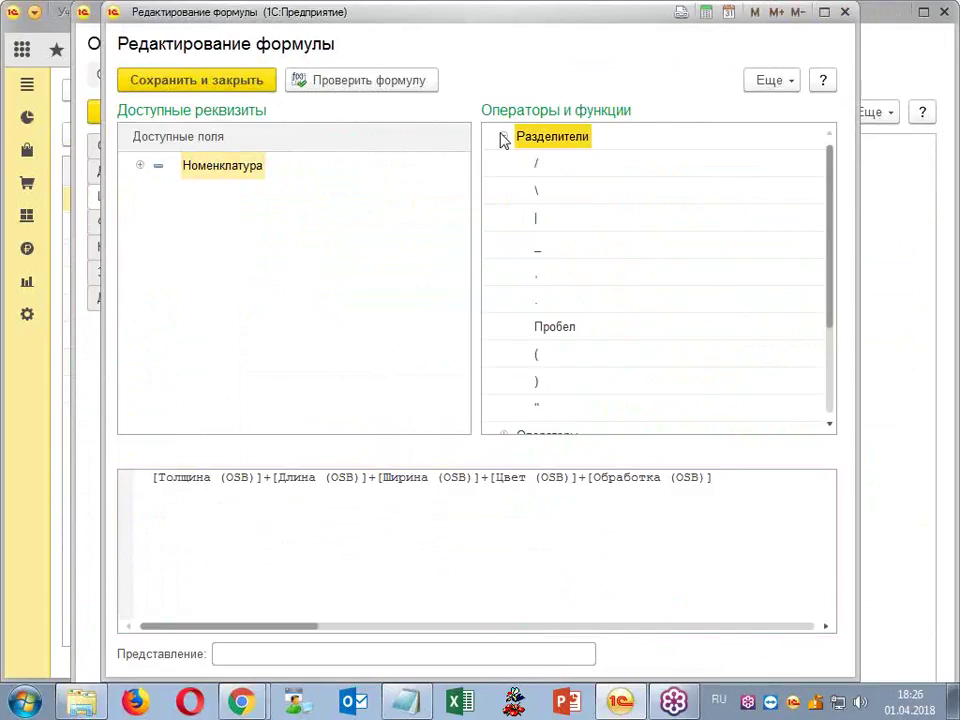
{"action": "double_click", "coordinate": [555, 327]}
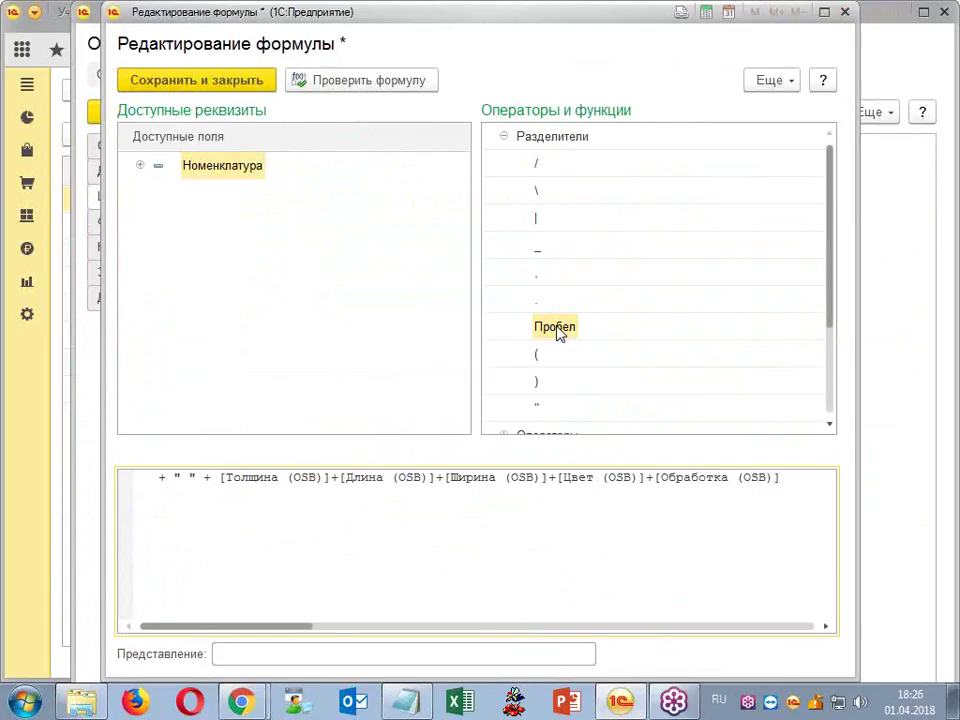
{"action": "key", "text": "Delete"}
{"action": "key", "text": "Delete"}
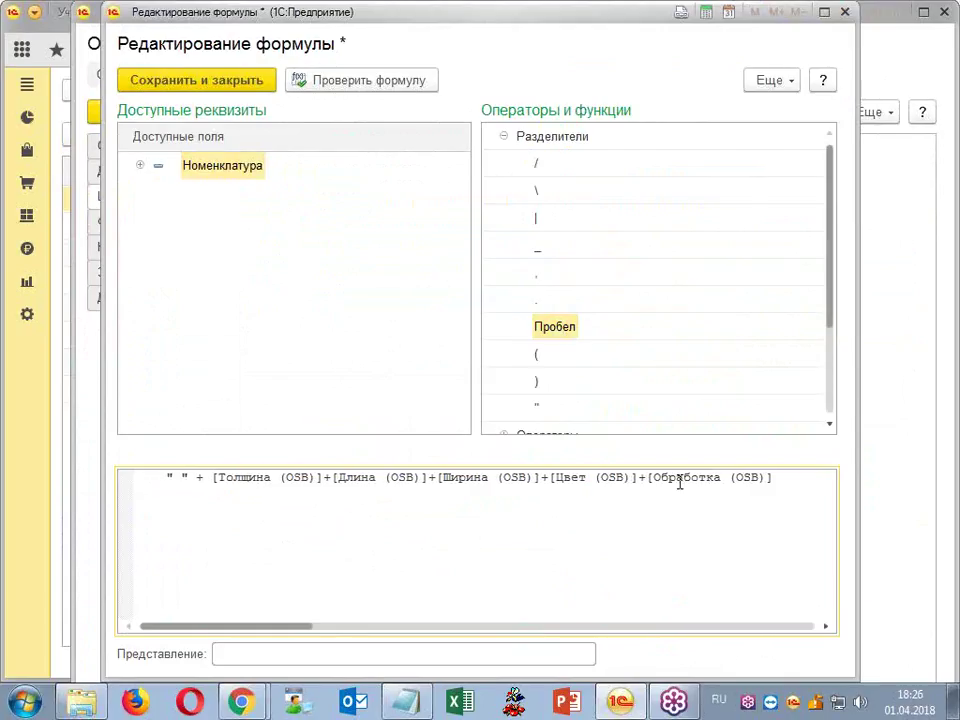
- Insert a space separator between [Толщина (OSB)] and [Длина (OSB)] in the formula
{"action": "key", "text": "Right"}
{"action": "key", "text": "Right"}
{"action": "key", "text": "Right"}
{"action": "key", "text": "Right"}
{"action": "key", "text": "Right"}
{"action": "key", "text": "Right"}
{"action": "key", "text": "Right"}
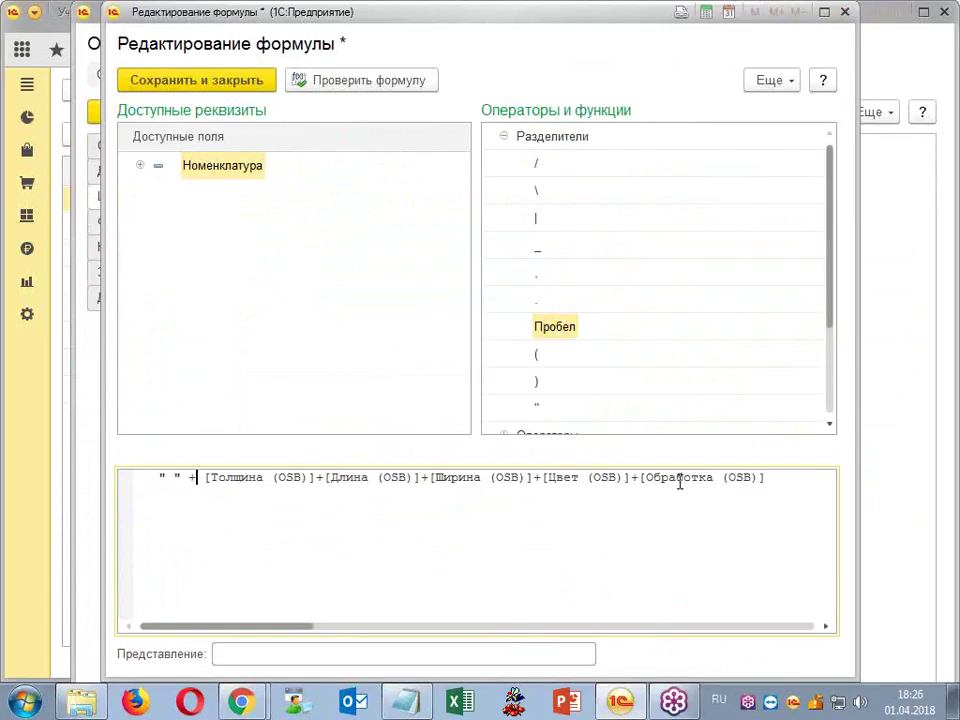
{"action": "key", "text": "Right"}
{"action": "key", "text": "Right"}
{"action": "key", "text": "Right"}
{"action": "key", "text": "Right"}
{"action": "key", "text": "Right"}
{"action": "key", "text": "Right"}
{"action": "key", "text": "Right"}
{"action": "key", "text": "Right"}
{"action": "left_click", "coordinate": [548, 335]}
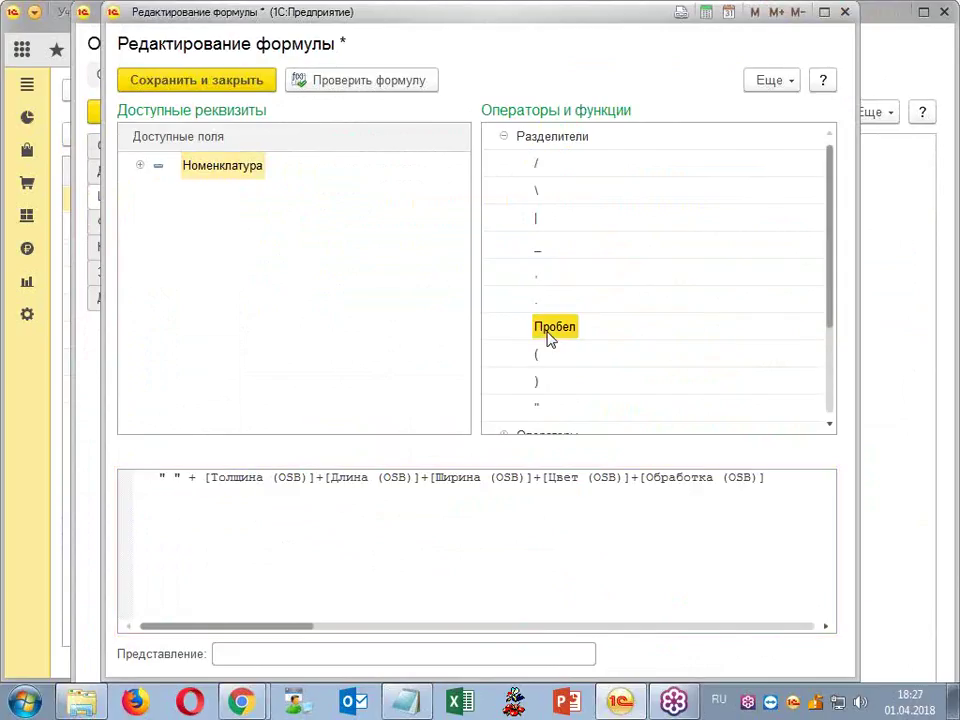
{"action": "left_click", "coordinate": [337, 478]}
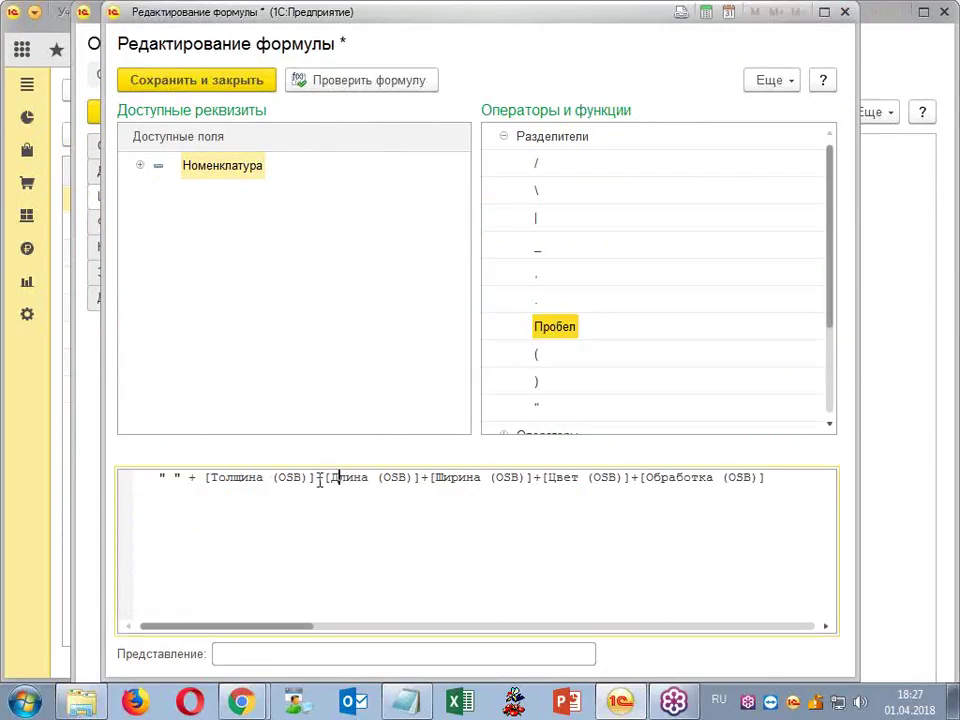
{"action": "left_click", "coordinate": [318, 478]}
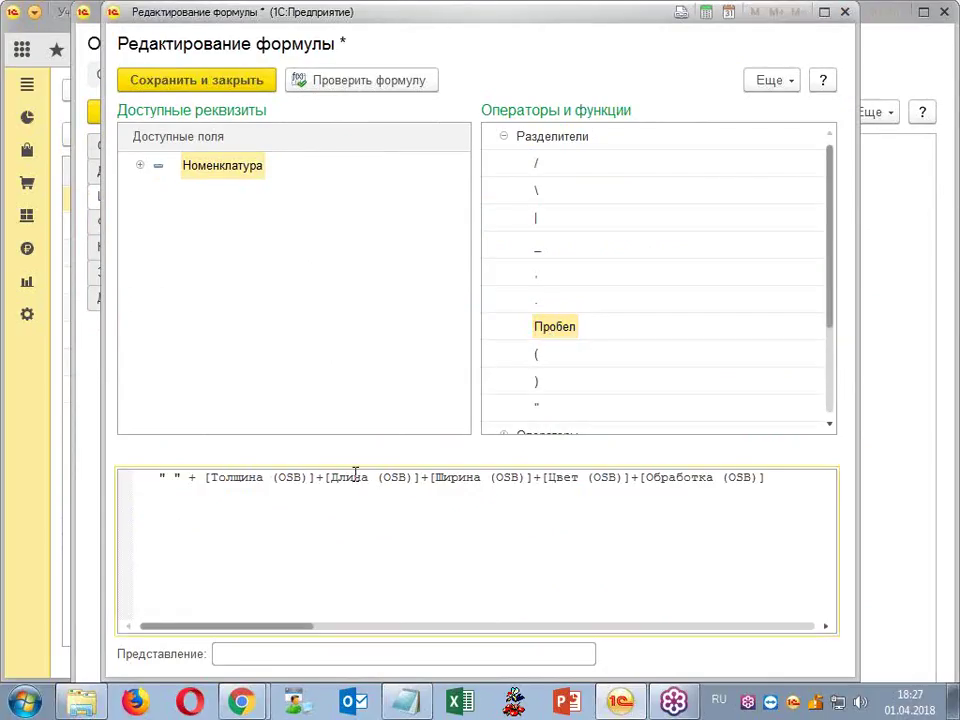
{"action": "double_click", "coordinate": [548, 328]}
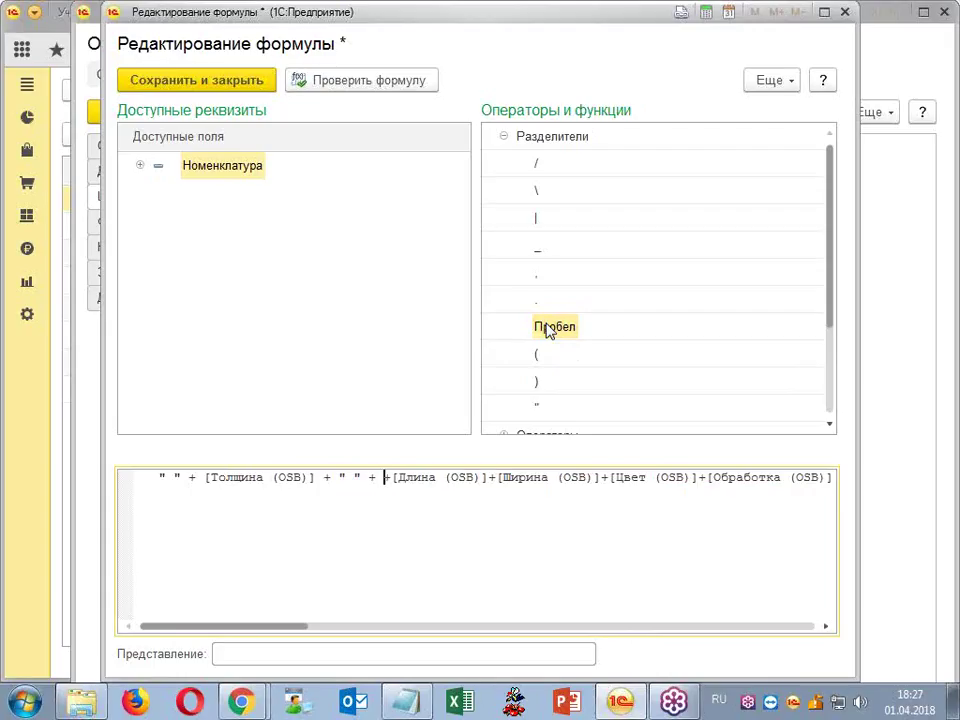
- Add the unit text мм before the space inside the quoted separator following the thickness
{"action": "key", "text": "Left"}
{"action": "key", "text": "Left"}
{"action": "key", "text": "Left"}
{"action": "key", "text": "Left"}
{"action": "key", "text": "Left"}
{"action": "type", "text": "мм"}
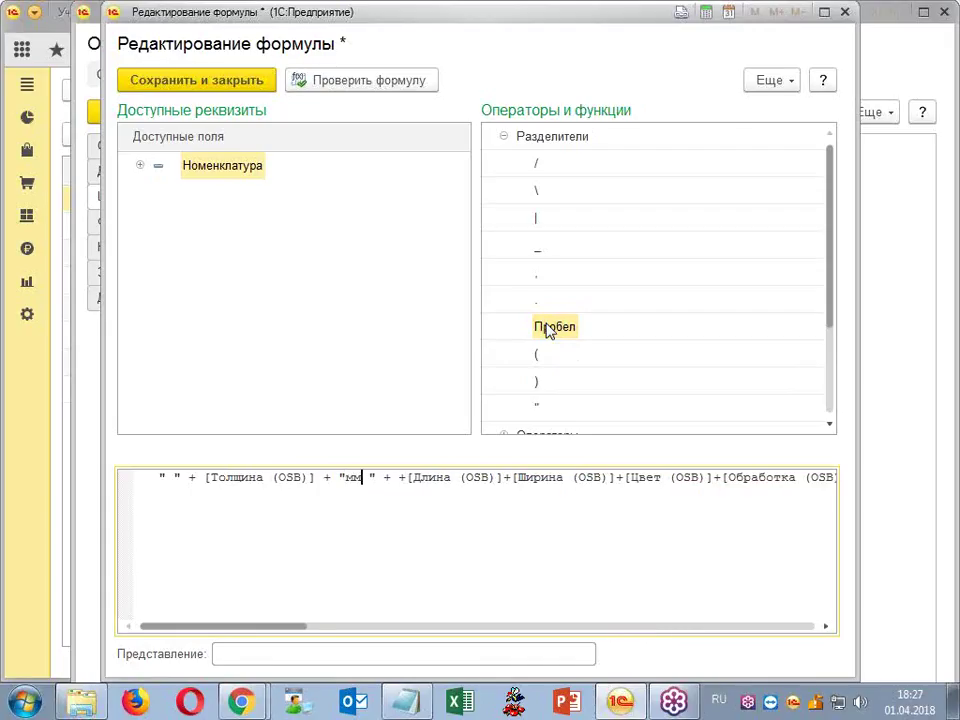
- Insert another space separator before [Длина (OSB)] and remove the duplicate plus in front of it
{"action": "left_click", "coordinate": [390, 479]}
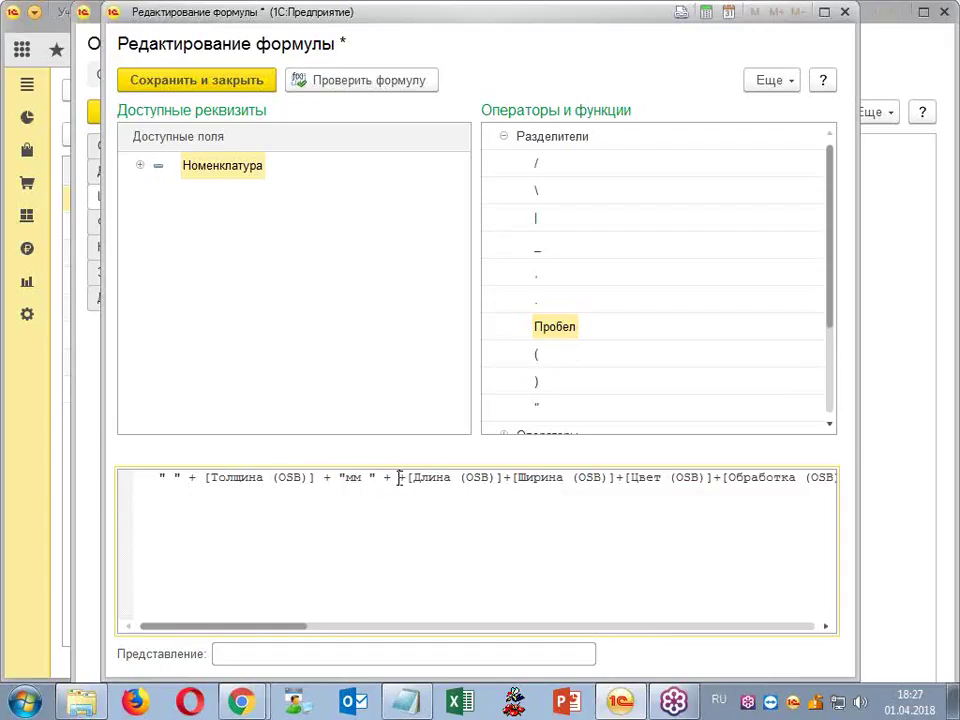
{"action": "double_click", "coordinate": [557, 332]}
{"action": "key", "text": "Left"}
{"action": "key", "text": "Left"}
{"action": "key", "text": "Left"}
{"action": "key", "text": "Left"}
{"action": "key", "text": "Left"}
{"action": "key", "text": "Left"}
{"action": "key", "text": "Left"}
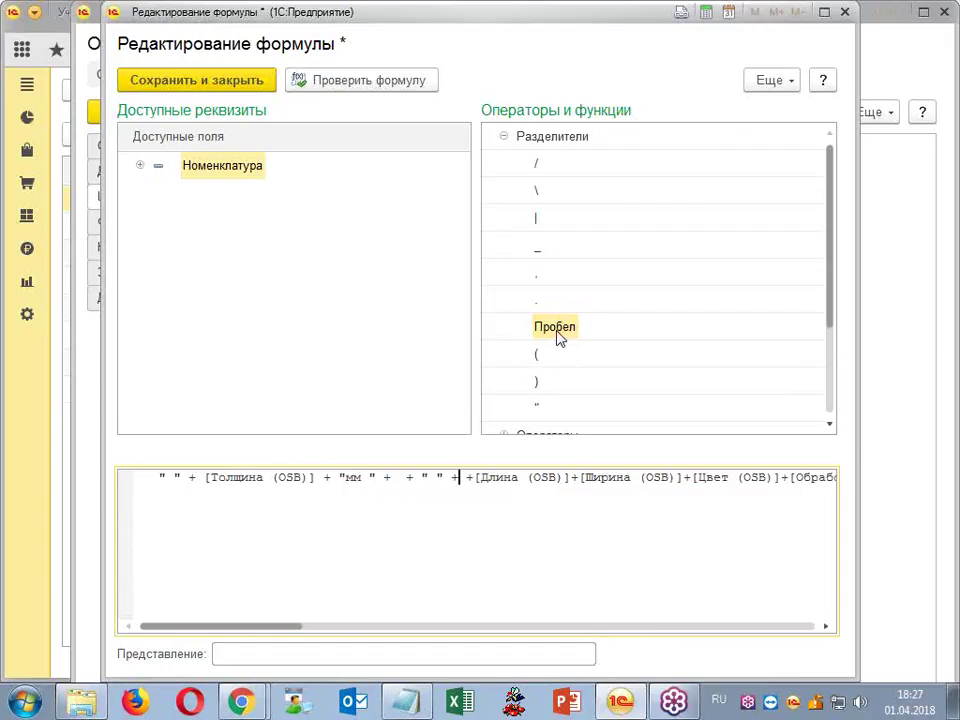
{"action": "key", "text": "Delete"}
{"action": "key", "text": "Delete"}
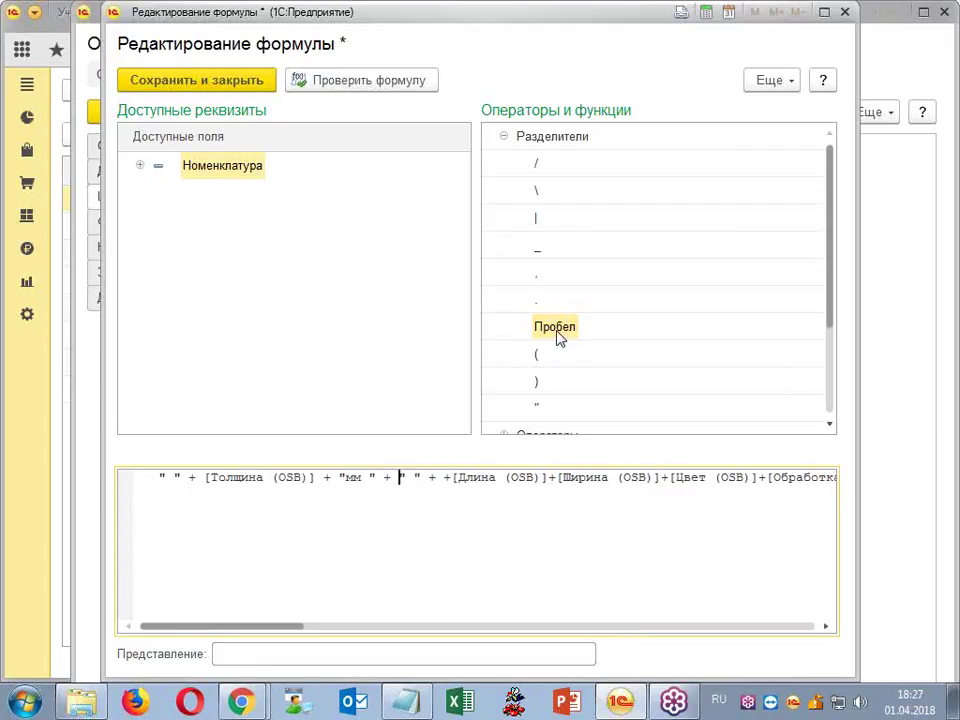
- Add a comma after мм inside the quoted text following the thickness
{"action": "key", "text": "Left"}
{"action": "key", "text": "Left"}
{"action": "key", "text": "Left"}
{"action": "key", "text": "Left"}
{"action": "key", "text": "Left"}
{"action": "type", "text": ","}
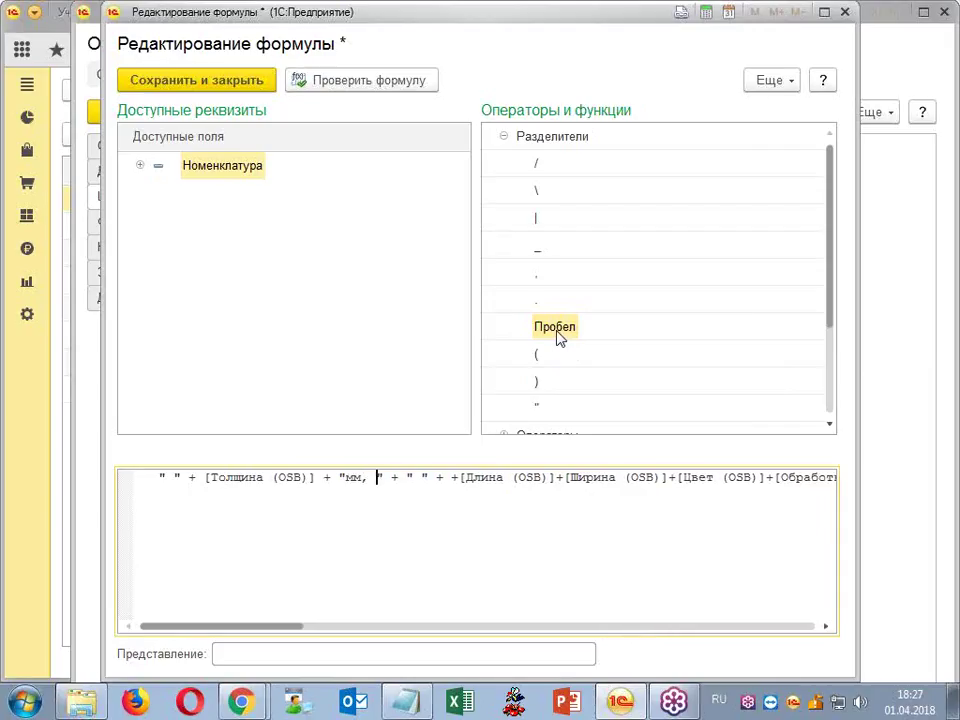
- Delete the redundant space separator and extra plus before [Длина (OSB)], leaving a single plus
{"action": "key", "text": "Right"}
{"action": "key", "text": "Right"}
{"action": "key", "text": "shift+Right"}
{"action": "key", "text": "shift+Right"}
{"action": "key", "text": "shift+Right"}
{"action": "key", "text": "shift+Right"}
{"action": "key", "text": "shift+Right"}
{"action": "key", "text": "shift+Right"}
{"action": "key", "text": "shift+Right"}
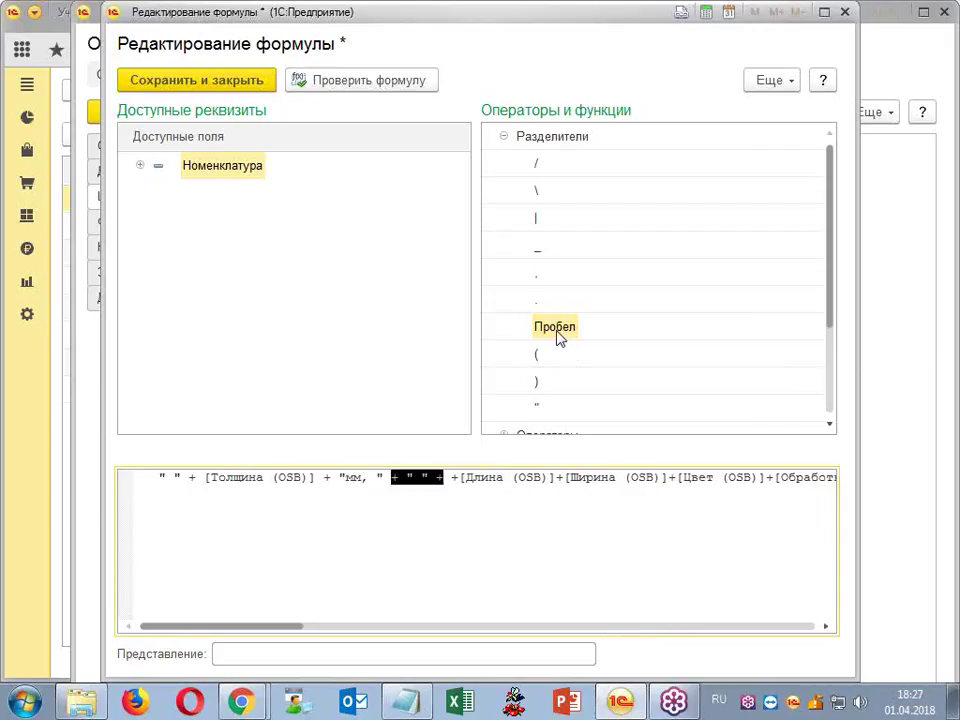
{"action": "key", "text": "Delete"}
{"action": "key", "text": "Delete"}
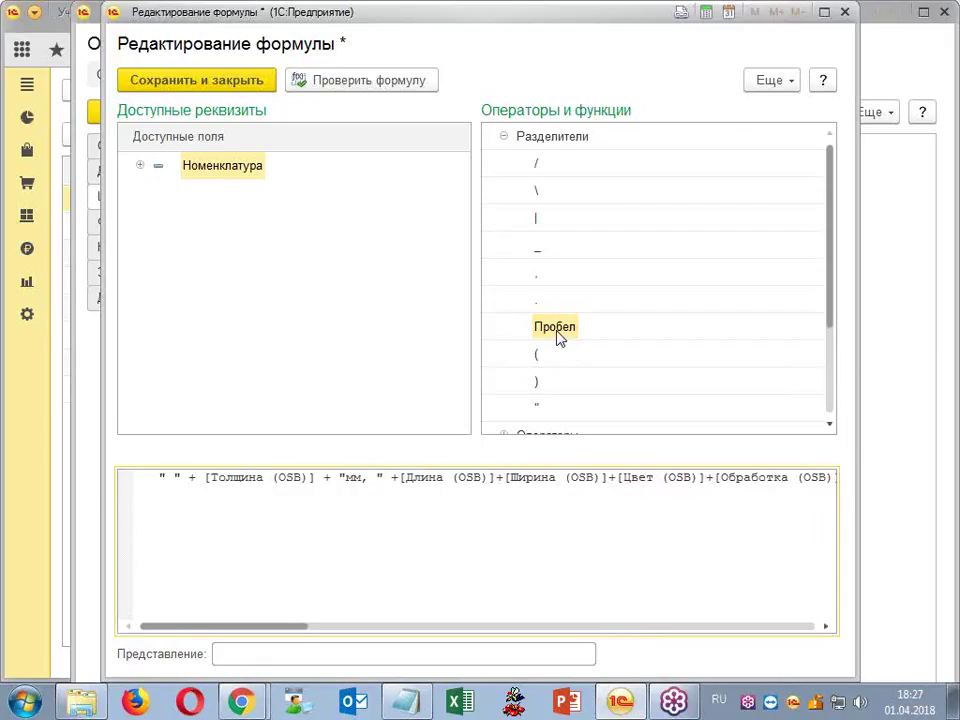
- Insert the quoted separator "*" between [Длина (OSB)] and [Ширина (OSB)], and remove the duplicate plus
{"action": "left_click", "coordinate": [496, 478]}
{"action": "double_click", "coordinate": [567, 330]}
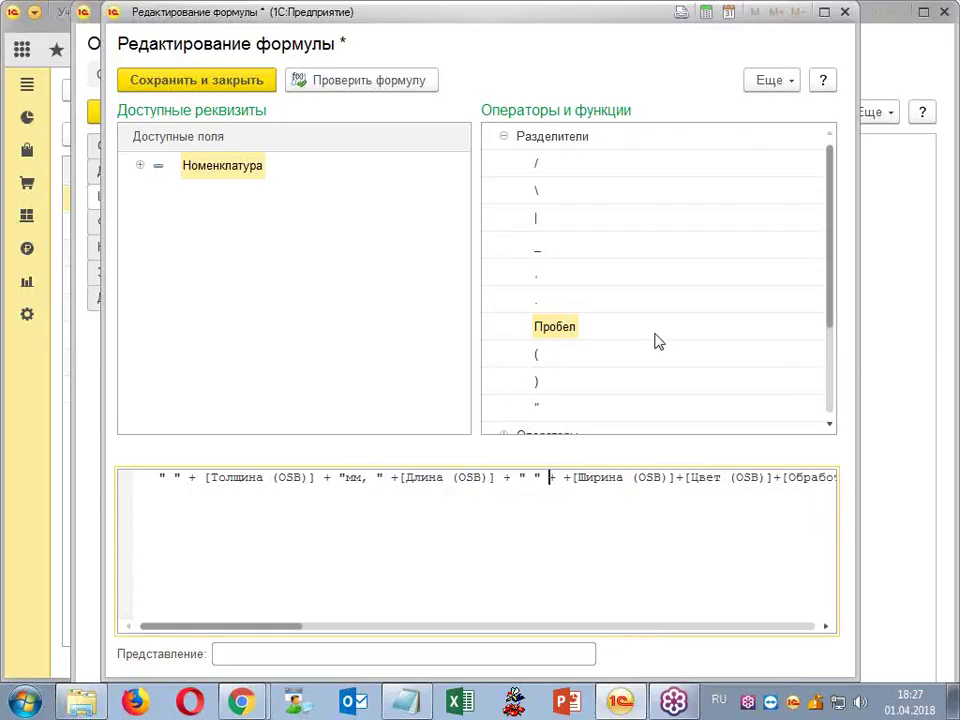
{"action": "key", "text": "Left"}
{"action": "key", "text": "Left"}
{"action": "key", "text": "Left"}
{"action": "key", "text": "Delete"}
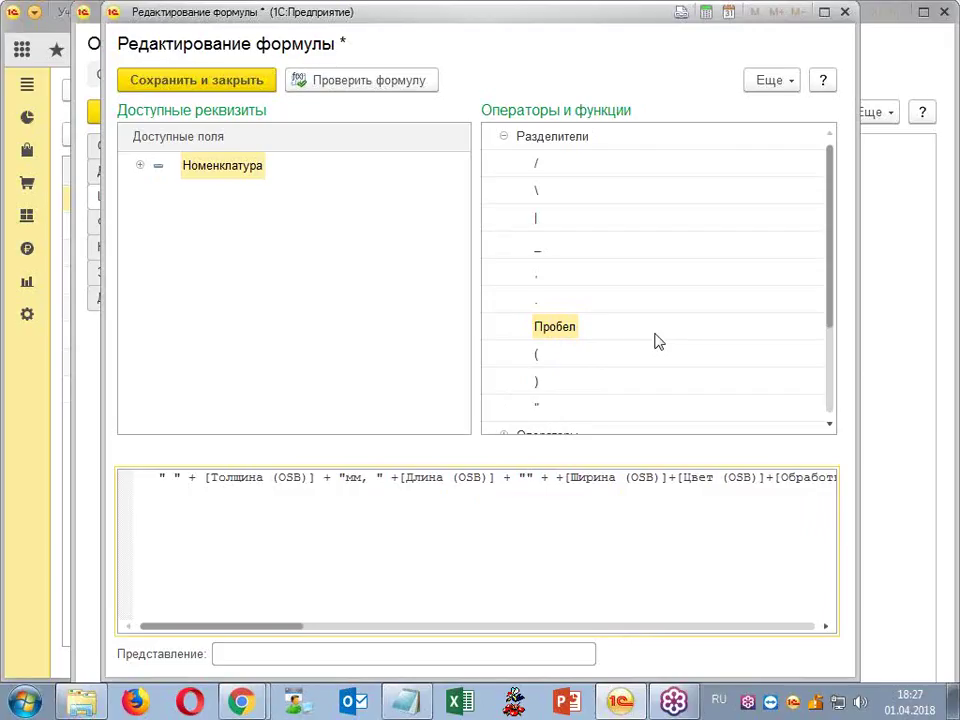
{"action": "type", "text": "*"}
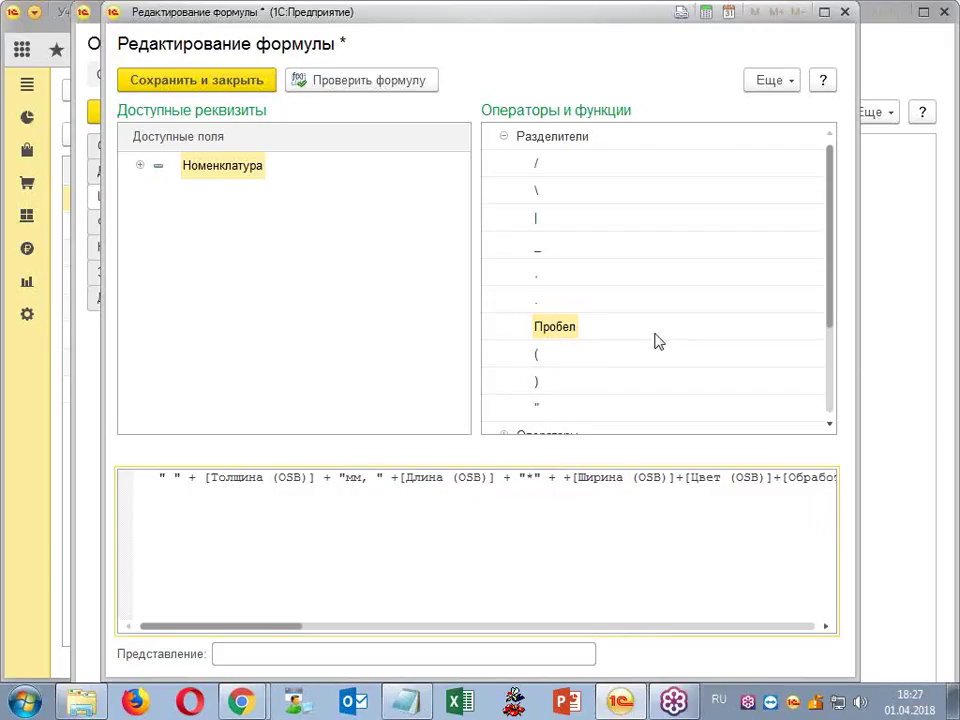
{"action": "key", "text": "Delete"}
{"action": "key", "text": "Delete"}
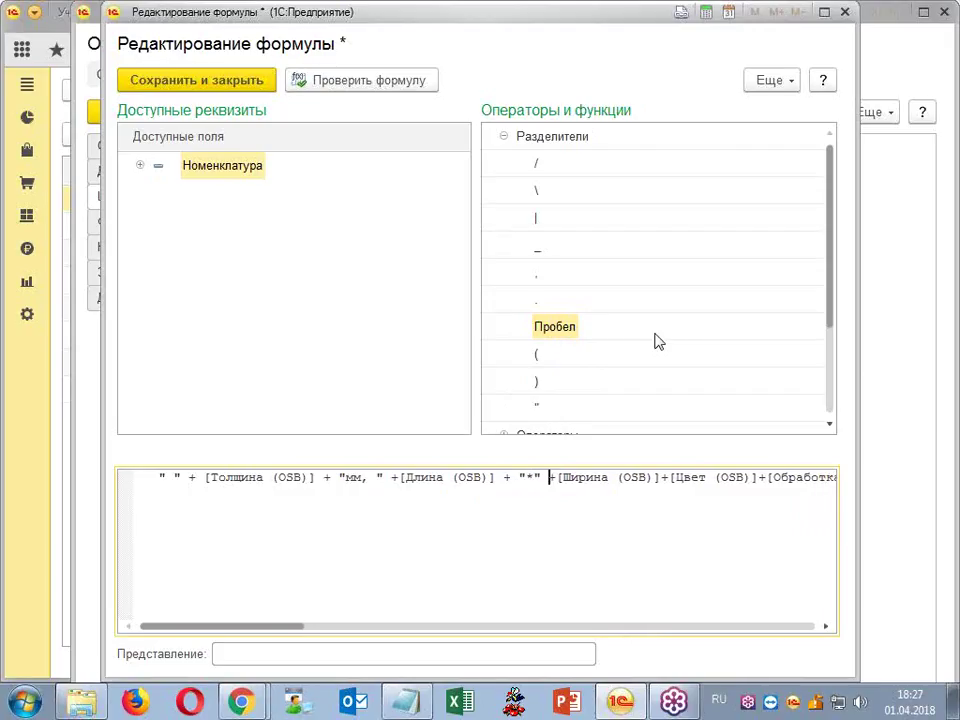
- Insert a space separator between [Ширина (OSB)] and [Цвет (OSB)], and remove the duplicate plus
{"action": "left_click", "coordinate": [659, 478]}
{"action": "double_click", "coordinate": [553, 336]}
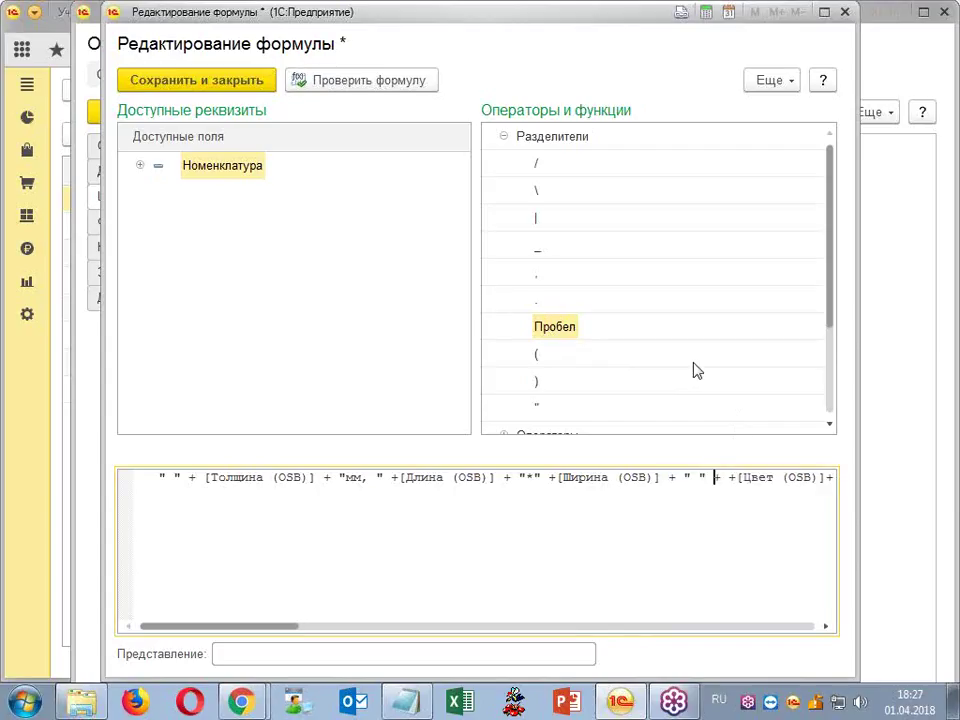
{"action": "key", "text": "BackSpace"}
{"action": "key", "text": "BackSpace"}
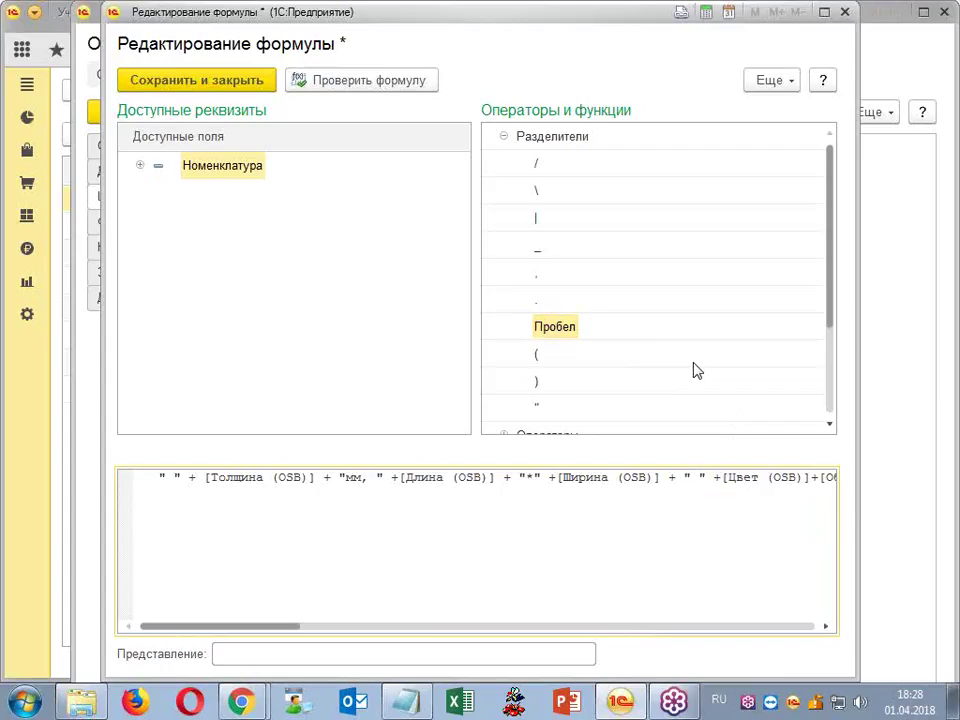
- Change the quoted separator between [Ширина (OSB)] and [Цвет (OSB)] to "м, цвет - "
{"action": "type", "text": "м"}
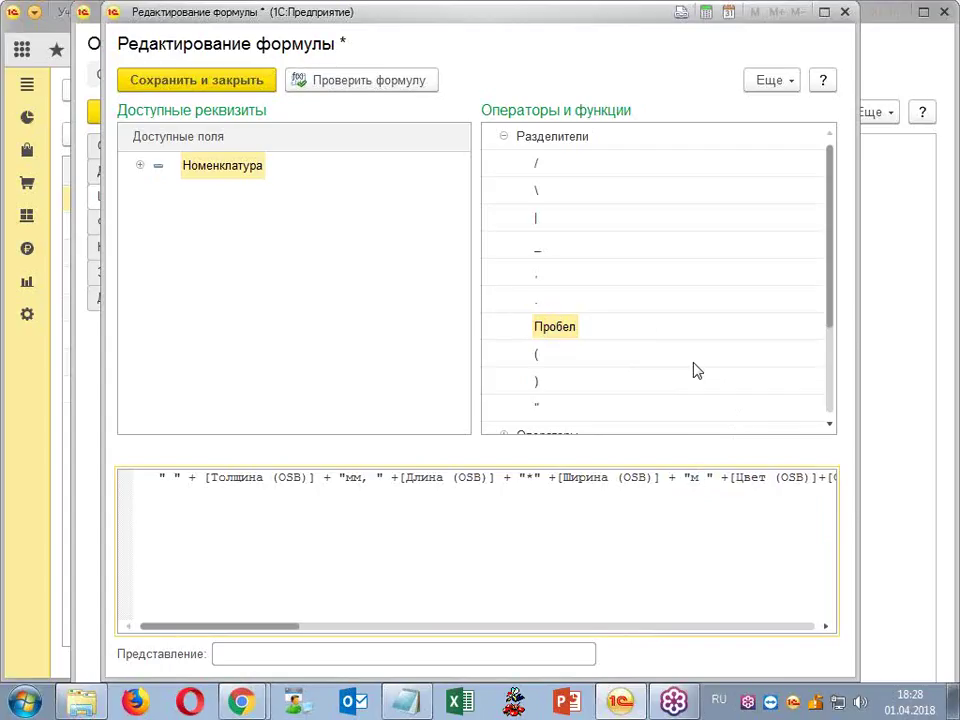
{"action": "type", "text": ","}
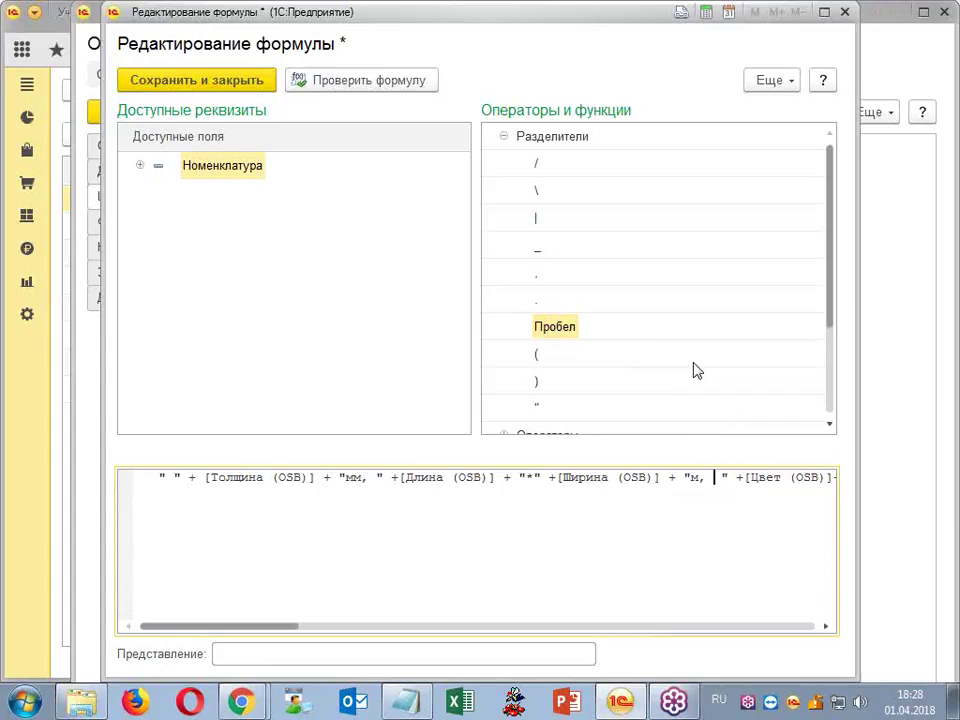
{"action": "type", "text": "цвет "}
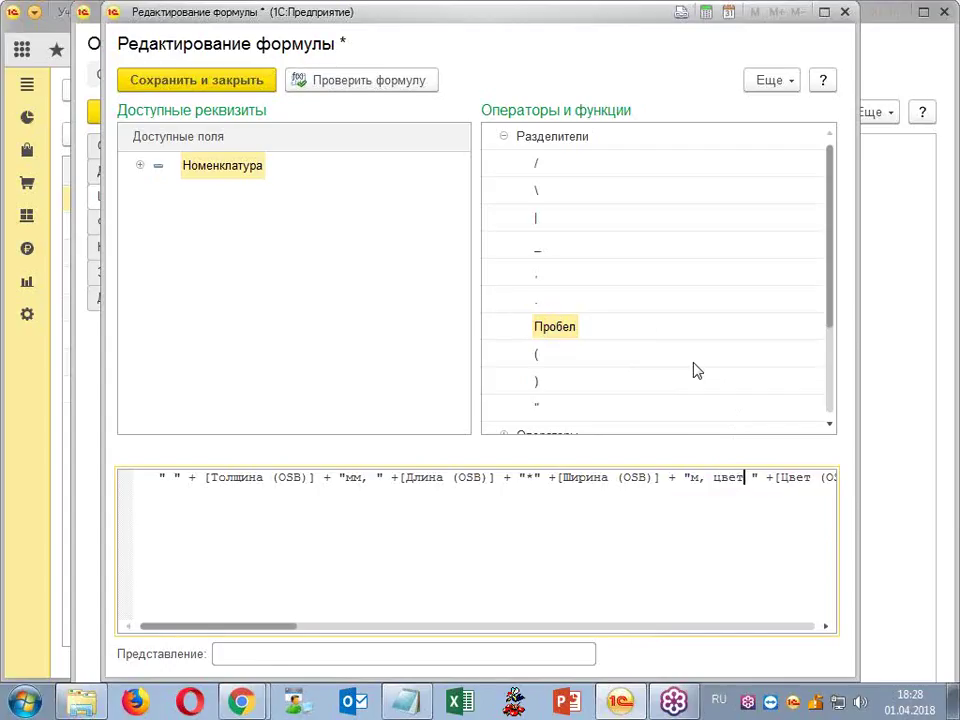
{"action": "type", "text": "-"}
{"action": "key", "text": "Left"}
{"action": "key", "text": "Left"}
{"action": "key", "text": "Right"}
{"action": "key", "text": "Right"}
{"action": "key", "text": "BackSpace"}
- Insert a space separator between [Цвет (OSB)] and [Обработка (OSB)], and remove the duplicate plus
{"action": "key", "text": "Right"}
{"action": "key", "text": "Right"}
{"action": "key", "text": "Right"}
{"action": "key", "text": "Right"}
{"action": "key", "text": "Right"}
{"action": "key", "text": "Right"}
{"action": "key", "text": "Right"}
{"action": "key", "text": "Right"}
{"action": "key", "text": "Right"}
{"action": "key", "text": "Right"}
{"action": "key", "text": "Right"}
{"action": "key", "text": "Right"}
{"action": "key", "text": "Right"}
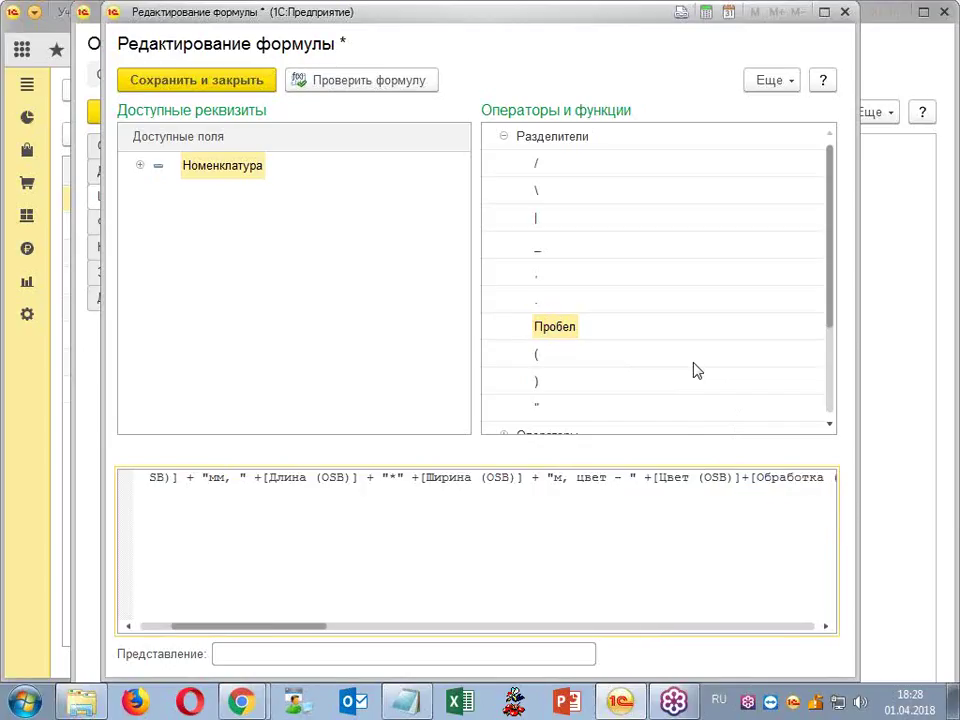
{"action": "key", "text": "Right"}
{"action": "key", "text": "Right"}
{"action": "double_click", "coordinate": [574, 327]}
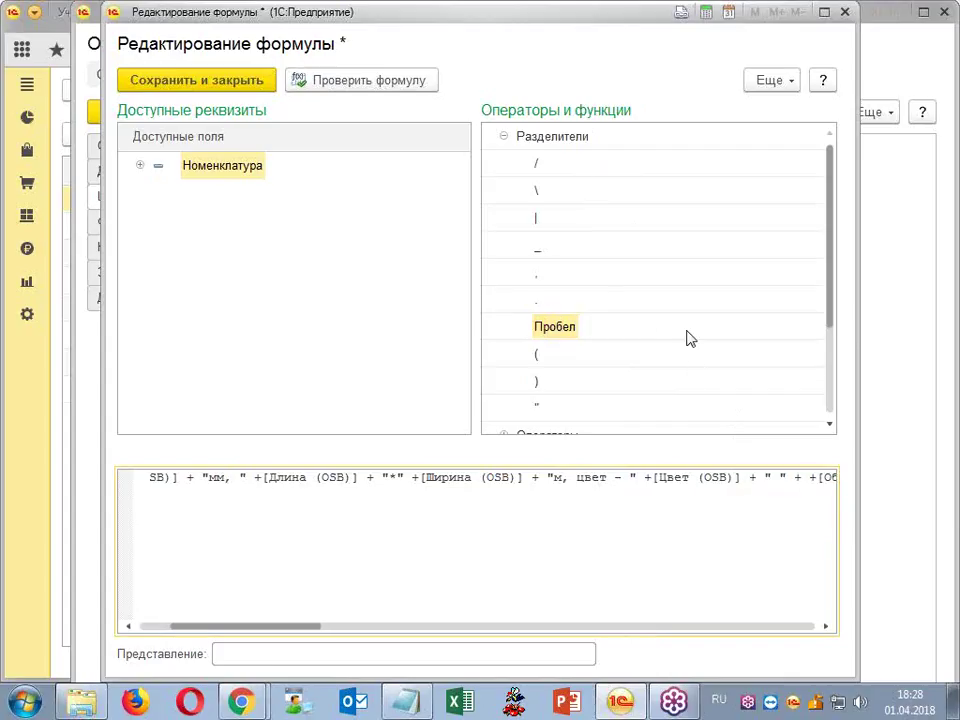
{"action": "key", "text": "BackSpace"}
{"action": "key", "text": "BackSpace"}
- Extend the quoted separator before [Обработка (OSB)] to read ", обработка - "
{"action": "key", "text": "Left"}
{"action": "key", "text": "Left"}
{"action": "key", "text": "Left"}
{"action": "type", "text": ", обработка"}
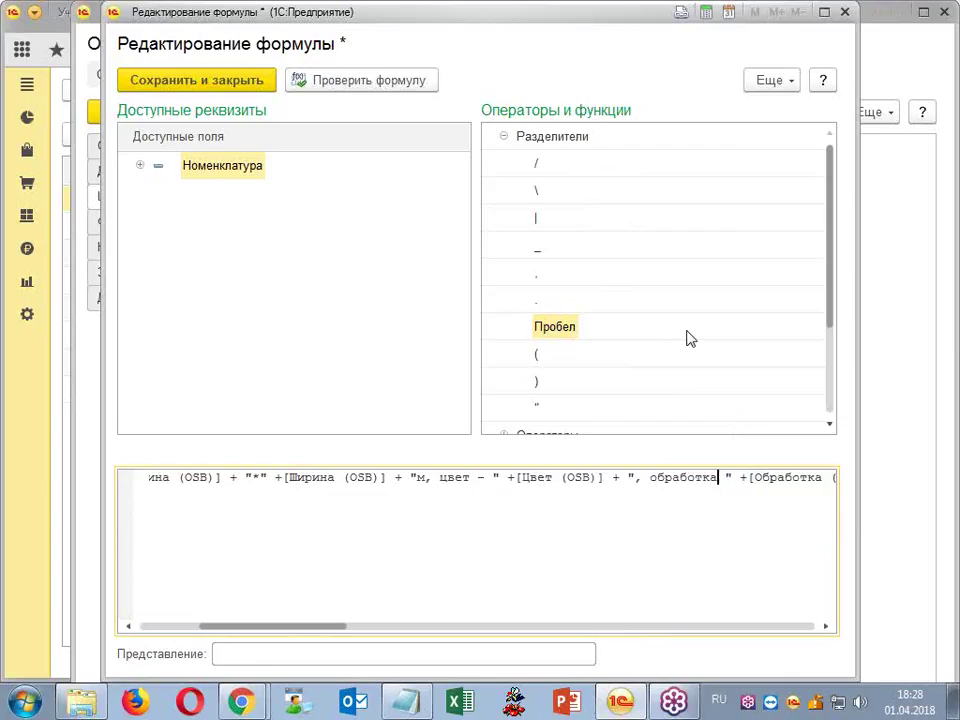
{"action": "type", "text": " -"}
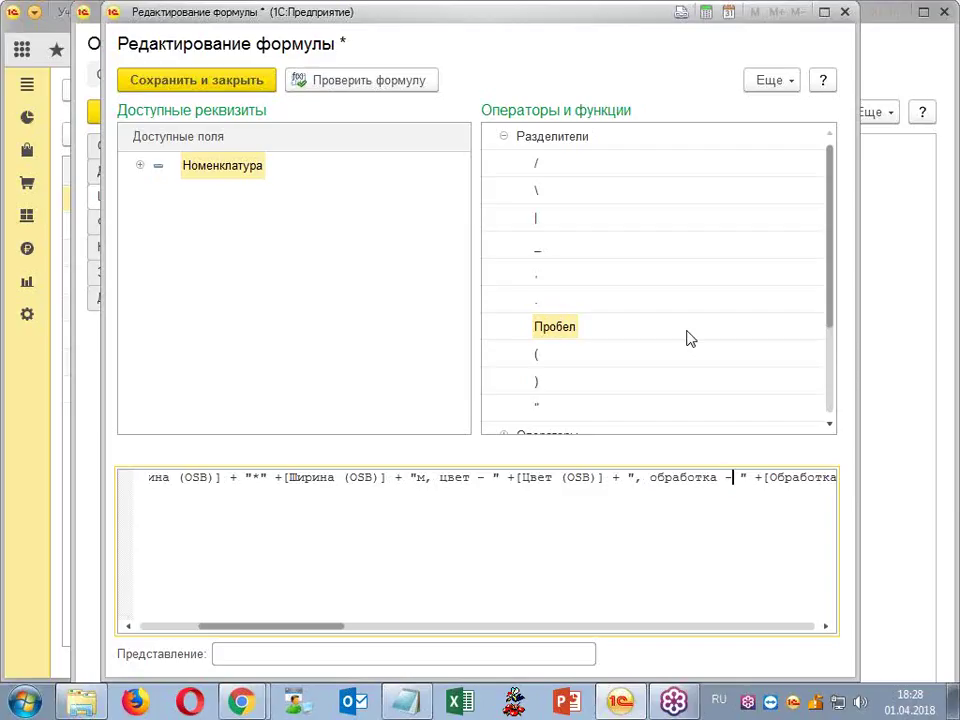
- Check and save the working-name formula, and save and close the OSB item kind
{"action": "left_click", "coordinate": [321, 84]}
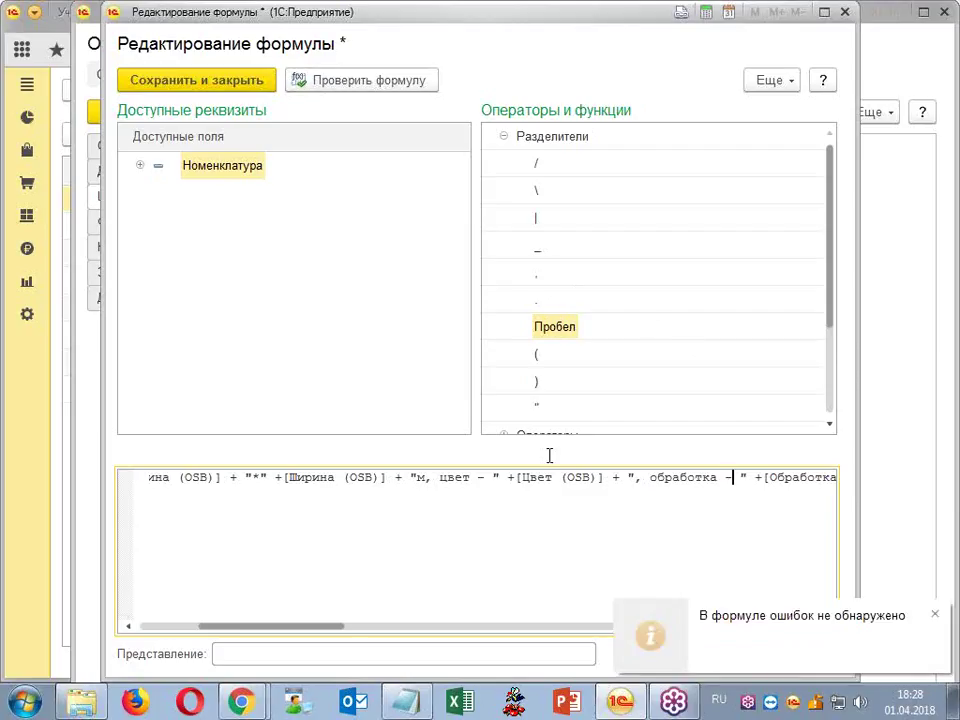
{"action": "left_click", "coordinate": [236, 82]}
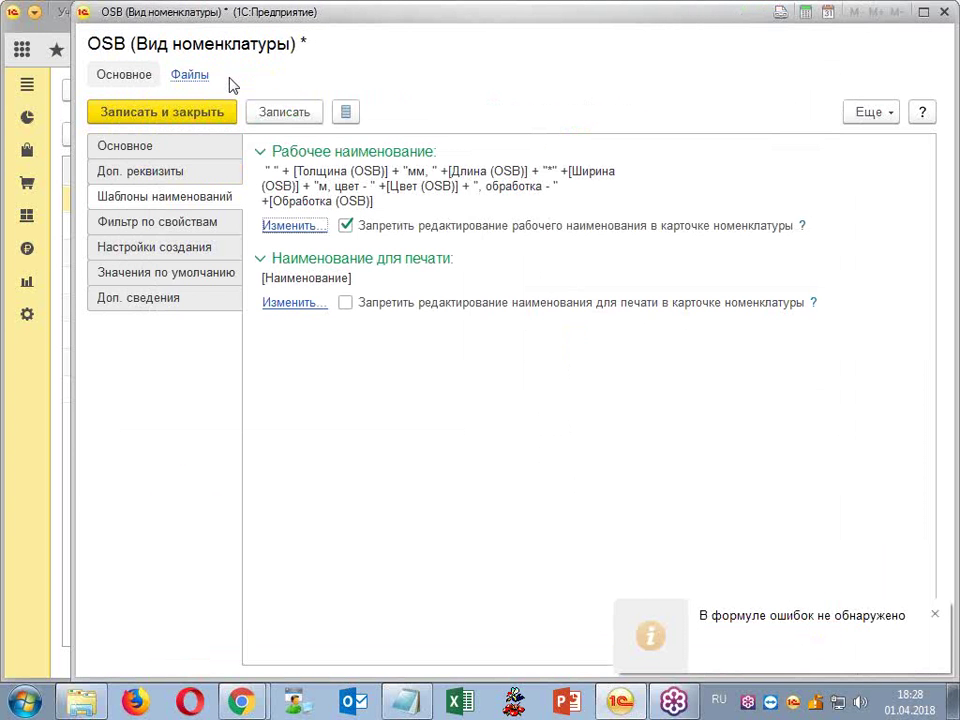
{"action": "left_click", "coordinate": [210, 118]}
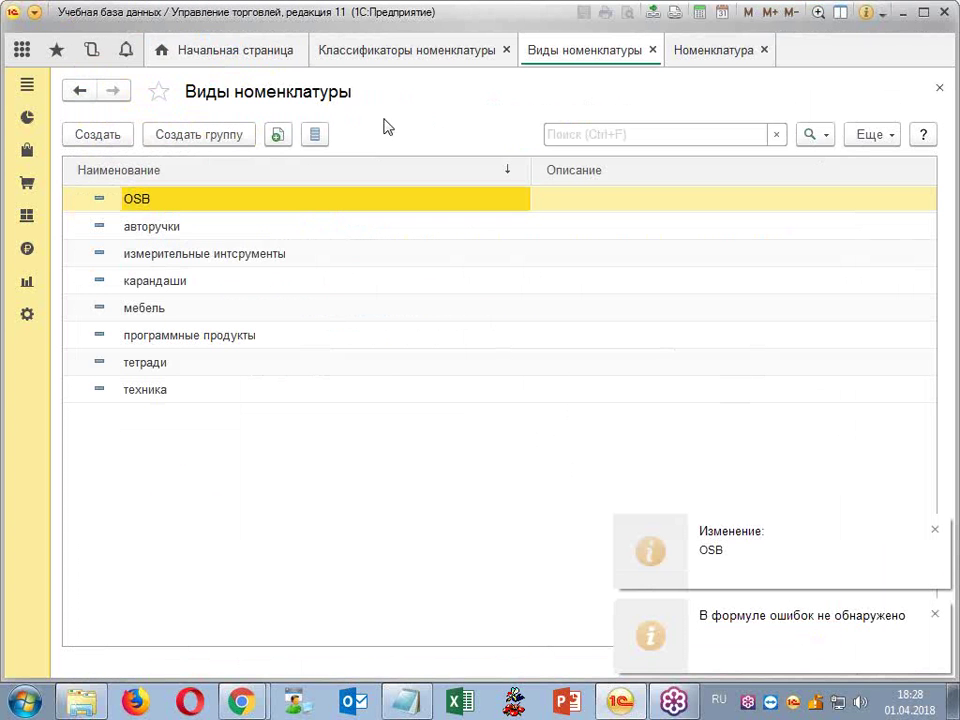
- Create a new item of the kind OSB in Номенклатура and show all of its attributes
{"action": "left_click", "coordinate": [724, 56]}
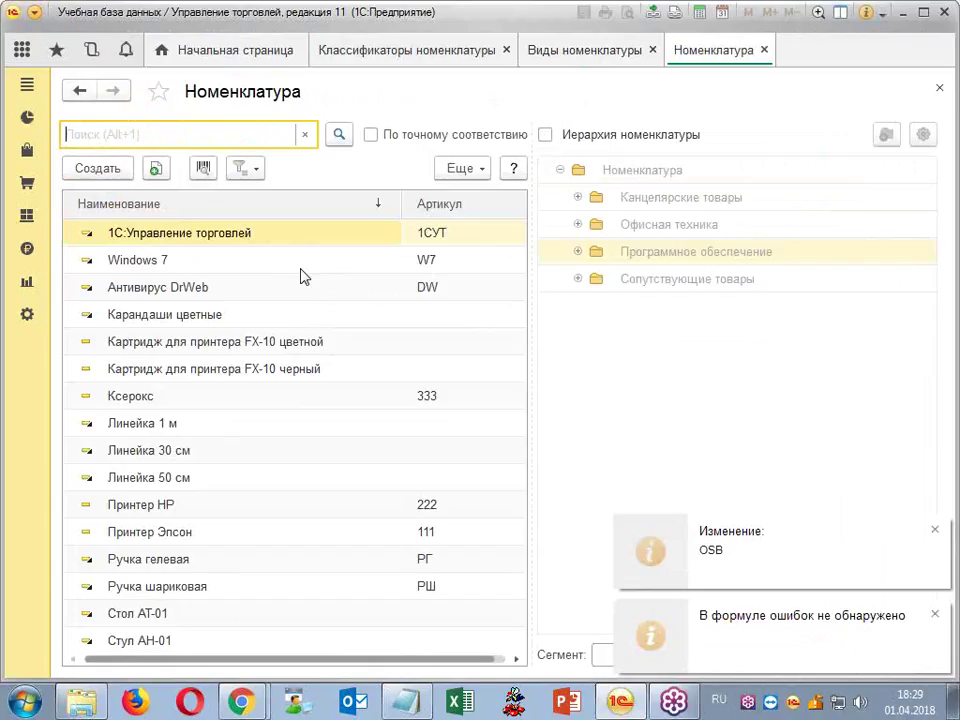
{"action": "left_click", "coordinate": [84, 168]}
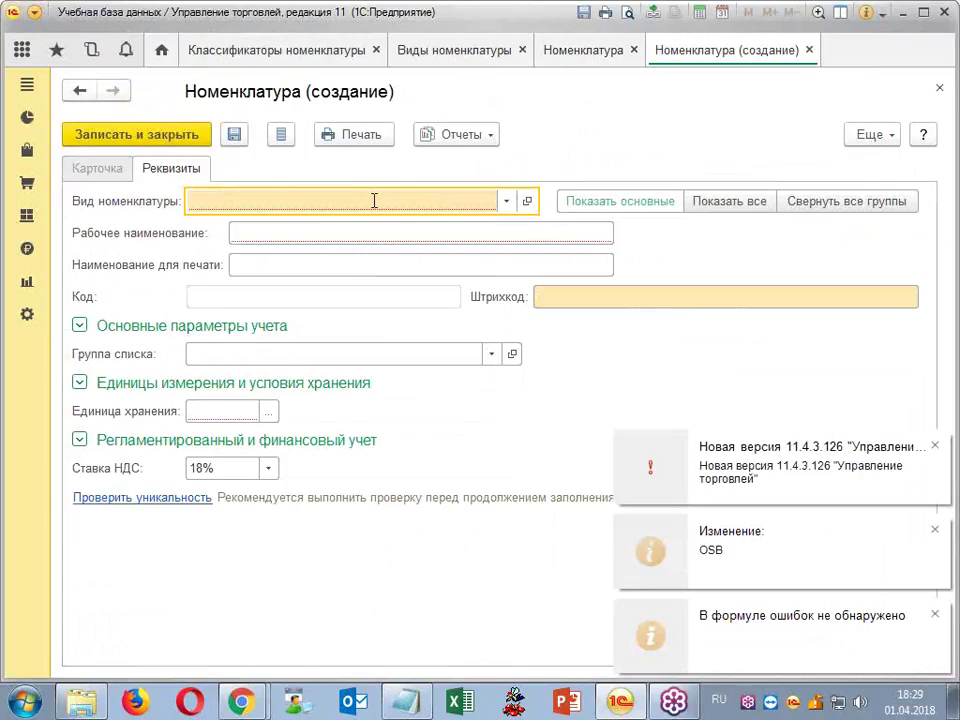
{"action": "type", "text": "щ"}
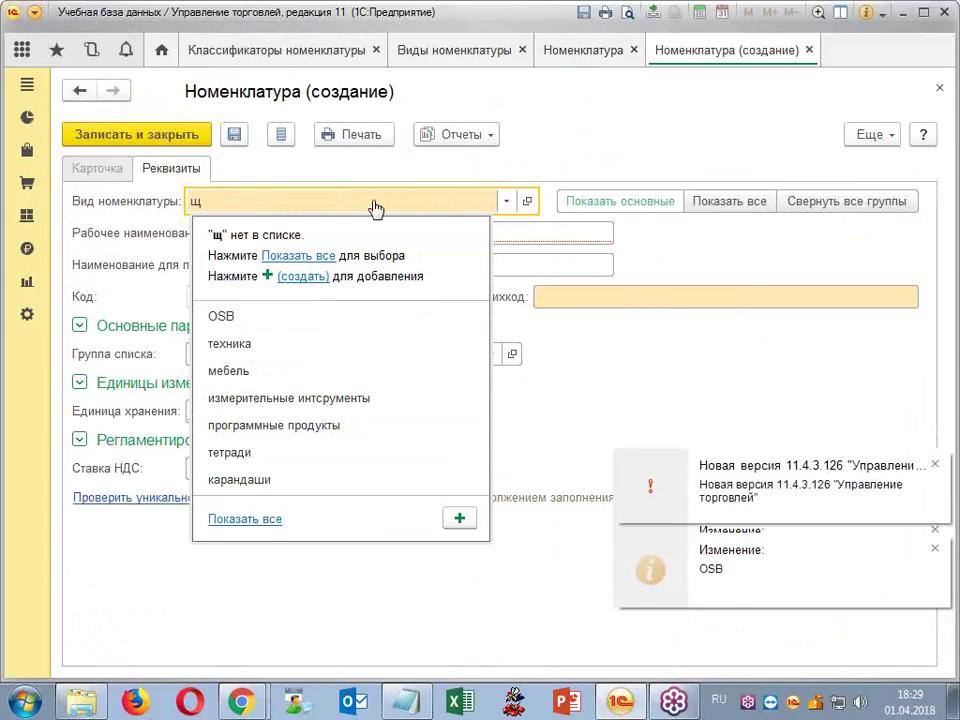
{"action": "left_click", "coordinate": [244, 321]}
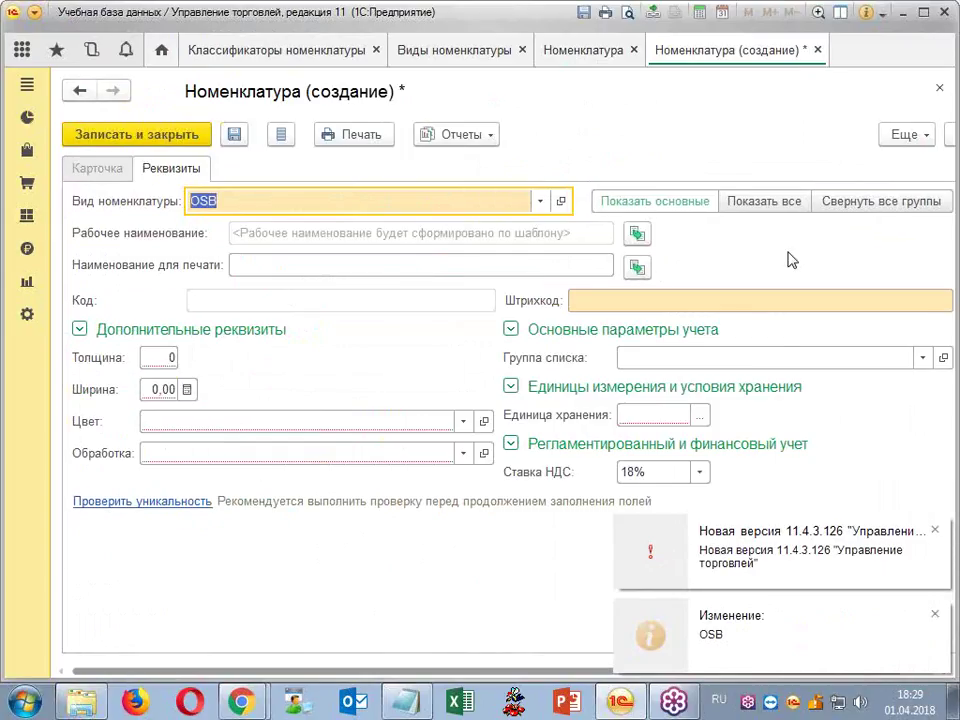
{"action": "left_click", "coordinate": [789, 200]}
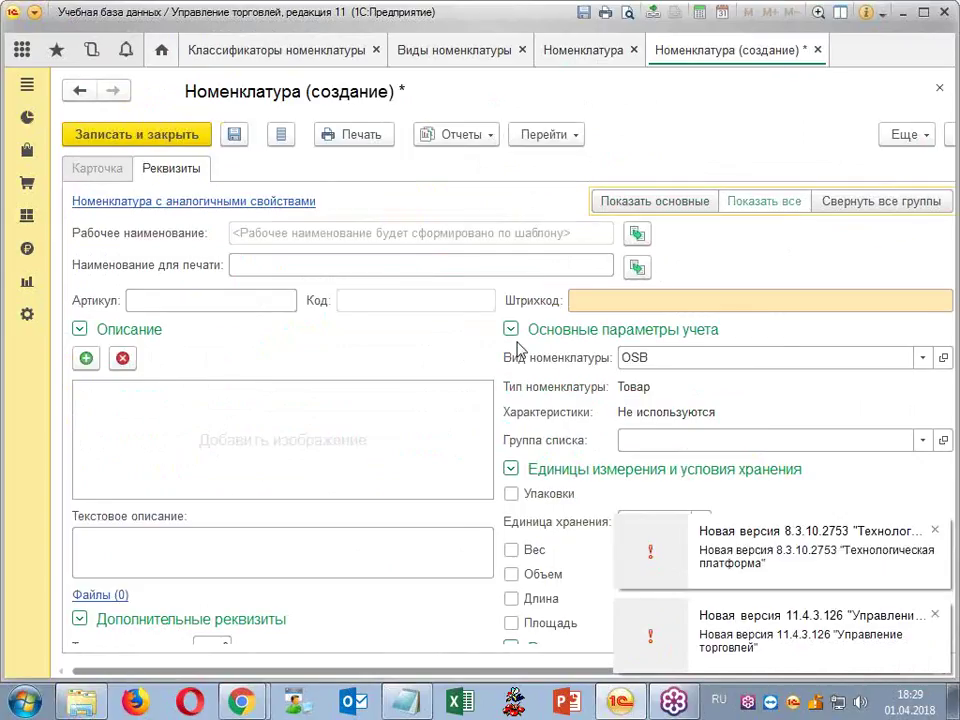
- Set the new item's Толщина to 10, Длина to 2 and Ширина to 1
{"action": "scroll", "coordinate": [414, 366], "scroll_direction": "down", "scroll_amount": 5}
{"action": "left_click", "coordinate": [215, 355]}
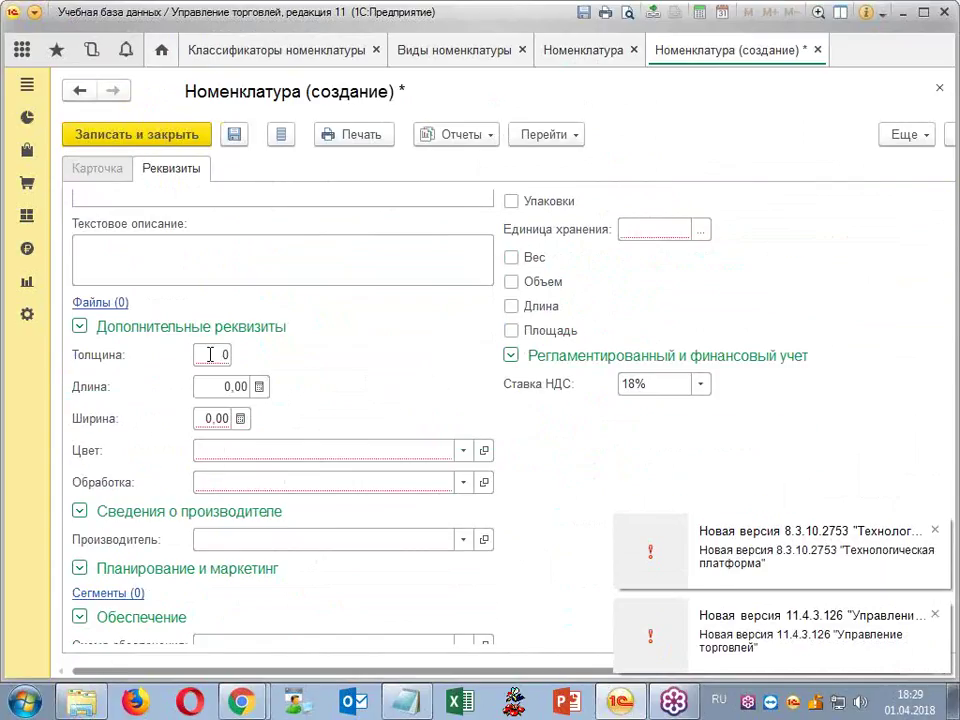
{"action": "type", "text": "10"}
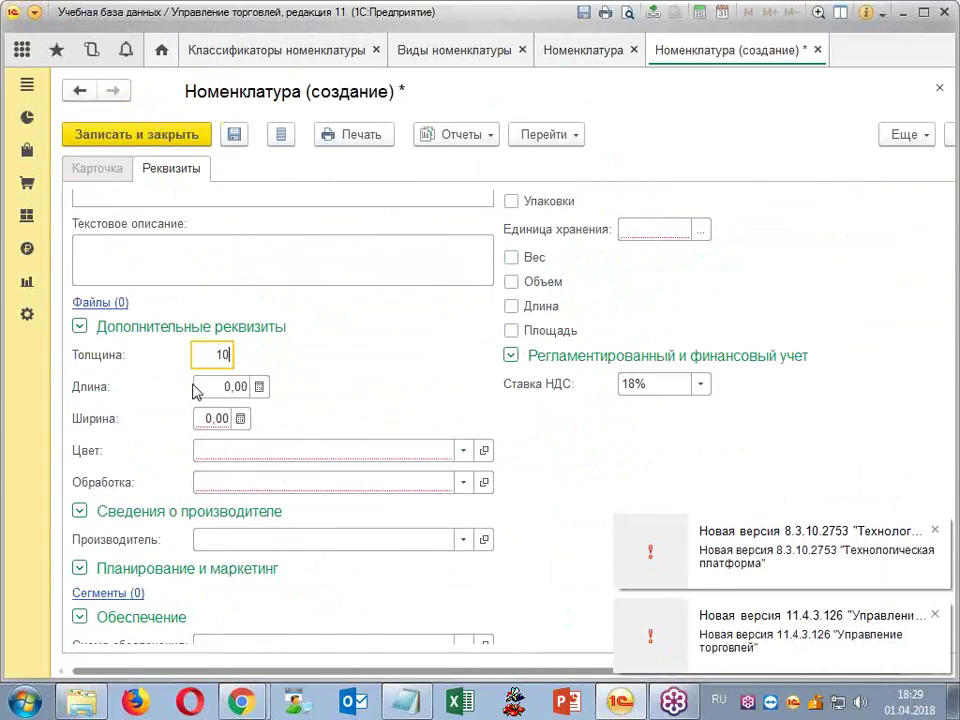
{"action": "left_click", "coordinate": [224, 386]}
{"action": "type", "text": "2"}
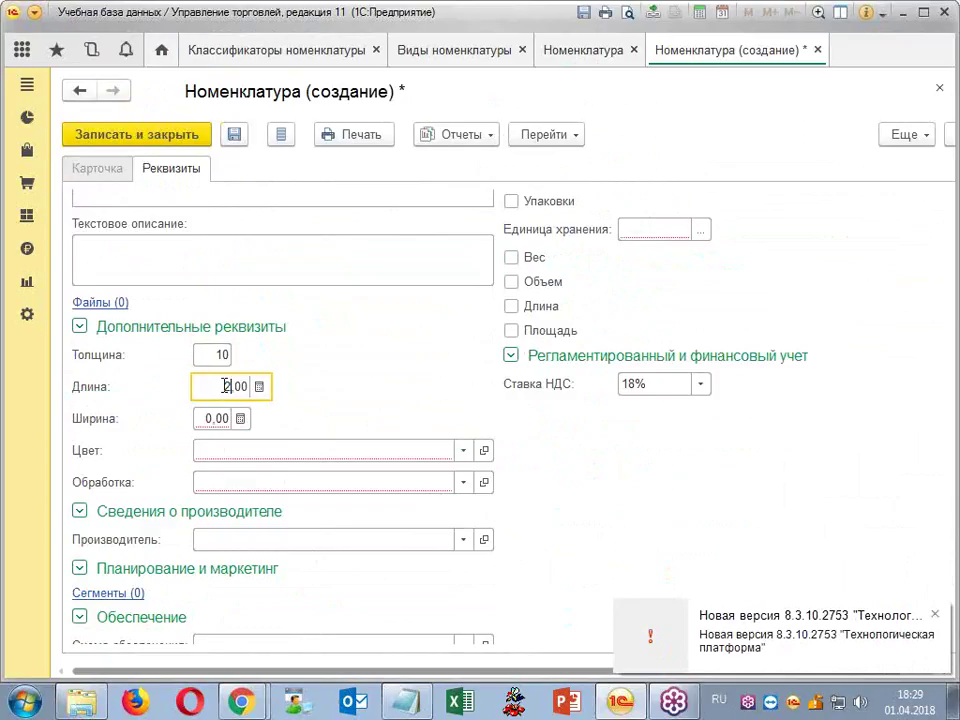
{"action": "left_click", "coordinate": [216, 418]}
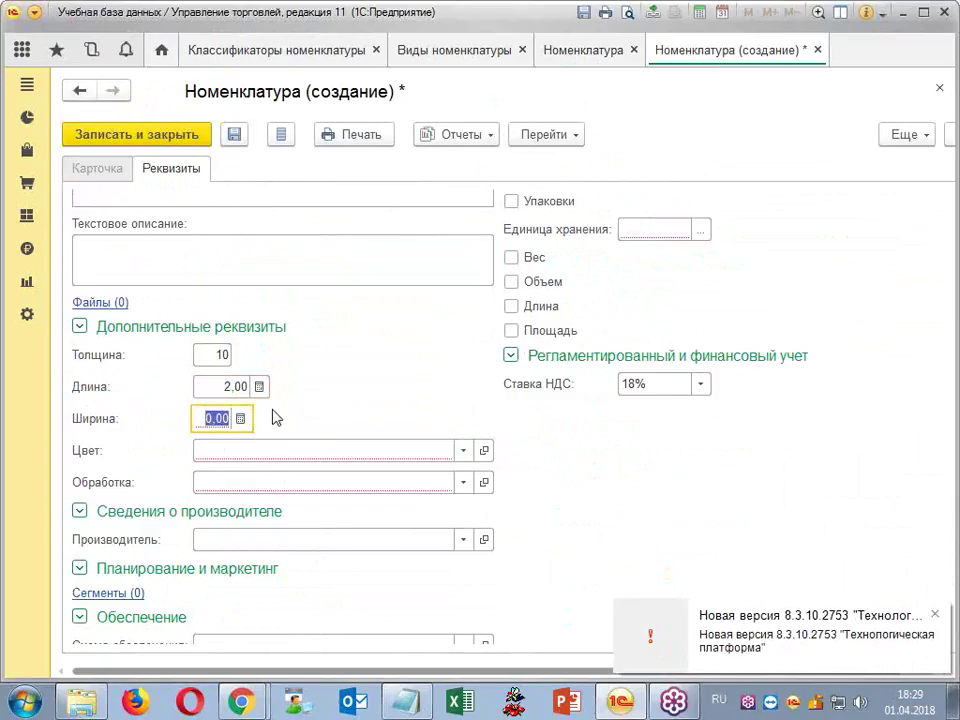
{"action": "type", "text": "1"}
- Set the new item's Цвет to черный and Обработка to лакированая
{"action": "left_click", "coordinate": [266, 447]}
{"action": "left_click", "coordinate": [264, 484]}
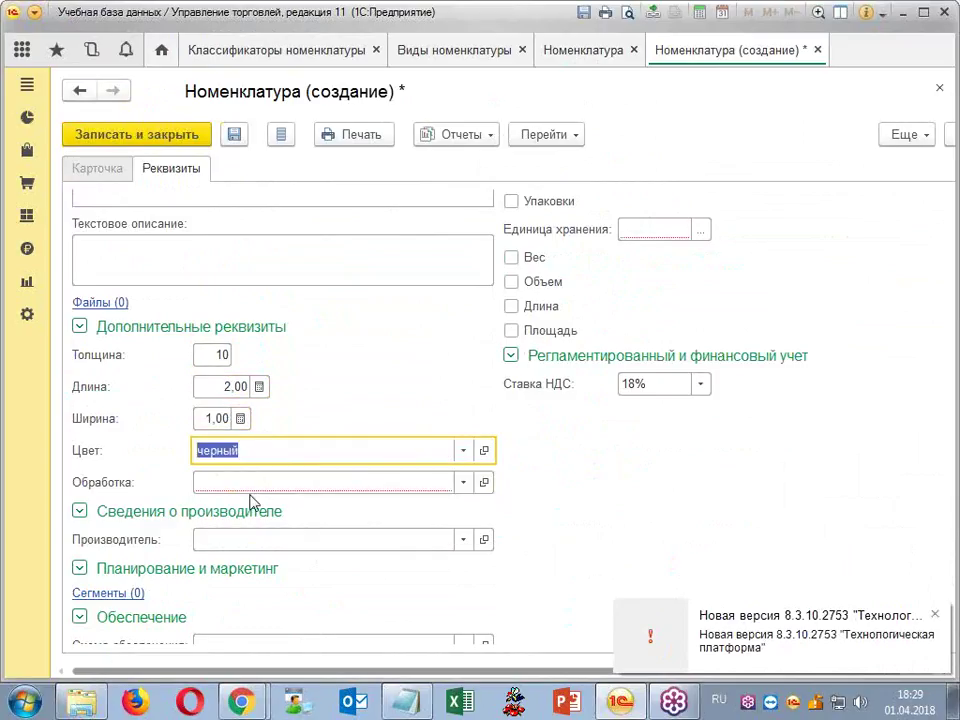
{"action": "left_click", "coordinate": [262, 484]}
{"action": "left_click", "coordinate": [260, 512]}
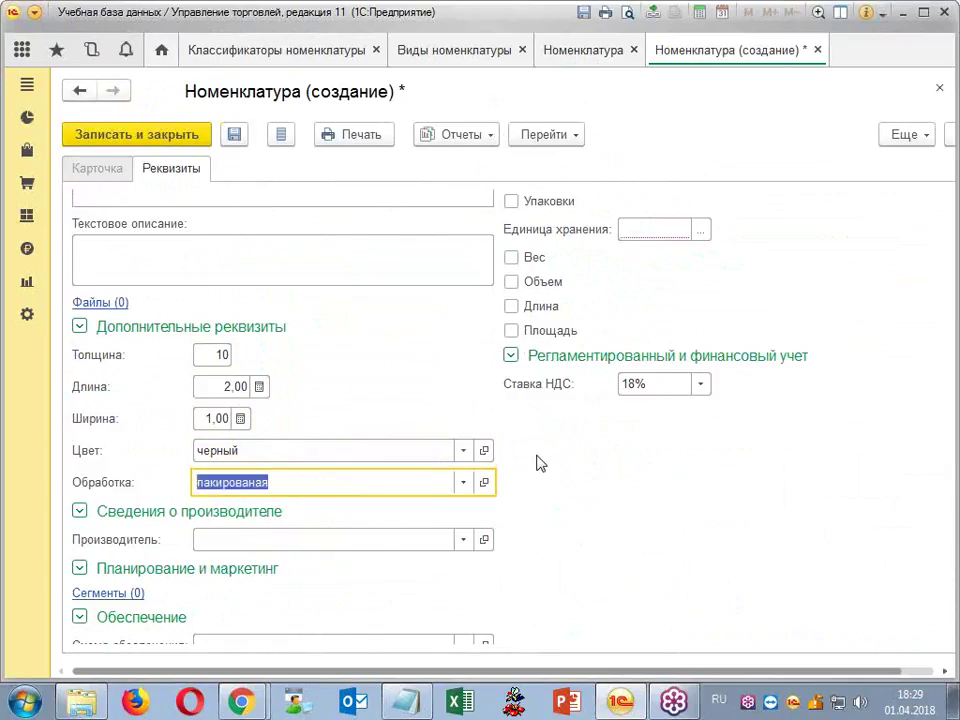
- Generate the item's working name from the template and close the new item without saving it
{"action": "scroll", "coordinate": [500, 400], "scroll_direction": "up", "scroll_amount": 5}
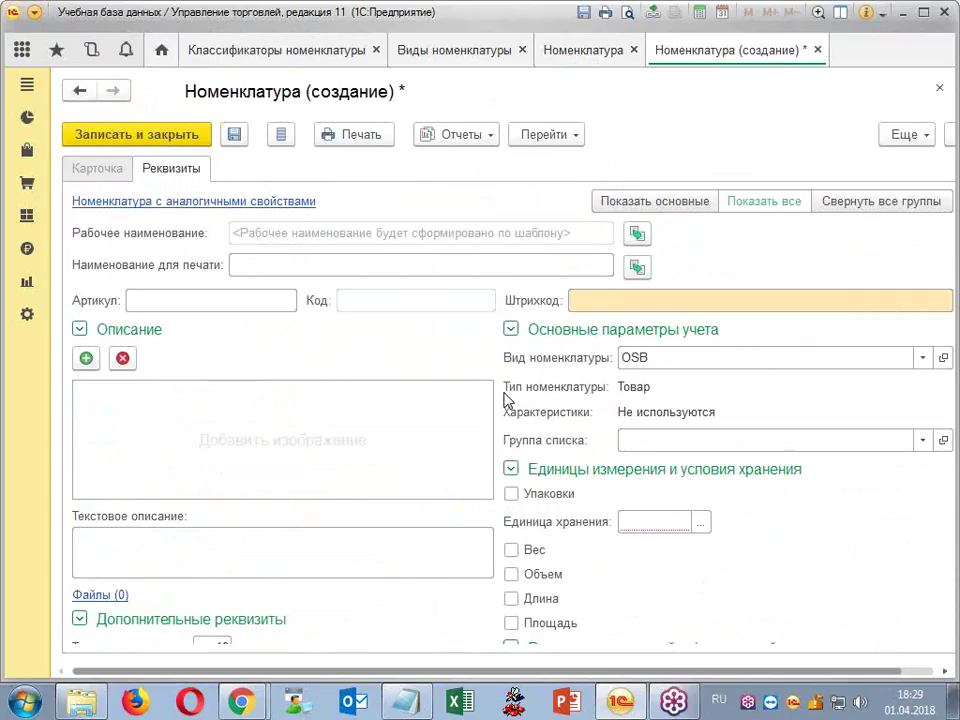
{"action": "left_click", "coordinate": [637, 234]}
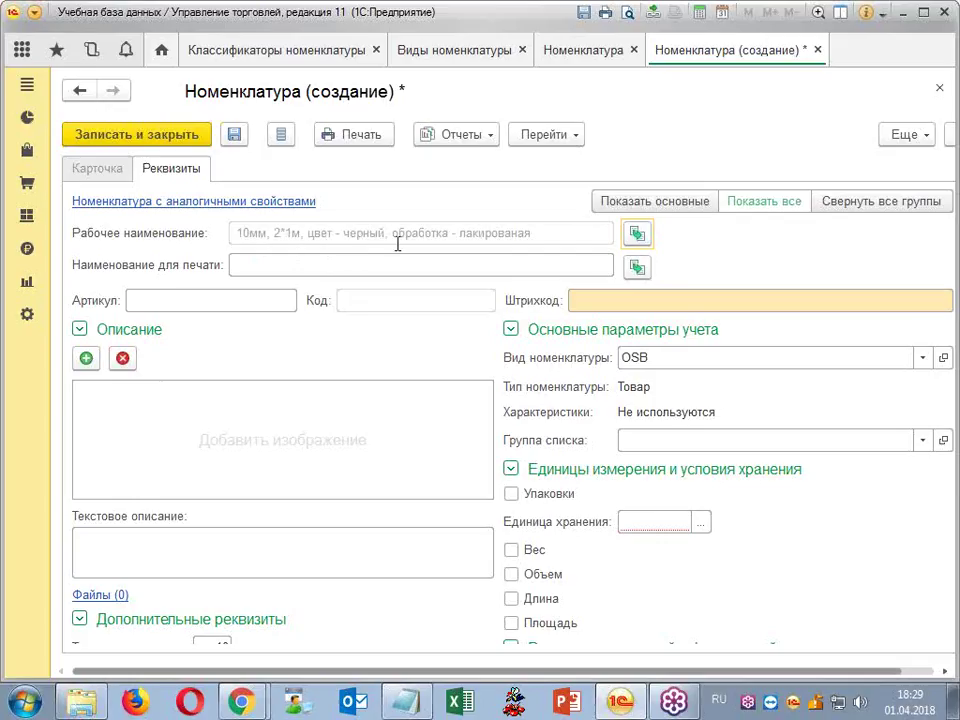
{"action": "left_click", "coordinate": [594, 244]}
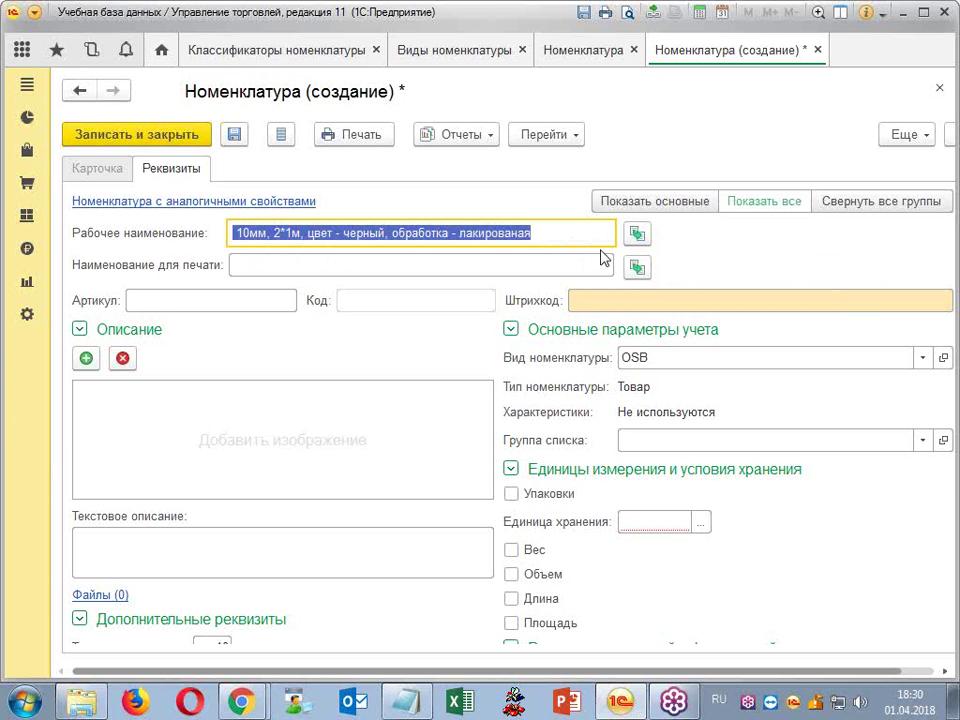
{"action": "left_click", "coordinate": [817, 50]}
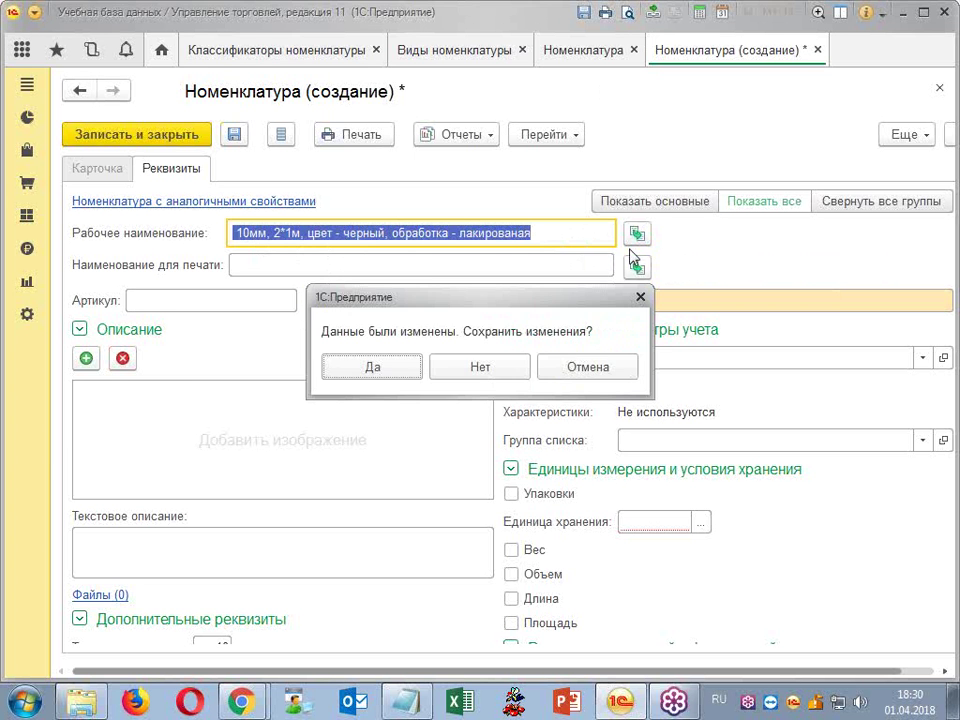
{"action": "left_click", "coordinate": [462, 373]}
- Add an additional attribute named Тип to the OSB item kind and make it mandatory to fill in
{"action": "left_click", "coordinate": [632, 47]}
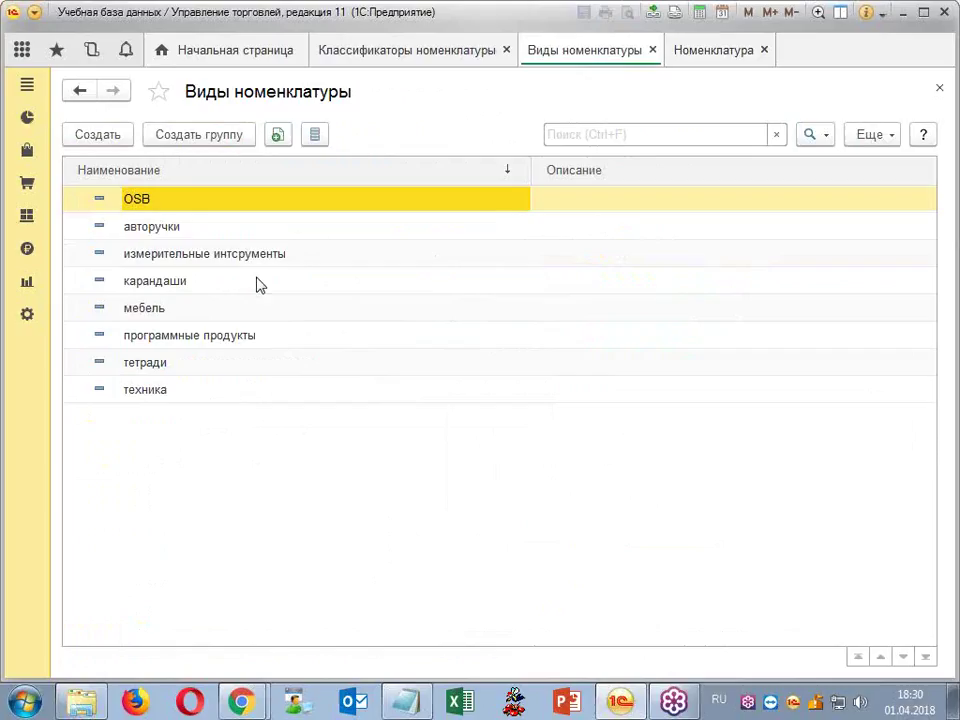
{"action": "double_click", "coordinate": [141, 198]}
{"action": "left_click", "coordinate": [178, 174]}
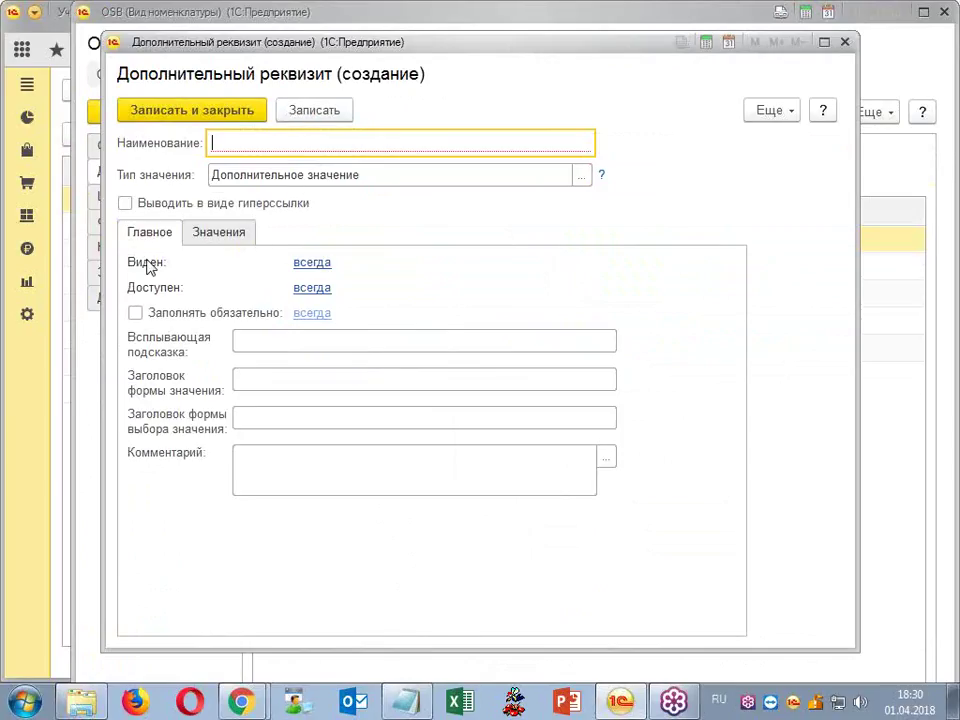
{"action": "left_click", "coordinate": [135, 312]}
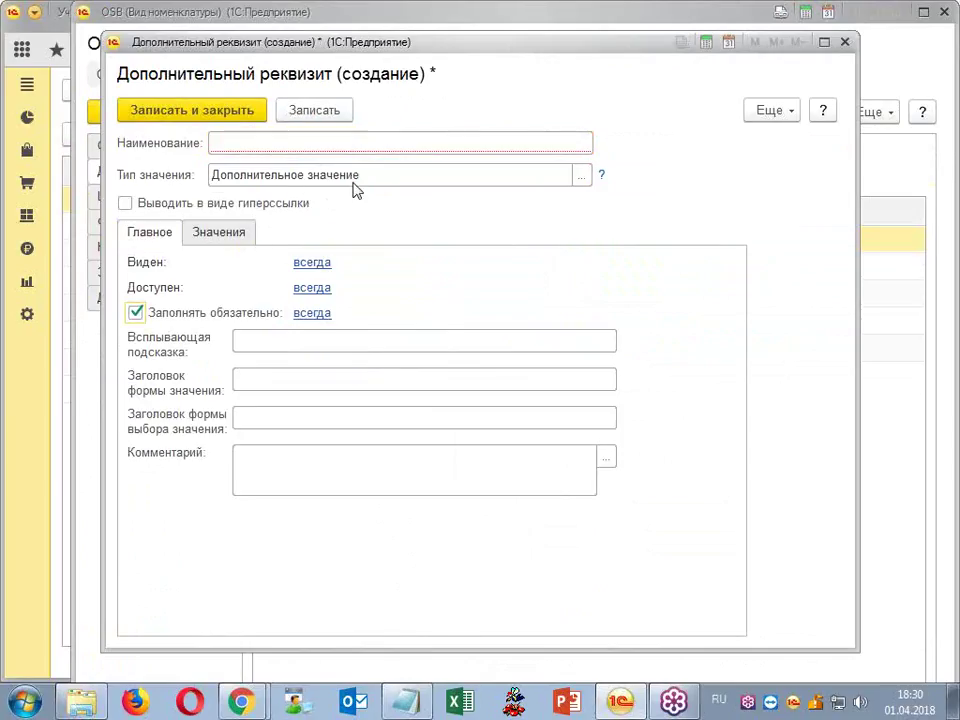
{"action": "left_click", "coordinate": [333, 141]}
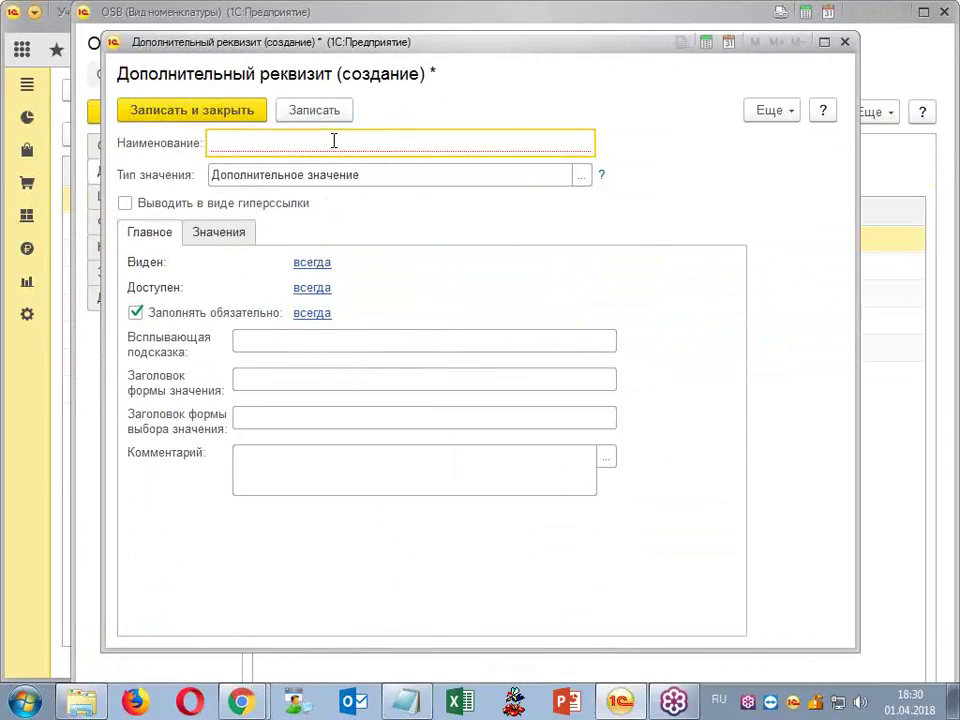
{"action": "type", "text": "Тип"}
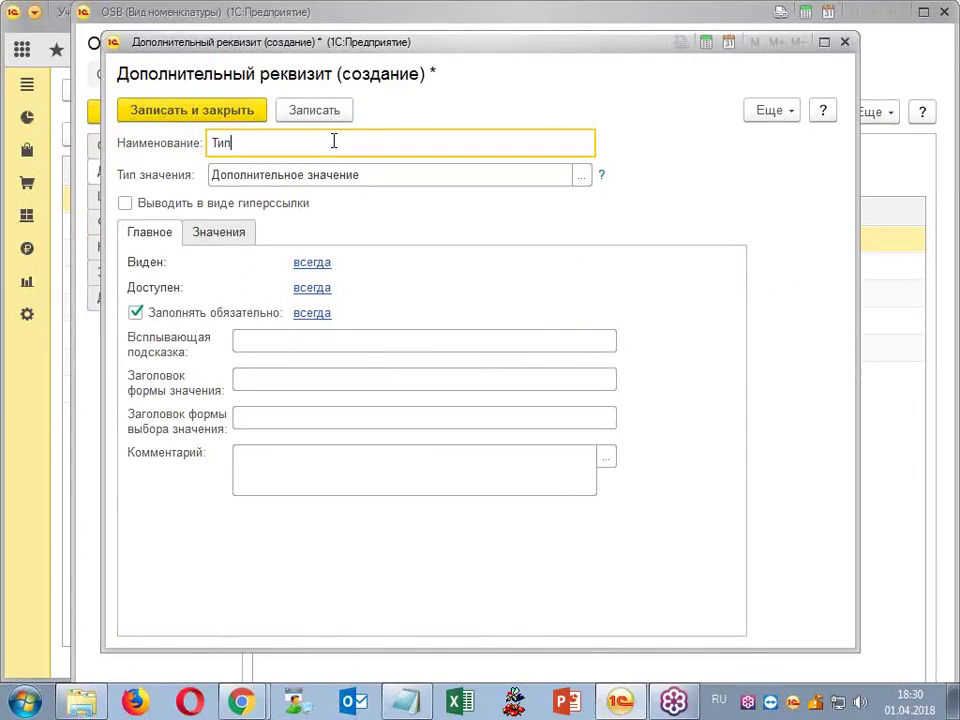
- Save the Тип attribute and add the value OSB-1 to its list of values
{"action": "left_click", "coordinate": [208, 232]}
{"action": "left_click", "coordinate": [196, 274]}
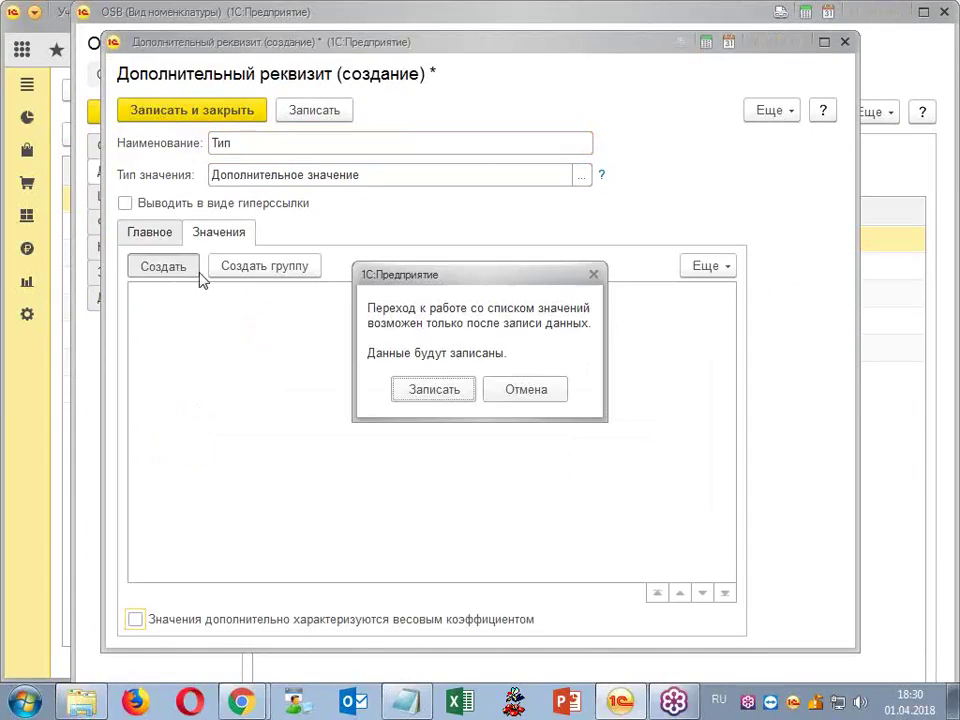
{"action": "left_click", "coordinate": [447, 393]}
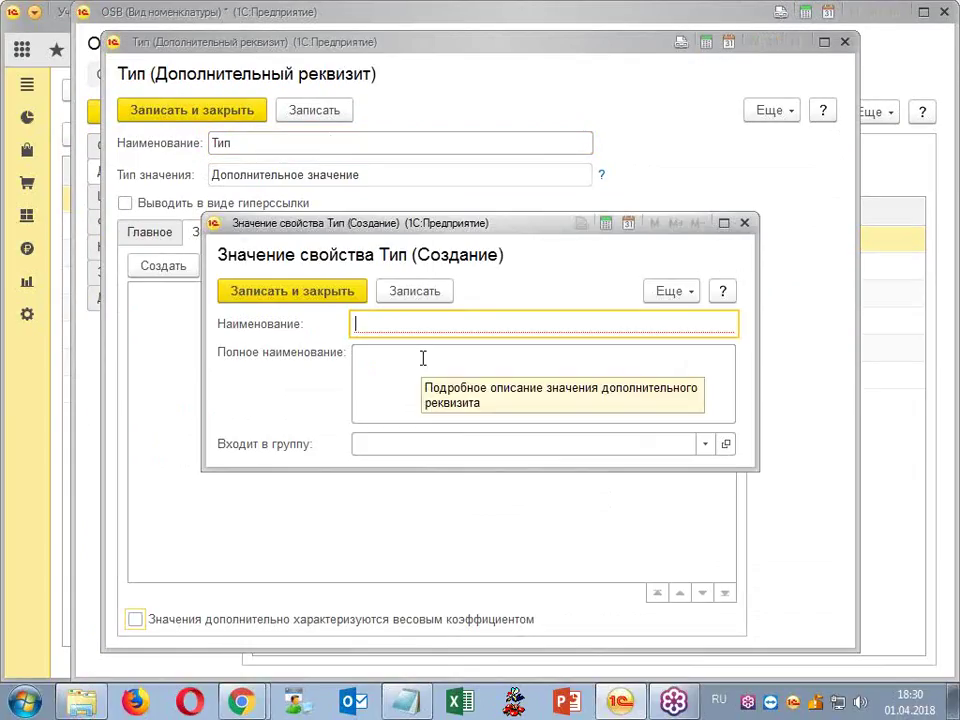
{"action": "type", "text": "О"}
{"action": "key", "text": "alt+shift"}
{"action": "type", "text": "S"}
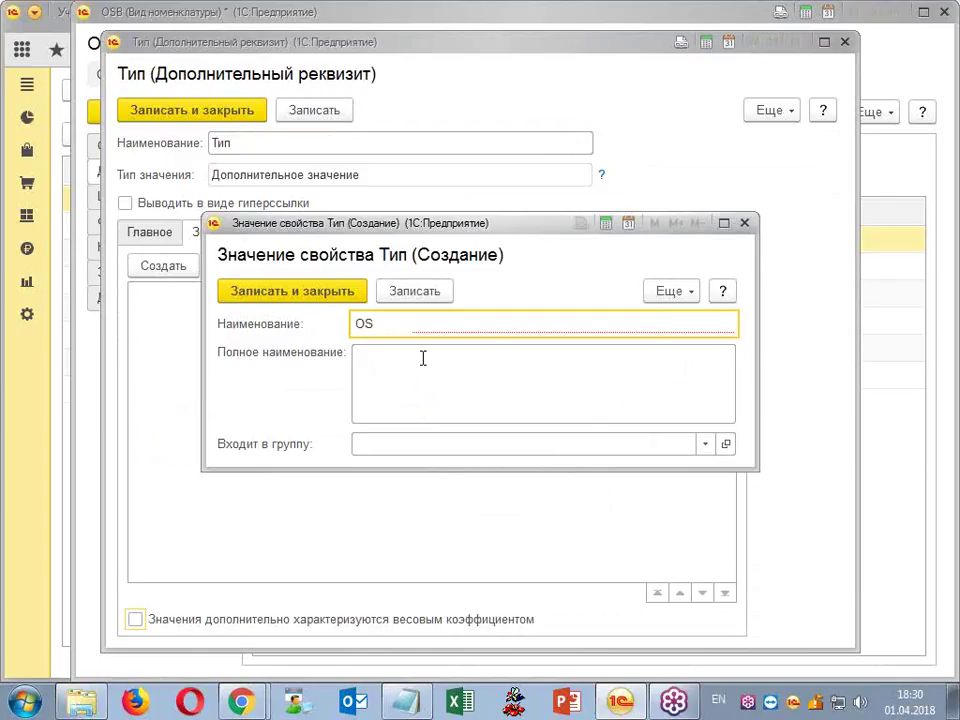
{"action": "type", "text": "B-1"}
{"action": "left_click", "coordinate": [293, 290]}
- Add the values OSB-2 and OSB-3 to the Тип attribute, then save and close the attribute
{"action": "left_click", "coordinate": [170, 268]}
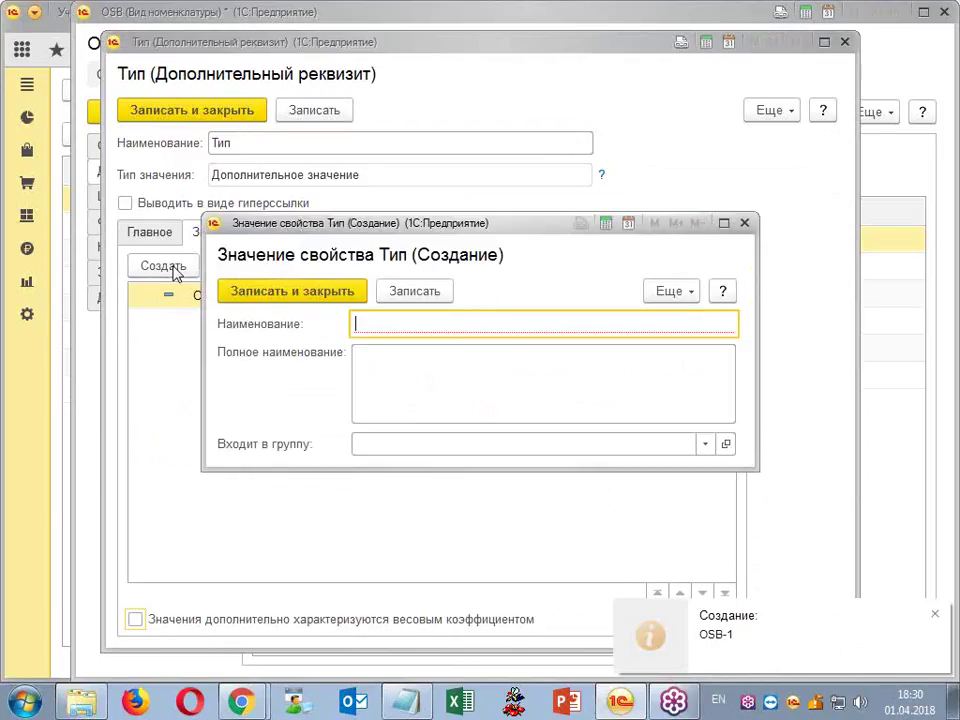
{"action": "type", "text": "O"}
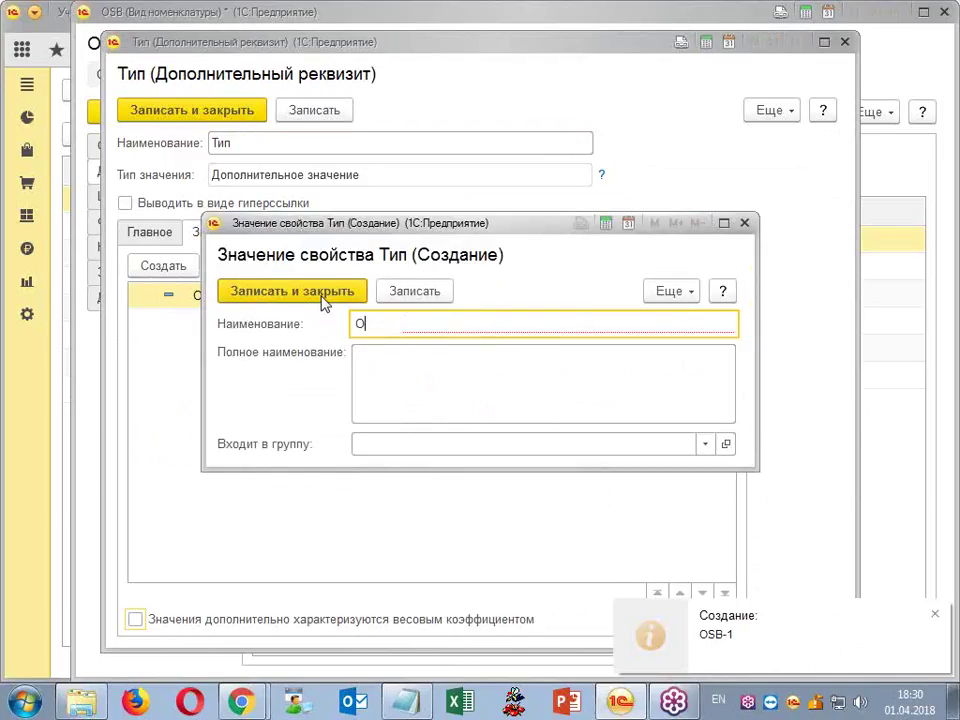
{"action": "type", "text": "SB-2"}
{"action": "left_click", "coordinate": [322, 297]}
{"action": "left_click", "coordinate": [158, 270]}
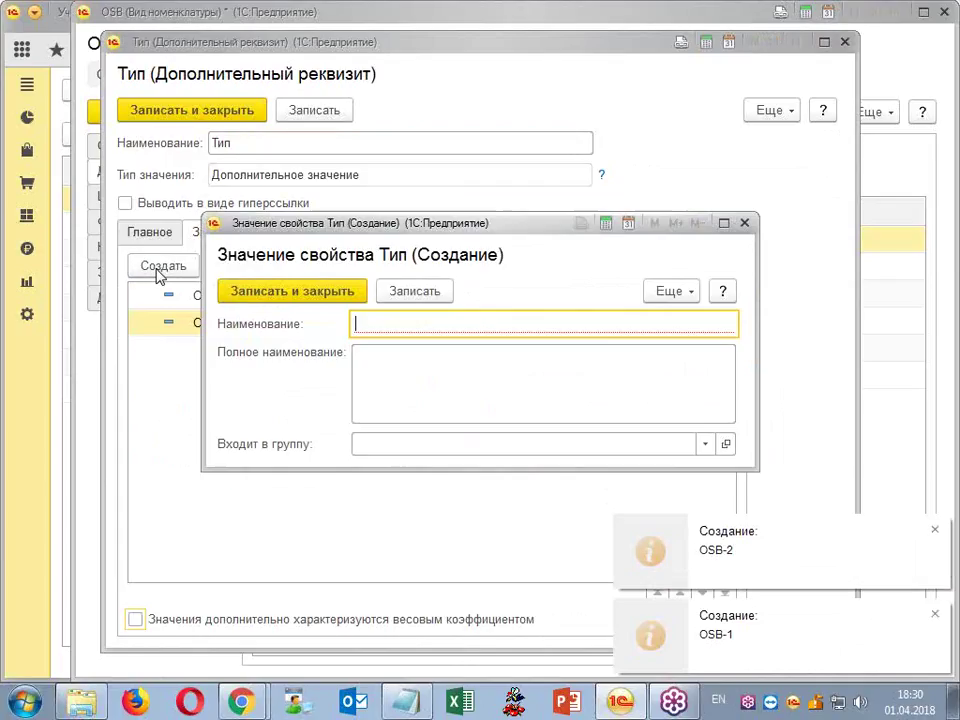
{"action": "type", "text": "OSB-2"}
{"action": "key", "text": "BackSpace"}
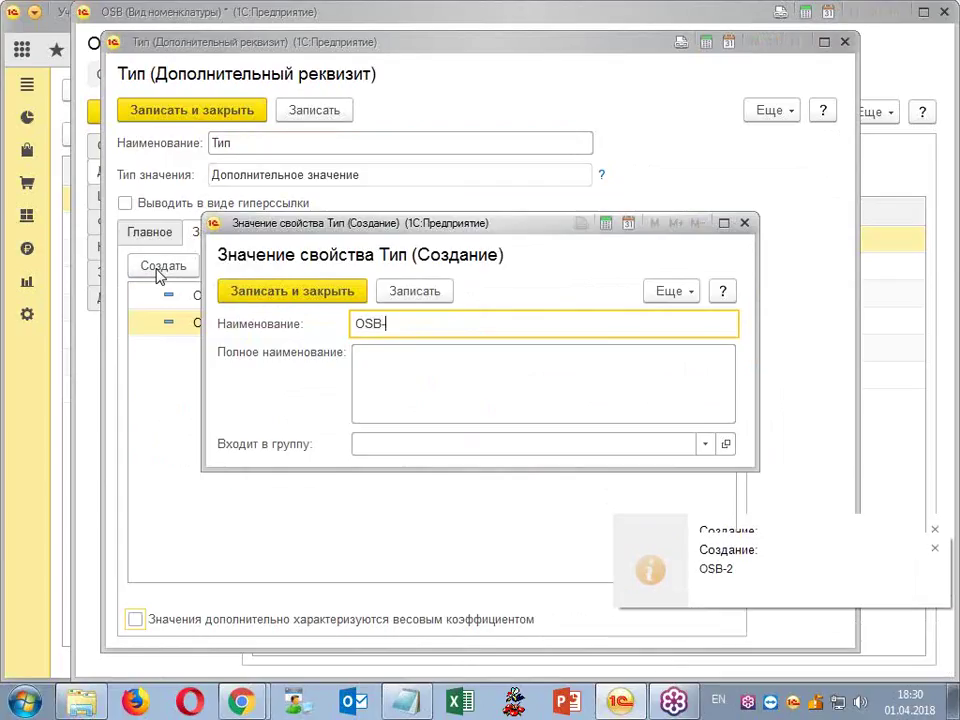
{"action": "type", "text": "3"}
{"action": "left_click", "coordinate": [246, 294]}
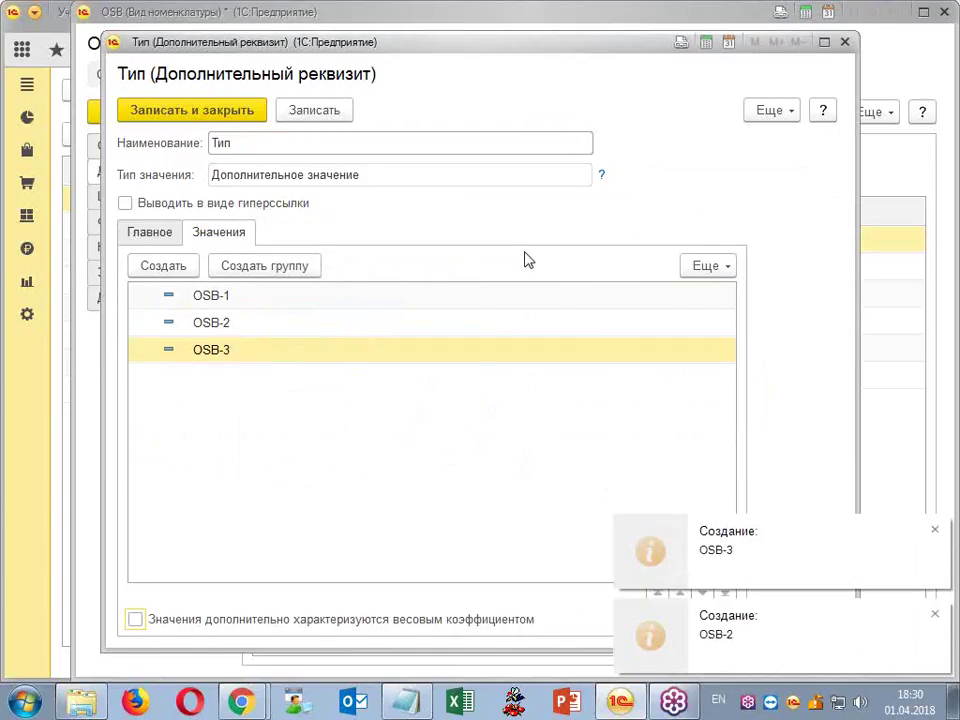
{"action": "left_click", "coordinate": [229, 112]}
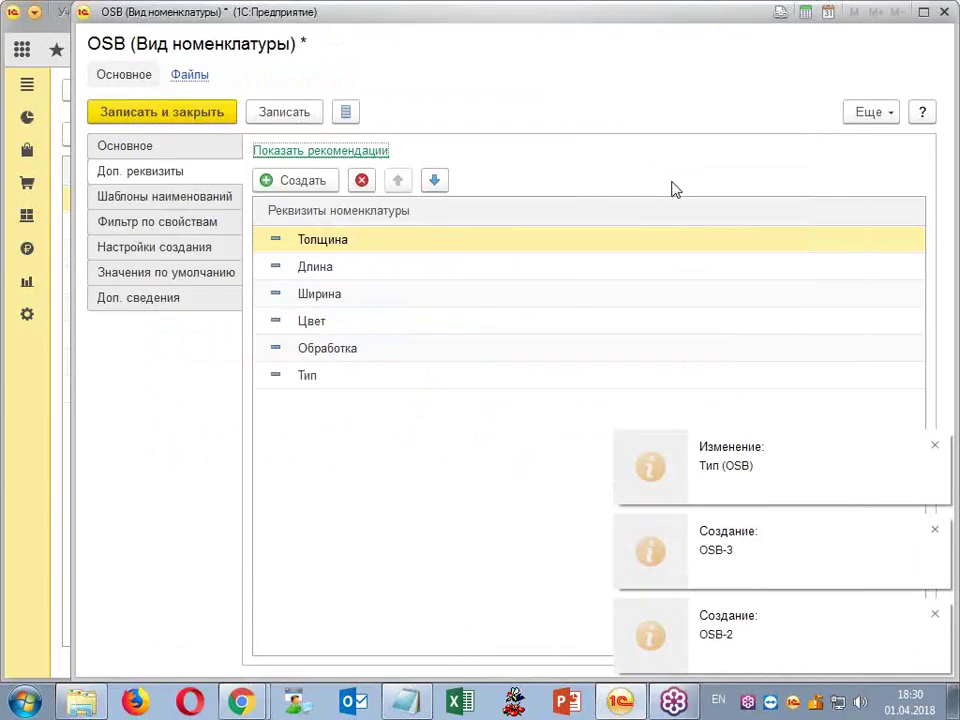
- Open the OSB working-name formula, agreeing to save the item kind, and insert the Тип (OSB) field at its beginning
{"action": "left_click", "coordinate": [158, 201]}
{"action": "left_click", "coordinate": [298, 225]}
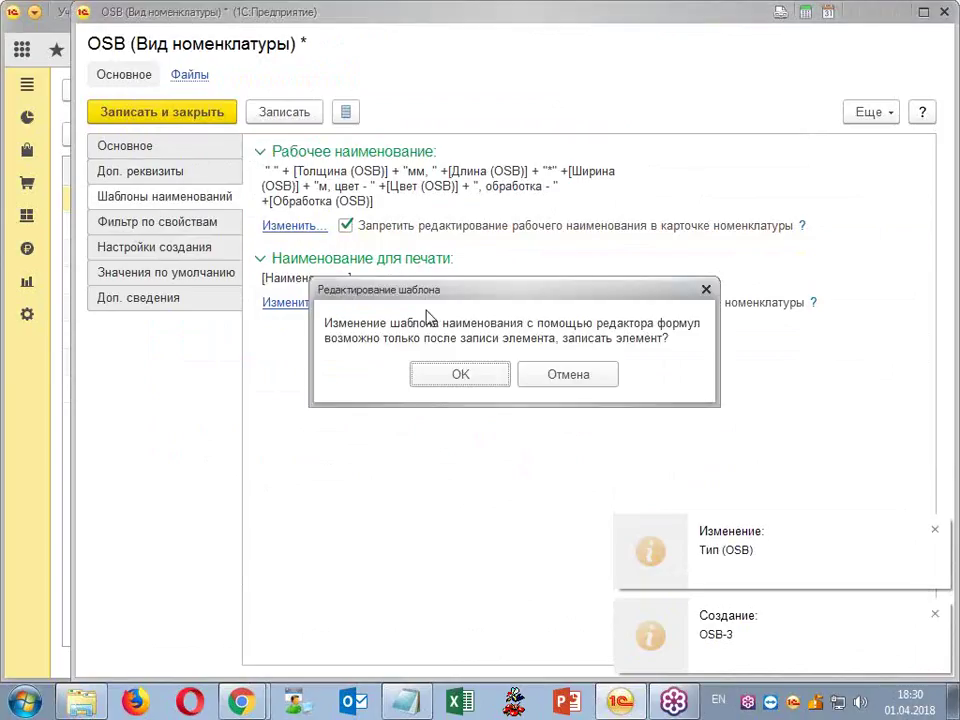
{"action": "left_click", "coordinate": [470, 380]}
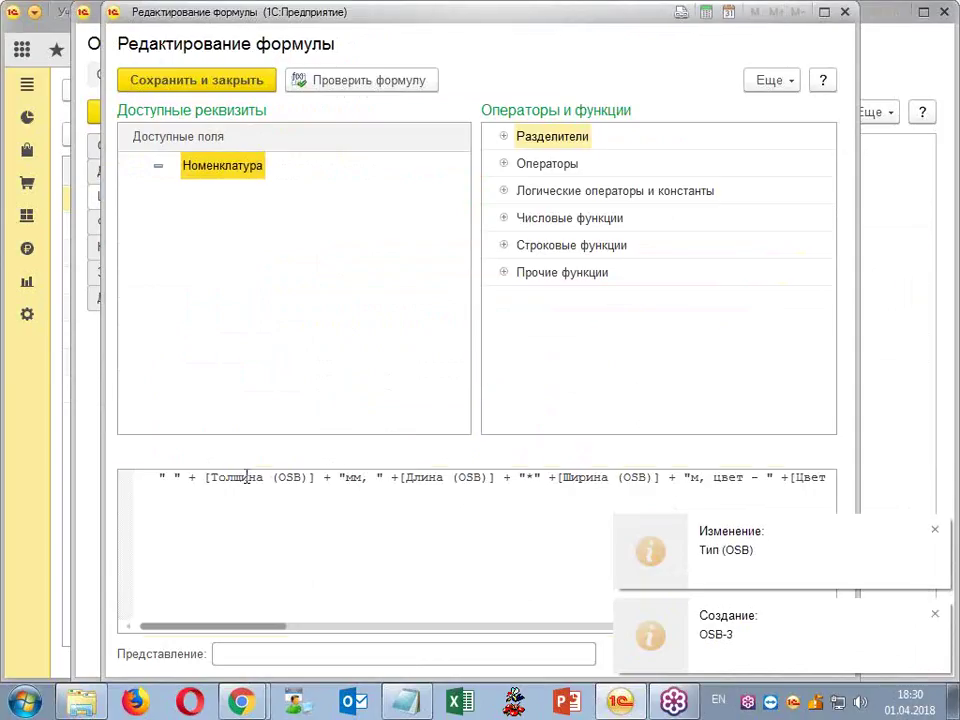
{"action": "left_click", "coordinate": [236, 477]}
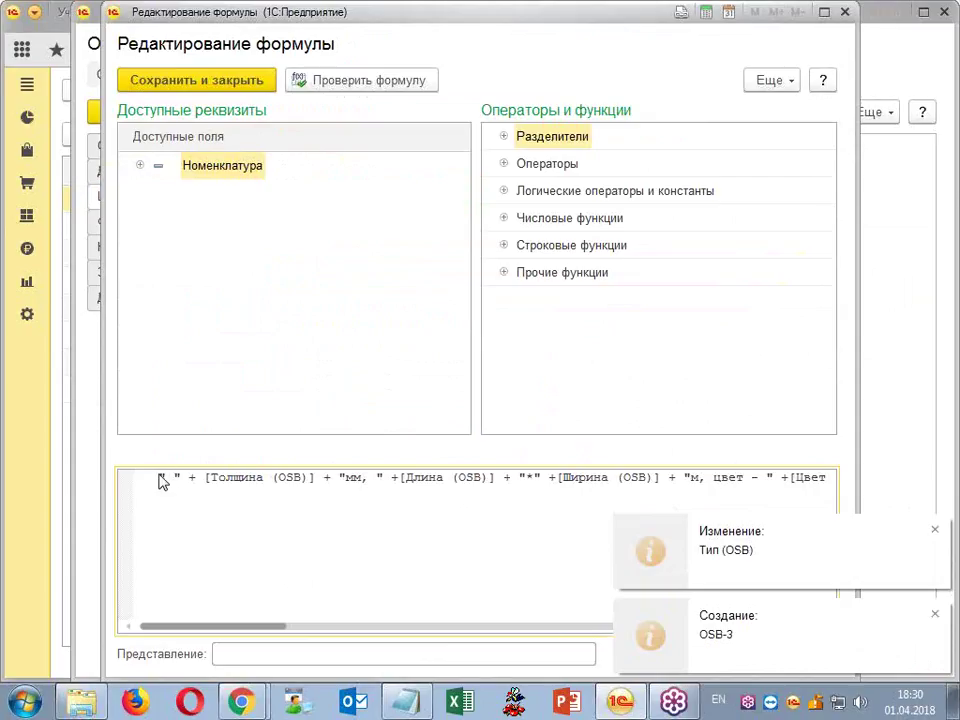
{"action": "left_click", "coordinate": [140, 166]}
{"action": "scroll", "coordinate": [245, 331], "scroll_direction": "down", "scroll_amount": 15}
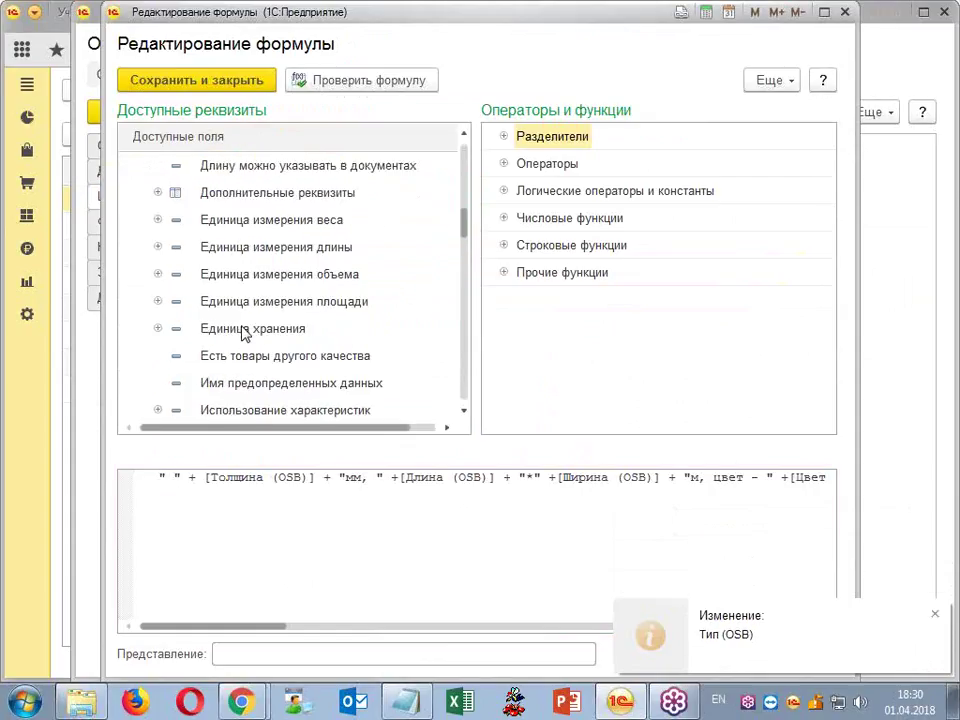
{"action": "scroll", "coordinate": [245, 331], "scroll_direction": "down", "scroll_amount": 1}
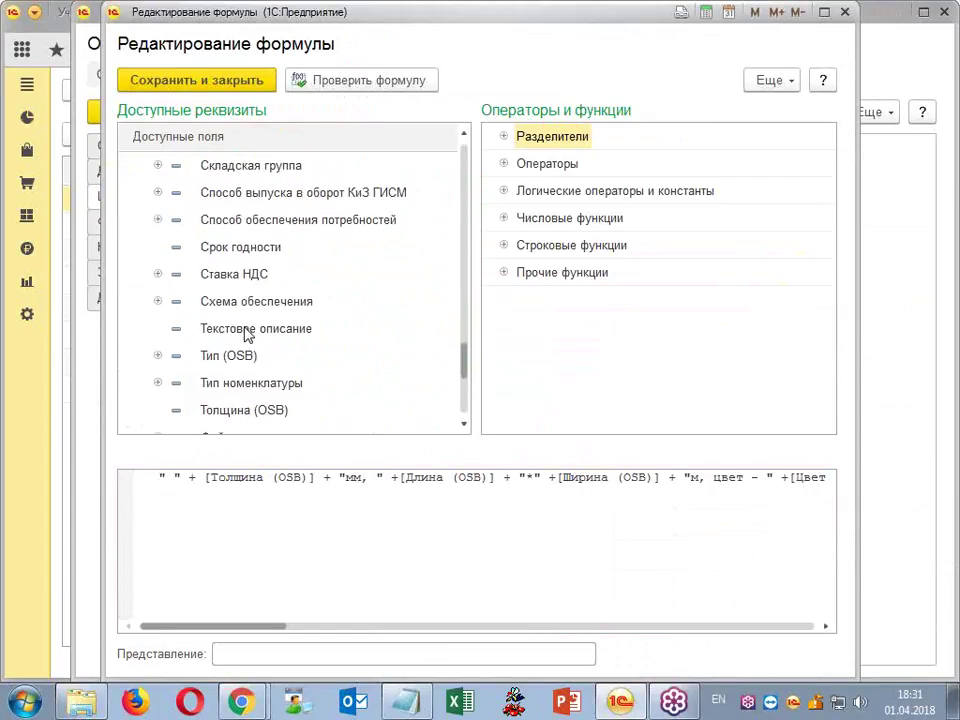
{"action": "scroll", "coordinate": [252, 315], "scroll_direction": "down", "scroll_amount": 1}
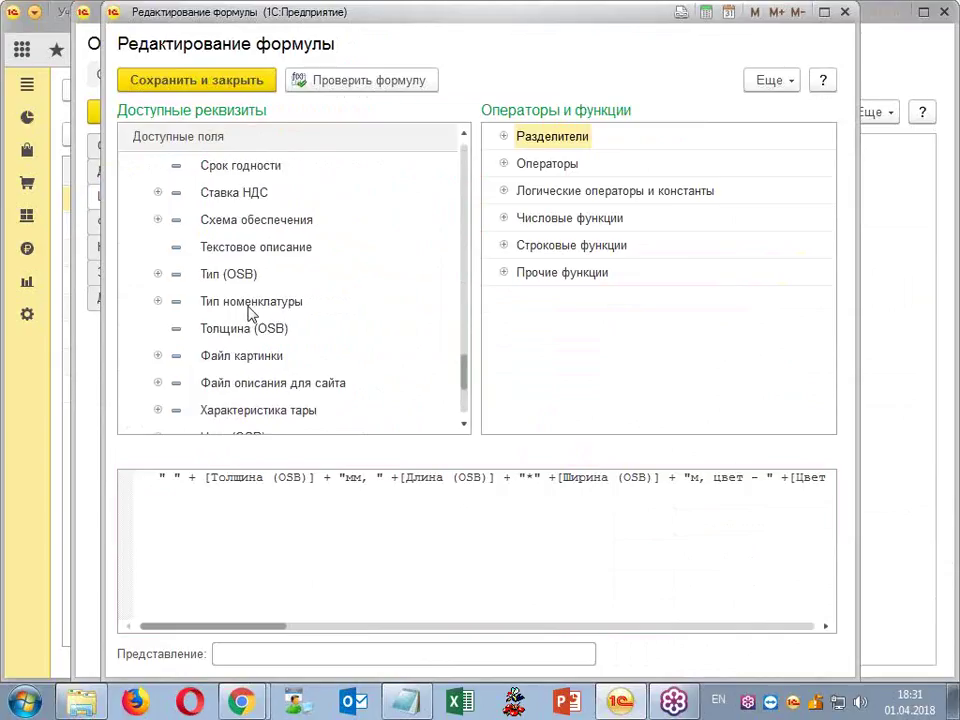
{"action": "double_click", "coordinate": [232, 276]}
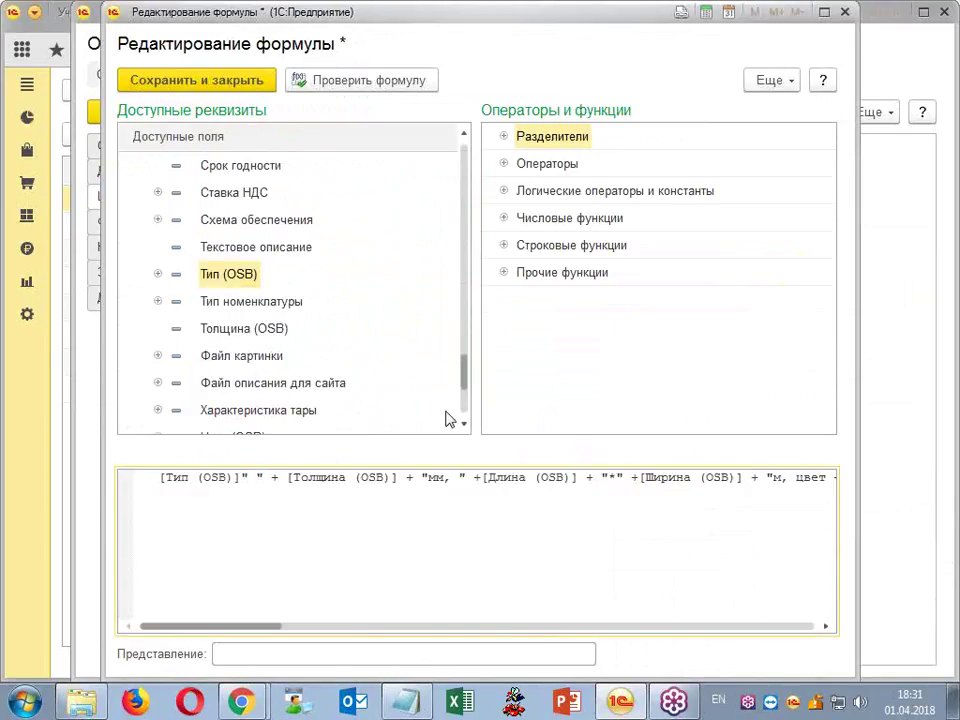
- Join the Тип field to the rest of the formula with + and ", " as separator, and save the formula
{"action": "type", "text": "+"}
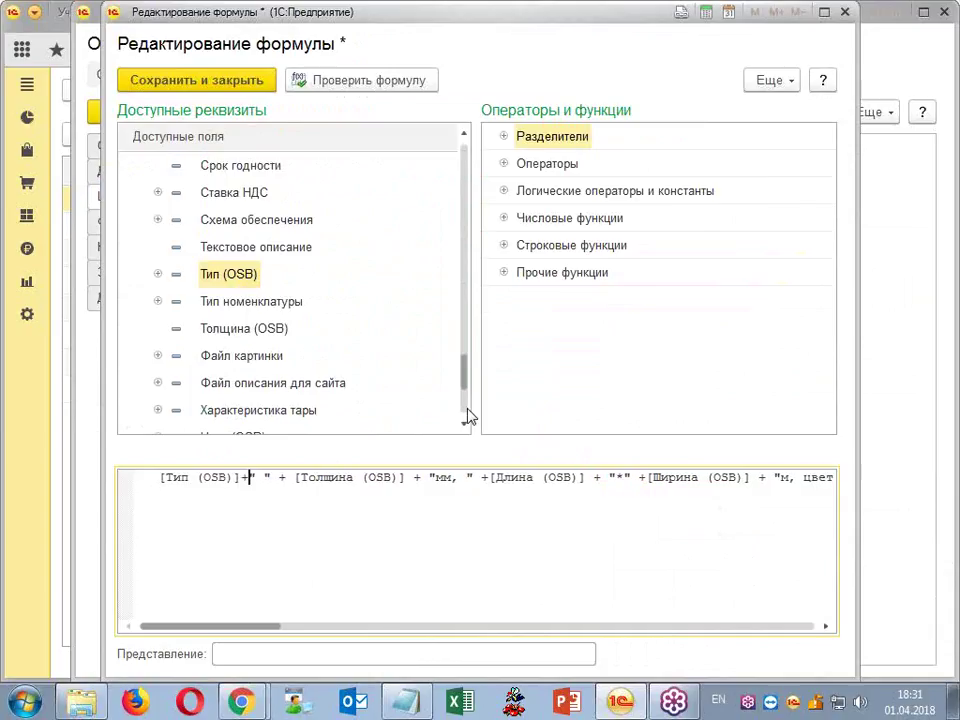
{"action": "key", "text": "Right"}
{"action": "type", "text": ","}
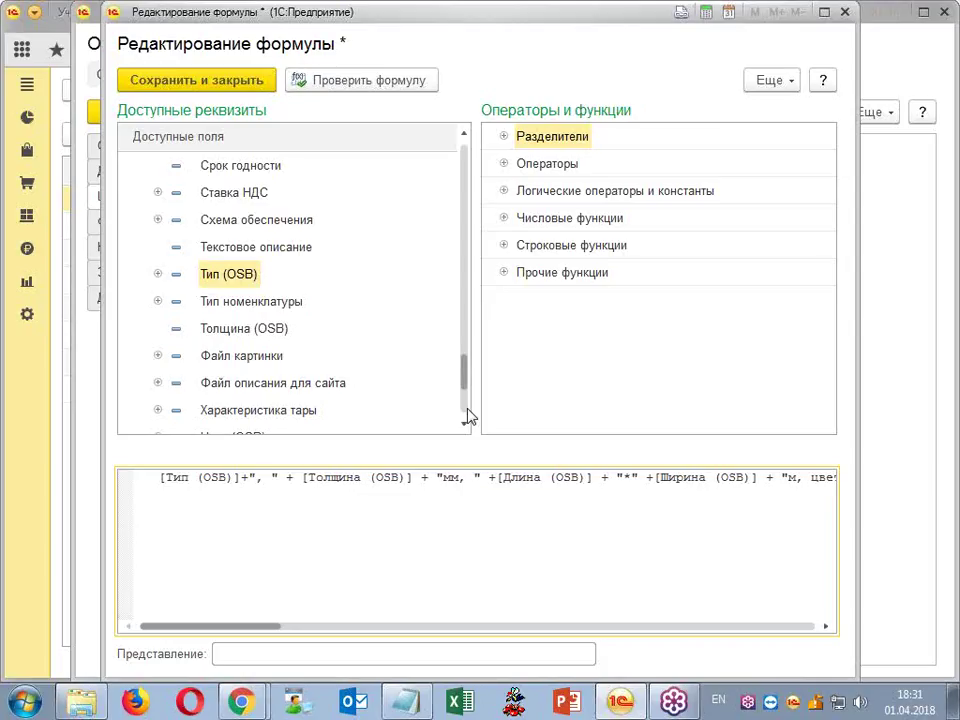
{"action": "key", "text": "Right"}
{"action": "key", "text": "Right"}
{"action": "left_click", "coordinate": [190, 80]}
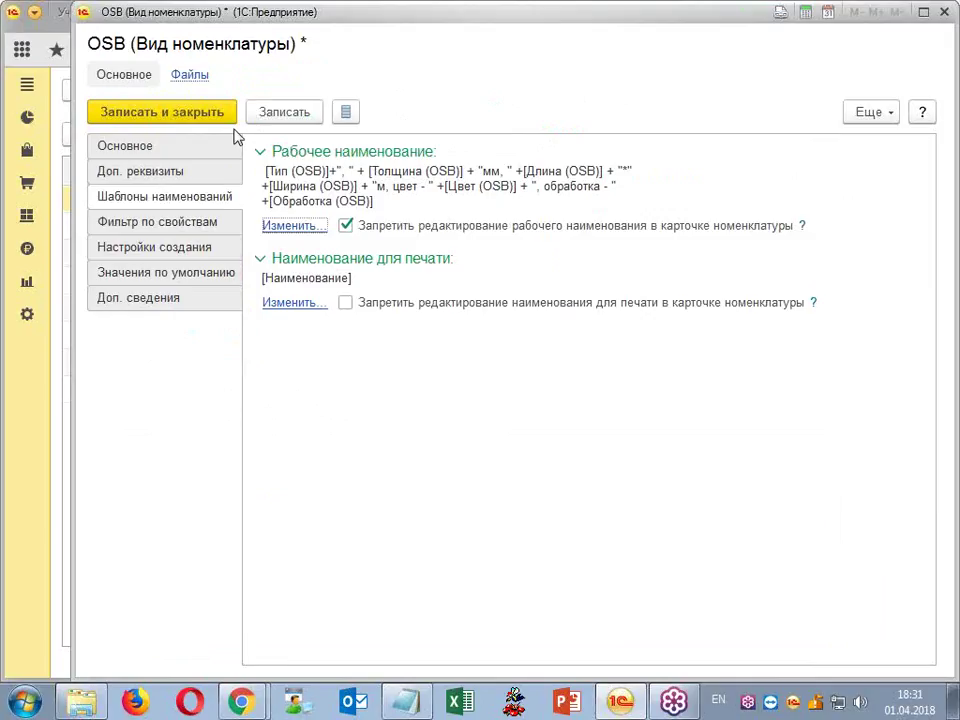
- Reopen the working-name formula to review it, save it again, and save and close the OSB item kind
{"action": "left_click", "coordinate": [293, 227]}
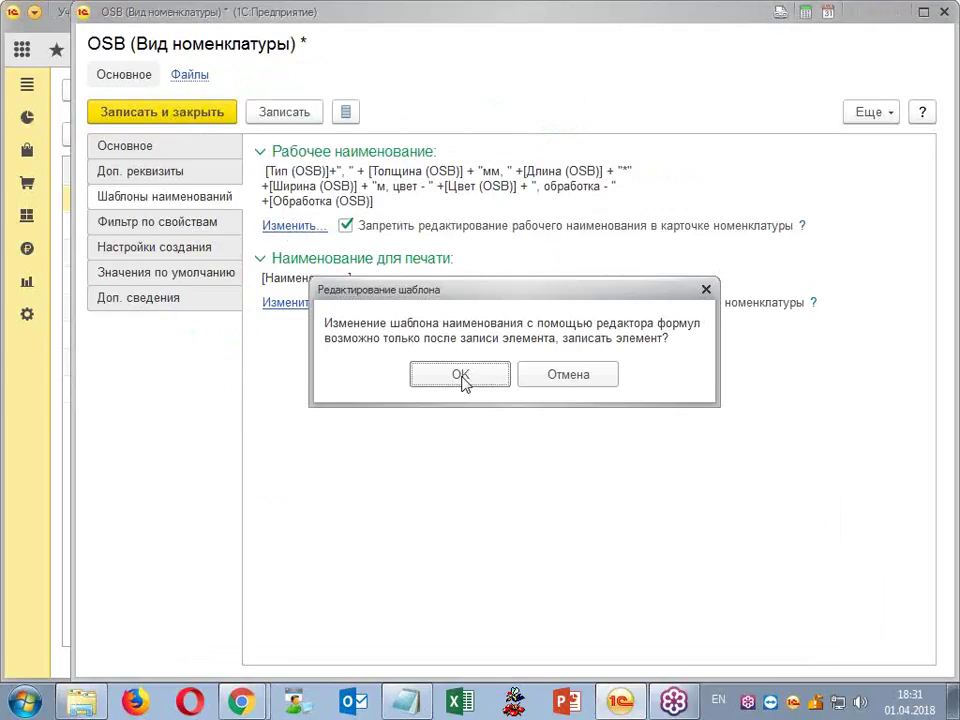
{"action": "left_click", "coordinate": [487, 374]}
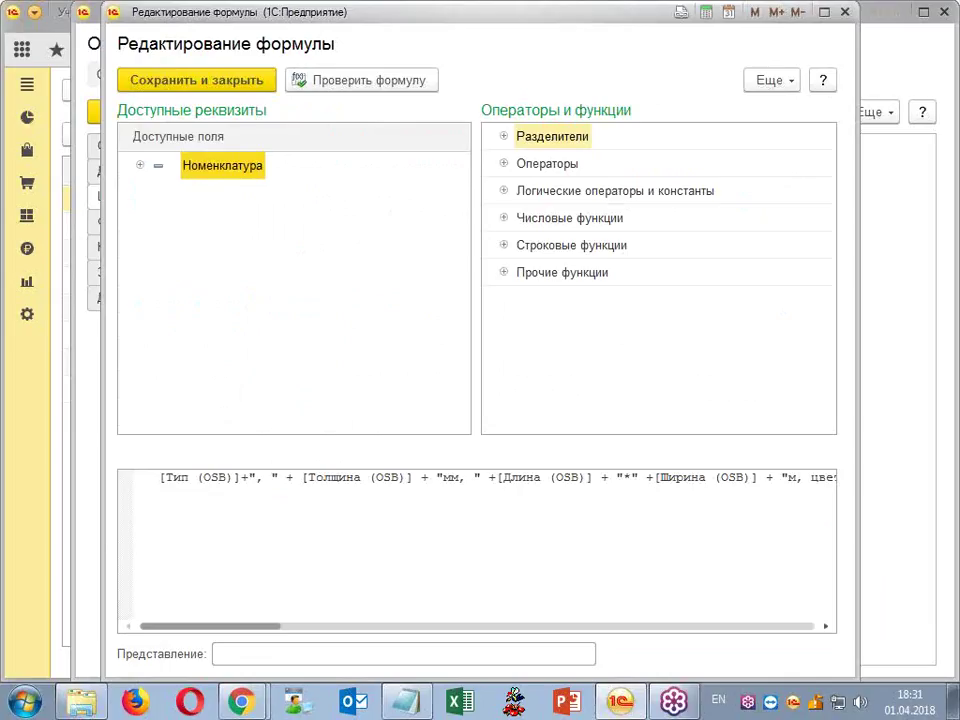
{"action": "left_click", "coordinate": [247, 88]}
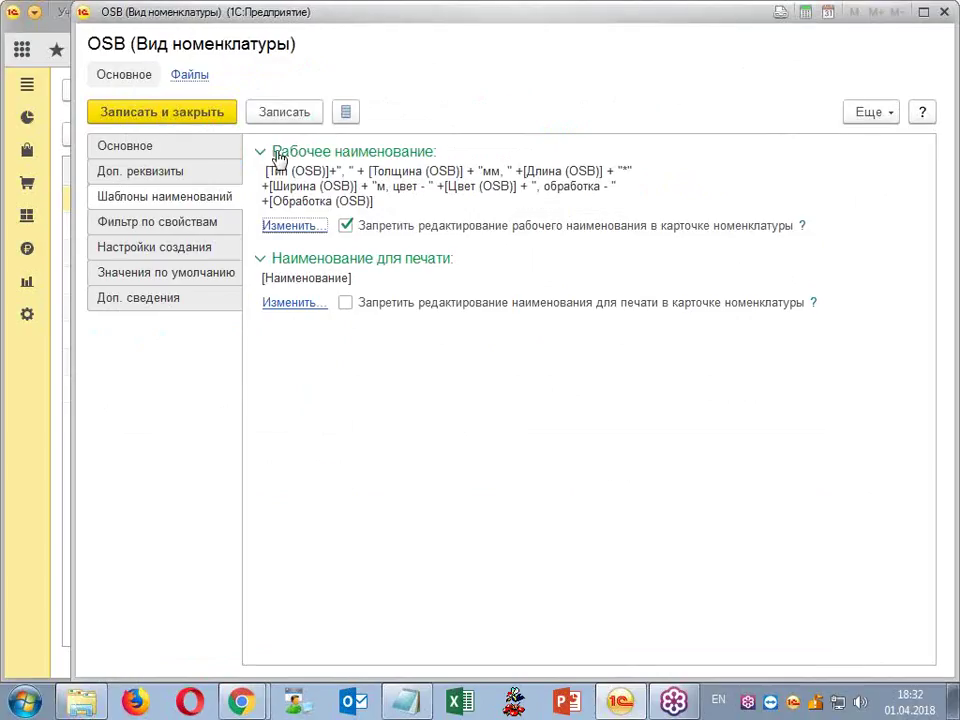
{"action": "left_click", "coordinate": [169, 108]}
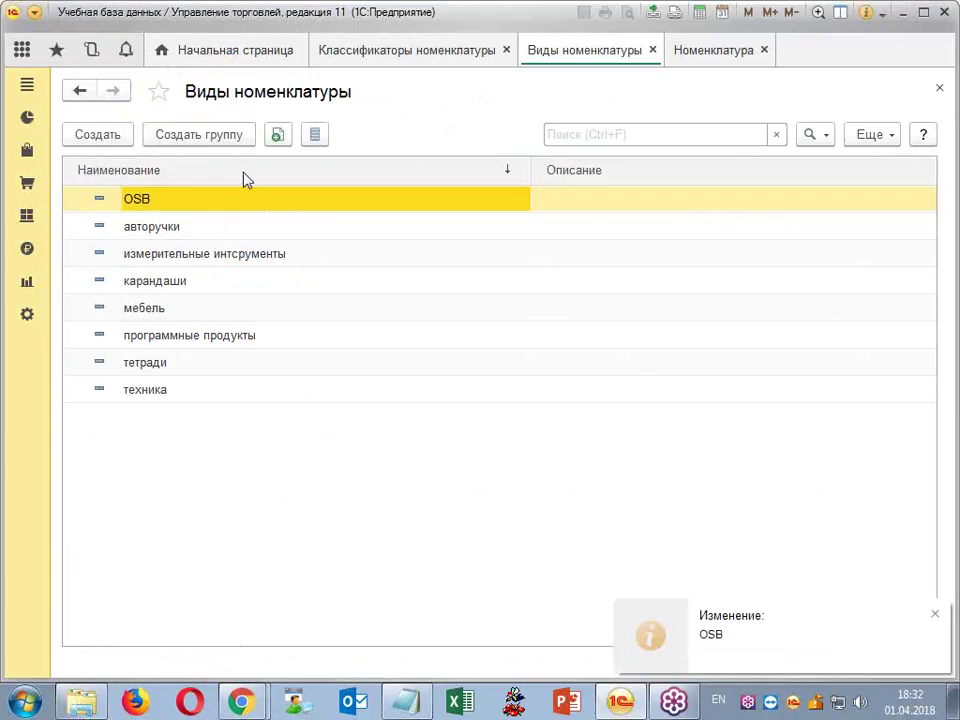
- Create a new item in the Номенклатура list with the kind OSB and the storage unit шт
{"action": "left_click", "coordinate": [703, 49]}
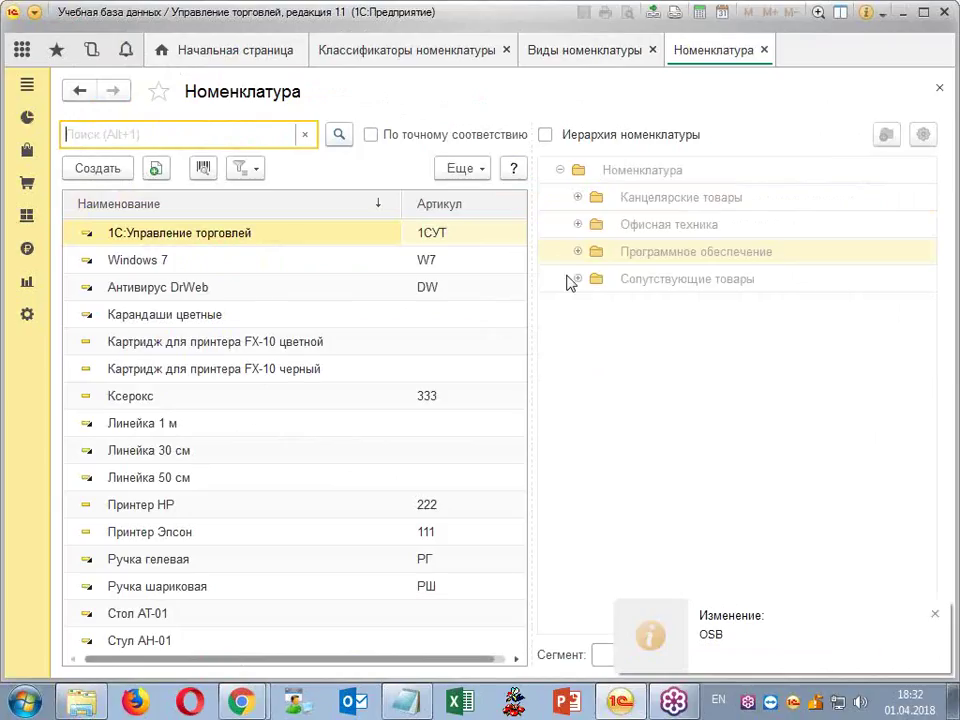
{"action": "left_click", "coordinate": [100, 167]}
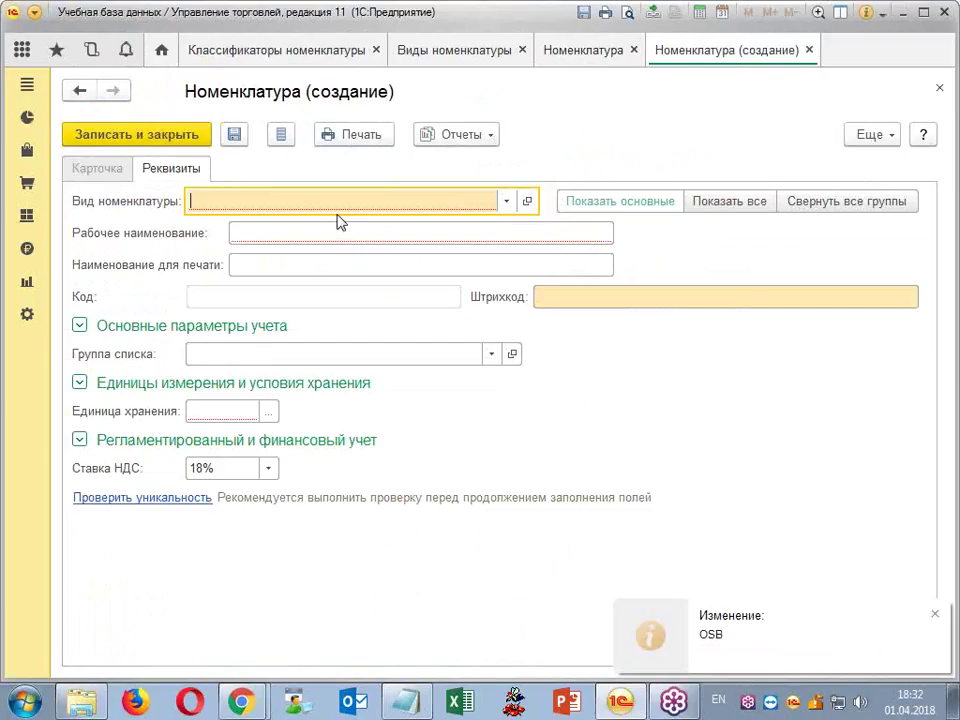
{"action": "type", "text": "os"}
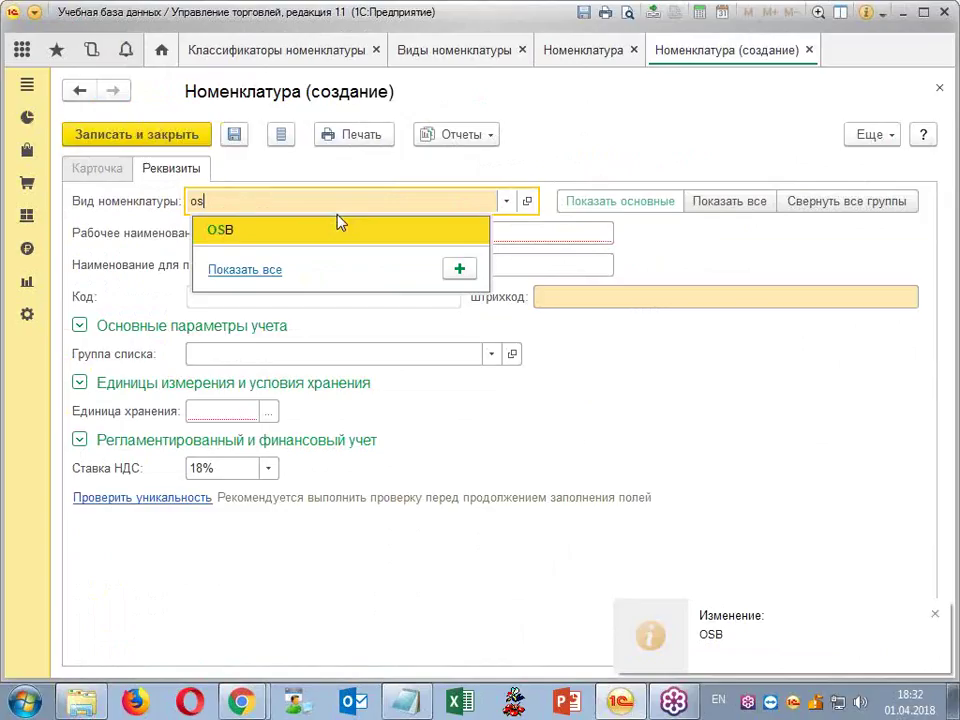
{"action": "key", "text": "Return"}
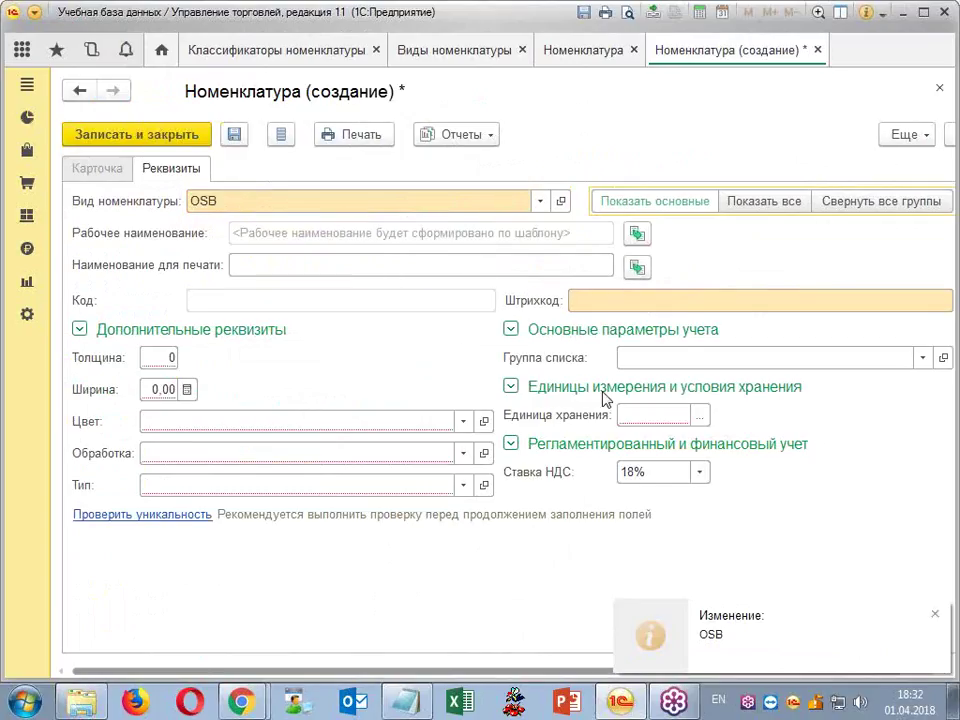
{"action": "left_click", "coordinate": [699, 414]}
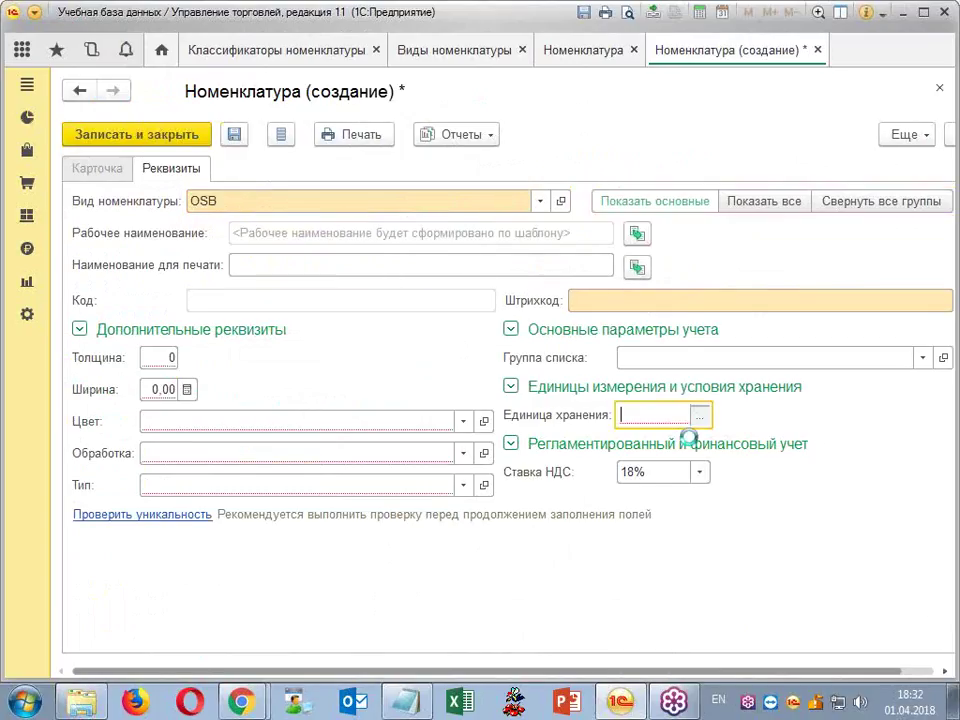
{"action": "left_click", "coordinate": [508, 488]}
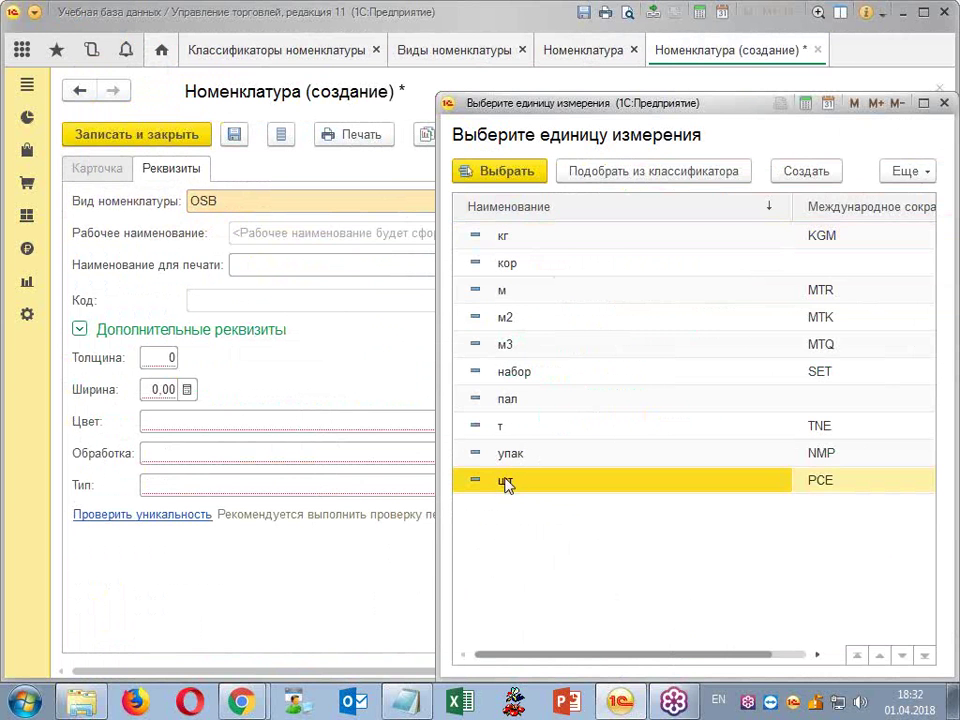
{"action": "double_click", "coordinate": [508, 482]}
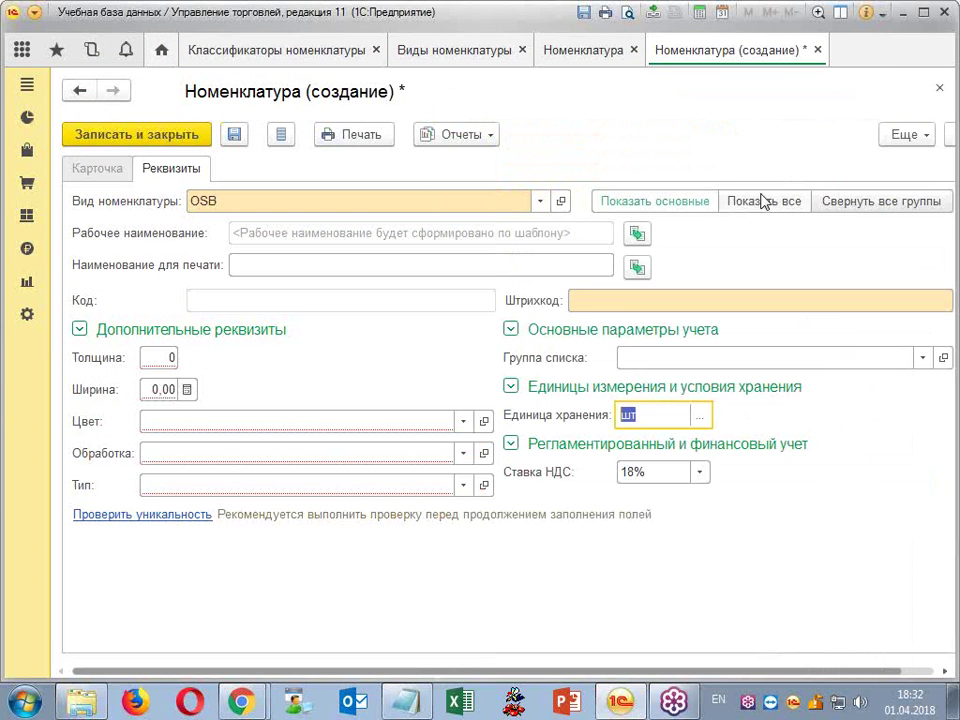
- Show all attributes of the new item and set Толщина to 10, Длина to 2 and Ширина to 1
{"action": "left_click", "coordinate": [765, 201]}
{"action": "scroll", "coordinate": [349, 429], "scroll_direction": "down", "scroll_amount": 5}
{"action": "double_click", "coordinate": [210, 279]}
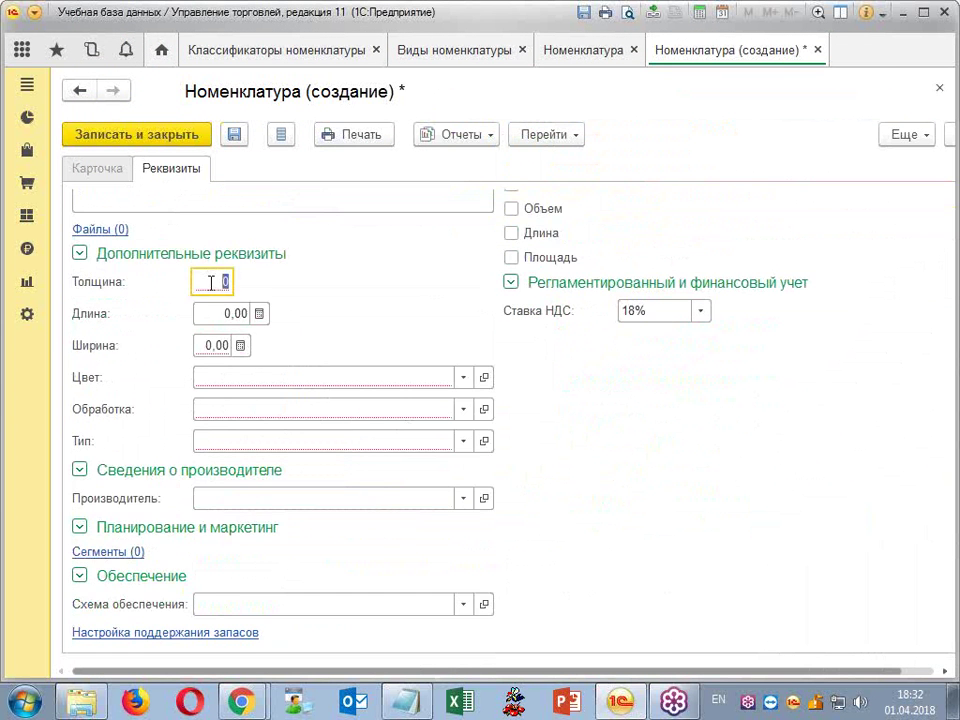
{"action": "type", "text": "10"}
{"action": "double_click", "coordinate": [210, 316]}
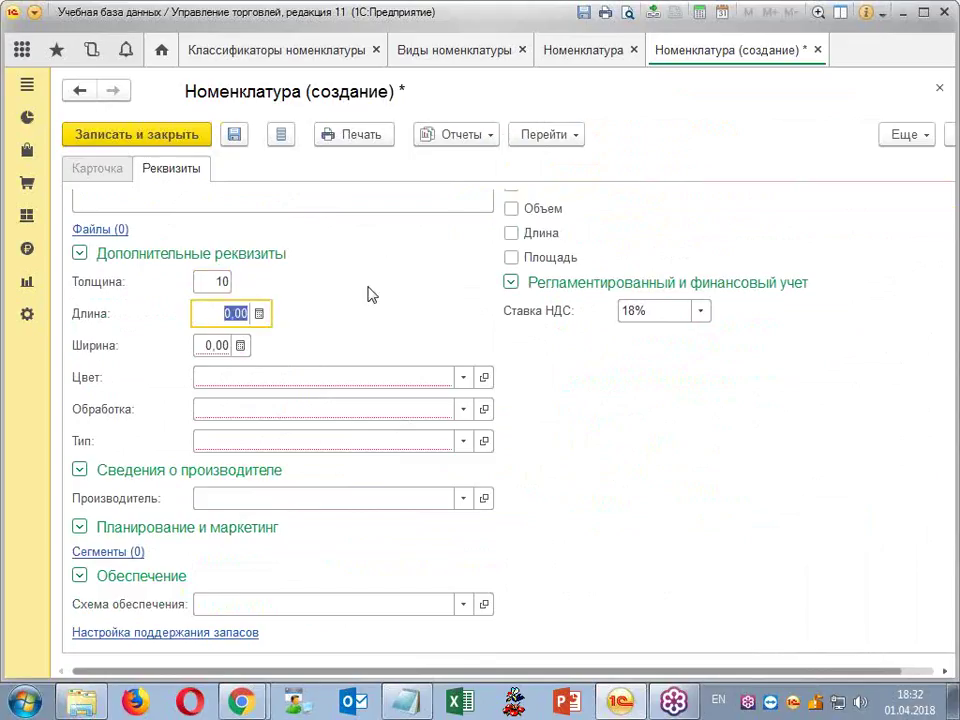
{"action": "type", "text": "2"}
{"action": "double_click", "coordinate": [210, 346]}
{"action": "type", "text": "1"}
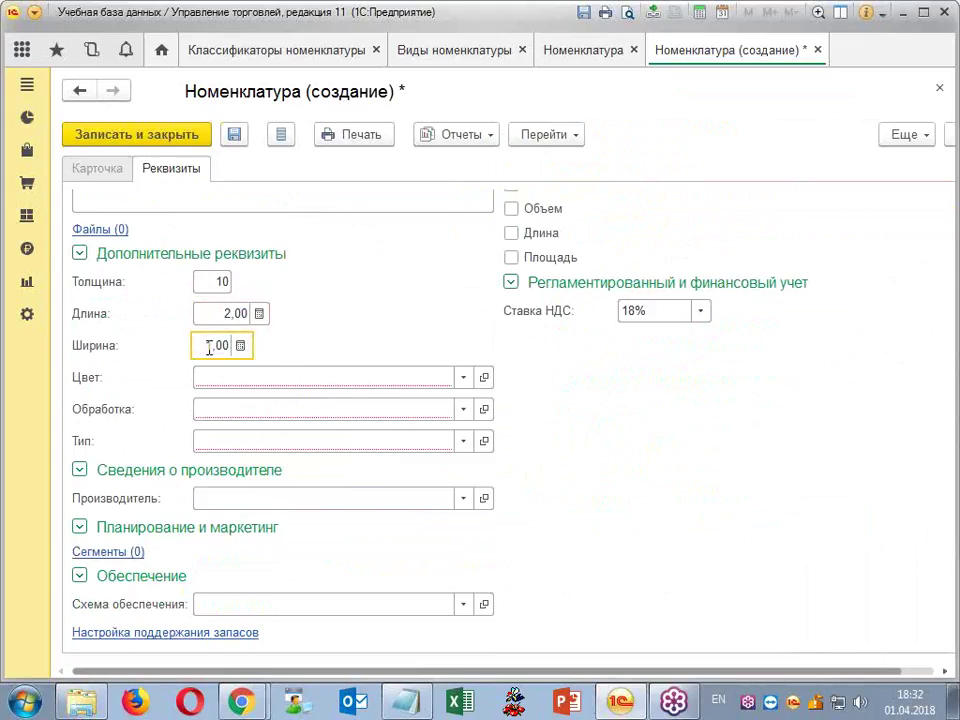
- Set the new item's Цвет to черный, Обработка to лакированая and Тип to OSB-1
{"action": "left_click", "coordinate": [251, 381]}
{"action": "left_click", "coordinate": [262, 409]}
{"action": "left_click", "coordinate": [253, 413]}
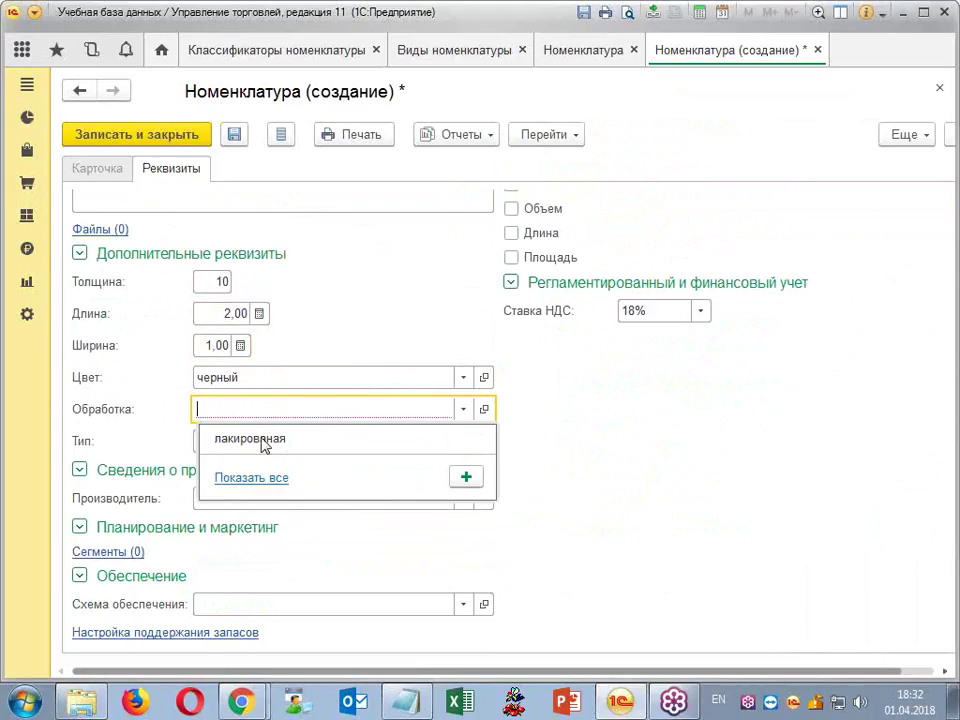
{"action": "left_click", "coordinate": [268, 440]}
{"action": "left_click", "coordinate": [262, 441]}
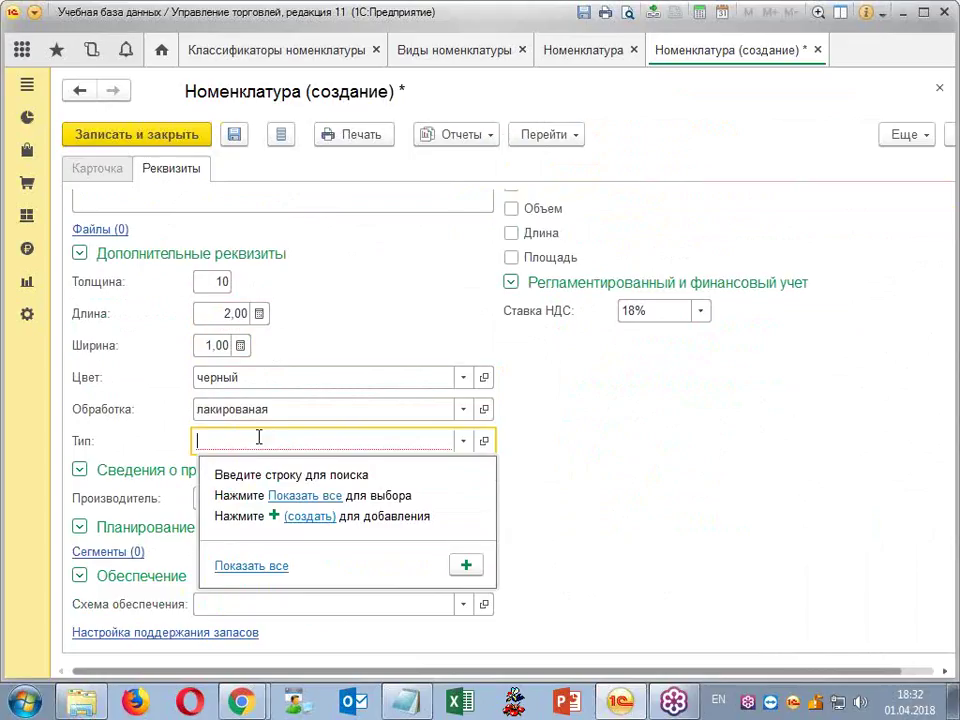
{"action": "left_click", "coordinate": [253, 566]}
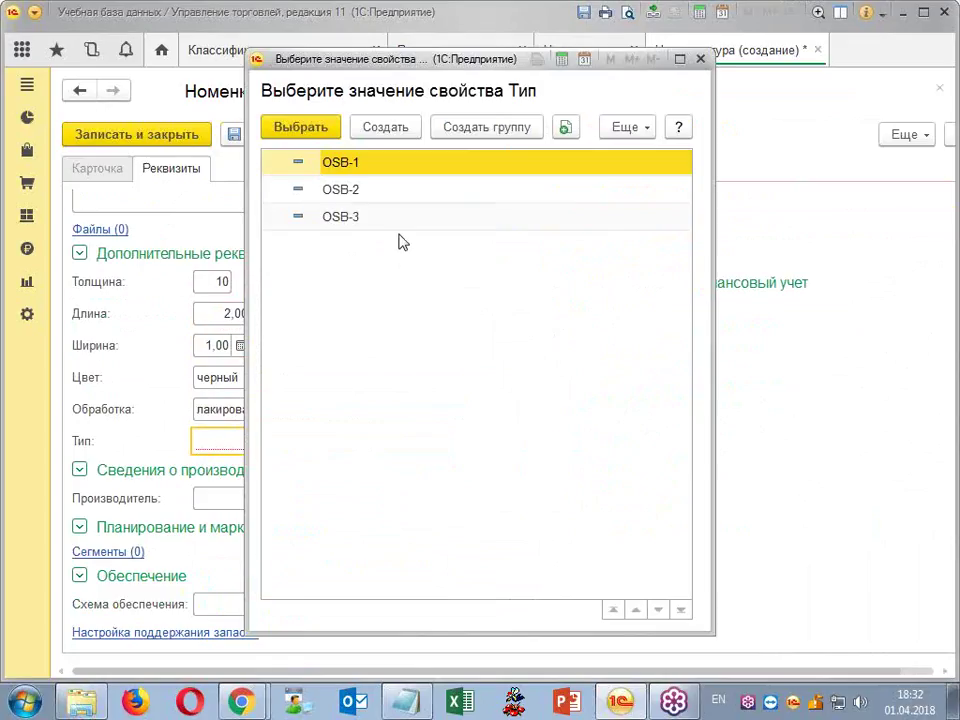
{"action": "double_click", "coordinate": [364, 163]}
{"action": "left_click", "coordinate": [339, 451]}
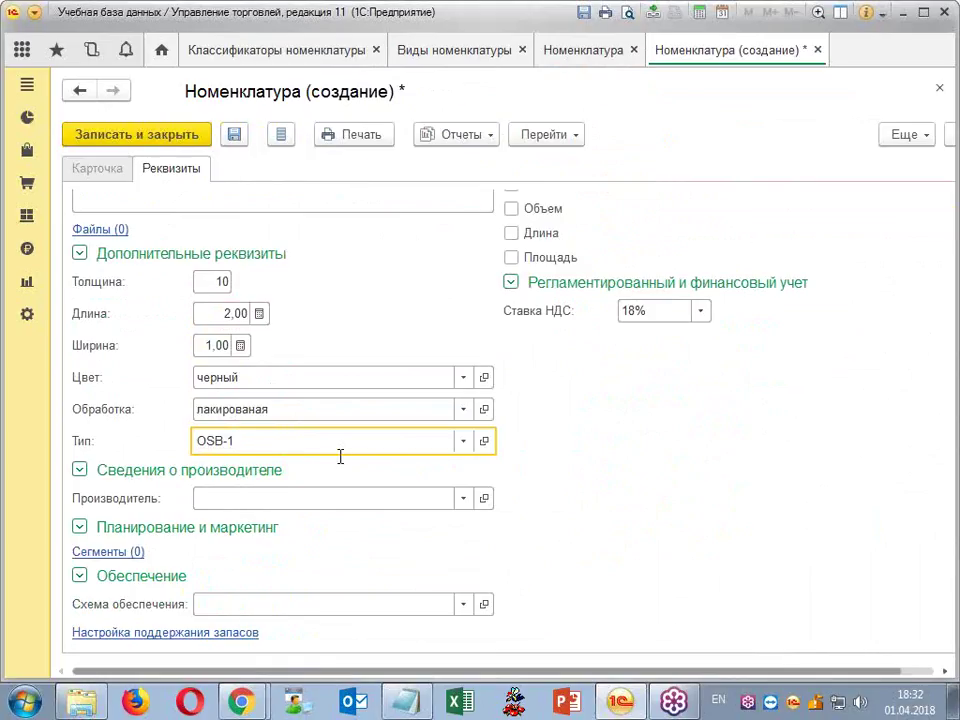
{"action": "scroll", "coordinate": [643, 353], "scroll_direction": "up", "scroll_amount": 5}
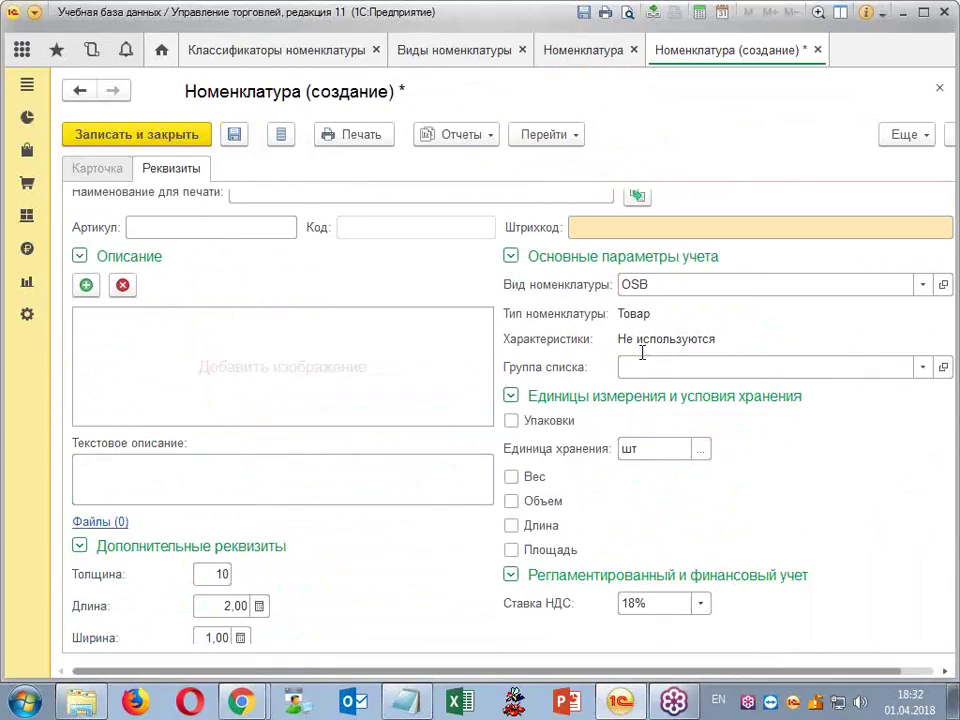
- Generate the new OSB item's working name from its attributes, save and close the item, and dismiss the configuration legality check
{"action": "left_click", "coordinate": [640, 238]}
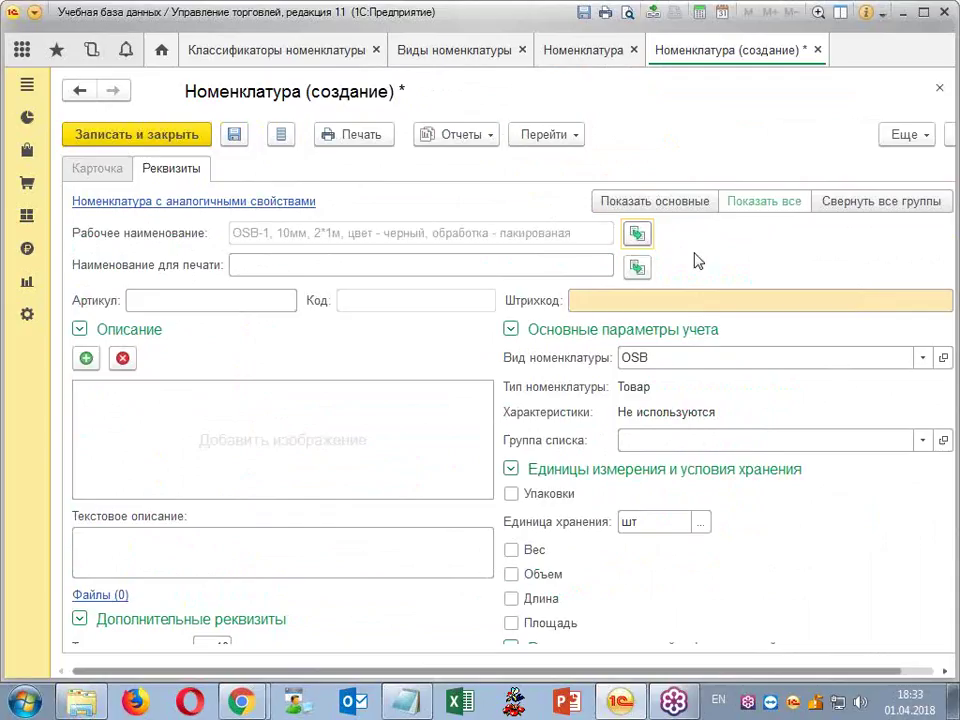
{"action": "triple_click", "coordinate": [591, 232]}
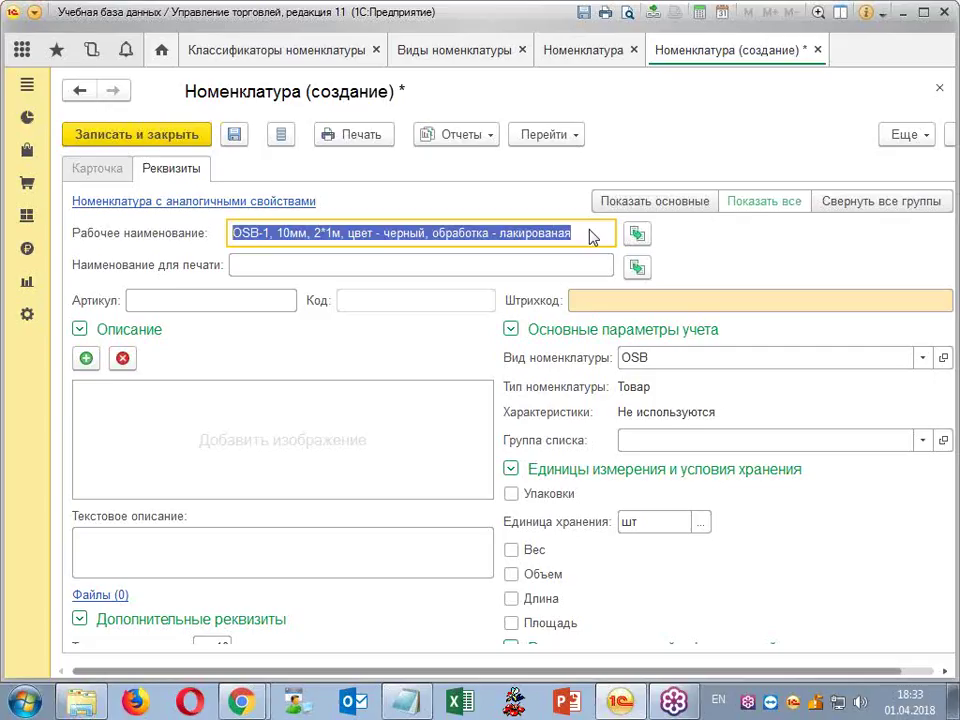
{"action": "left_click", "coordinate": [162, 141]}
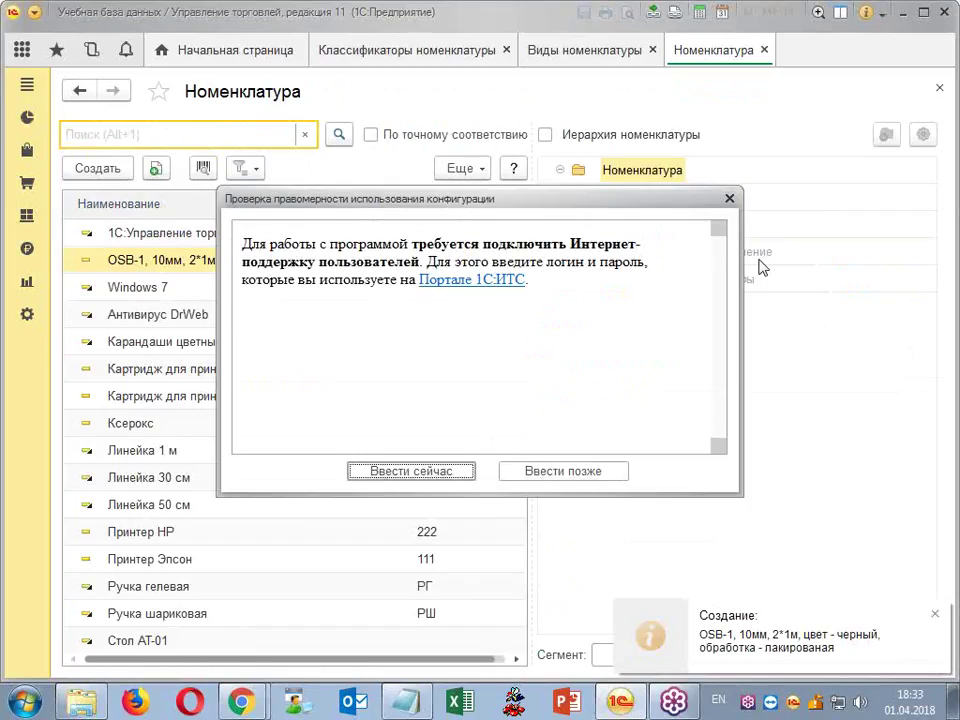
{"action": "key", "text": "Escape"}
- Examine the item creation settings for the uniqueness checks in the Номенклатура settings, leaving them as they are
{"action": "left_click", "coordinate": [27, 314]}
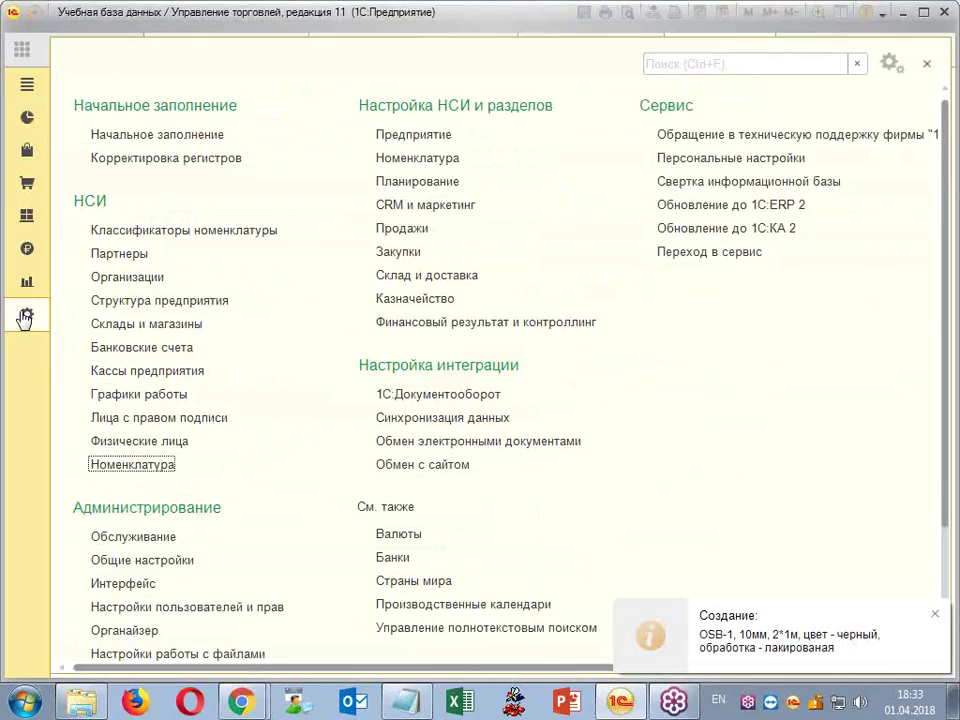
{"action": "left_click", "coordinate": [410, 160]}
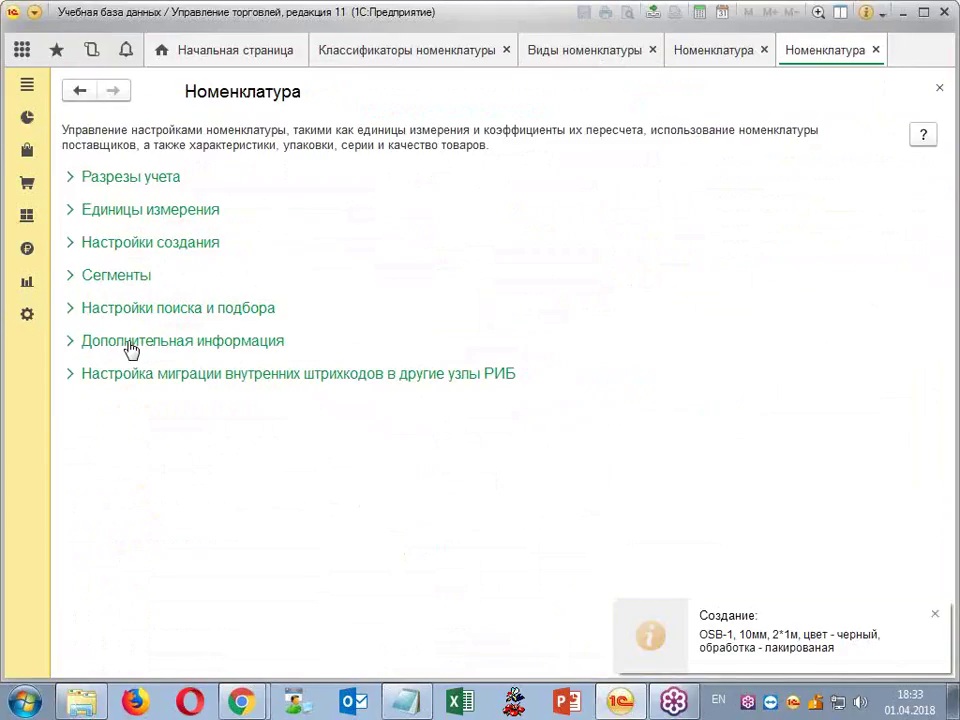
{"action": "left_click", "coordinate": [70, 242]}
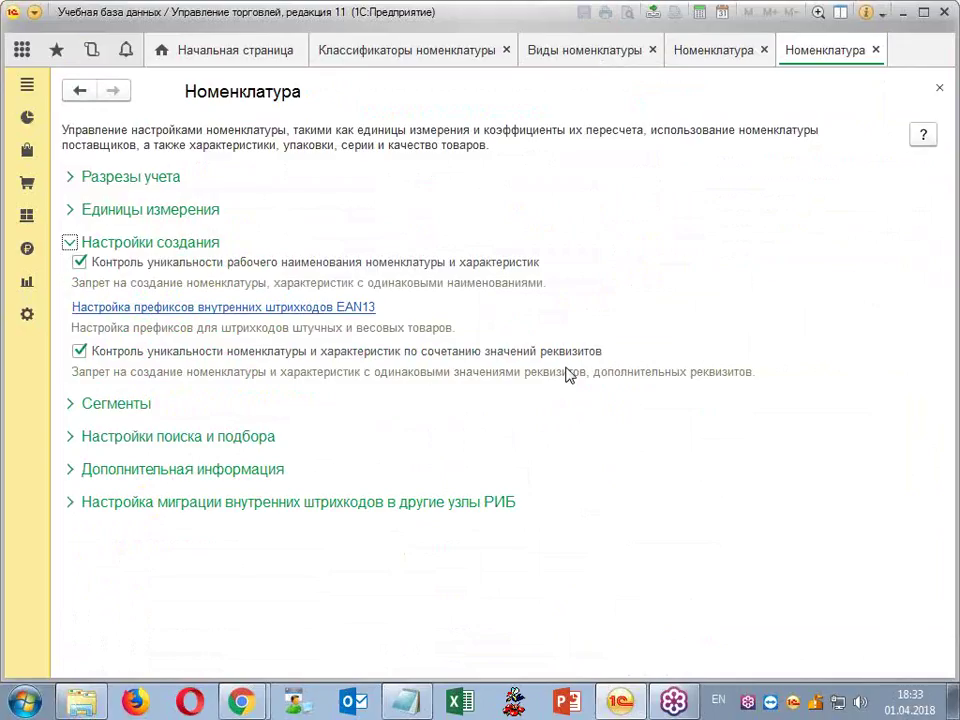
{"action": "left_click", "coordinate": [874, 51]}
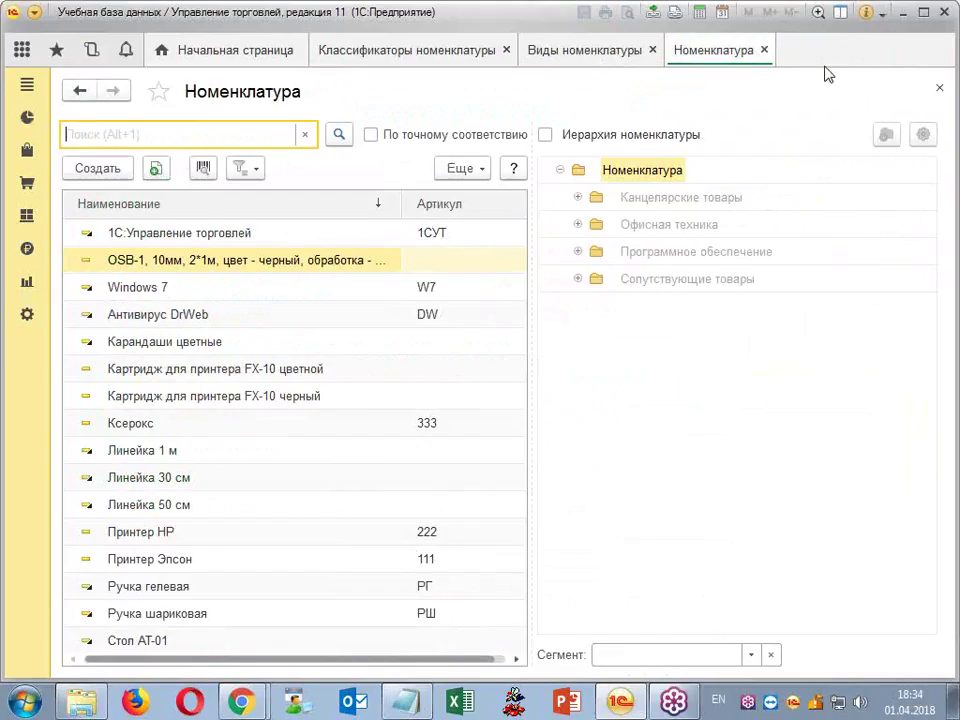
- Copy the 10 mm OSB-1 item, set Толщина to 15, regenerate the working name, and save and close the copy
{"action": "right_click", "coordinate": [251, 264]}
{"action": "left_click", "coordinate": [379, 305]}
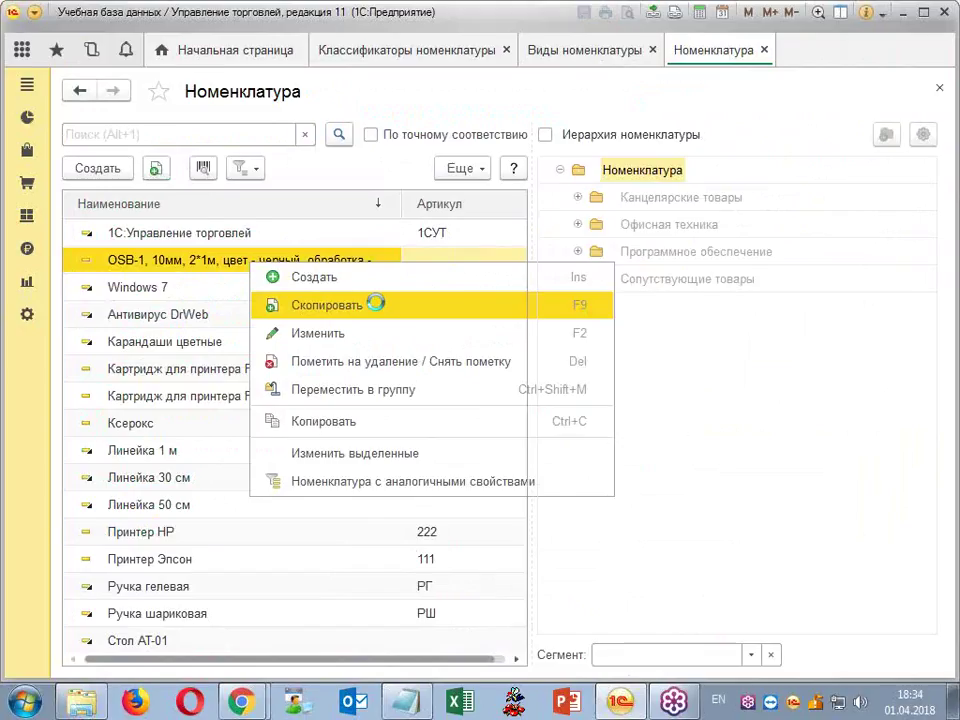
{"action": "scroll", "coordinate": [313, 272], "scroll_direction": "down", "scroll_amount": 5}
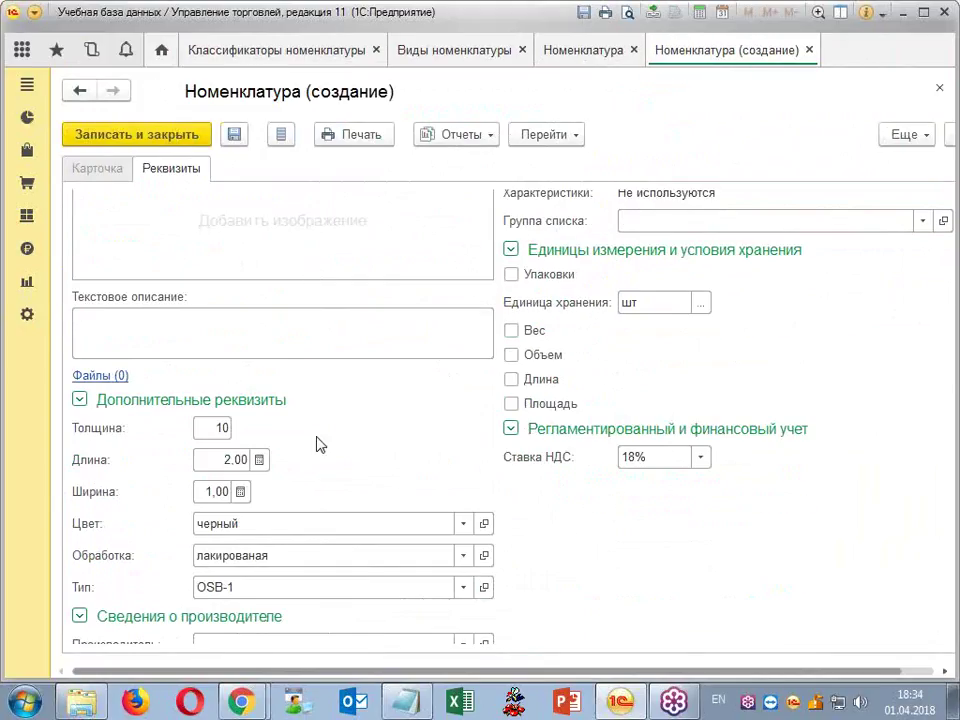
{"action": "left_click", "coordinate": [214, 427]}
{"action": "type", "text": "15"}
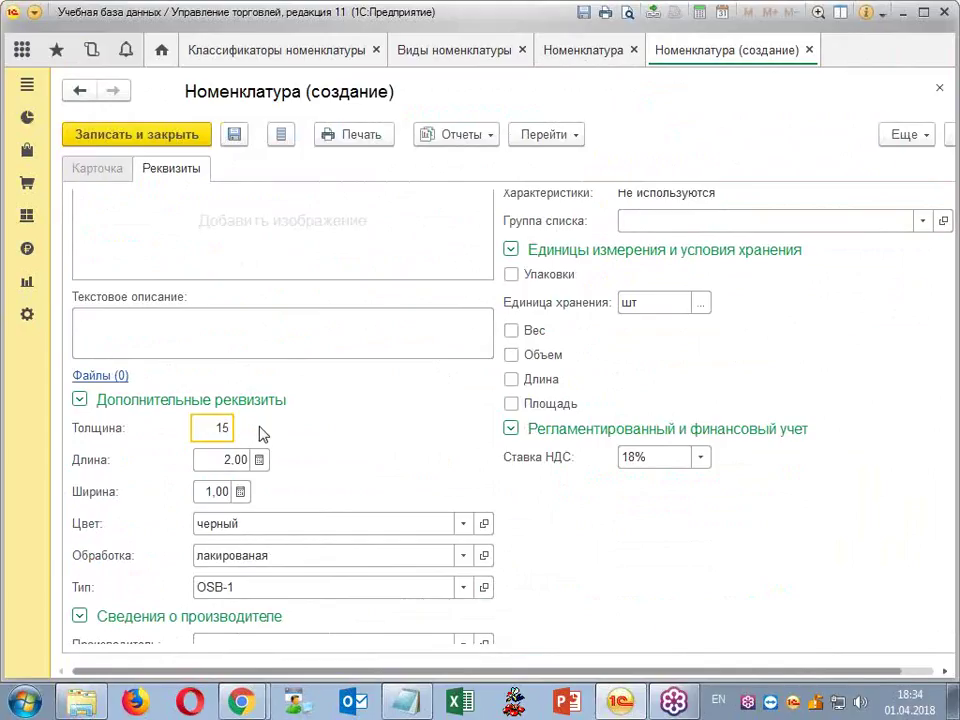
{"action": "scroll", "coordinate": [408, 319], "scroll_direction": "up", "scroll_amount": 5}
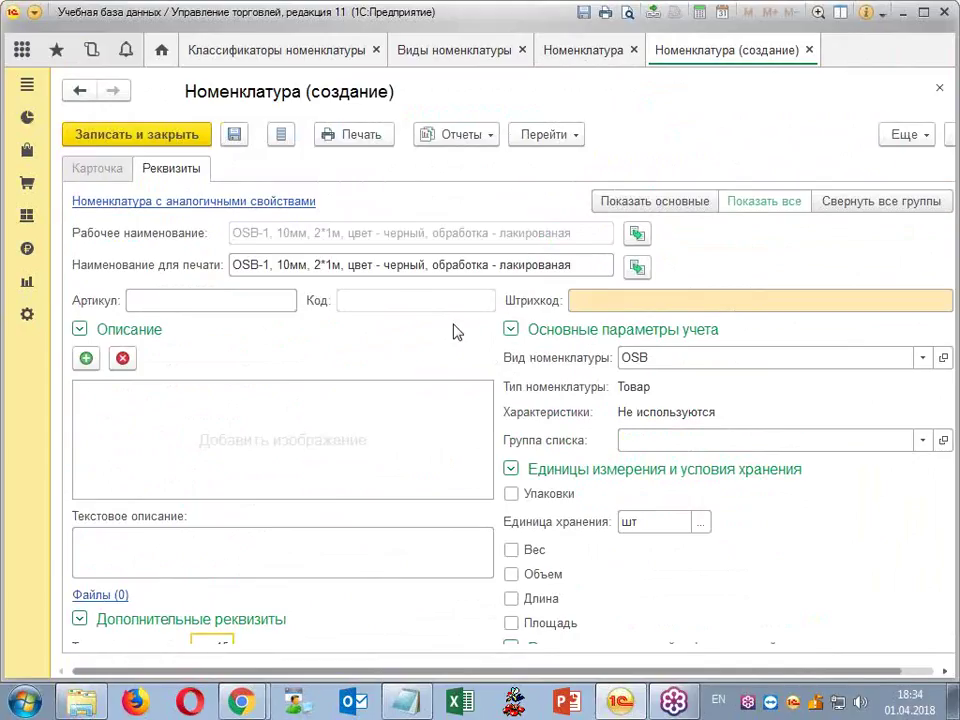
{"action": "left_click", "coordinate": [636, 234]}
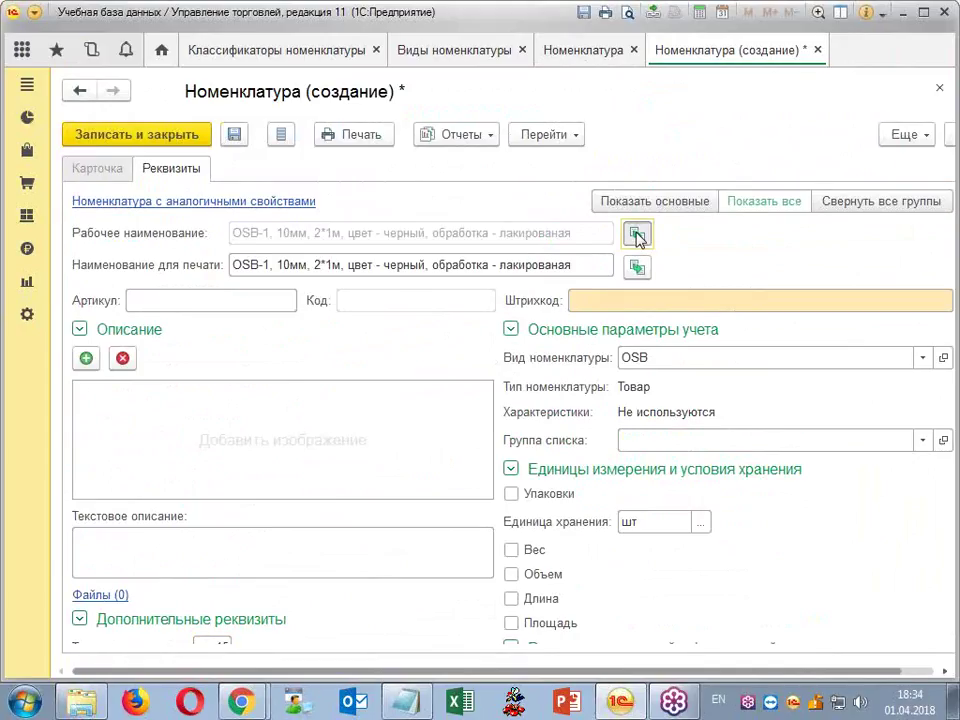
{"action": "left_click", "coordinate": [124, 133]}
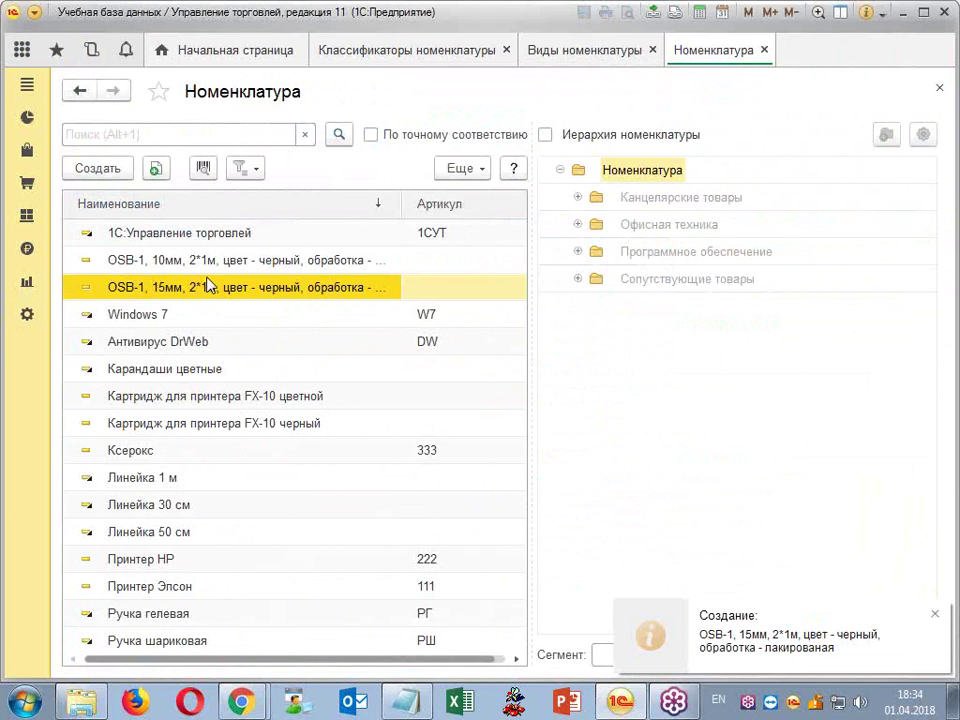
- Copy the 15 mm OSB-1 item, set Толщина to 25, regenerate the working name, and save and close the copy
{"action": "right_click", "coordinate": [228, 292]}
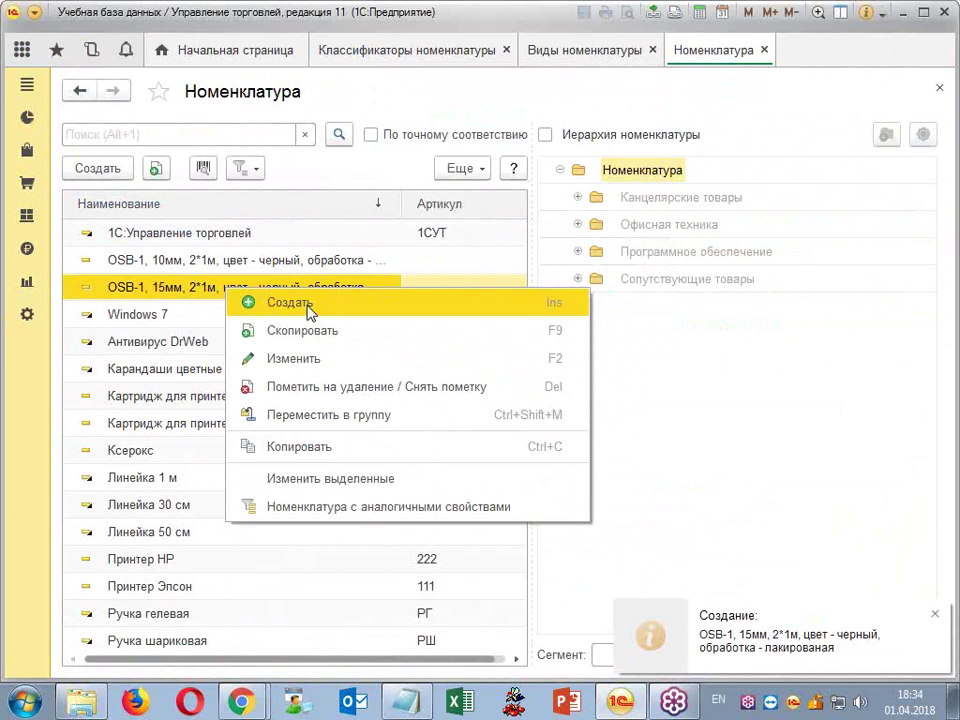
{"action": "left_click", "coordinate": [321, 331]}
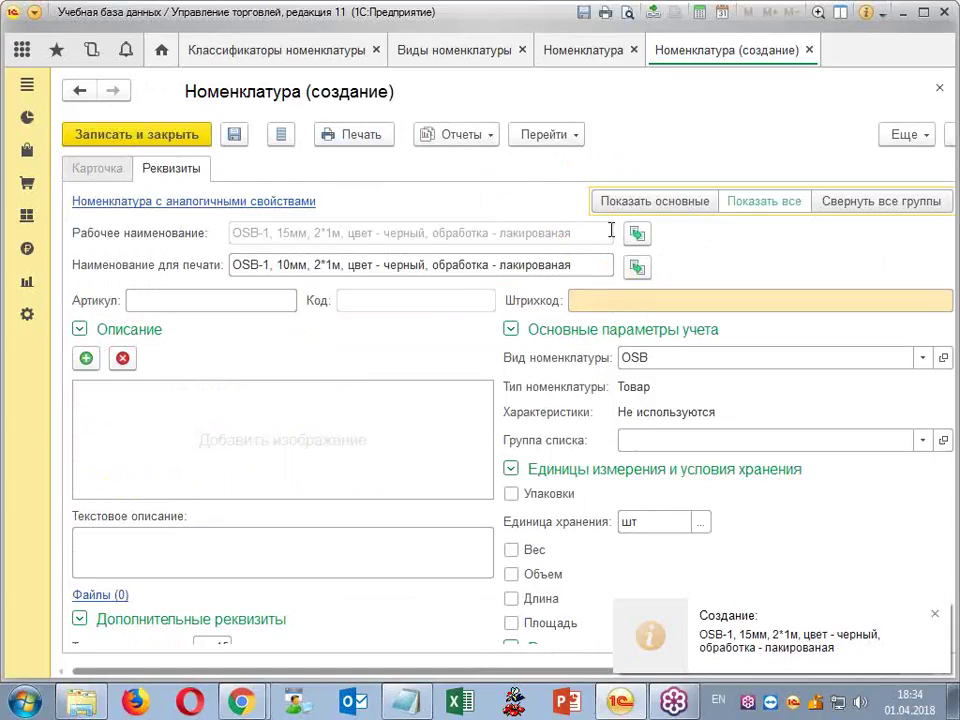
{"action": "scroll", "coordinate": [285, 497], "scroll_direction": "down", "scroll_amount": 5}
{"action": "left_click", "coordinate": [230, 292]}
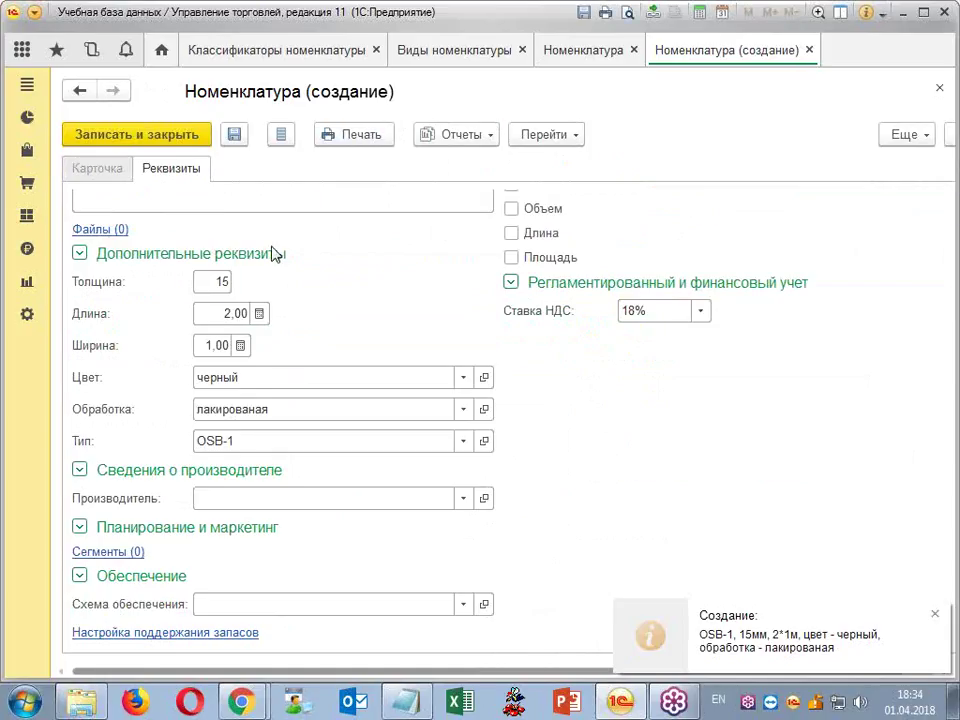
{"action": "type", "text": "25"}
{"action": "key", "text": "Tab"}
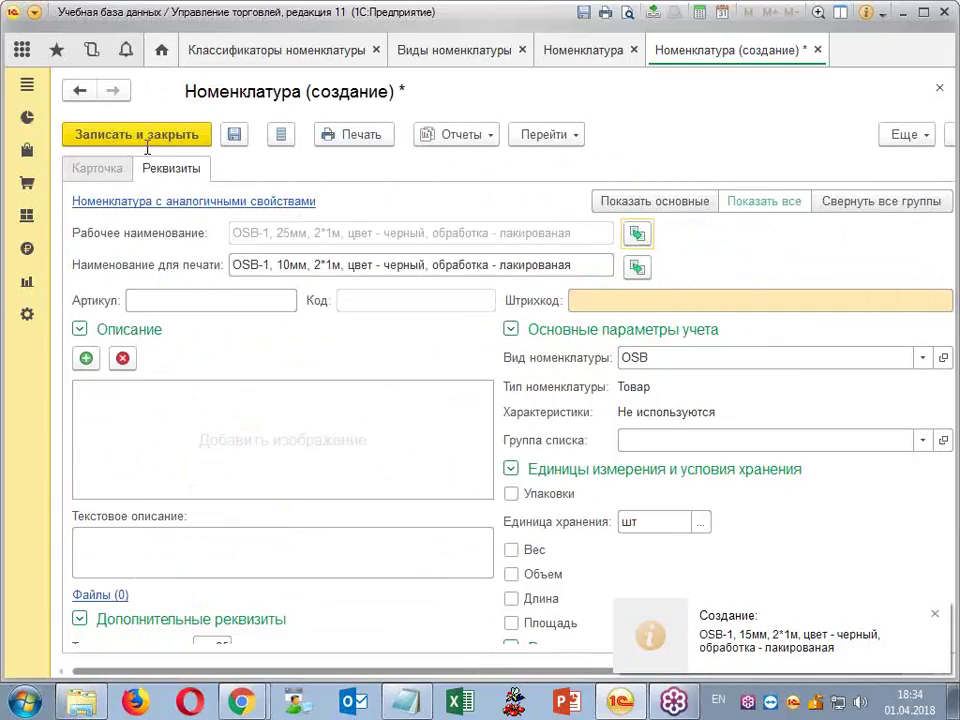
{"action": "key", "text": "Tab"}
{"action": "key", "text": "space"}
{"action": "left_click", "coordinate": [184, 143]}
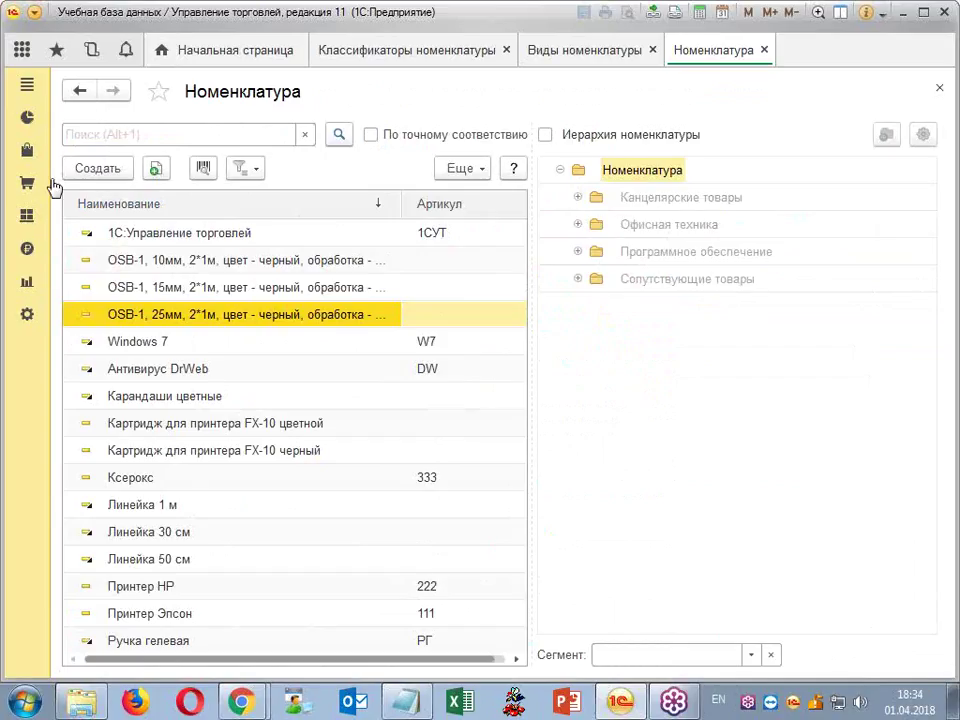
- Create a new Приобретение товаров и услуг purchase document, dismiss the counterparty check, and set the supplier to Сигма
{"action": "left_click", "coordinate": [28, 184]}
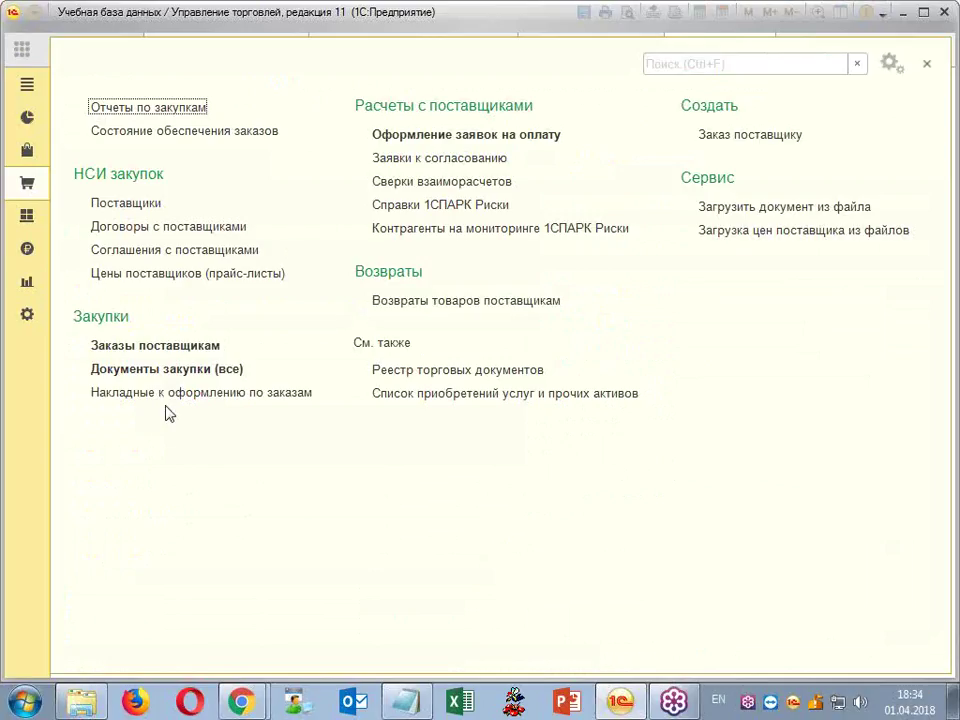
{"action": "left_click", "coordinate": [186, 367]}
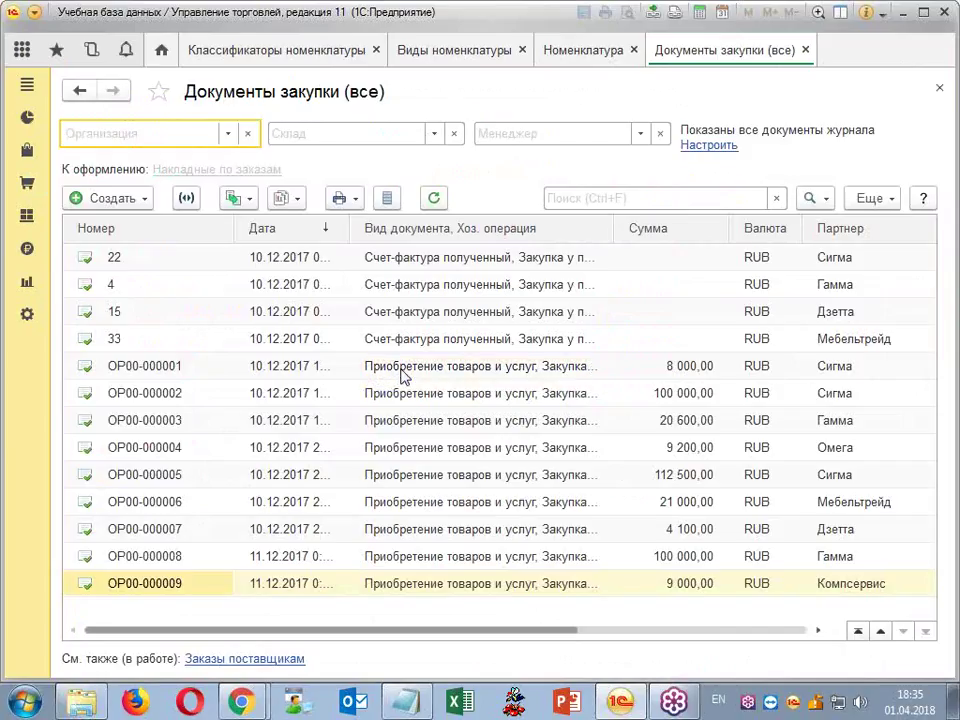
{"action": "left_click", "coordinate": [106, 199]}
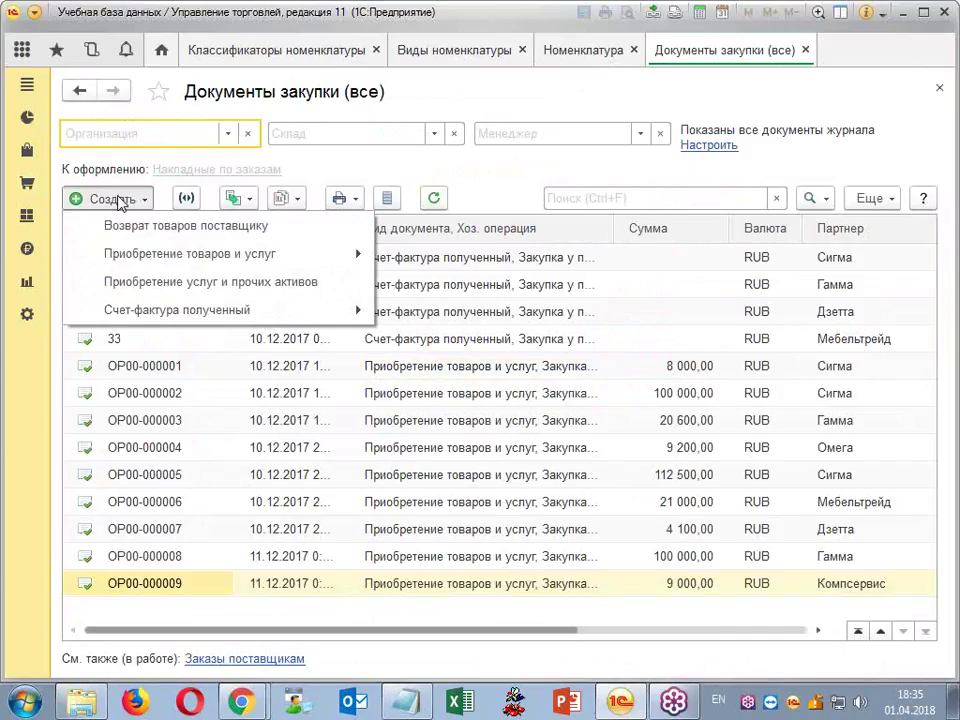
{"action": "mouse_move", "coordinate": [289, 253]}
{"action": "left_click", "coordinate": [422, 259]}
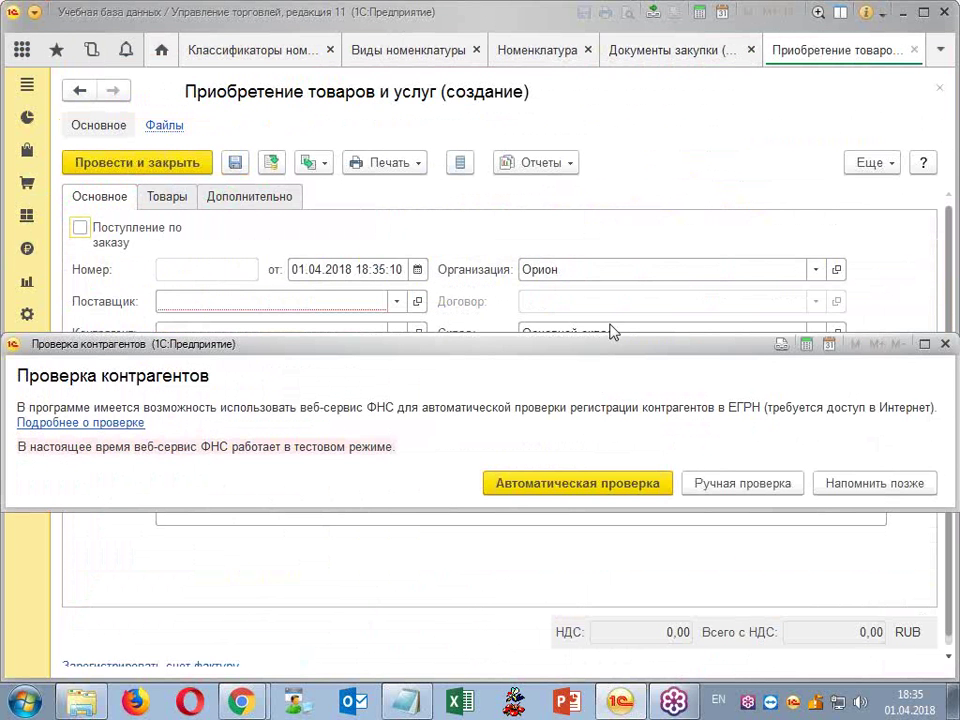
{"action": "left_click", "coordinate": [945, 343]}
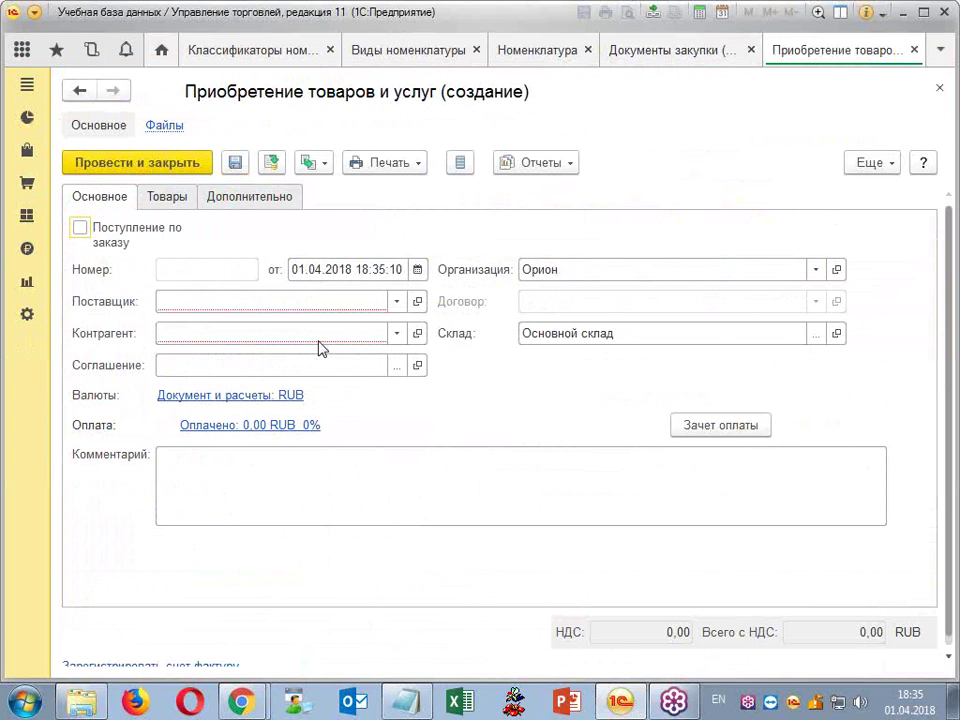
{"action": "left_click", "coordinate": [239, 305]}
{"action": "left_click", "coordinate": [229, 441]}
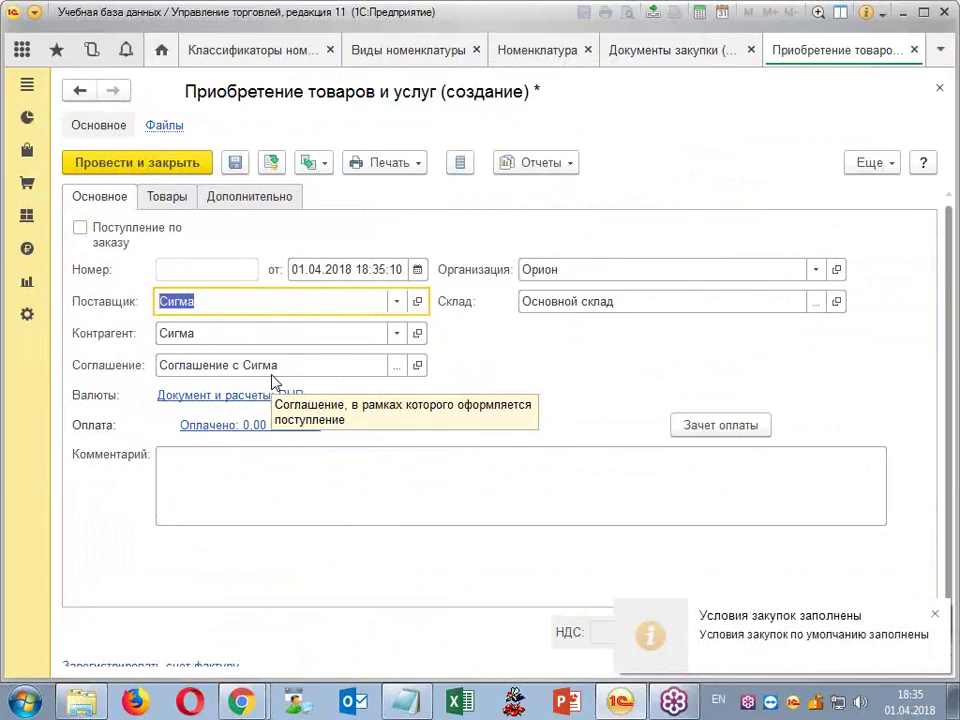
- Add a goods line for the 10 mm OSB-1 item with a quantity of 20
{"action": "left_click", "coordinate": [176, 201]}
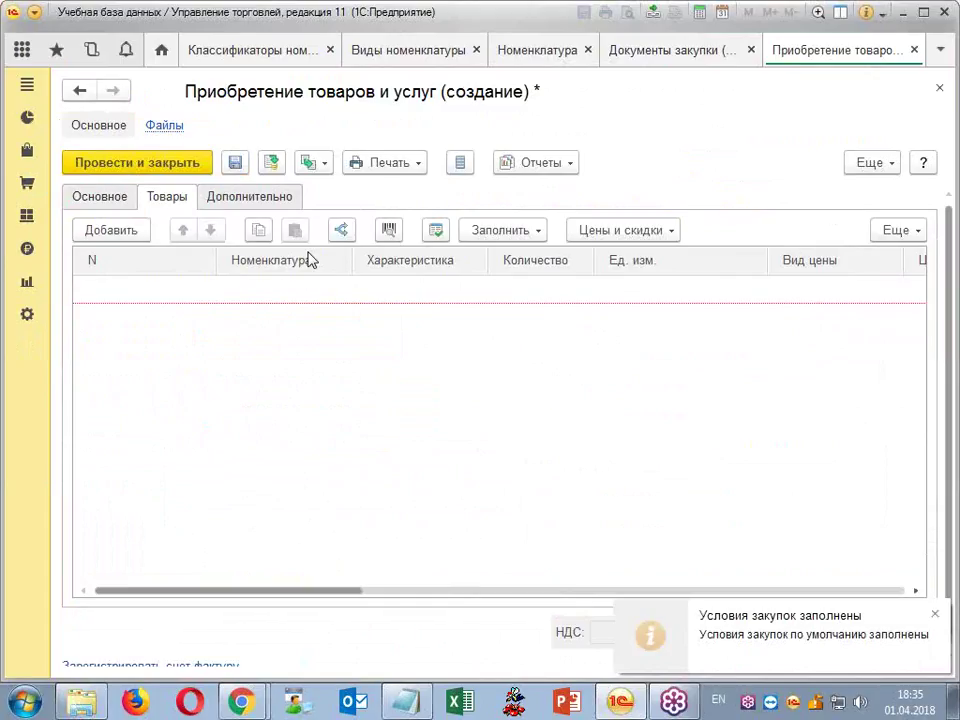
{"action": "left_click", "coordinate": [131, 235]}
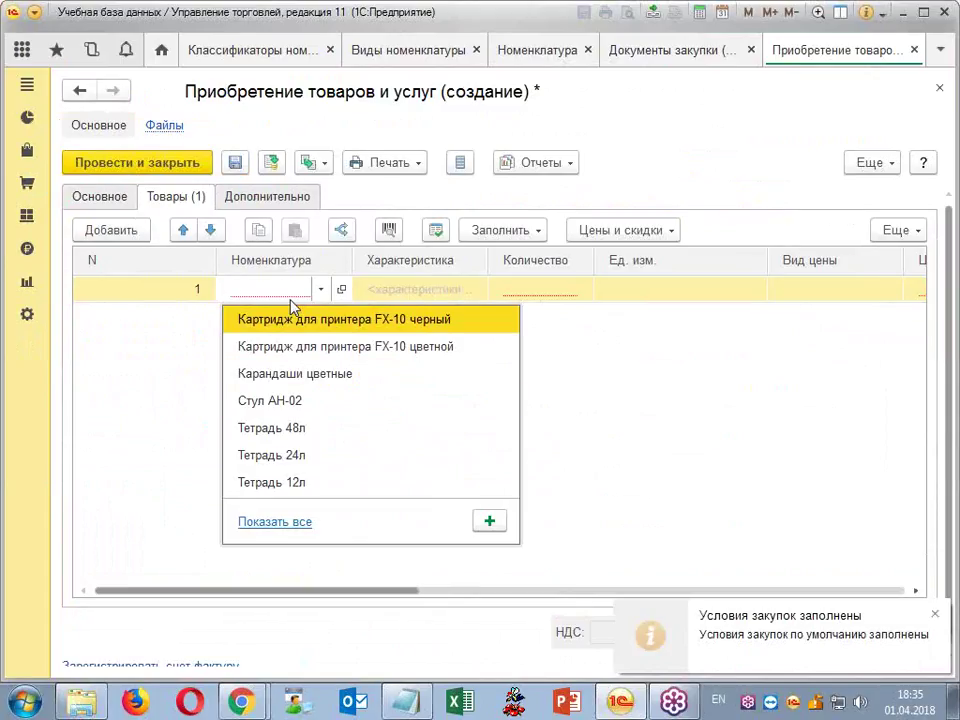
{"action": "type", "text": "о"}
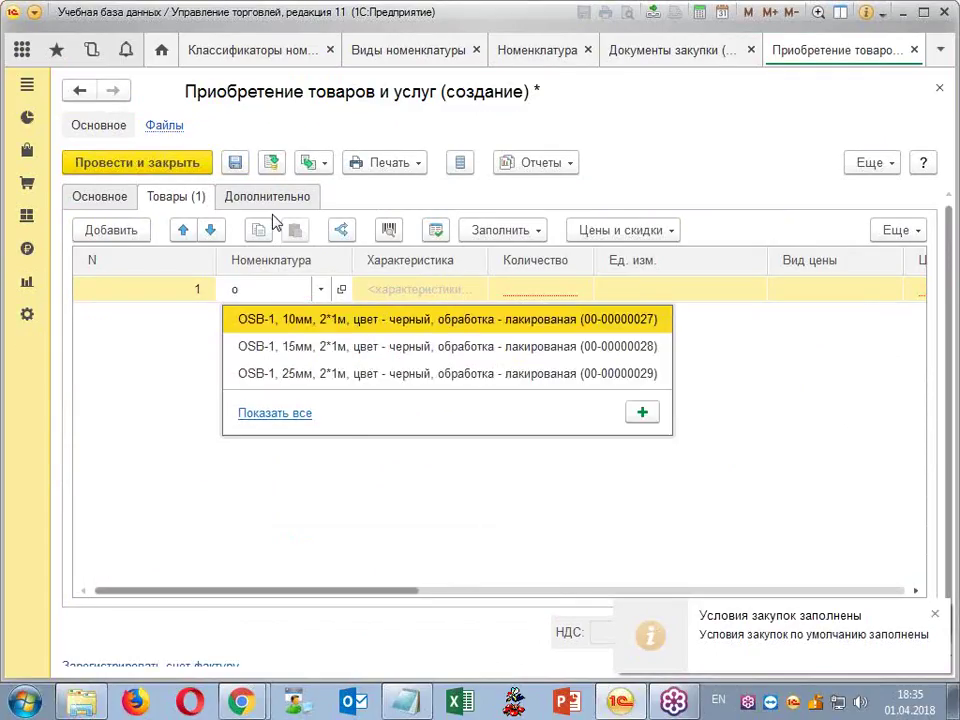
{"action": "key", "text": "Return"}
{"action": "key", "text": "Return"}
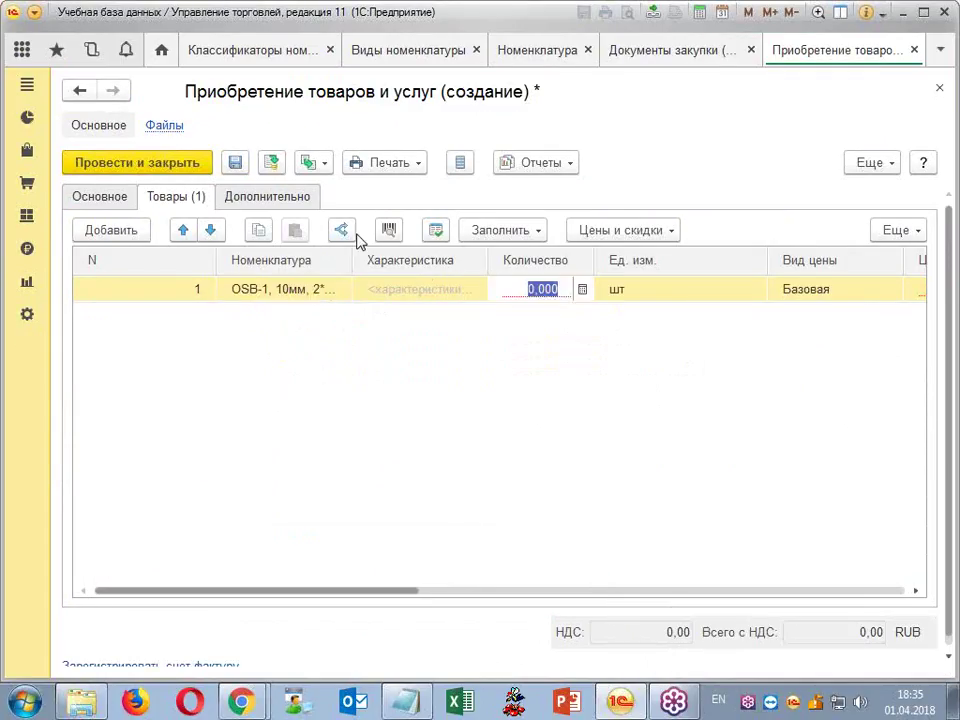
{"action": "left_click", "coordinate": [488, 288]}
{"action": "left_click", "coordinate": [489, 286]}
{"action": "type", "text": "20"}
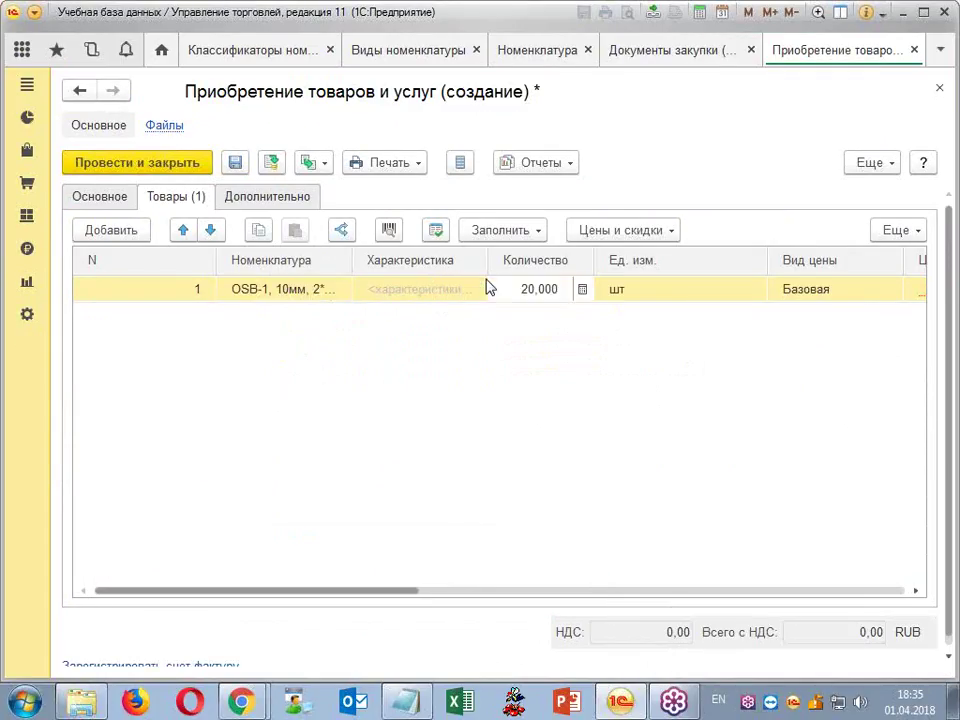
- Set the price of the 10 mm OSB-1 goods line to 100
{"action": "left_click", "coordinate": [638, 411]}
{"action": "left_click_drag", "start_coordinate": [395, 592], "coordinate": [536, 590]}
{"action": "left_click", "coordinate": [585, 289]}
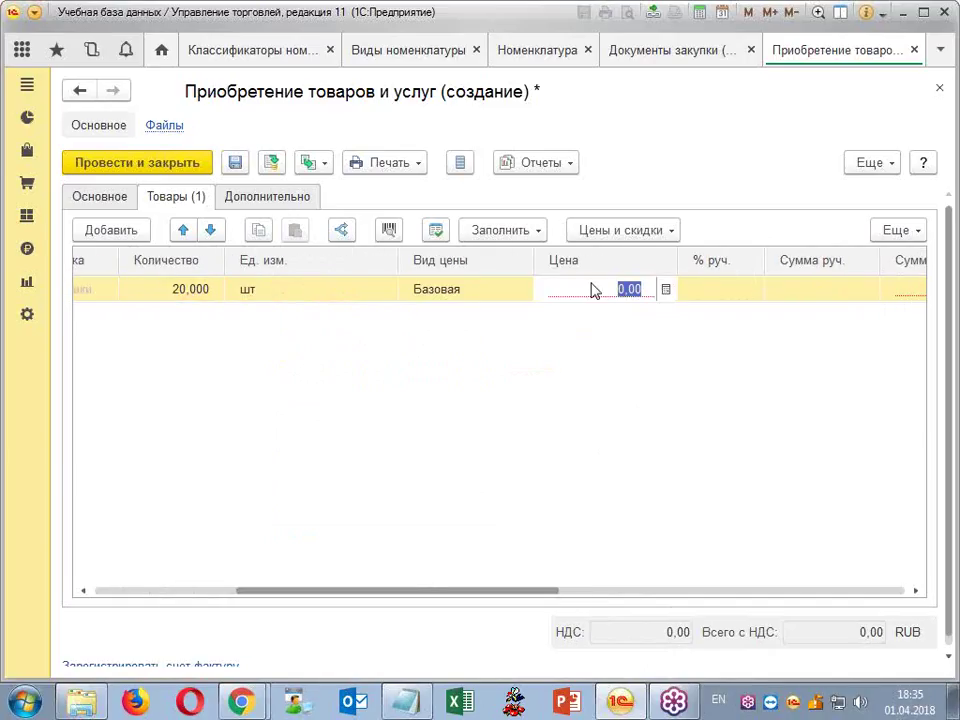
{"action": "type", "text": "100"}
{"action": "left_click", "coordinate": [495, 470]}
- Duplicate the first goods line and change the copy's item to the 15 mm OSB-1 board
{"action": "left_click_drag", "start_coordinate": [446, 592], "coordinate": [81, 563]}
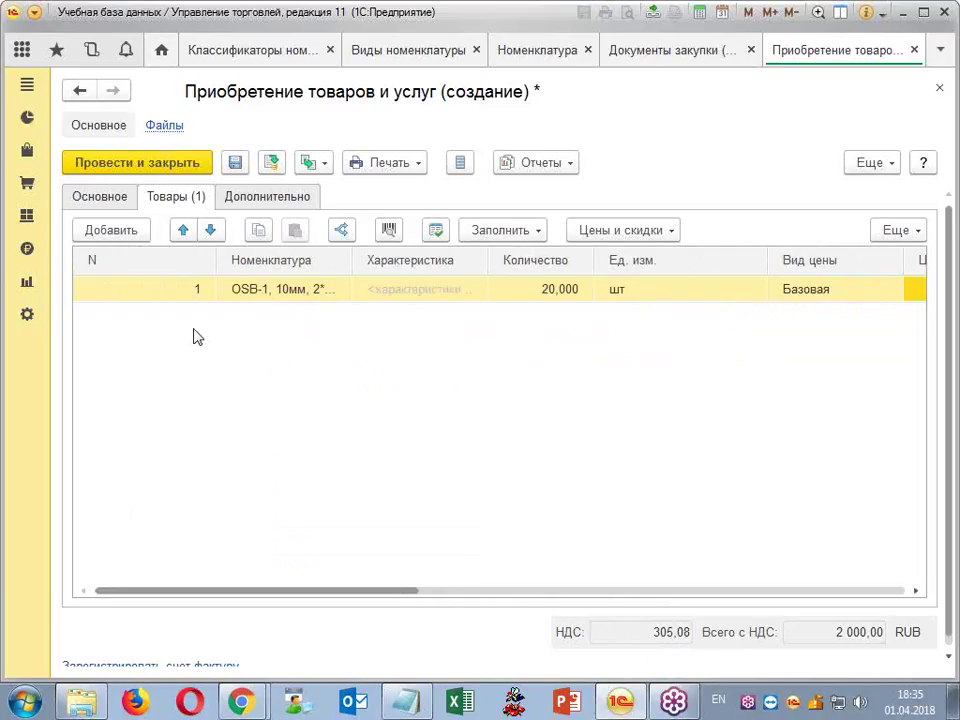
{"action": "right_click", "coordinate": [250, 289]}
{"action": "left_click", "coordinate": [266, 326]}
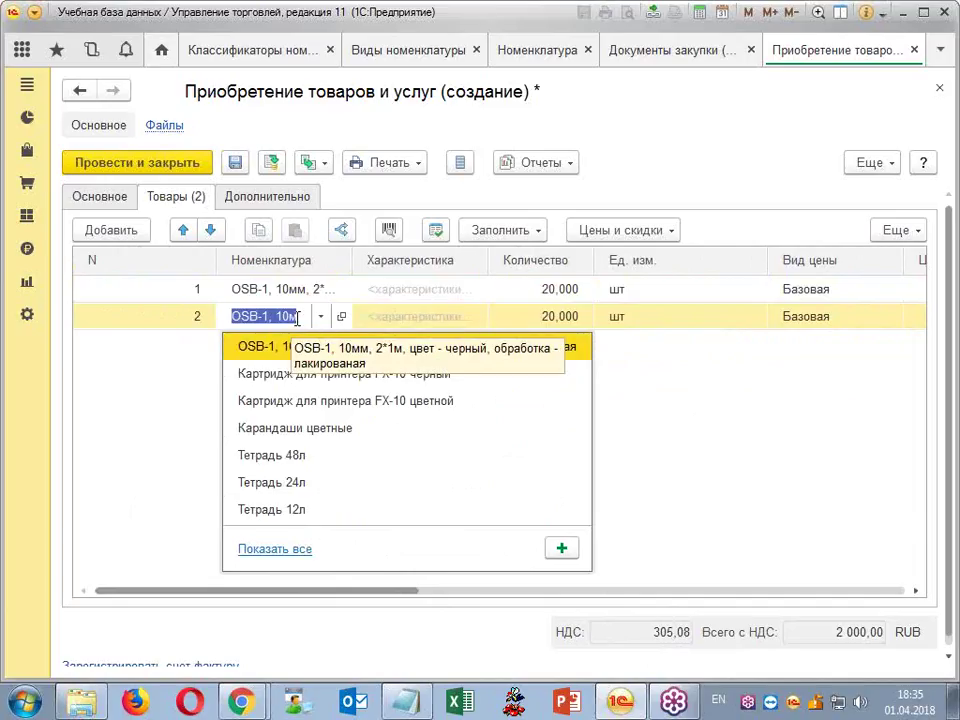
{"action": "type", "text": "osb"}
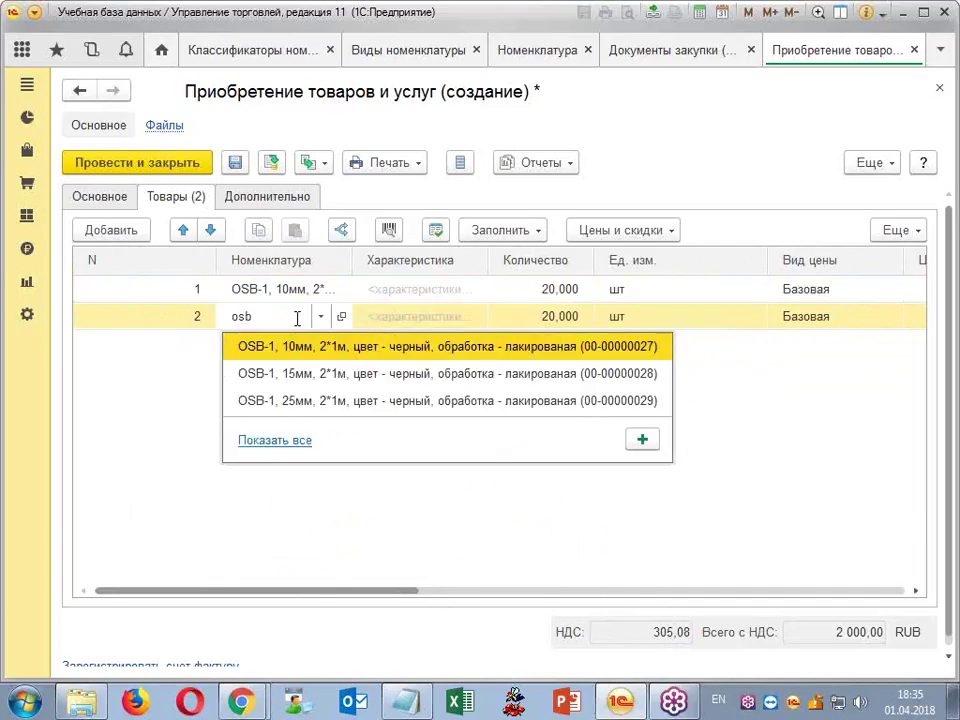
{"action": "left_click", "coordinate": [324, 377]}
{"action": "left_click", "coordinate": [249, 360]}
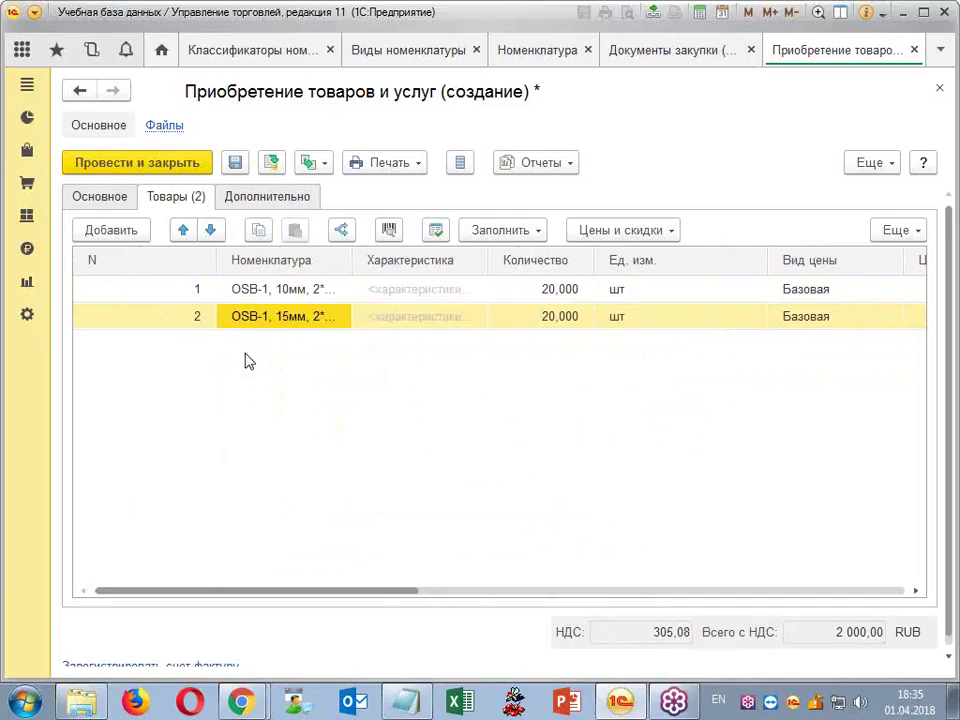
- Duplicate the 15 mm OSB-1 goods line and change the copy's item to the 25 mm OSB-1 board
{"action": "right_click", "coordinate": [237, 330]}
{"action": "left_click", "coordinate": [266, 372]}
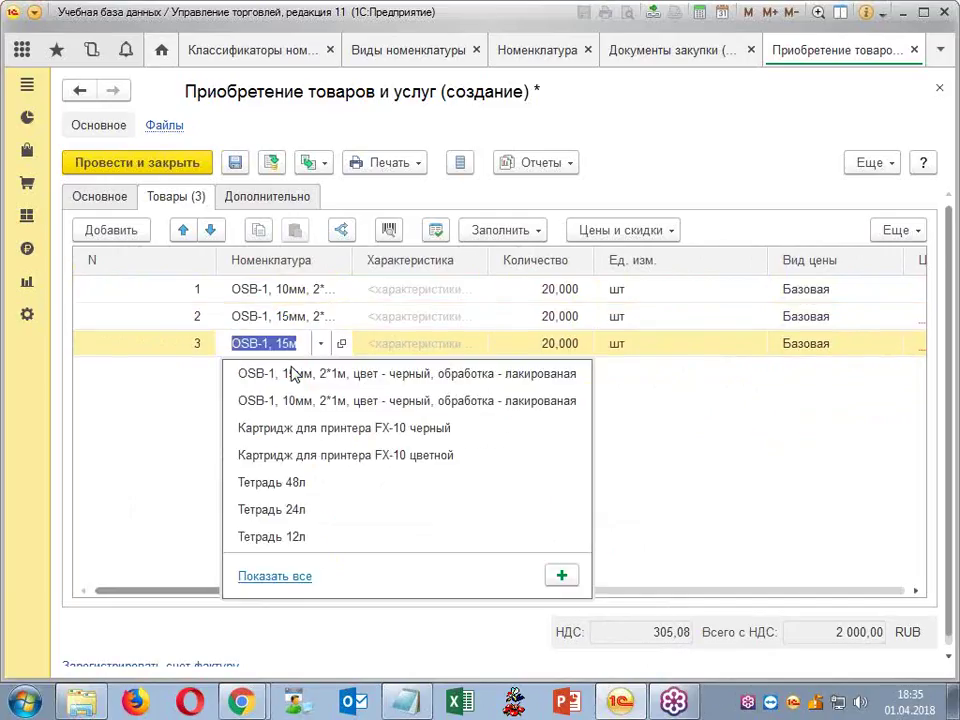
{"action": "type", "text": "o"}
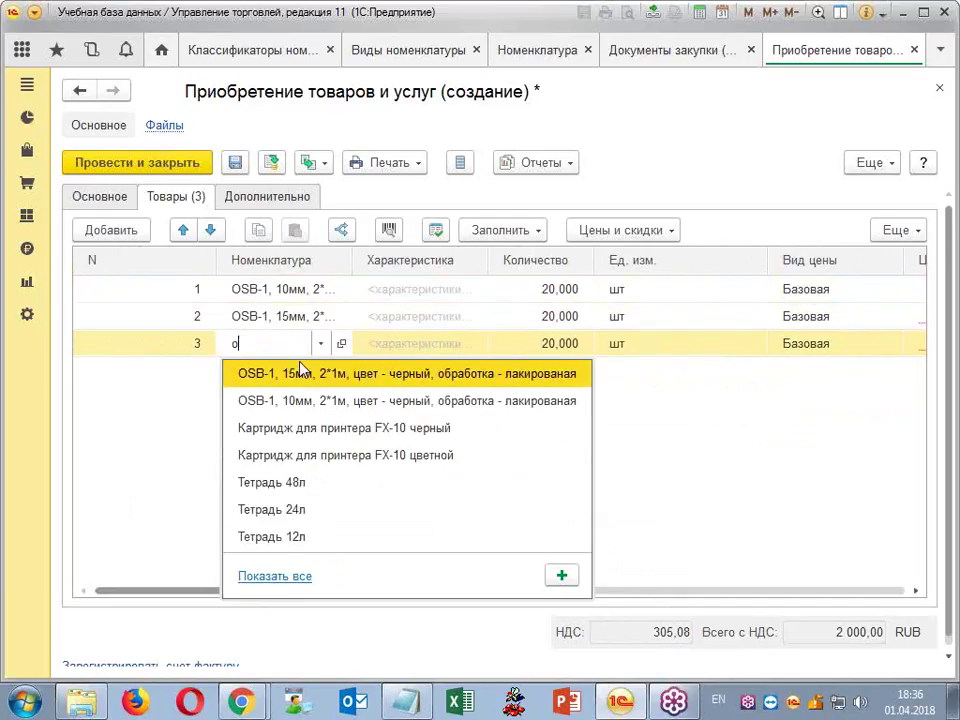
{"action": "left_click", "coordinate": [326, 428]}
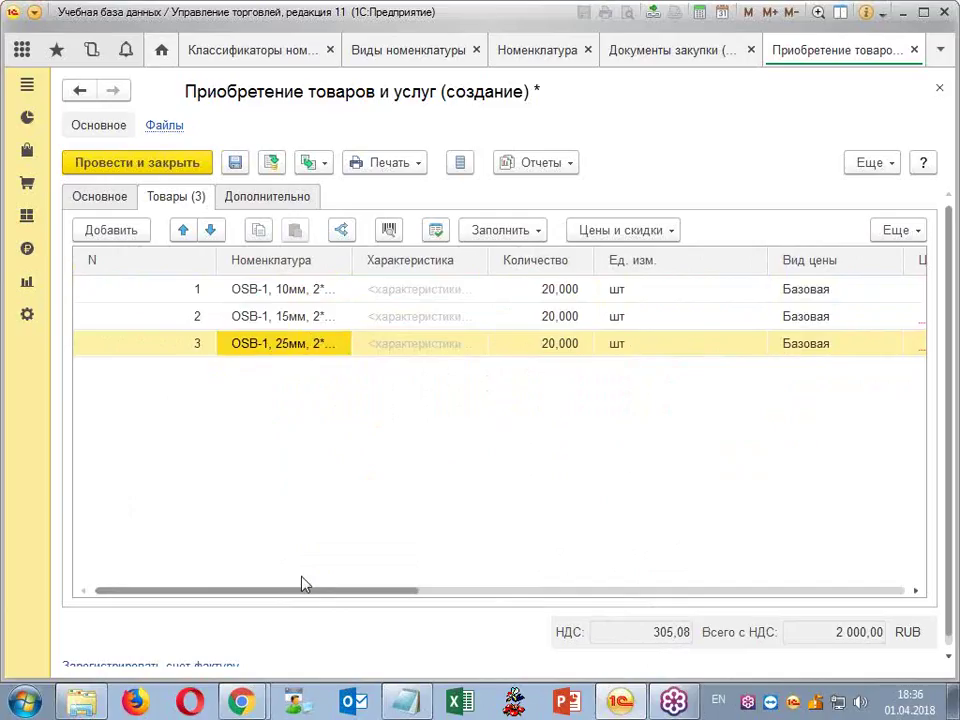
- Set the price to 100 in both the 15 mm and the 25 mm OSB-1 goods lines
{"action": "left_click_drag", "start_coordinate": [319, 594], "coordinate": [514, 430]}
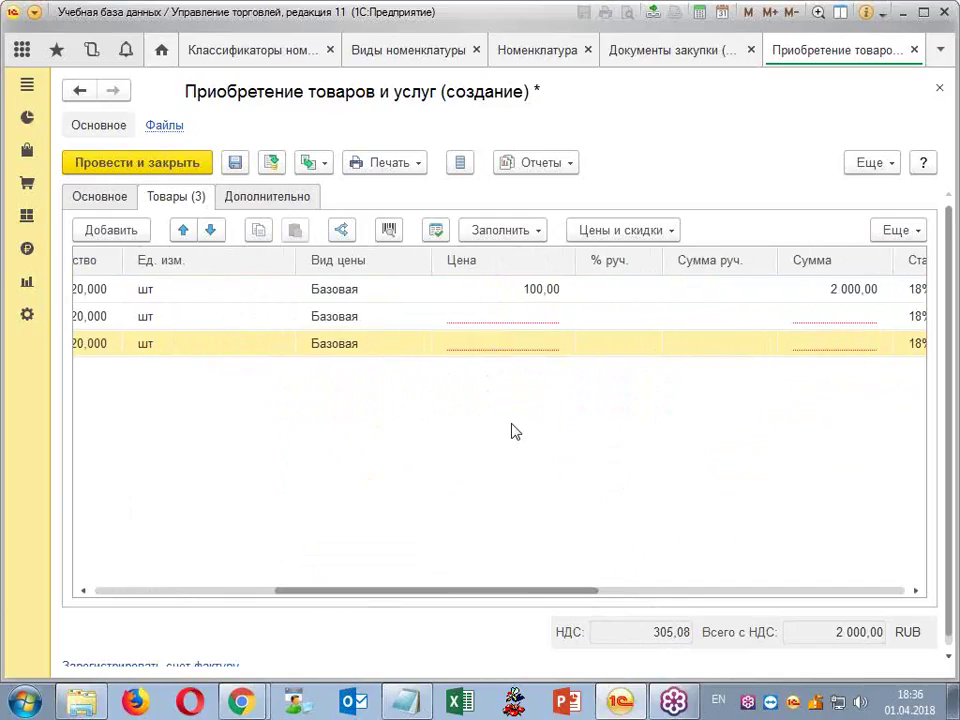
{"action": "double_click", "coordinate": [506, 326]}
{"action": "type", "text": "1"}
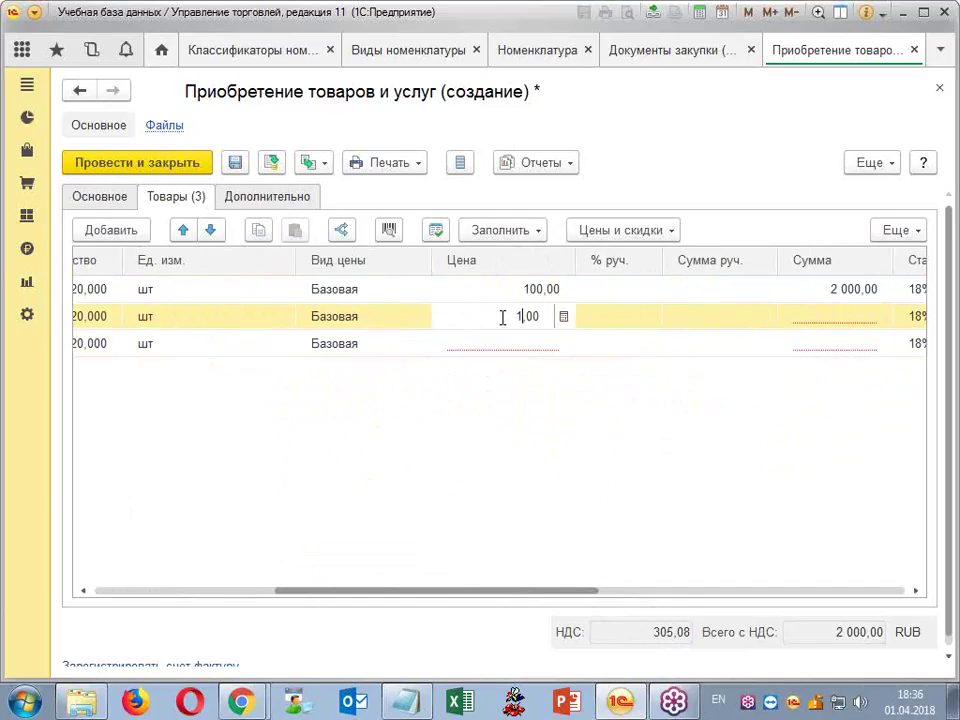
{"action": "type", "text": "00"}
{"action": "key", "text": "Return"}
{"action": "key", "text": "Down"}
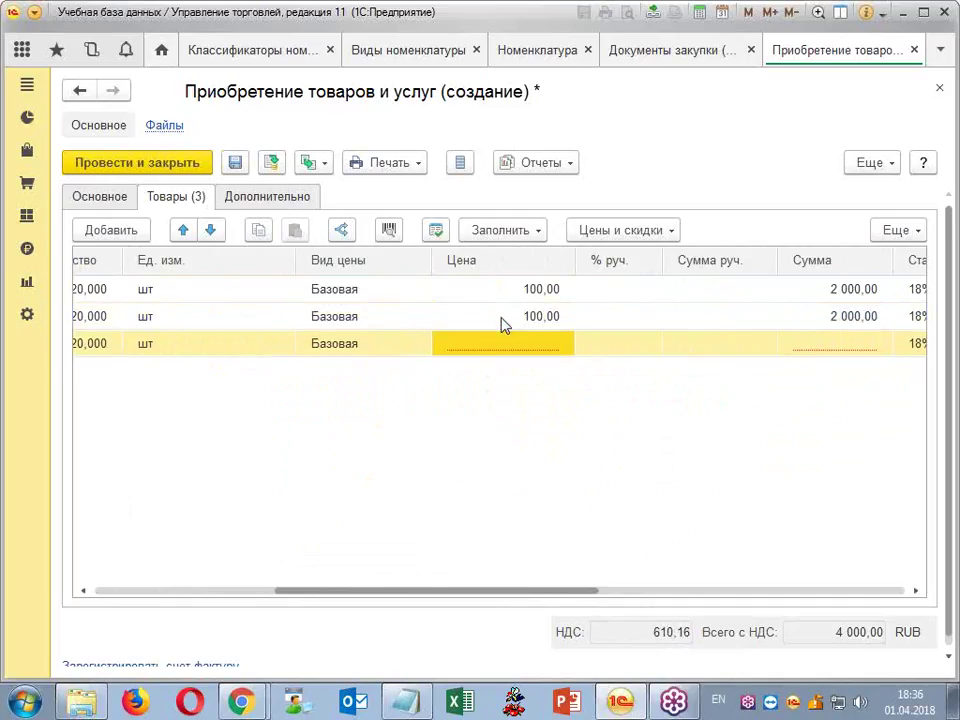
{"action": "key", "text": "Return"}
{"action": "type", "text": "100"}
{"action": "key", "text": "Return"}
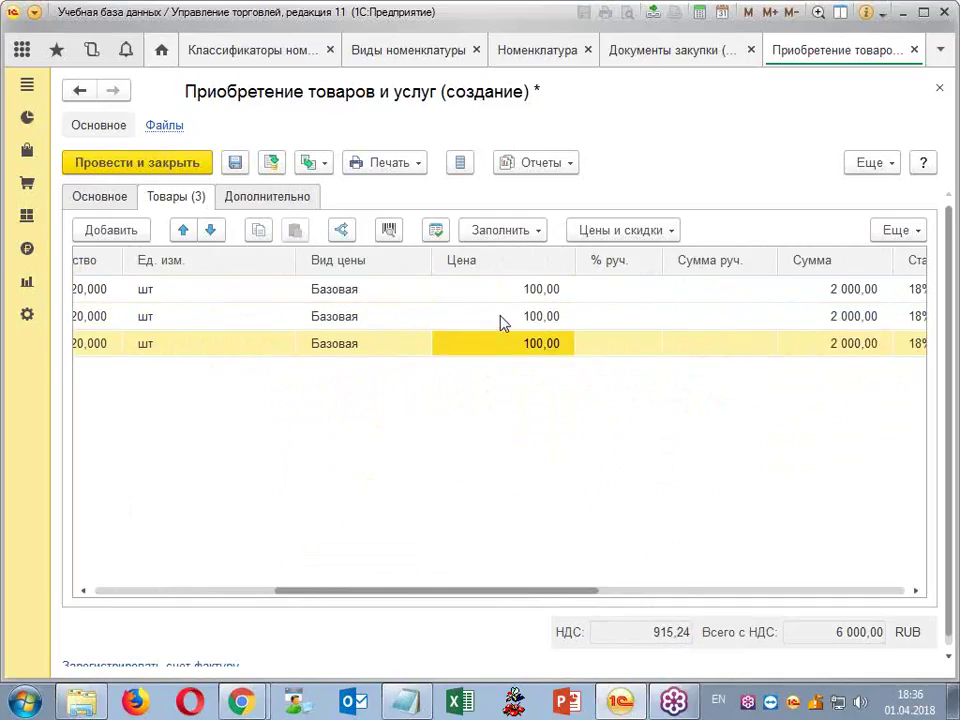
- Return to the purchase document's main details, then post and close the document
{"action": "left_click_drag", "start_coordinate": [369, 591], "coordinate": [150, 591]}
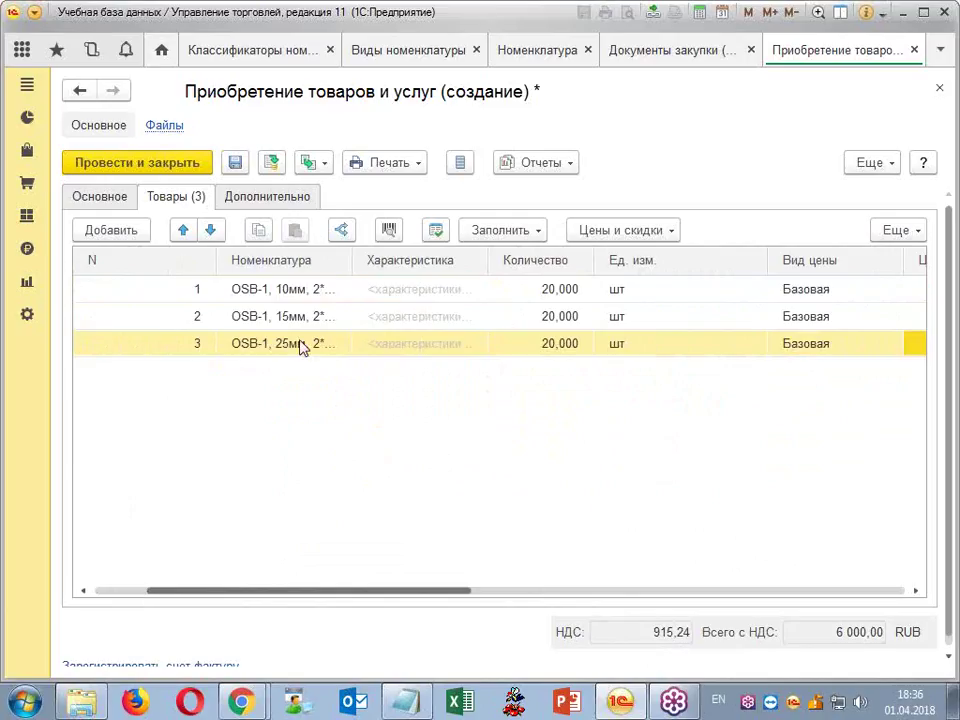
{"action": "left_click", "coordinate": [100, 198]}
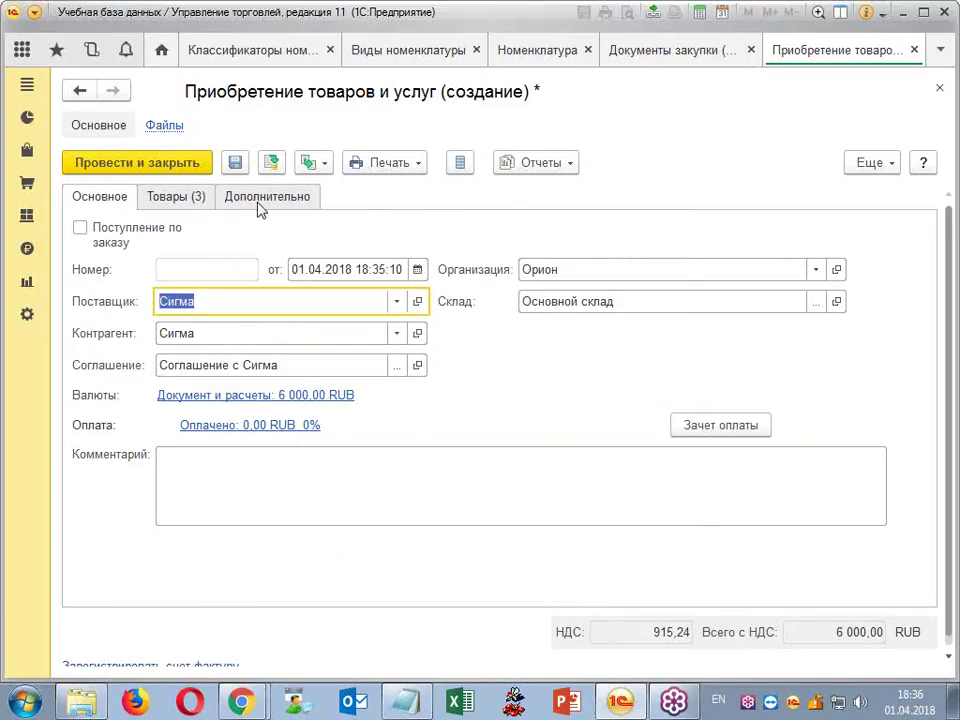
{"action": "left_click", "coordinate": [167, 164]}
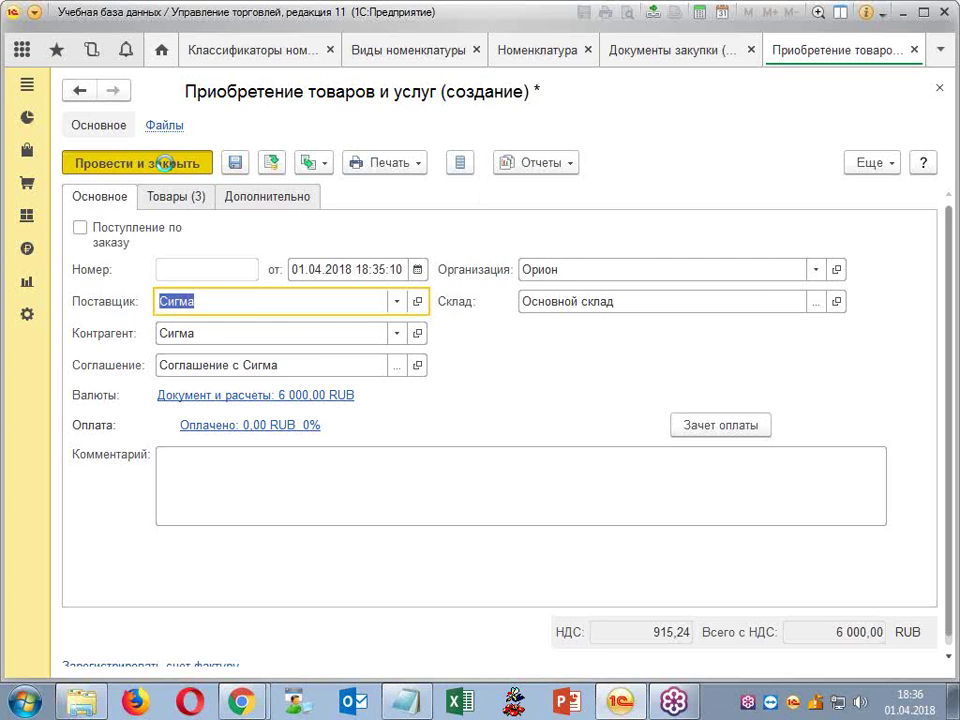
{"action": "left_click", "coordinate": [192, 163]}
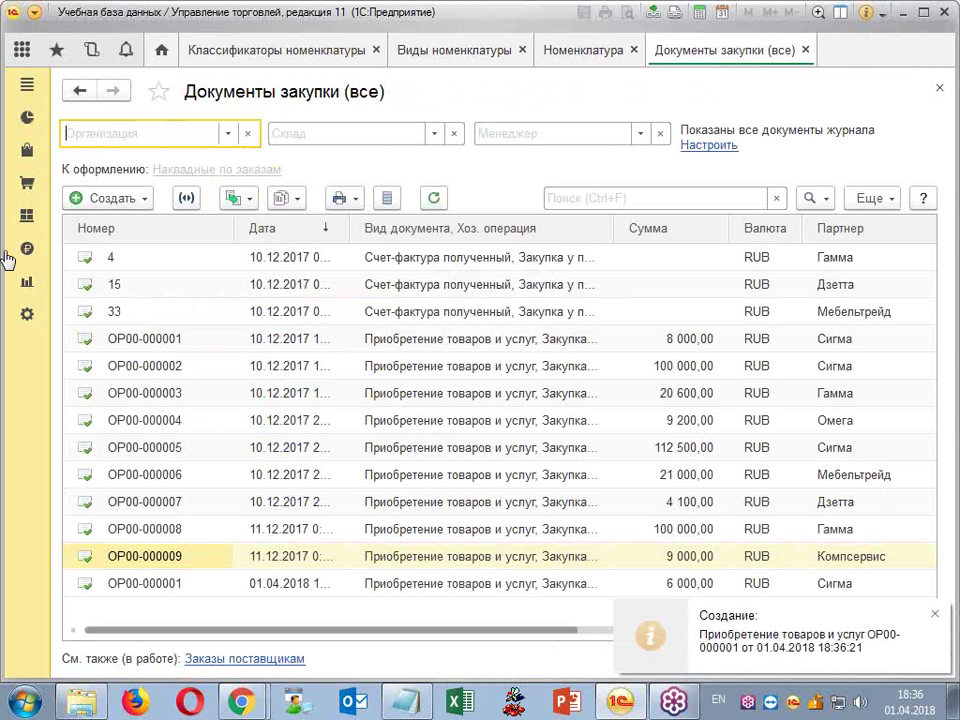
- Generate the warehouse report Ведомость по товарам на складах and examine its OSB-1 rows
{"action": "left_click", "coordinate": [27, 215]}
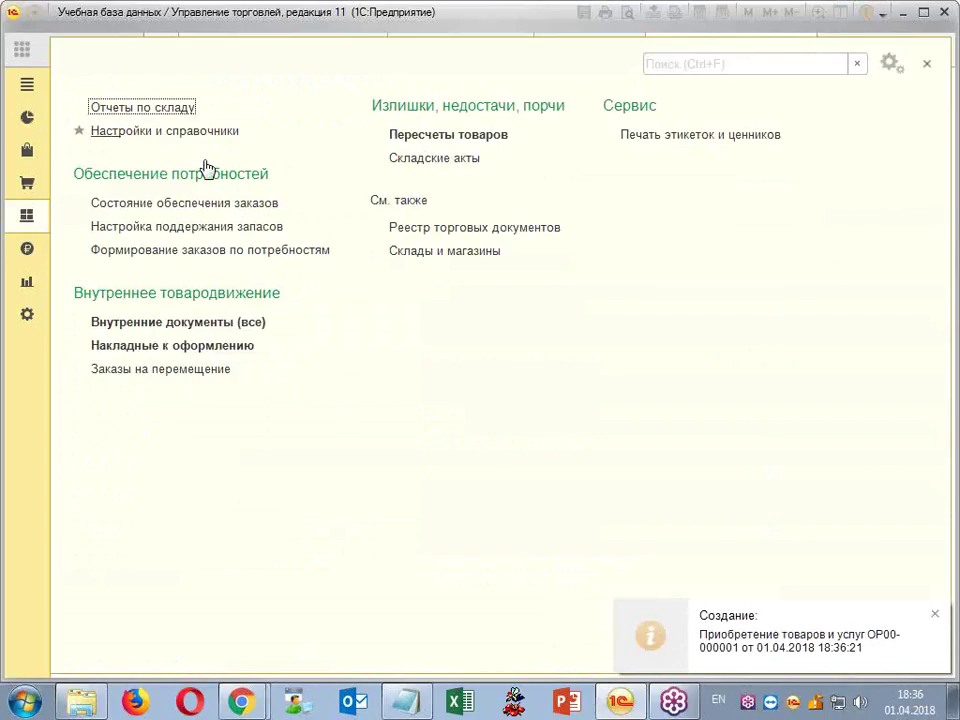
{"action": "left_click", "coordinate": [142, 106]}
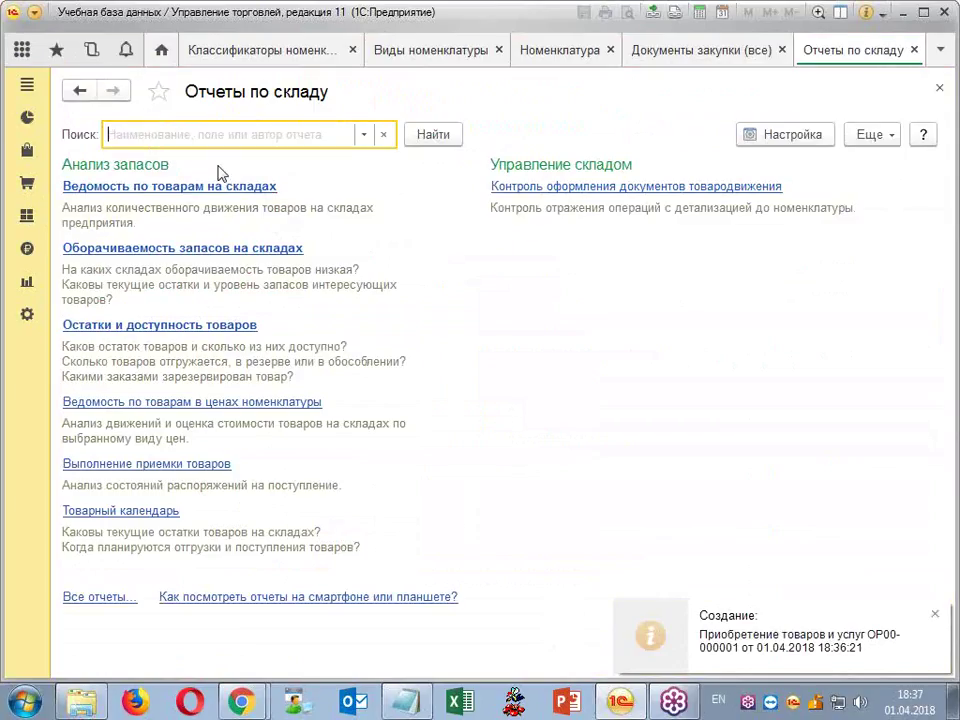
{"action": "left_click", "coordinate": [209, 186]}
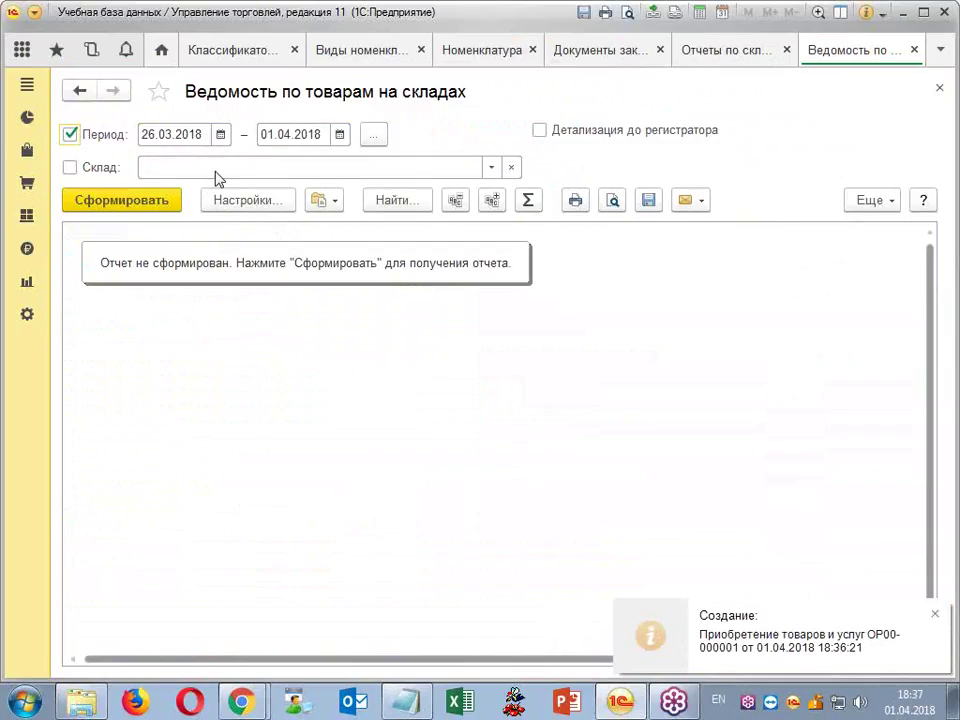
{"action": "left_click", "coordinate": [132, 202]}
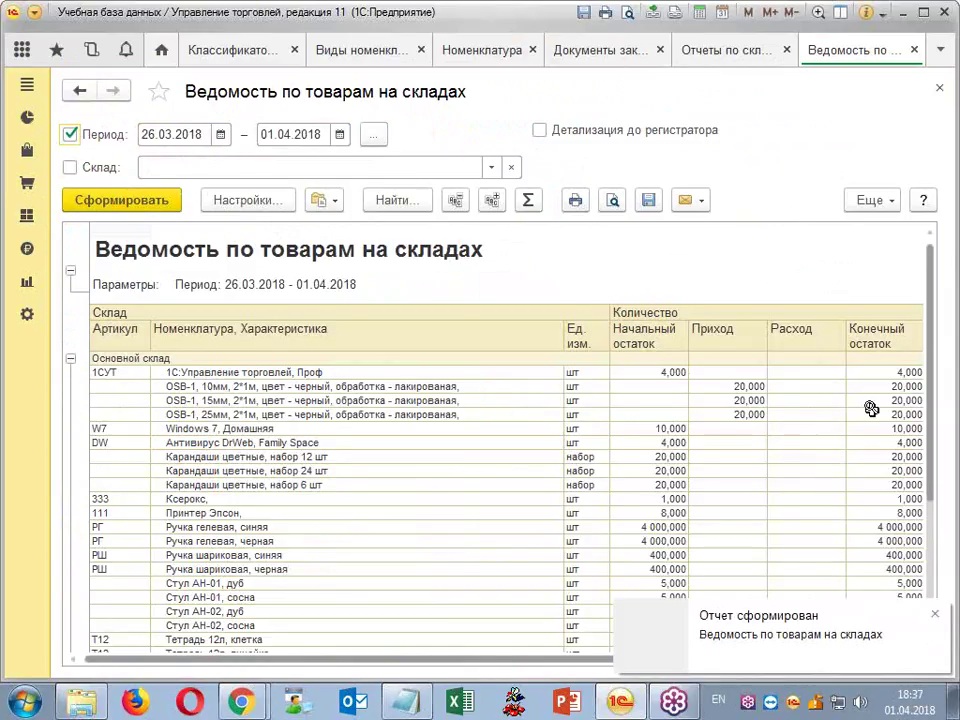
{"action": "left_click", "coordinate": [463, 371]}
{"action": "left_click", "coordinate": [158, 386]}
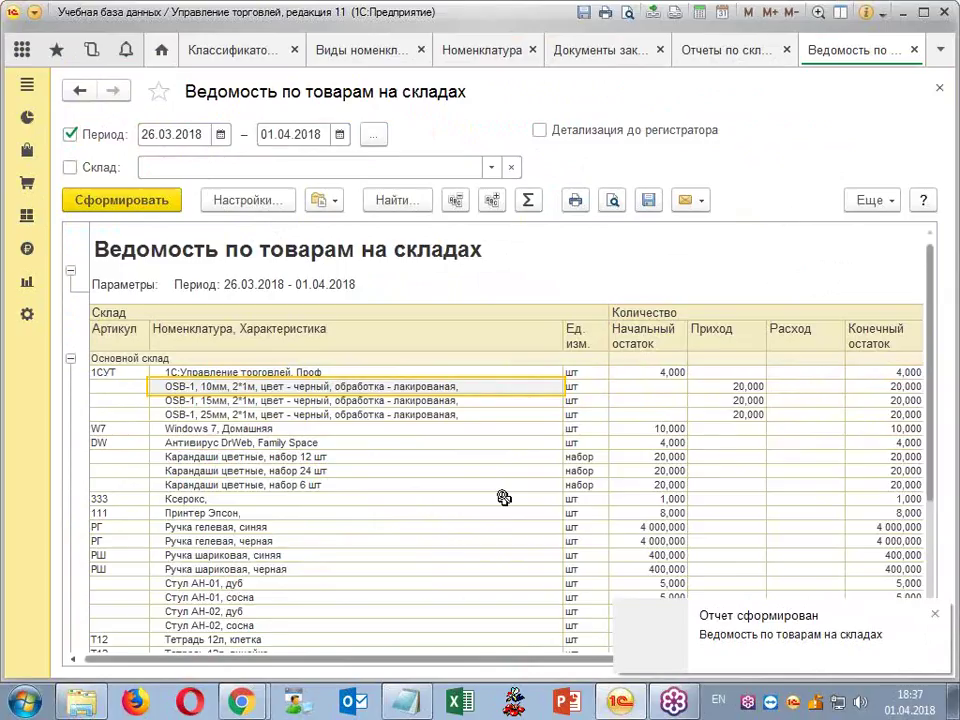
{"action": "left_click", "coordinate": [250, 402]}
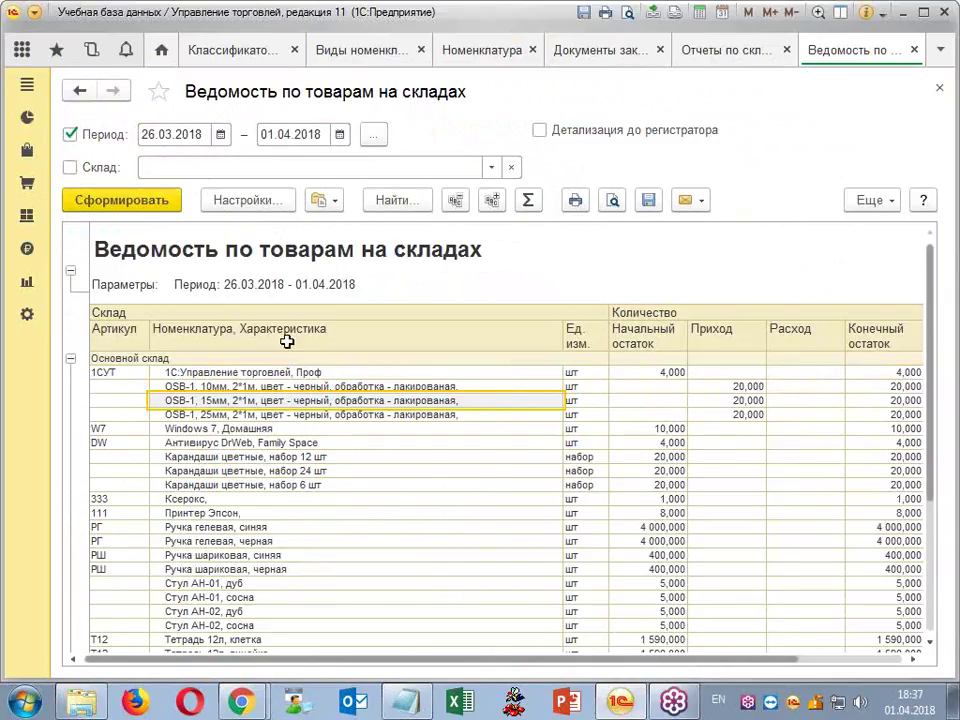
- Open the settings of the warehouse goods report, switch them to the Расширенный view and look through the available filters
{"action": "left_click", "coordinate": [246, 200]}
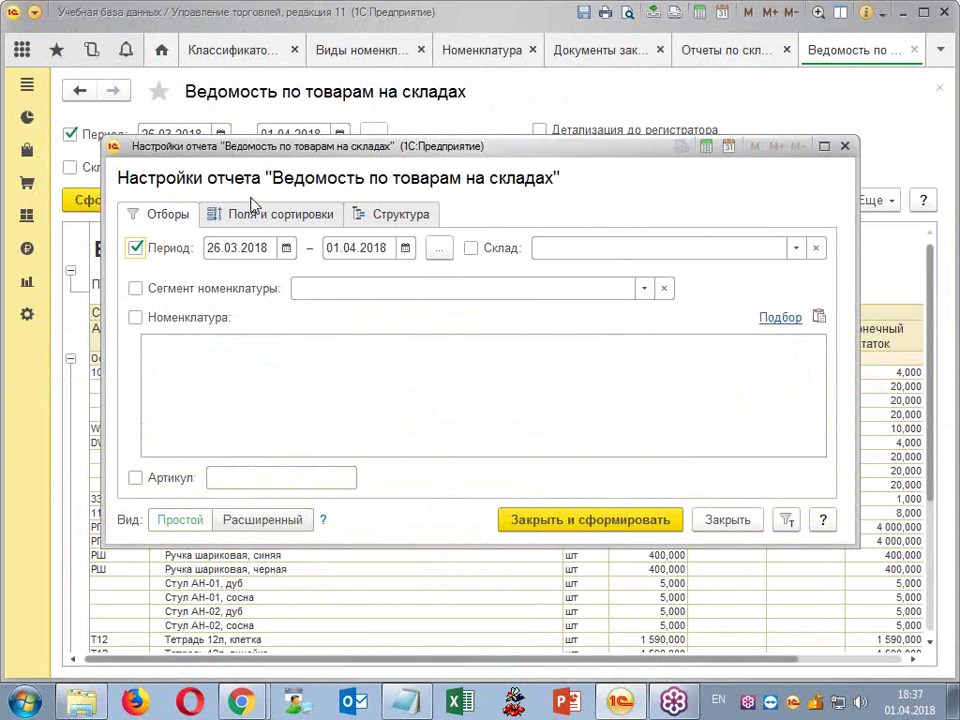
{"action": "left_click", "coordinate": [262, 522]}
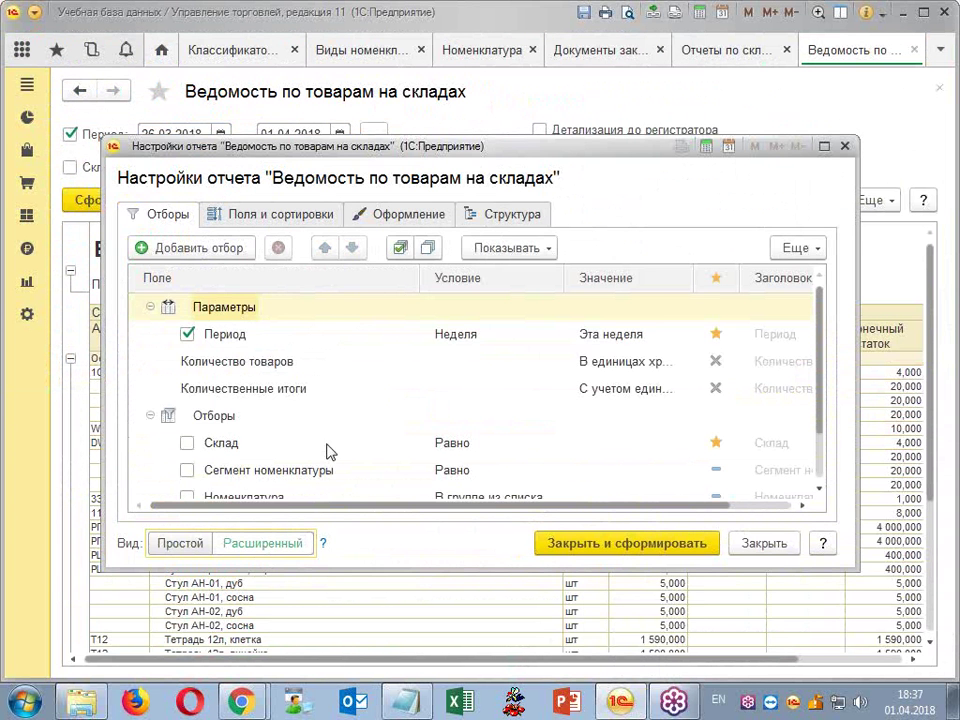
{"action": "scroll", "coordinate": [418, 270], "scroll_direction": "down", "scroll_amount": 1}
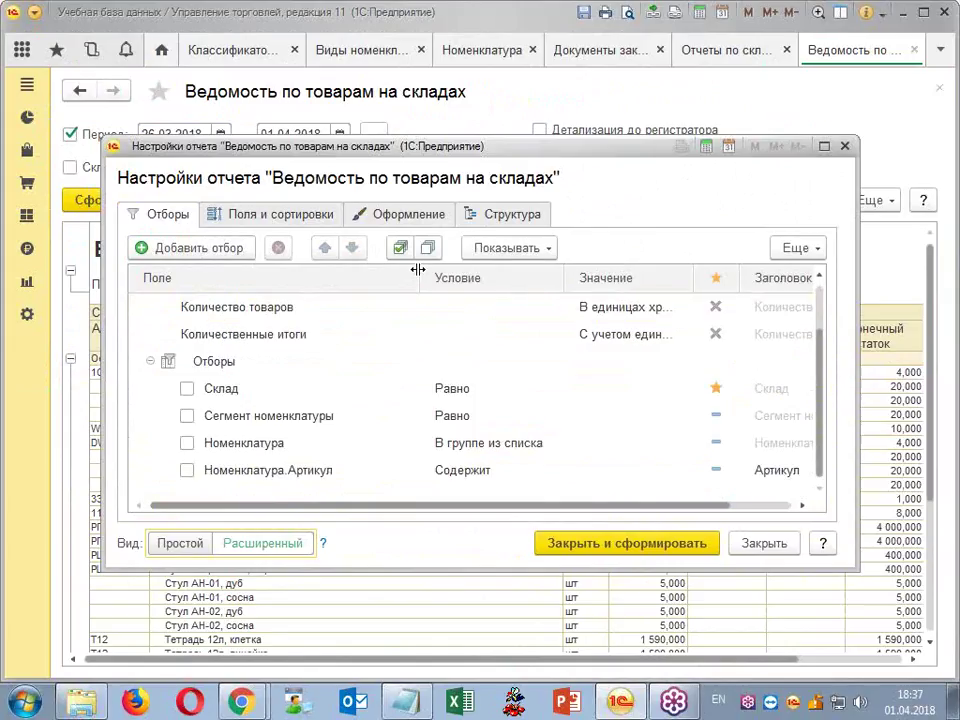
{"action": "scroll", "coordinate": [418, 270], "scroll_direction": "up", "scroll_amount": 1}
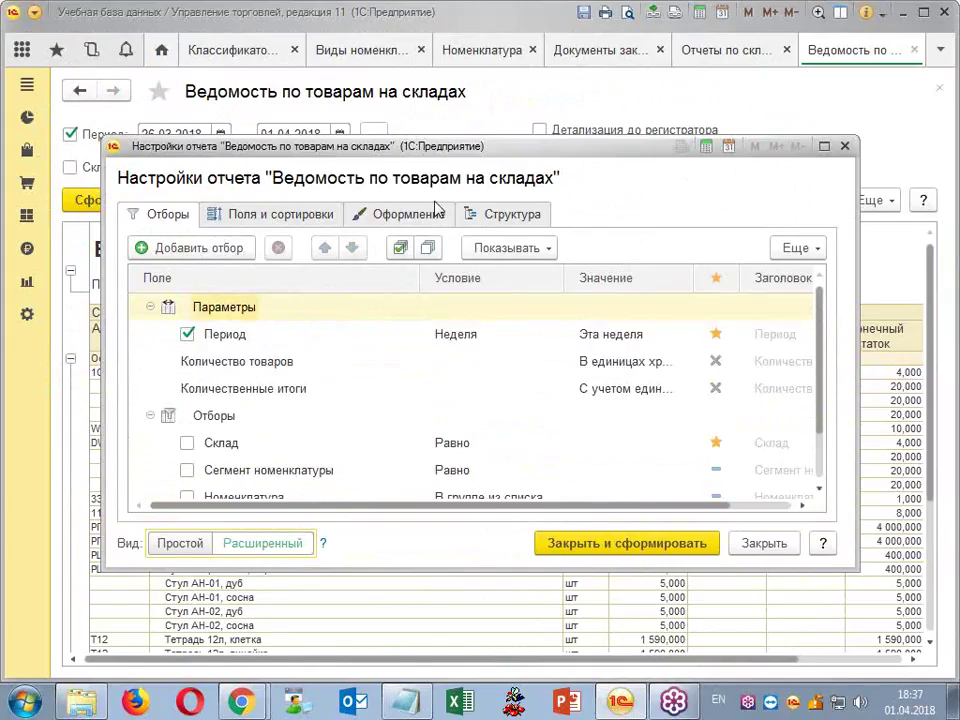
{"action": "scroll", "coordinate": [540, 300], "scroll_direction": "down", "scroll_amount": 1}
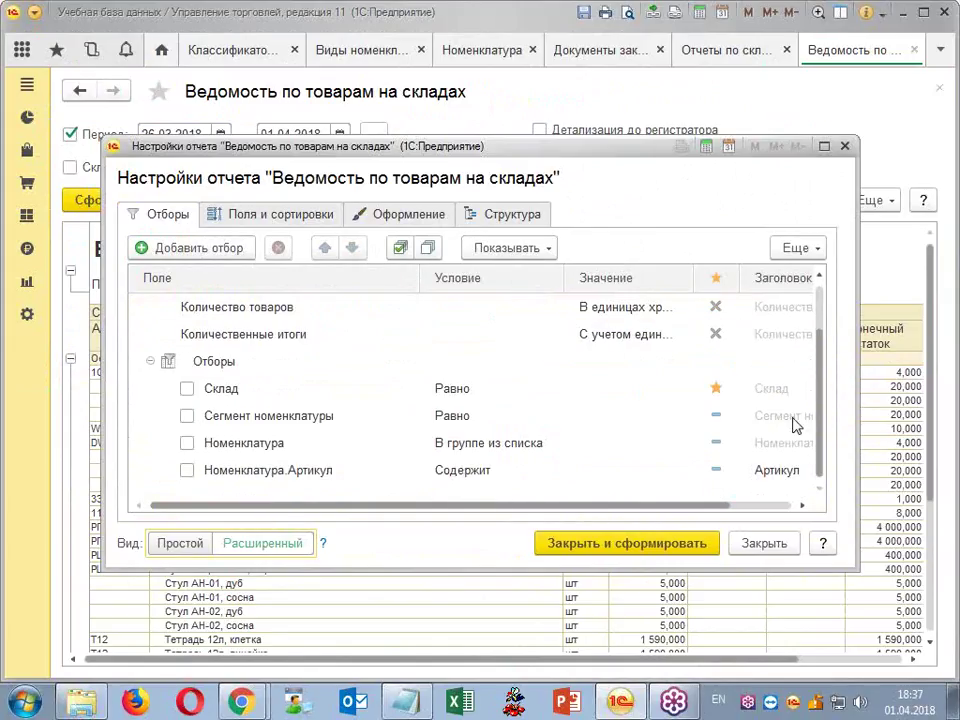
{"action": "scroll", "coordinate": [573, 441], "scroll_direction": "up", "scroll_amount": 1}
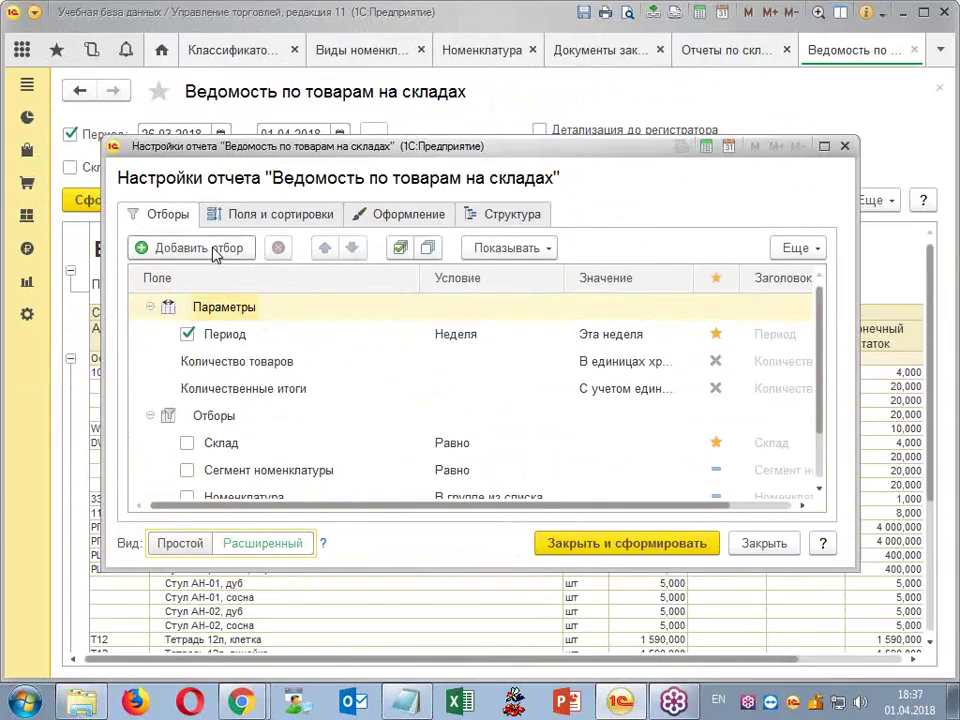
- Add a report filter on the item attribute Номенклатура.Толщина (OSB)
{"action": "left_click", "coordinate": [195, 250]}
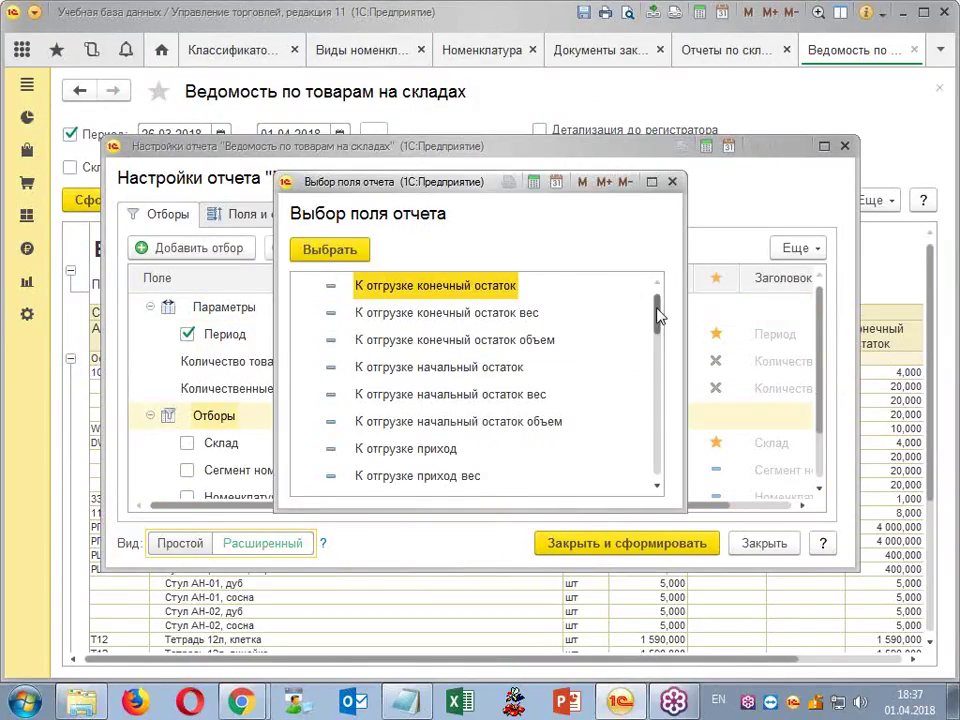
{"action": "left_click_drag", "start_coordinate": [658, 316], "coordinate": [656, 368]}
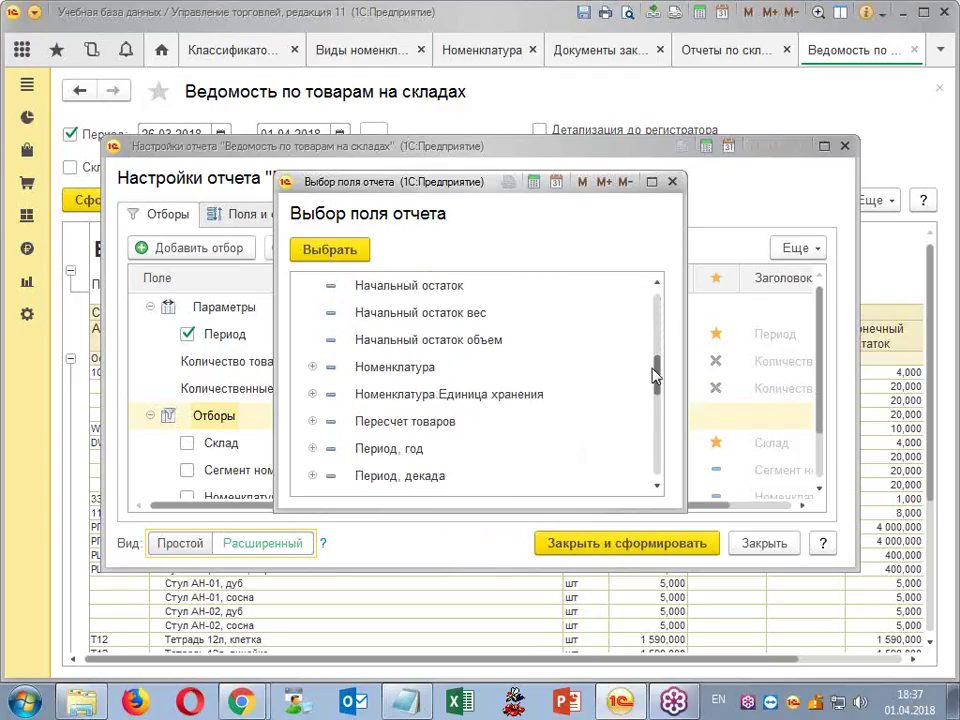
{"action": "left_click", "coordinate": [314, 367]}
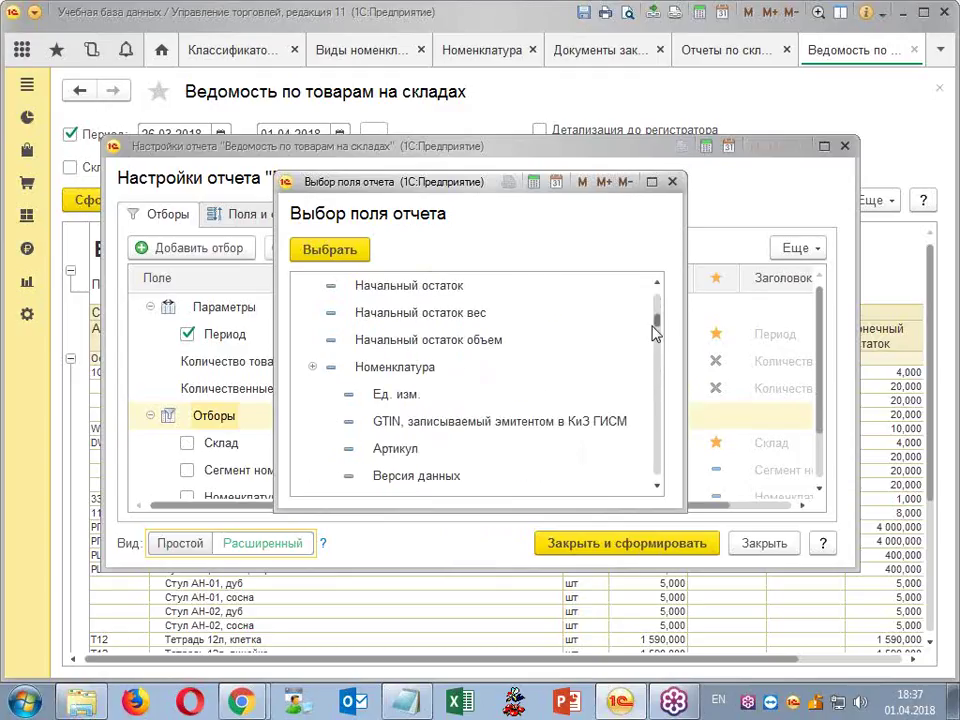
{"action": "left_click_drag", "start_coordinate": [654, 327], "coordinate": [658, 433]}
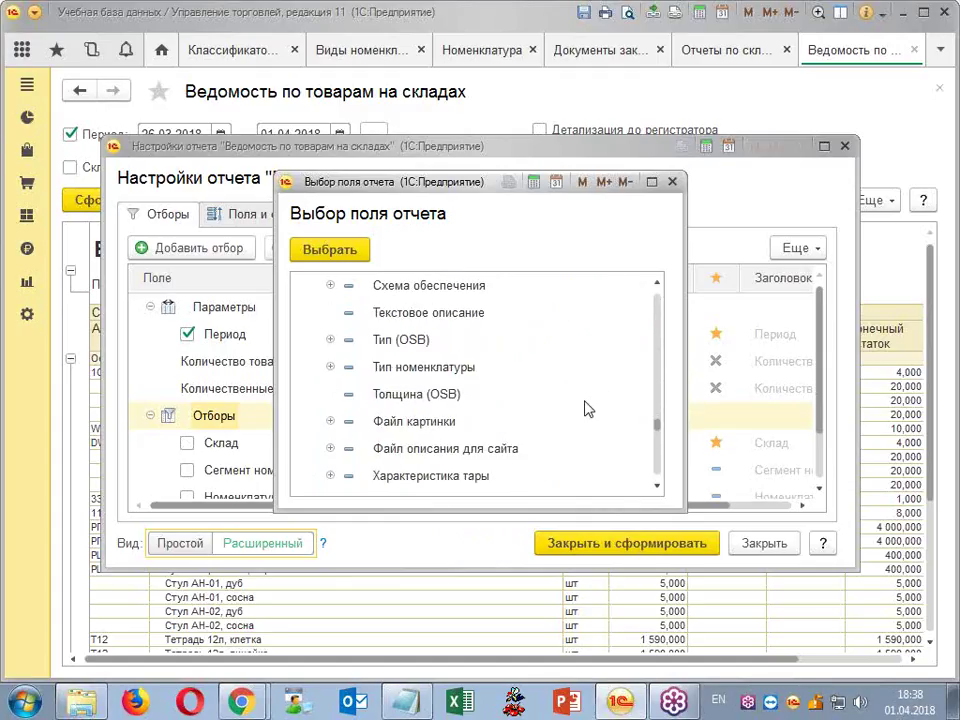
{"action": "left_click", "coordinate": [428, 398]}
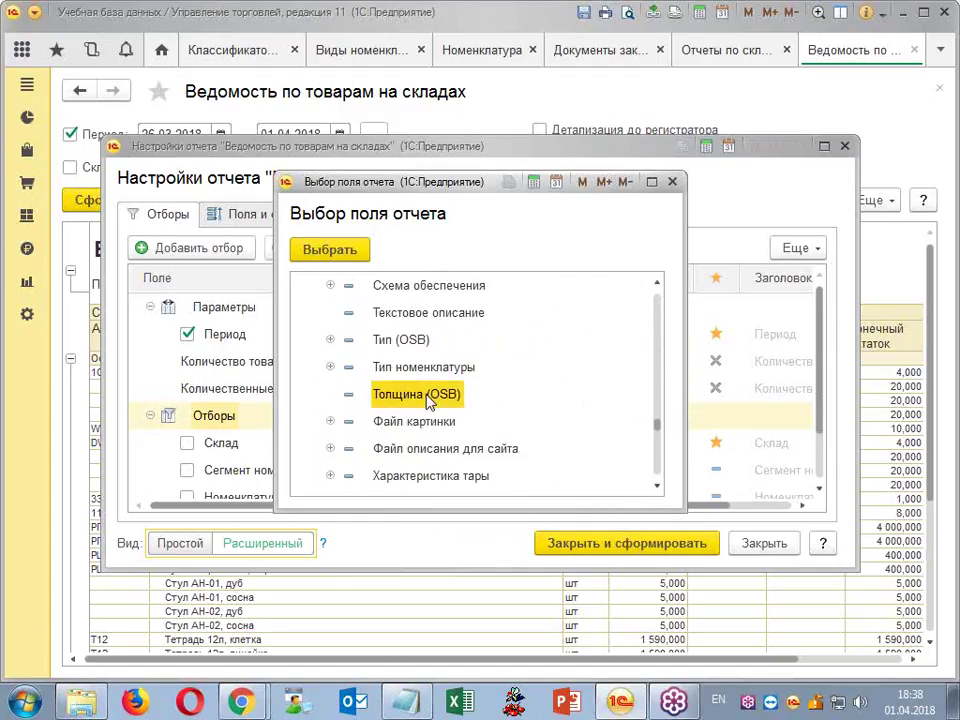
{"action": "double_click", "coordinate": [428, 398]}
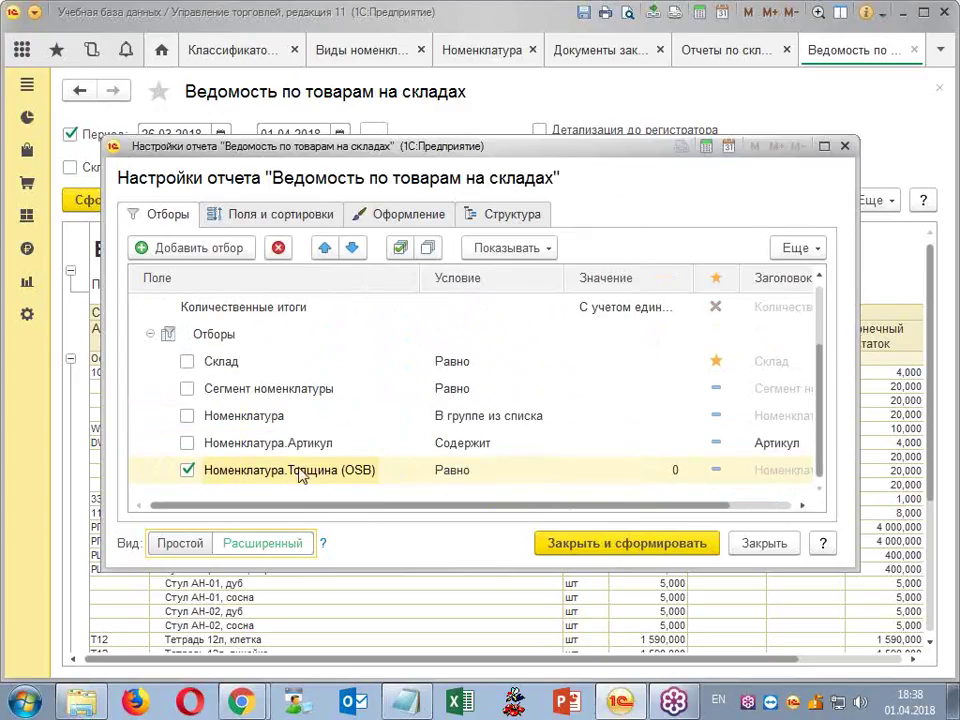
- Set the Толщина (OSB) filter condition to Меньше with the value 20 and regenerate the report
{"action": "left_click", "coordinate": [483, 479]}
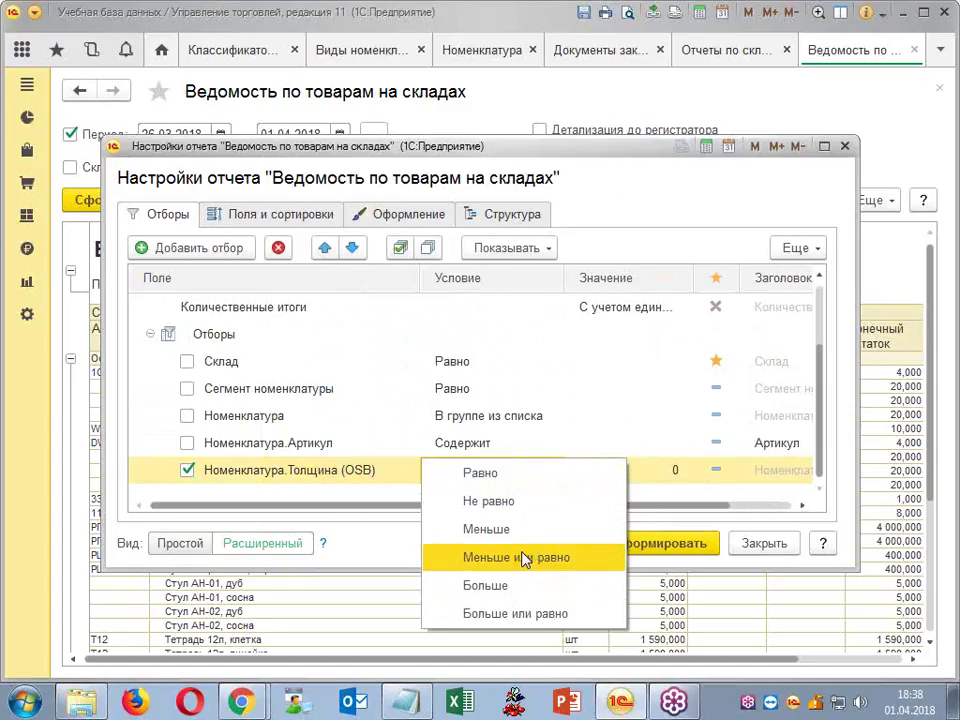
{"action": "left_click", "coordinate": [474, 530]}
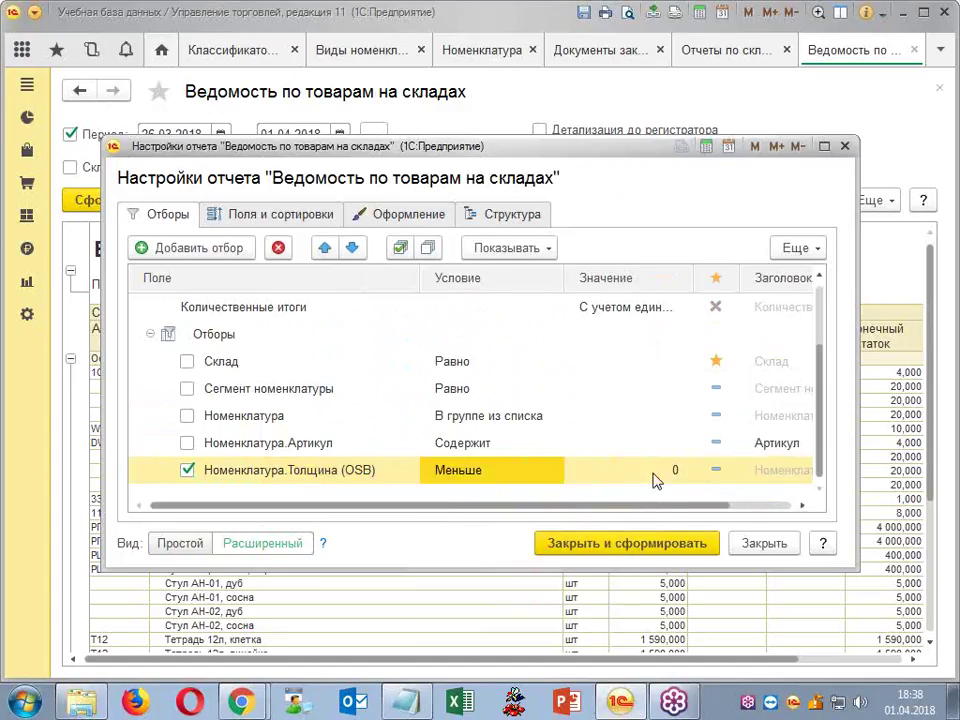
{"action": "left_click", "coordinate": [653, 479]}
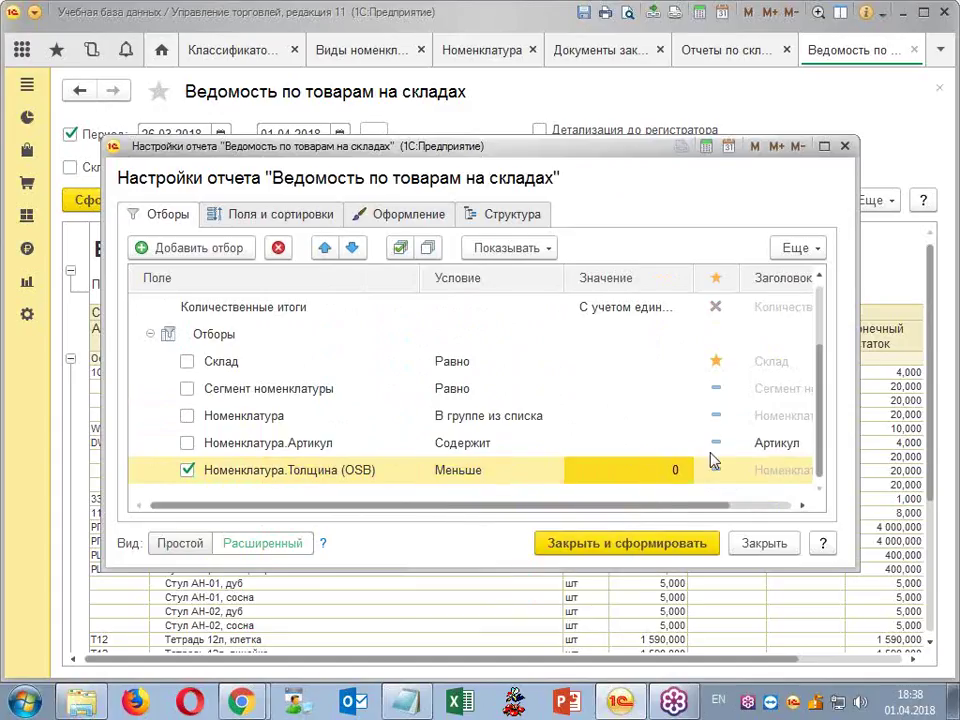
{"action": "left_click", "coordinate": [677, 467]}
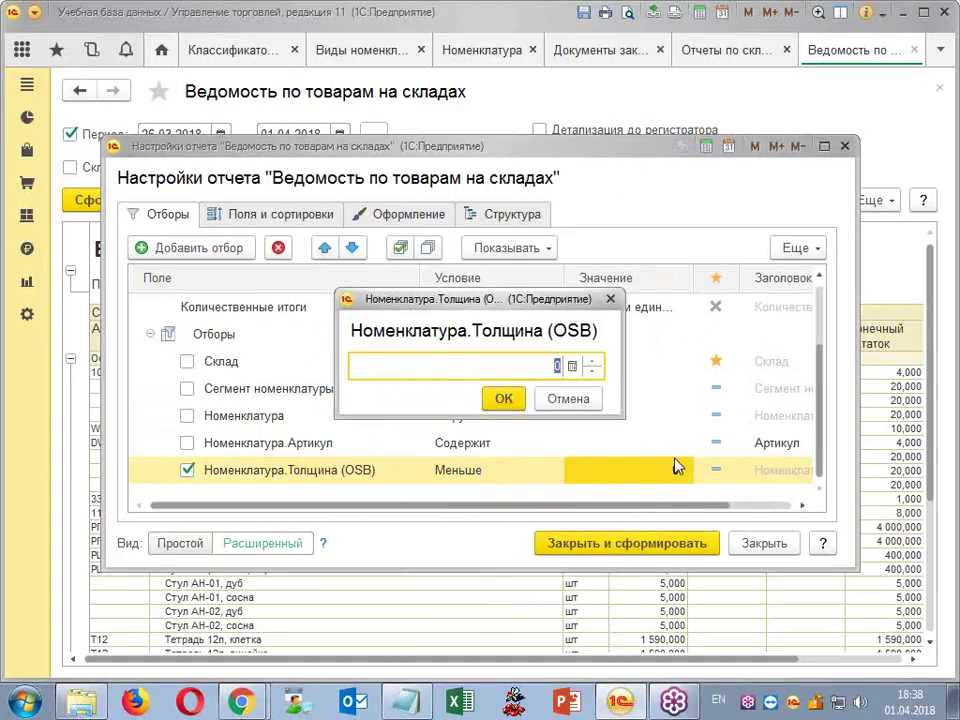
{"action": "type", "text": "20"}
{"action": "left_click", "coordinate": [505, 402]}
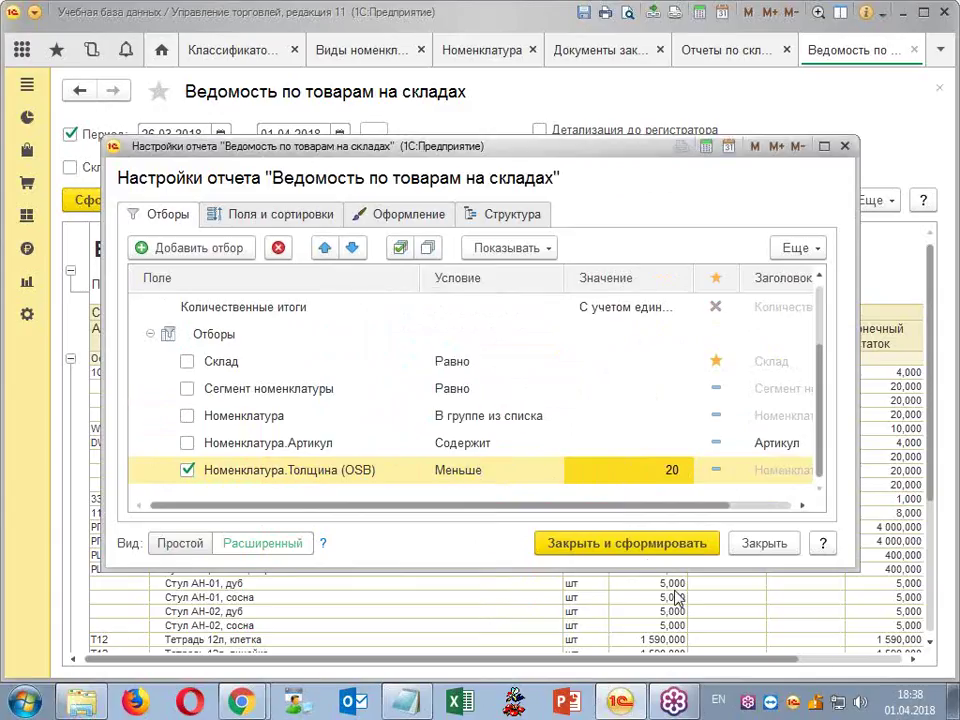
{"action": "left_click", "coordinate": [668, 543]}
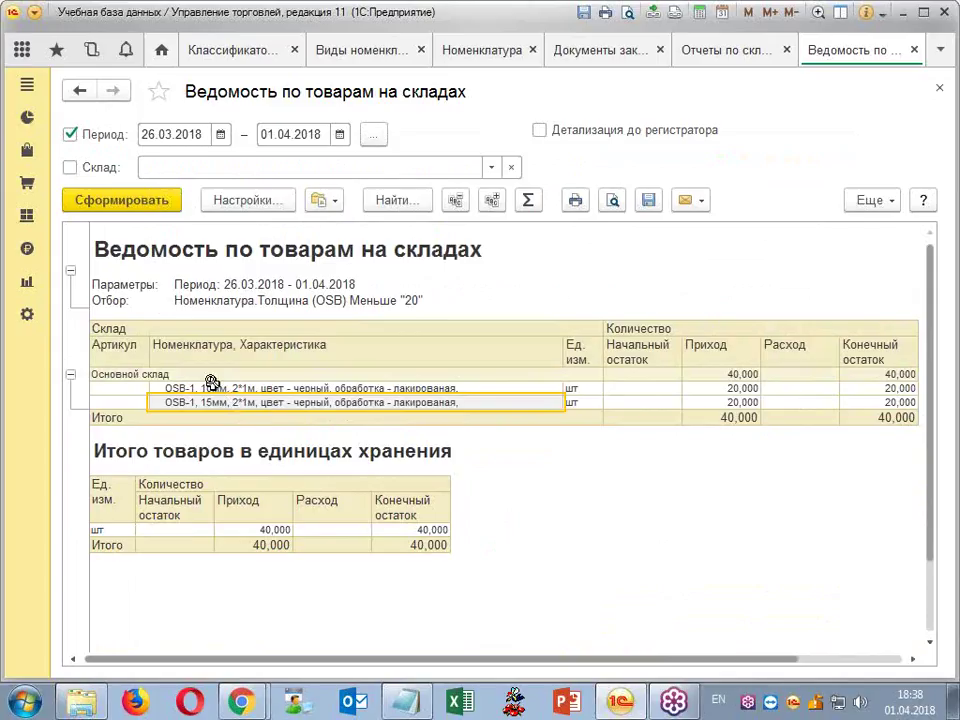
- Compare the filtered 10 and 15 mm OSB-1 rows and examine the Дополнительные реквизиты и сведения section in Общие настройки
{"action": "left_click", "coordinate": [210, 388]}
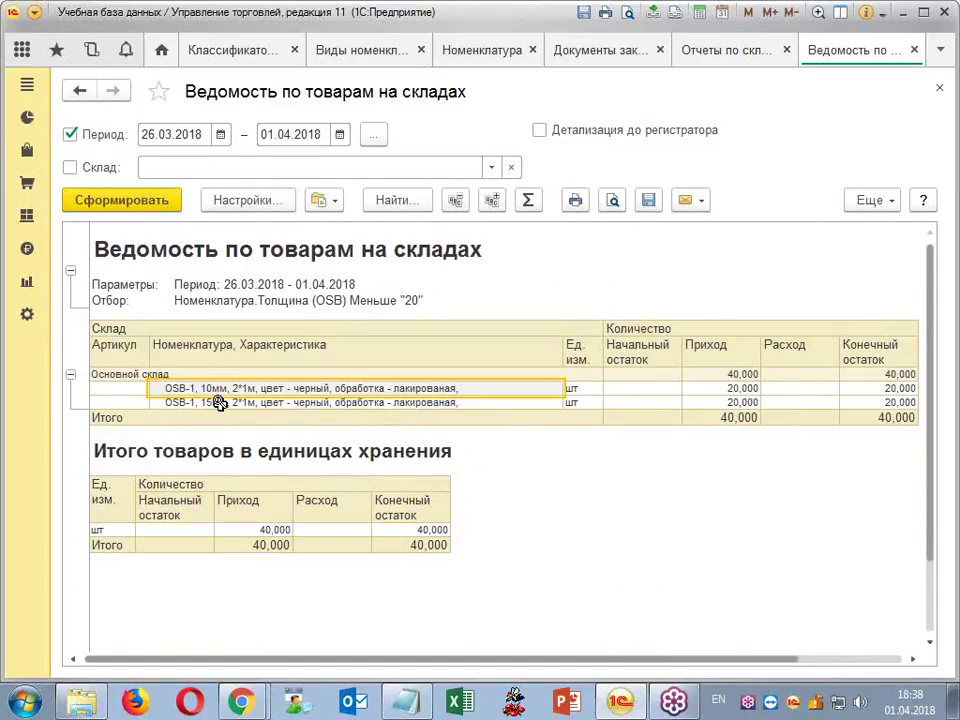
{"action": "left_click", "coordinate": [215, 401]}
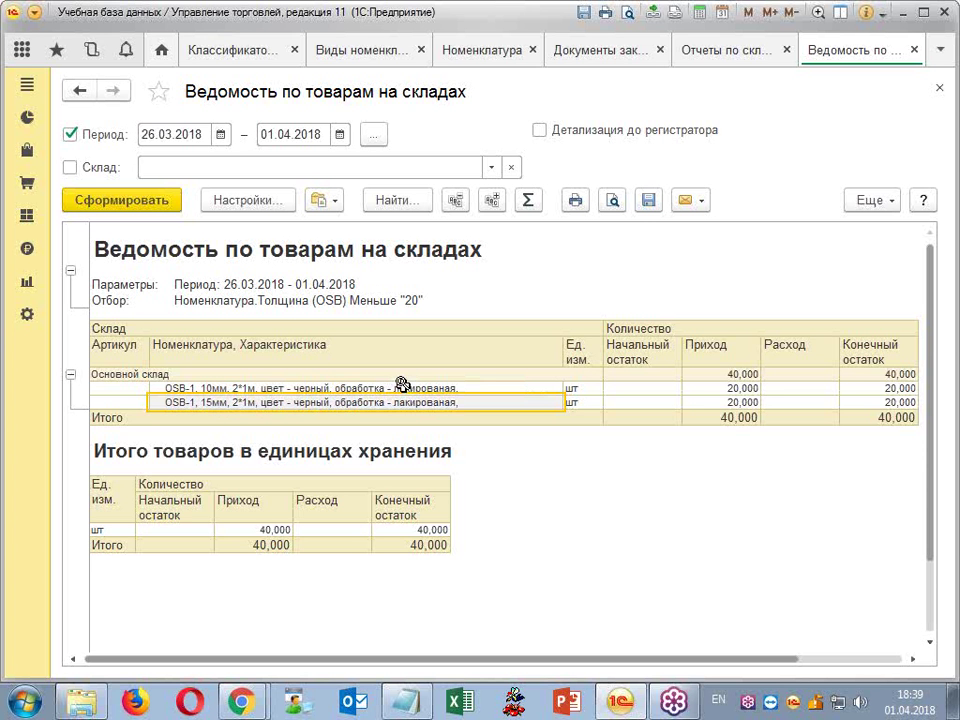
{"action": "left_click", "coordinate": [29, 314]}
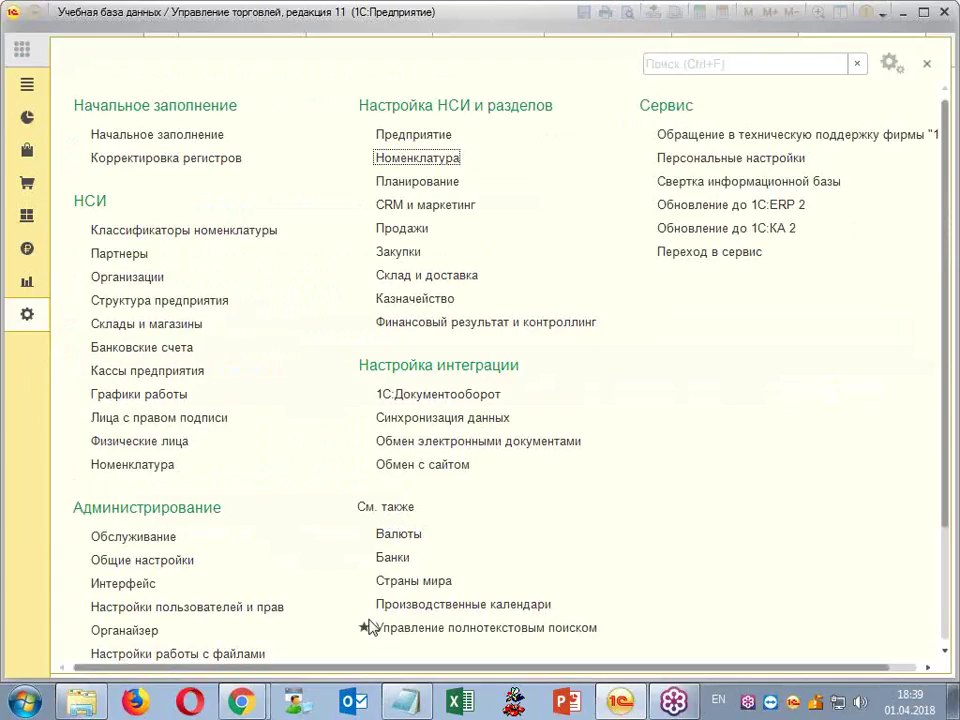
{"action": "left_click", "coordinate": [142, 558]}
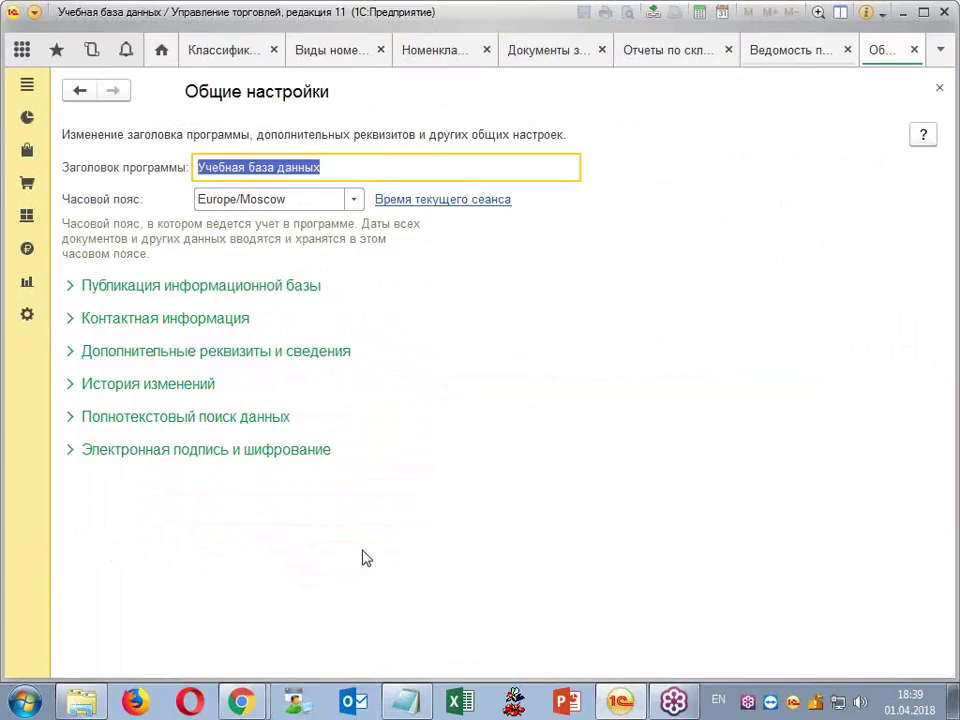
{"action": "left_click", "coordinate": [70, 356]}
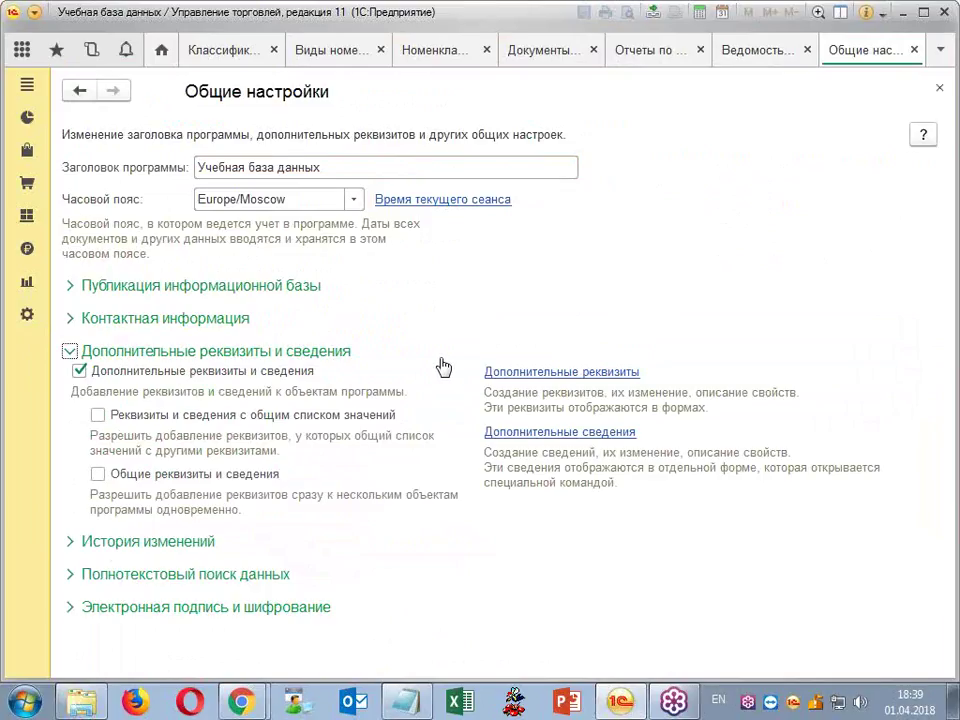
{"action": "left_click", "coordinate": [914, 50]}
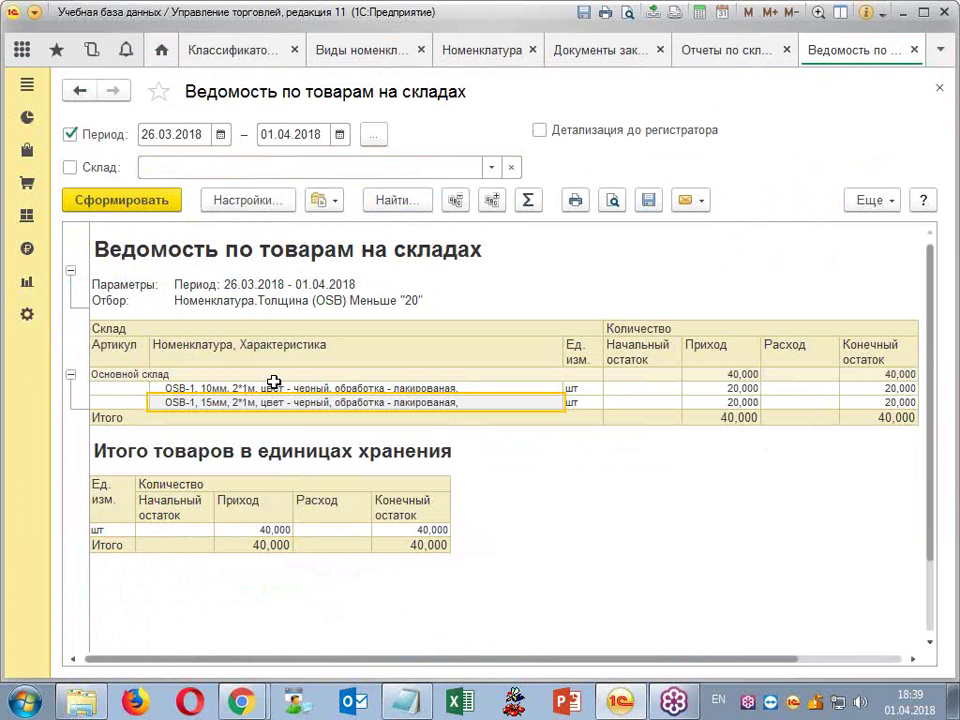
- In the warehouse report's structure settings, add the grouping Номенклатура.Цвет (OSB) beneath Номенклатура, Характеристика
{"action": "left_click", "coordinate": [250, 202]}
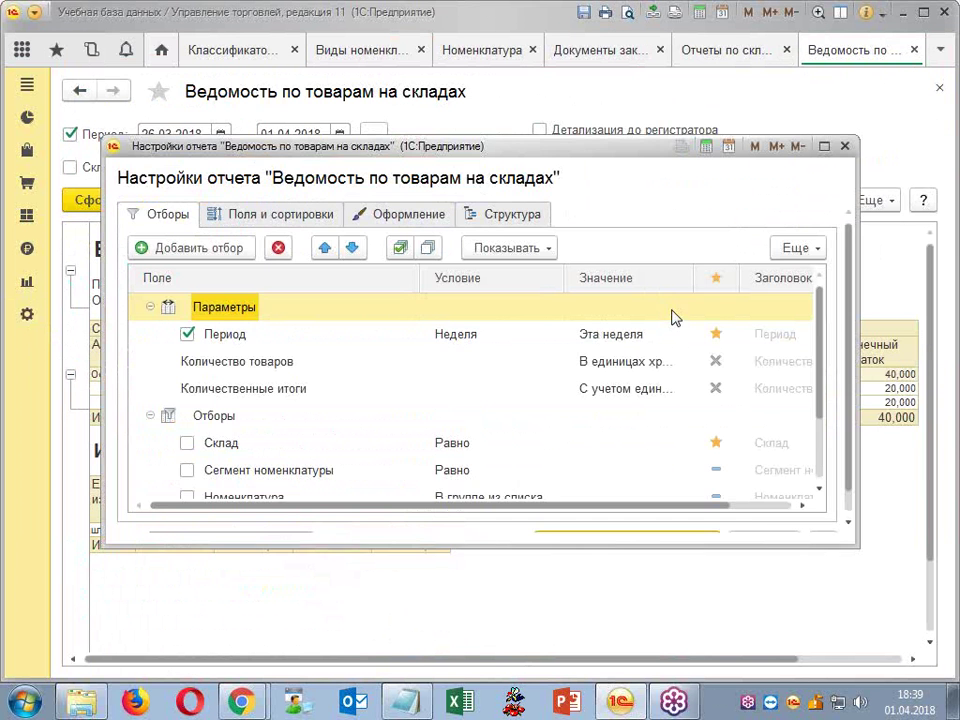
{"action": "left_click", "coordinate": [500, 216]}
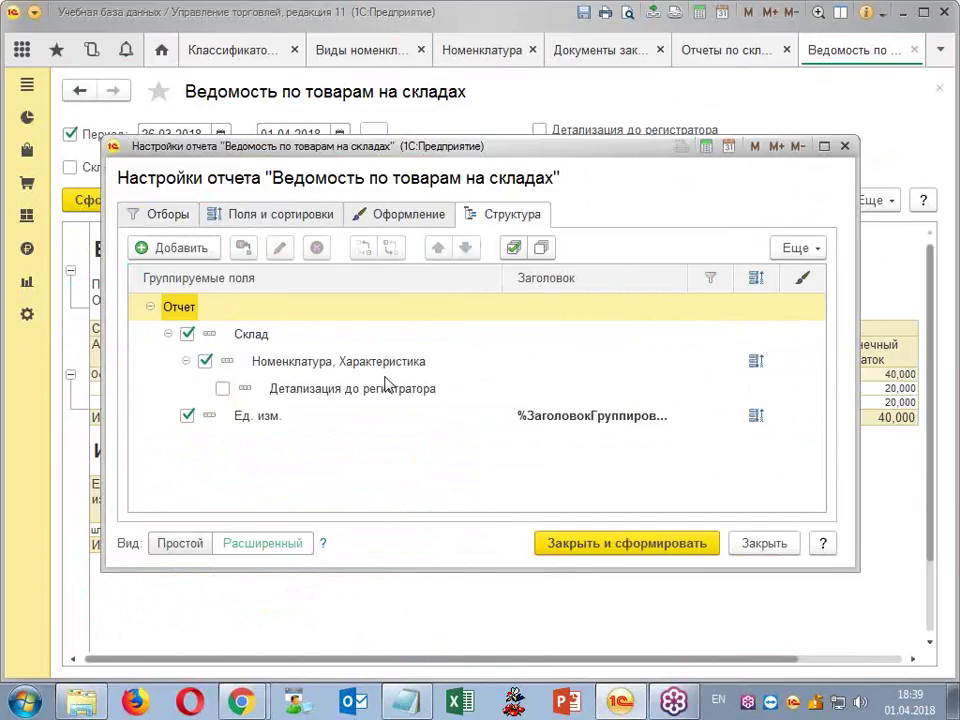
{"action": "left_click", "coordinate": [345, 366]}
{"action": "right_click", "coordinate": [350, 363]}
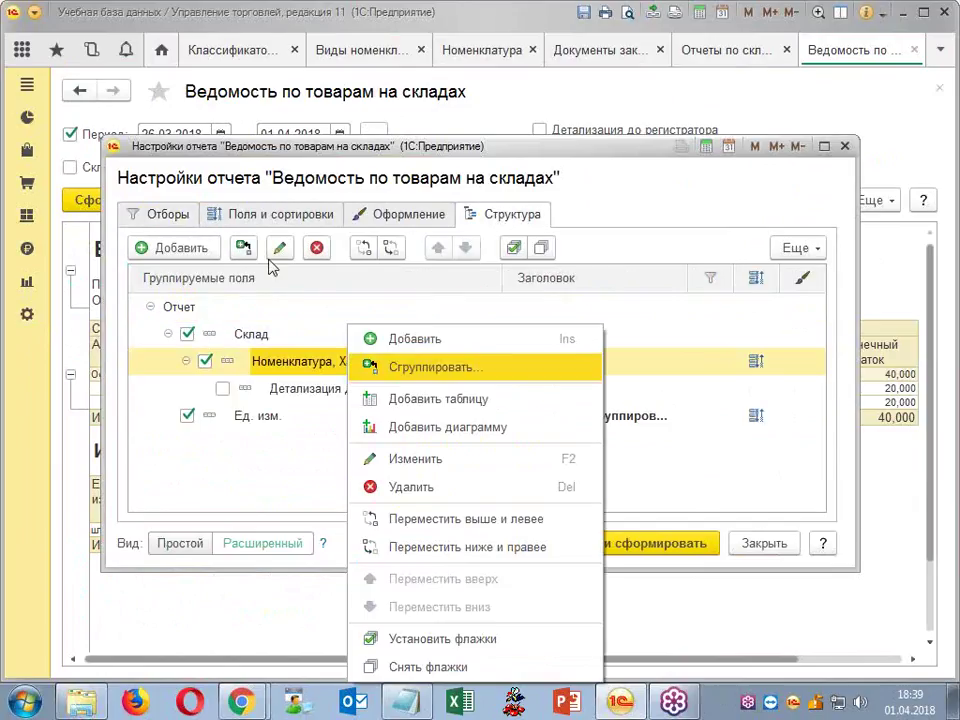
{"action": "left_click", "coordinate": [160, 248]}
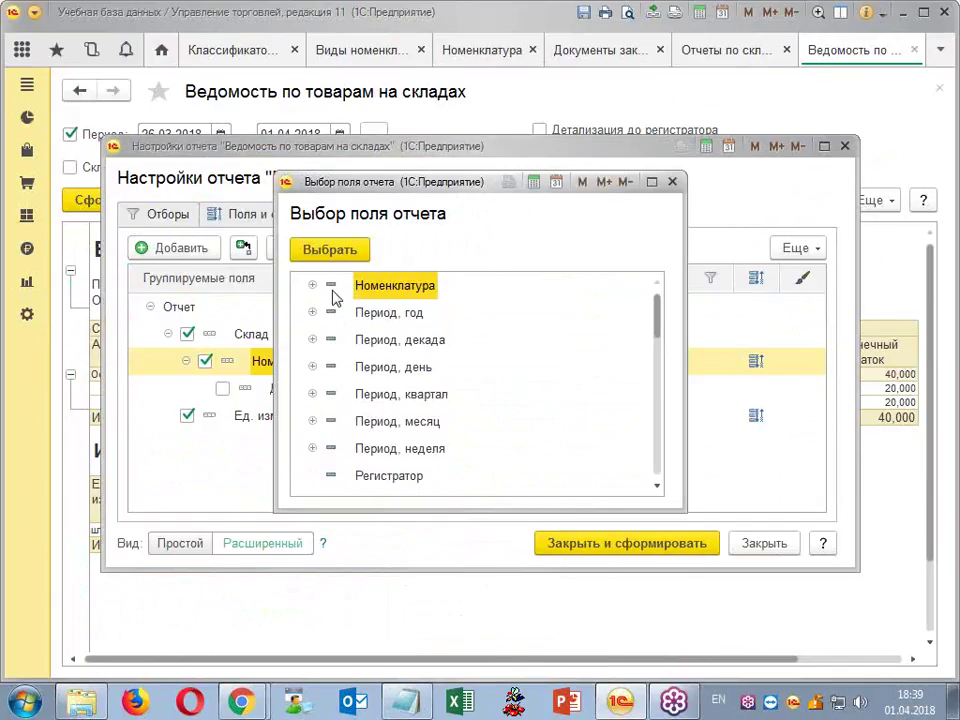
{"action": "left_click", "coordinate": [313, 285]}
{"action": "scroll", "coordinate": [465, 395], "scroll_direction": "down", "scroll_amount": 10}
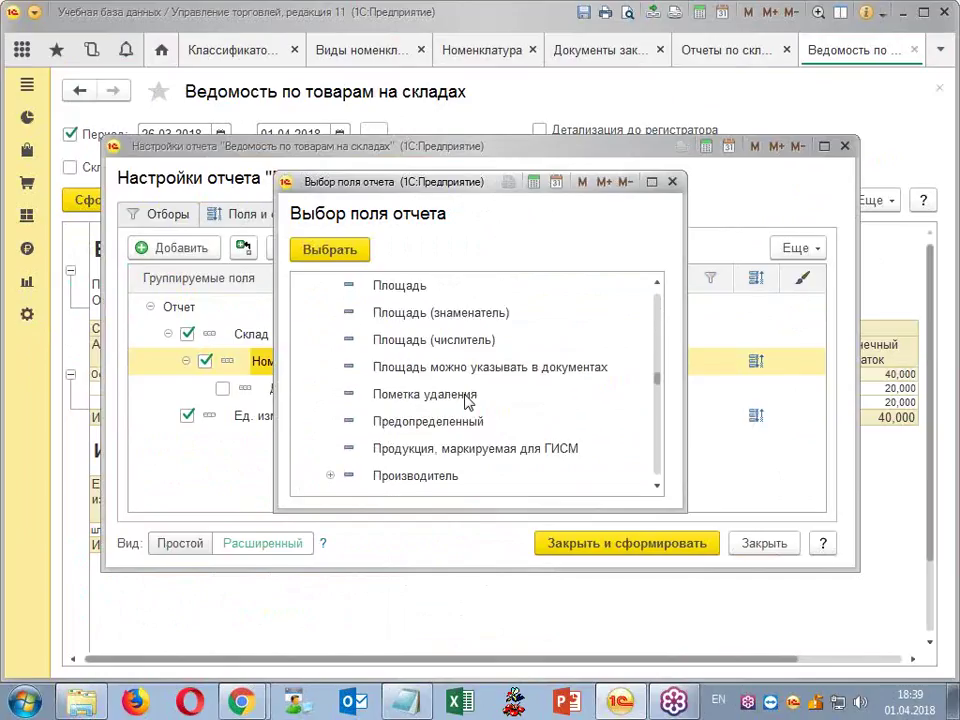
{"action": "scroll", "coordinate": [465, 400], "scroll_direction": "down", "scroll_amount": 10}
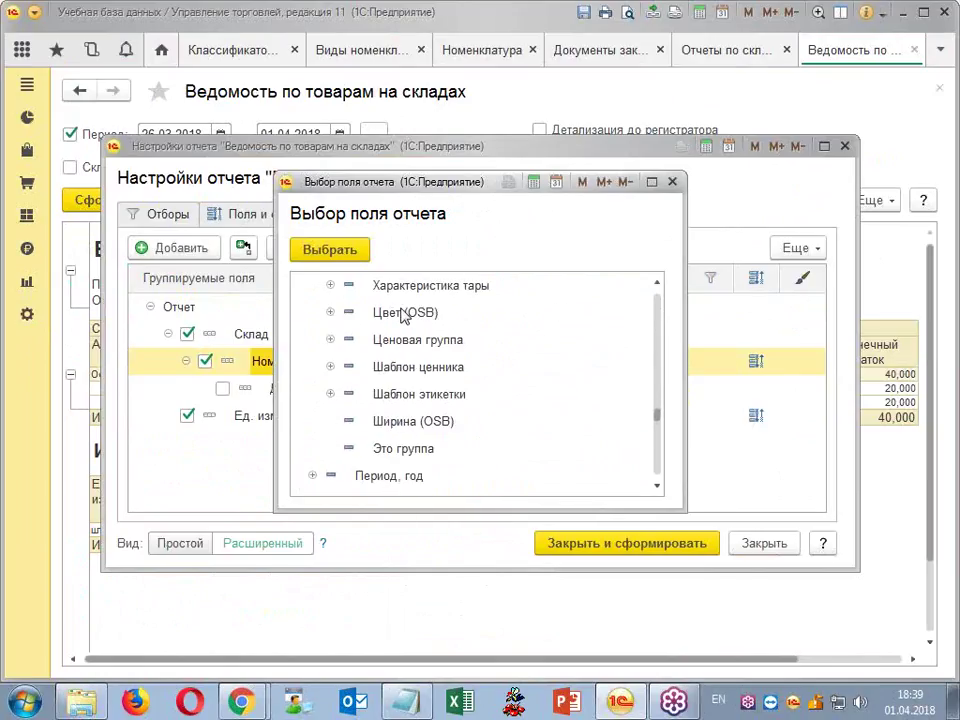
{"action": "double_click", "coordinate": [404, 313]}
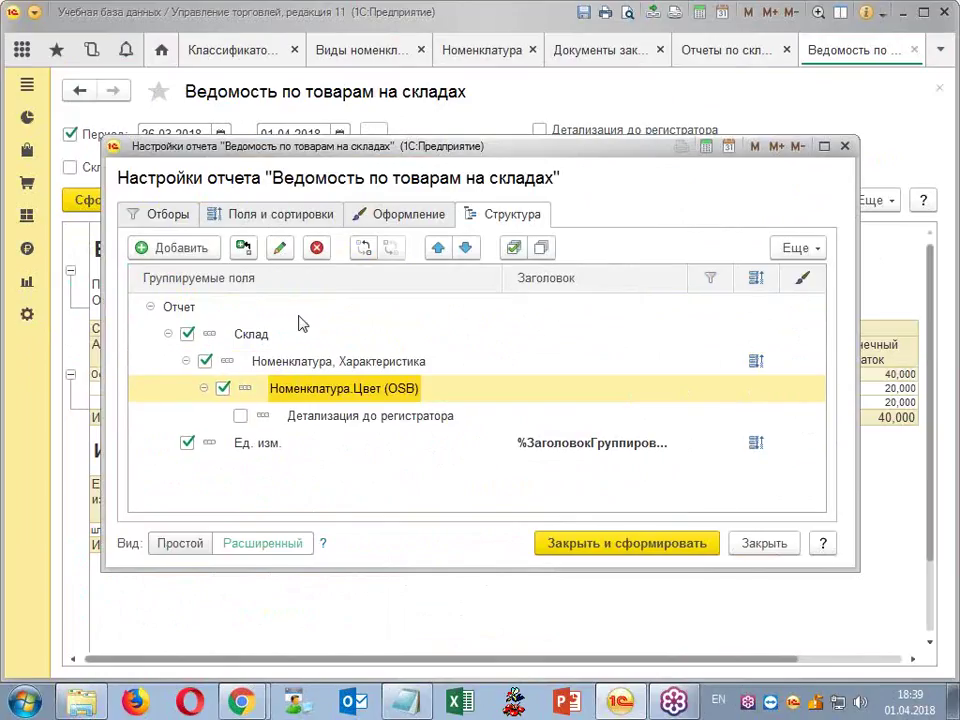
- Place the Номенклатура.Цвет (OSB) grouping directly under Склад with Номенклатура, Характеристика nested inside it, and regenerate the report, keeping it open
{"action": "left_click", "coordinate": [243, 247]}
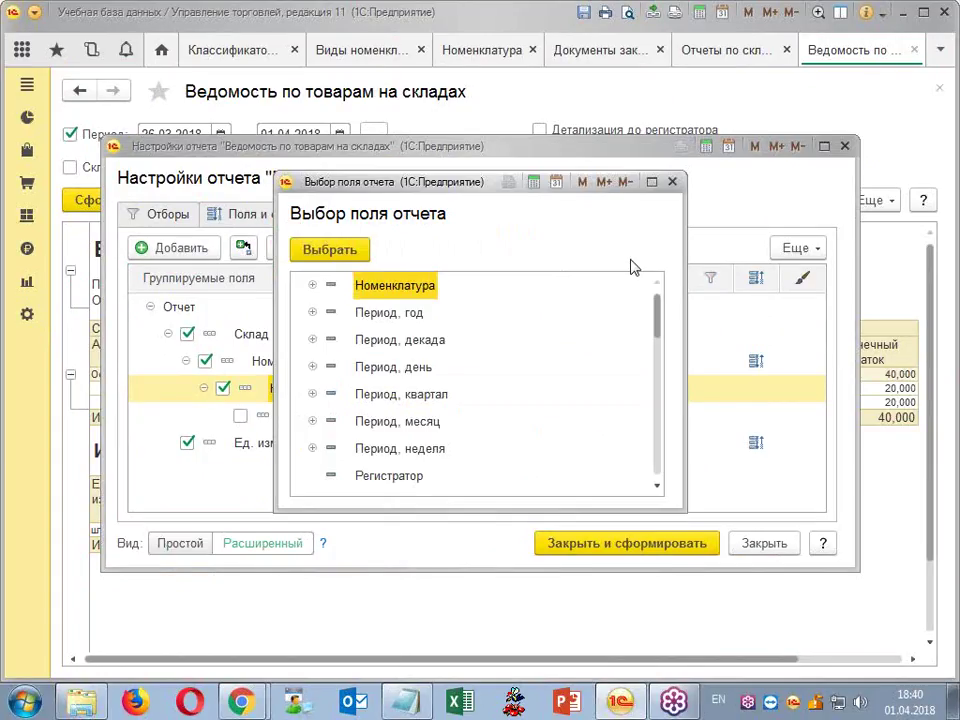
{"action": "left_click", "coordinate": [672, 181]}
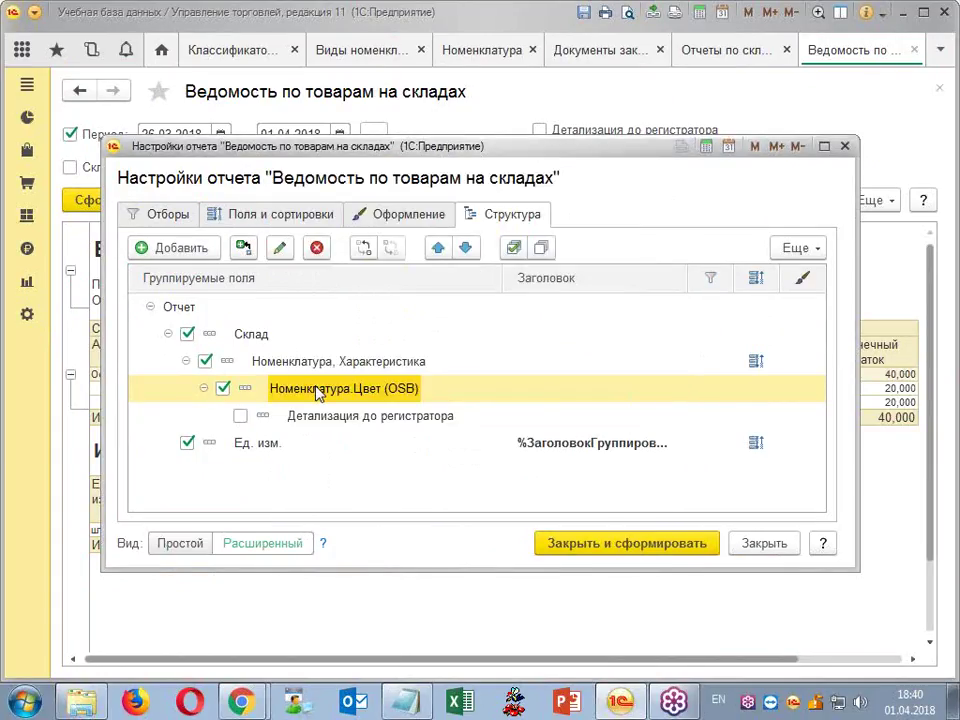
{"action": "left_click_drag", "start_coordinate": [316, 393], "coordinate": [242, 336]}
{"action": "left_click_drag", "start_coordinate": [314, 420], "coordinate": [345, 374]}
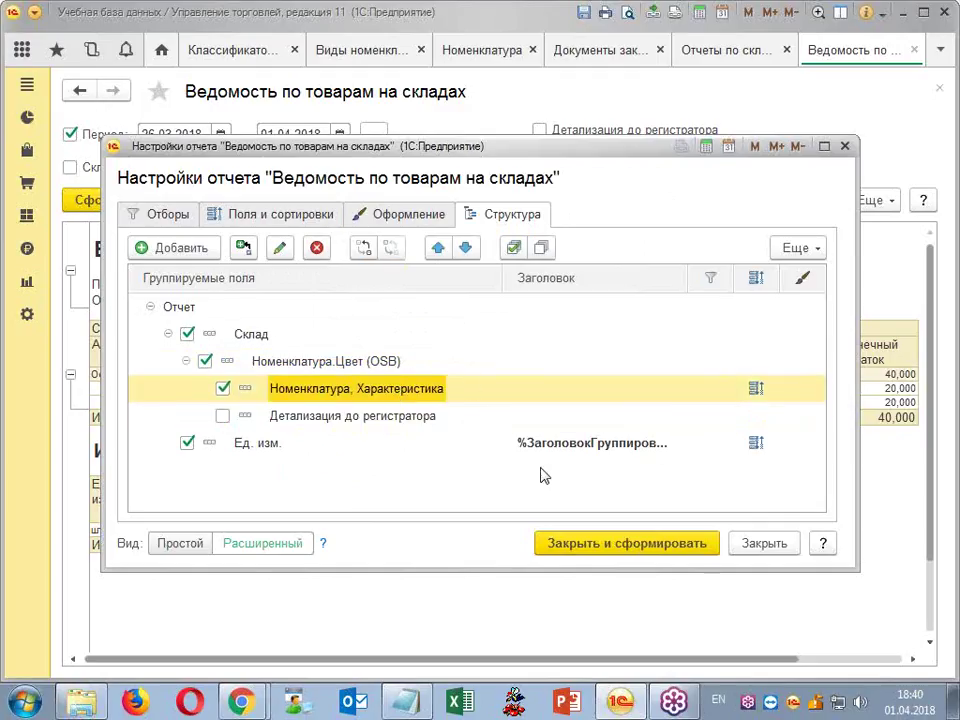
{"action": "left_click", "coordinate": [604, 543]}
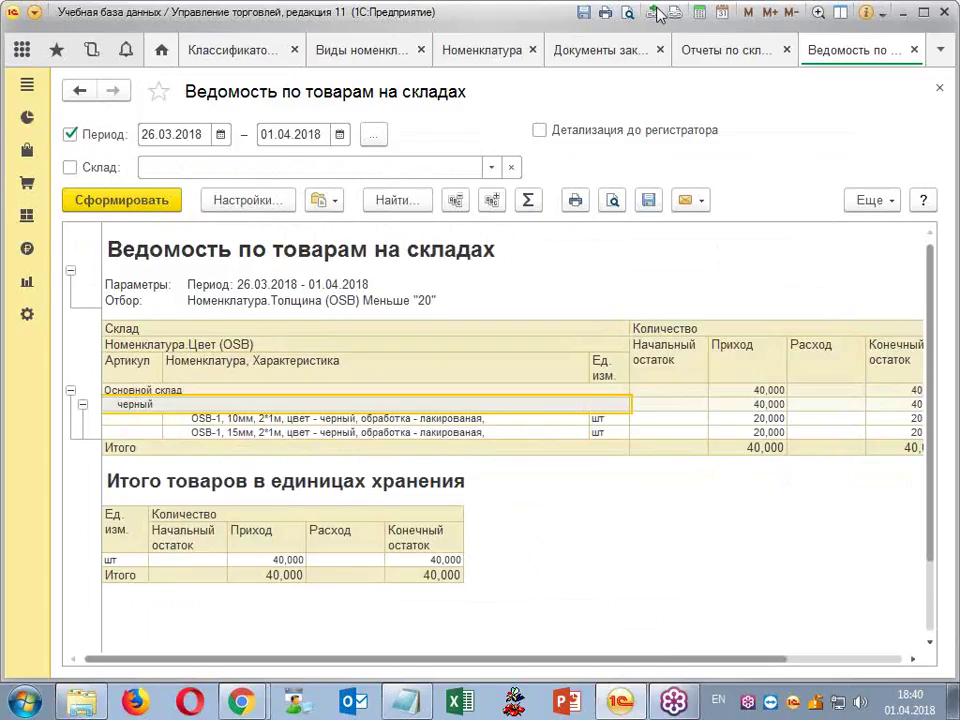
{"action": "left_click", "coordinate": [915, 50]}
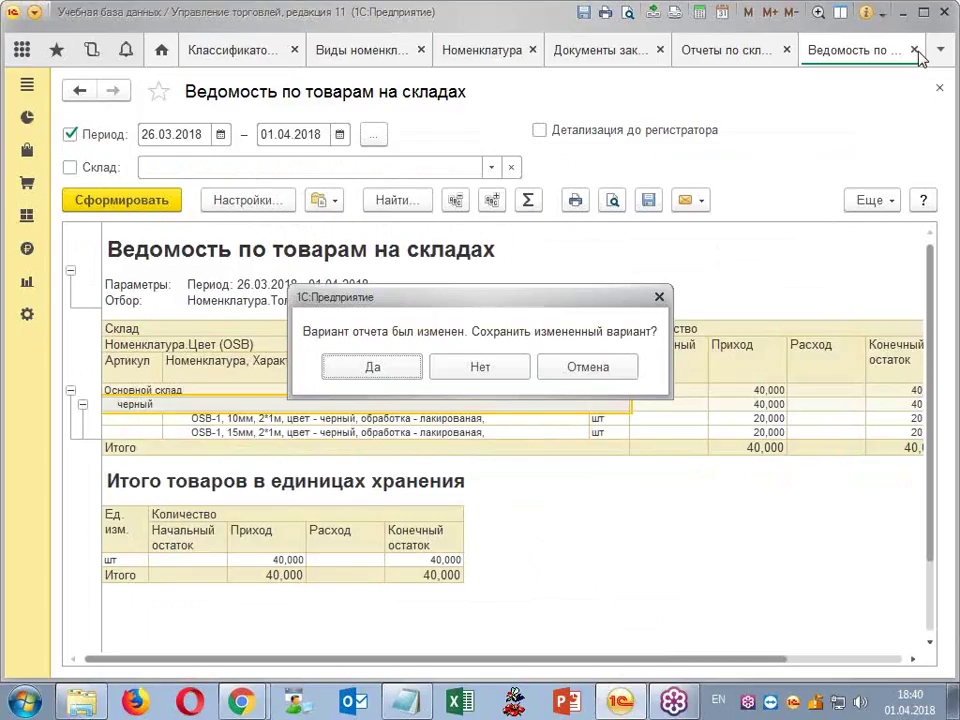
{"action": "left_click", "coordinate": [604, 370]}
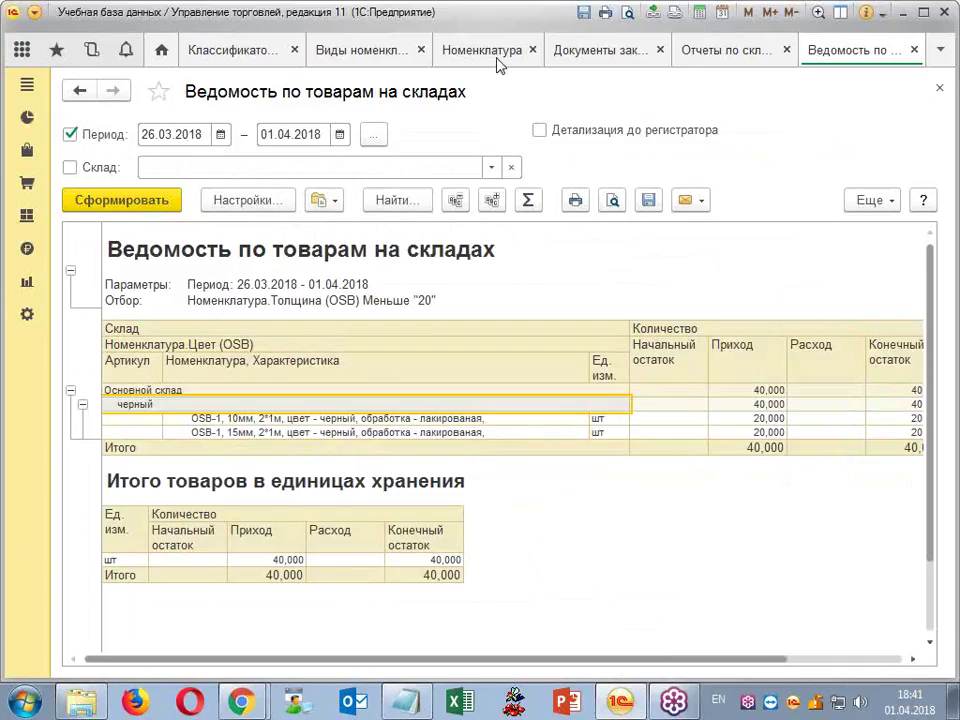
- Open the OSB item type and go through its additional attributes to its list of additional information (Доп. сведения)
{"action": "left_click", "coordinate": [336, 58]}
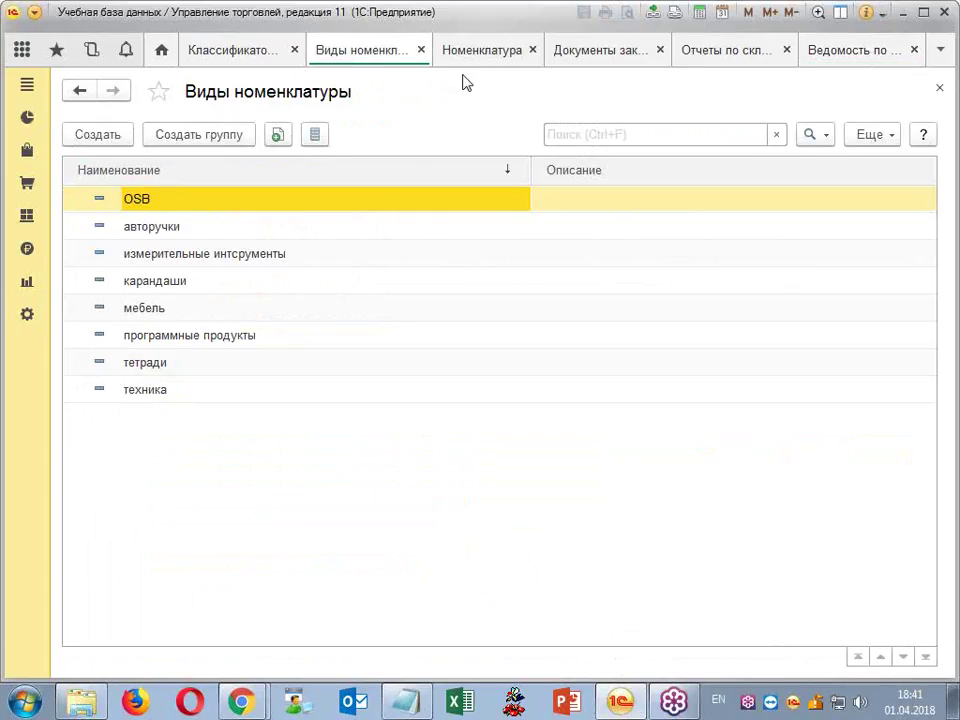
{"action": "double_click", "coordinate": [178, 202]}
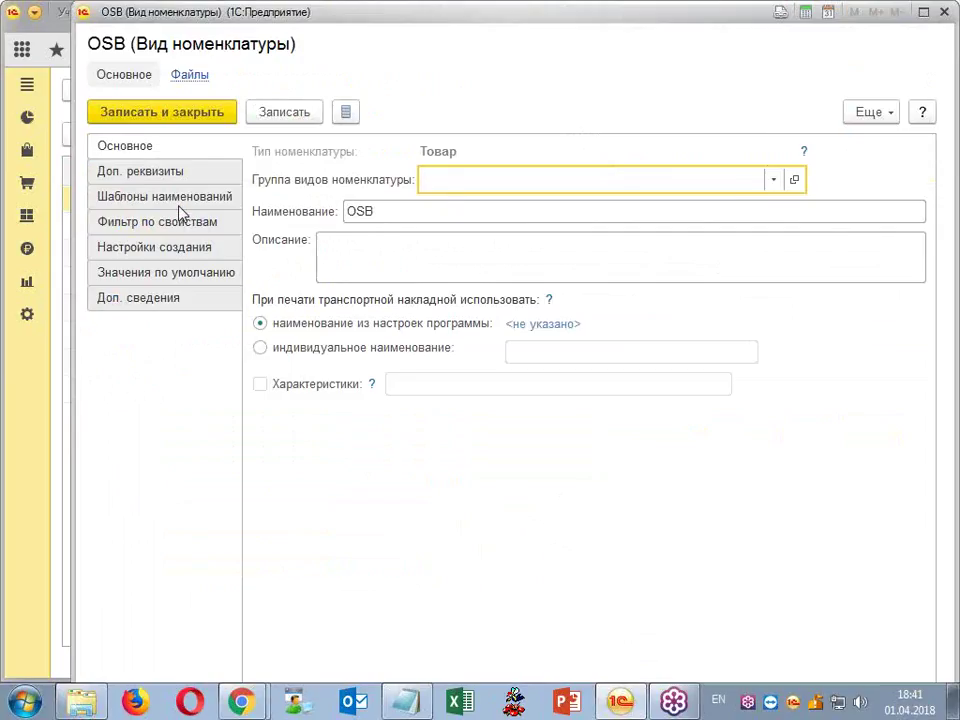
{"action": "left_click", "coordinate": [190, 180]}
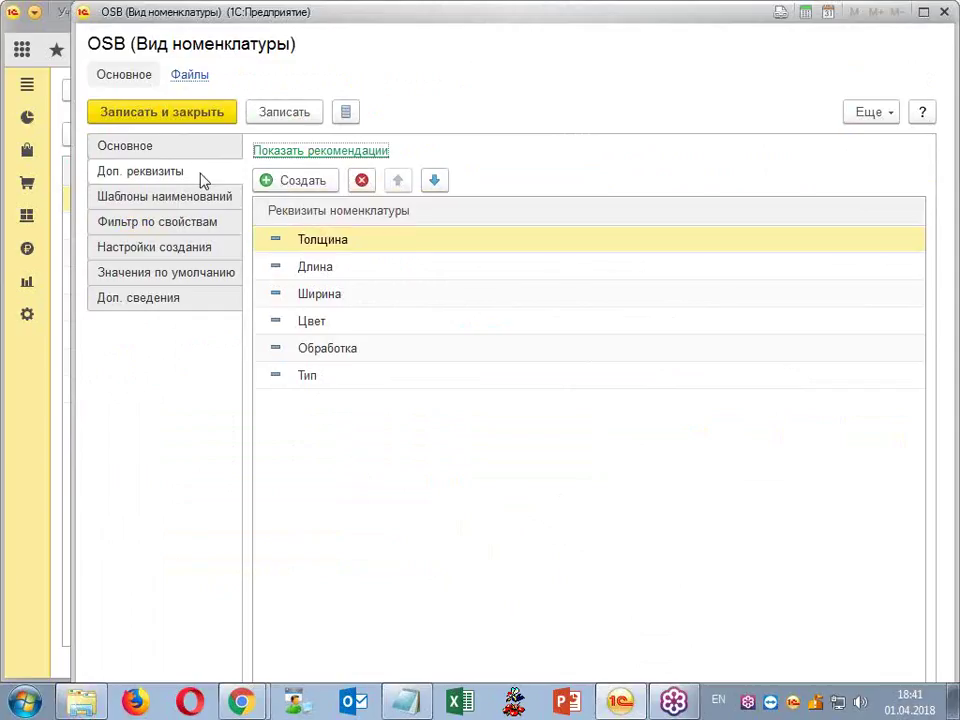
{"action": "left_click", "coordinate": [152, 300]}
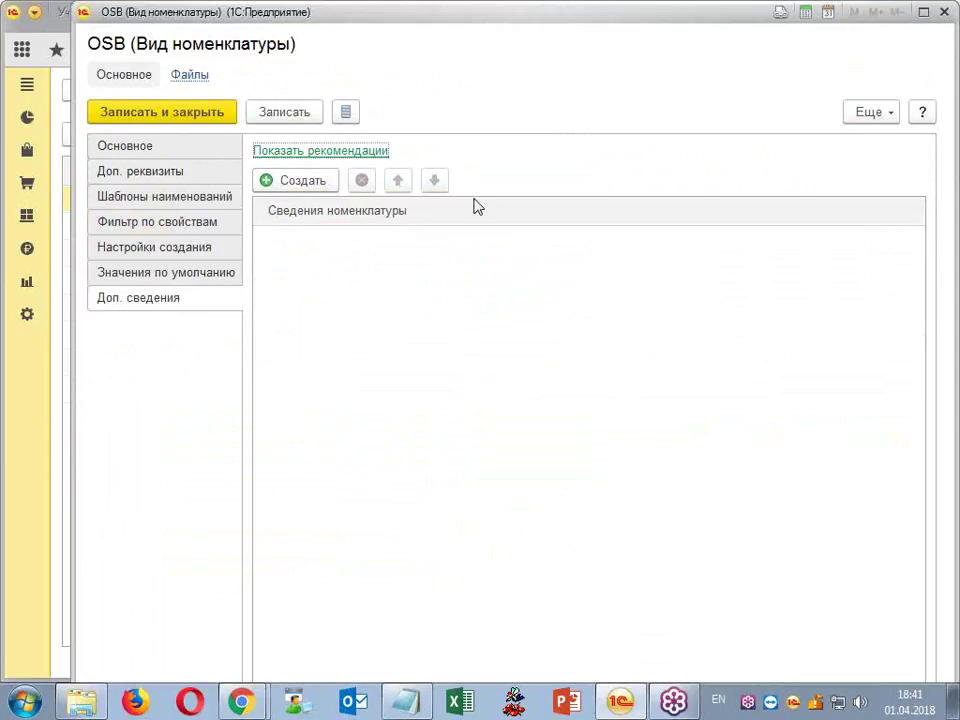
- Create an additional information property named Эконом for the OSB item type and save it
{"action": "left_click", "coordinate": [293, 180]}
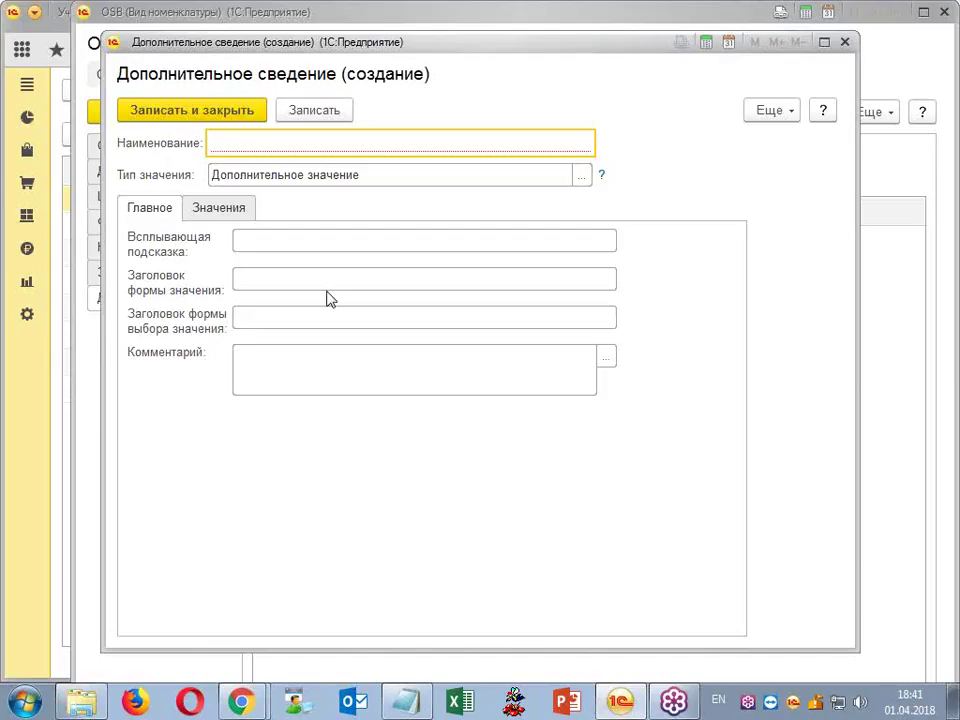
{"action": "type", "text": "\"rj"}
{"action": "key", "text": "BackSpace"}
{"action": "key", "text": "BackSpace"}
{"action": "type", "text": "гум"}
{"action": "key", "text": "shift+Home"}
{"action": "type", "text": "\"rjy"}
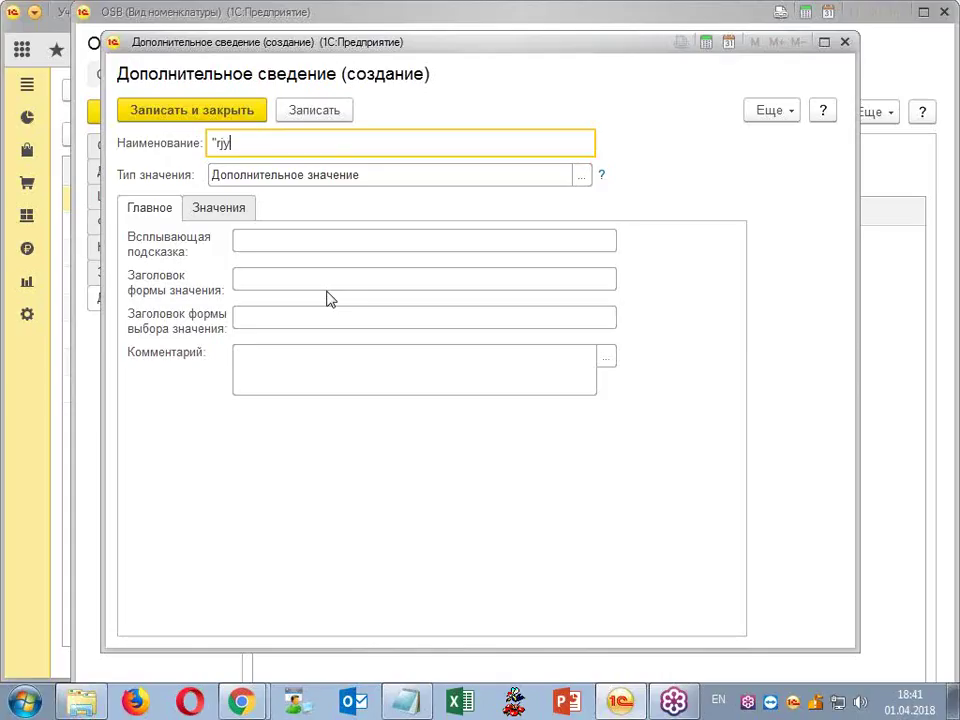
{"action": "key", "text": "BackSpace"}
{"action": "key", "text": "BackSpace"}
{"action": "key", "text": "BackSpace"}
{"action": "key", "text": "BackSpace"}
{"action": "key", "text": "alt+shift"}
{"action": "type", "text": "Эконом"}
{"action": "left_click", "coordinate": [191, 110]}
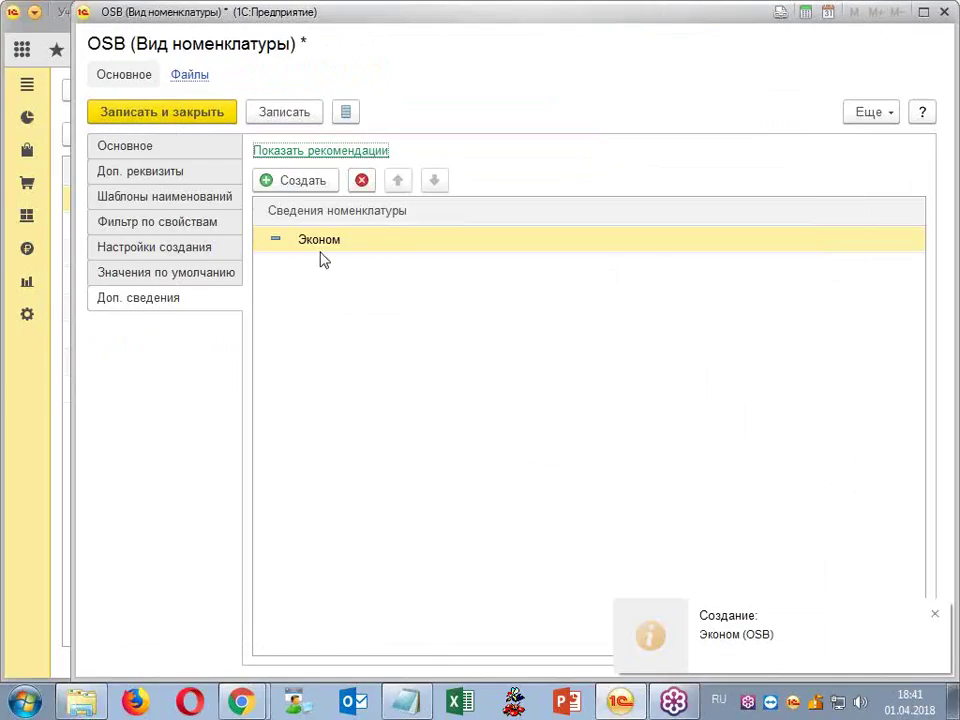
- Rename the additional information property Эконом to Маркет-группа and save it
{"action": "double_click", "coordinate": [343, 242]}
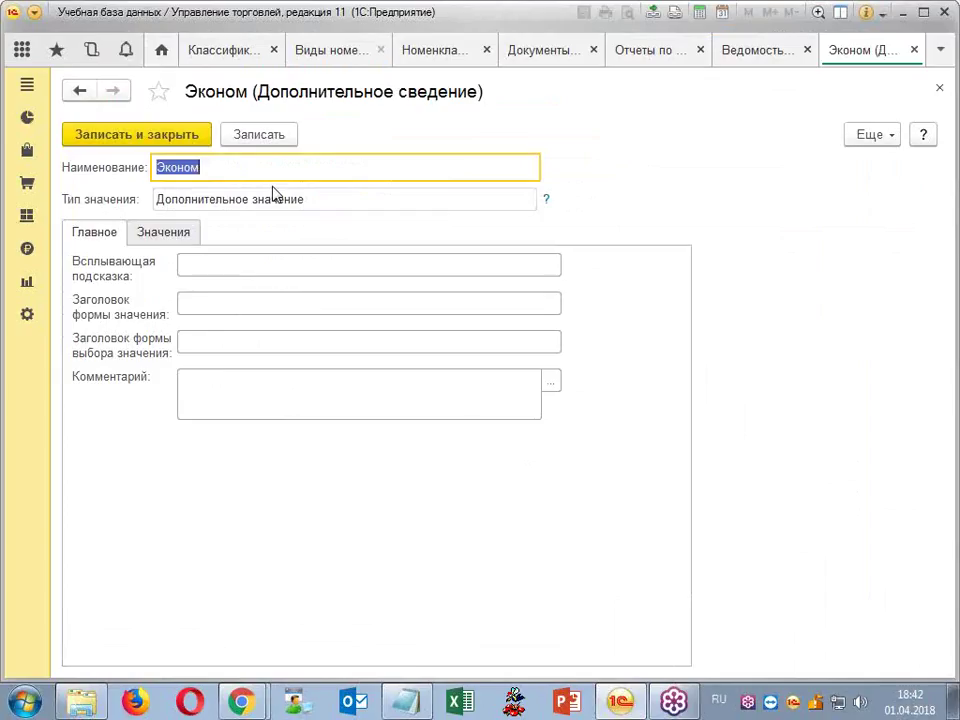
{"action": "type", "text": "маркт"}
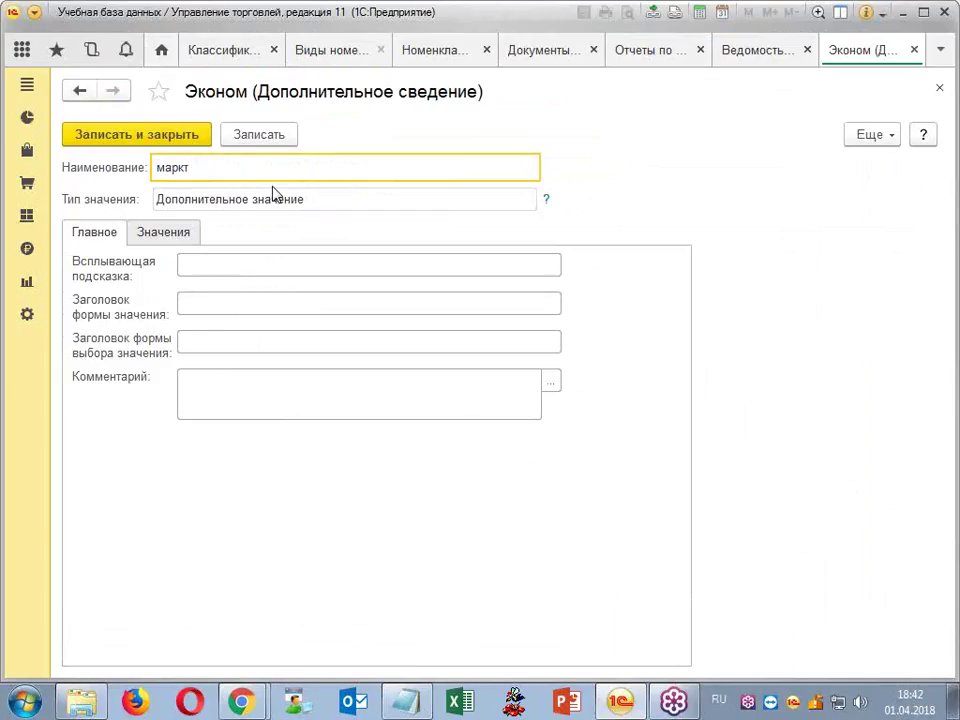
{"action": "key", "text": "BackSpace"}
{"action": "key", "text": "BackSpace"}
{"action": "key", "text": "BackSpace"}
{"action": "key", "text": "BackSpace"}
{"action": "key", "text": "BackSpace"}
{"action": "type", "text": "Маркет-группа"}
{"action": "left_click", "coordinate": [254, 140]}
- Add the values Эконом and Премиум to the Маркет-группа property, then save the property and the OSB item type
{"action": "left_click", "coordinate": [173, 240]}
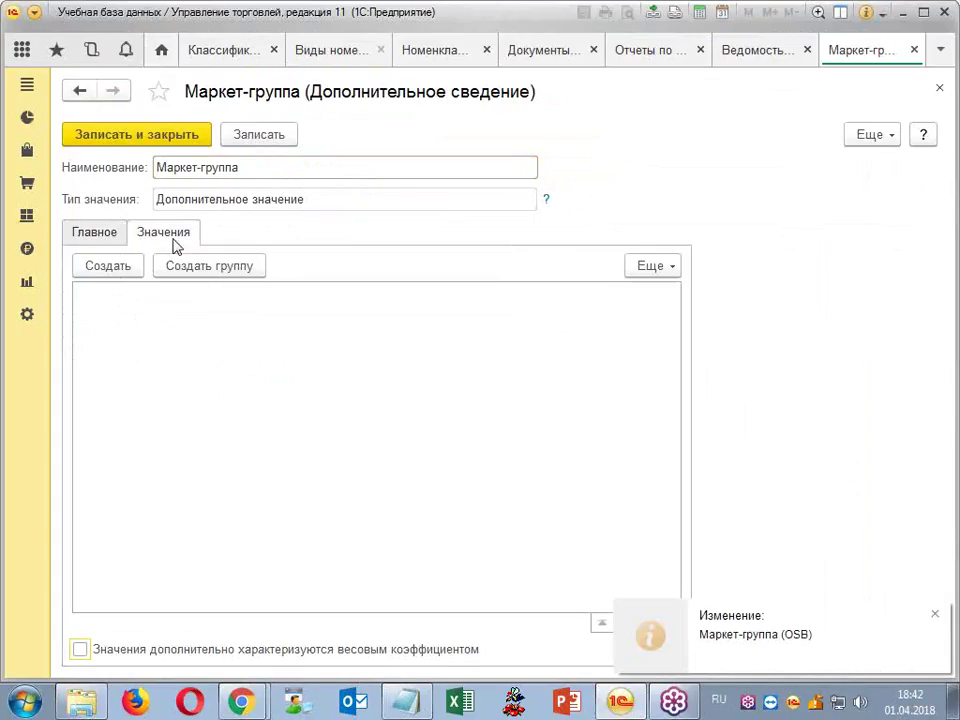
{"action": "left_click", "coordinate": [110, 268]}
{"action": "type", "text": "Э"}
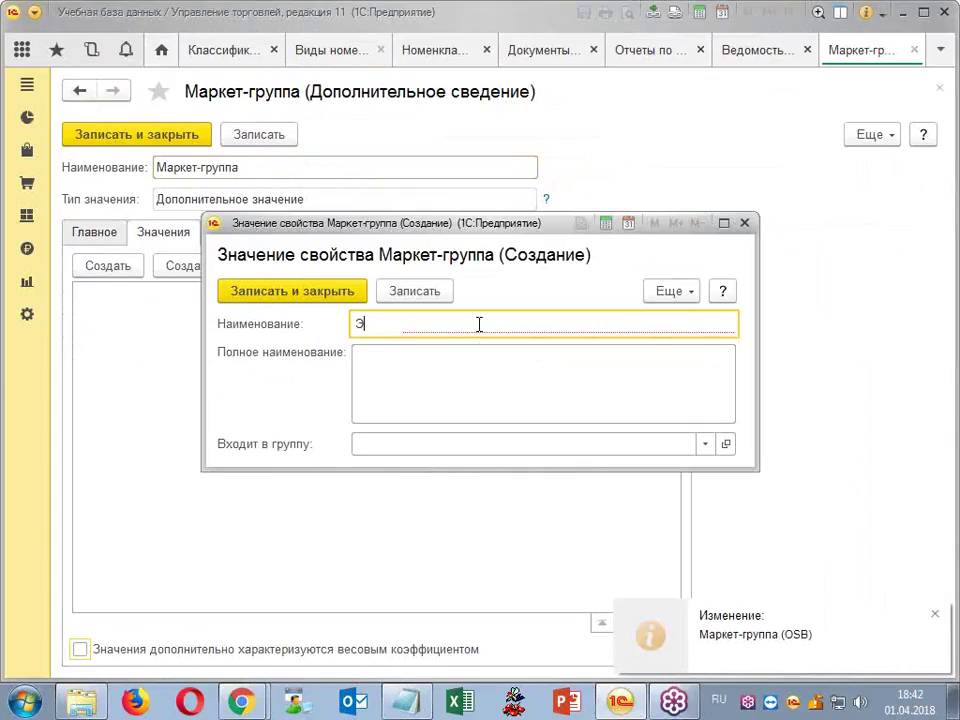
{"action": "type", "text": "коном"}
{"action": "left_click", "coordinate": [266, 294]}
{"action": "left_click", "coordinate": [124, 268]}
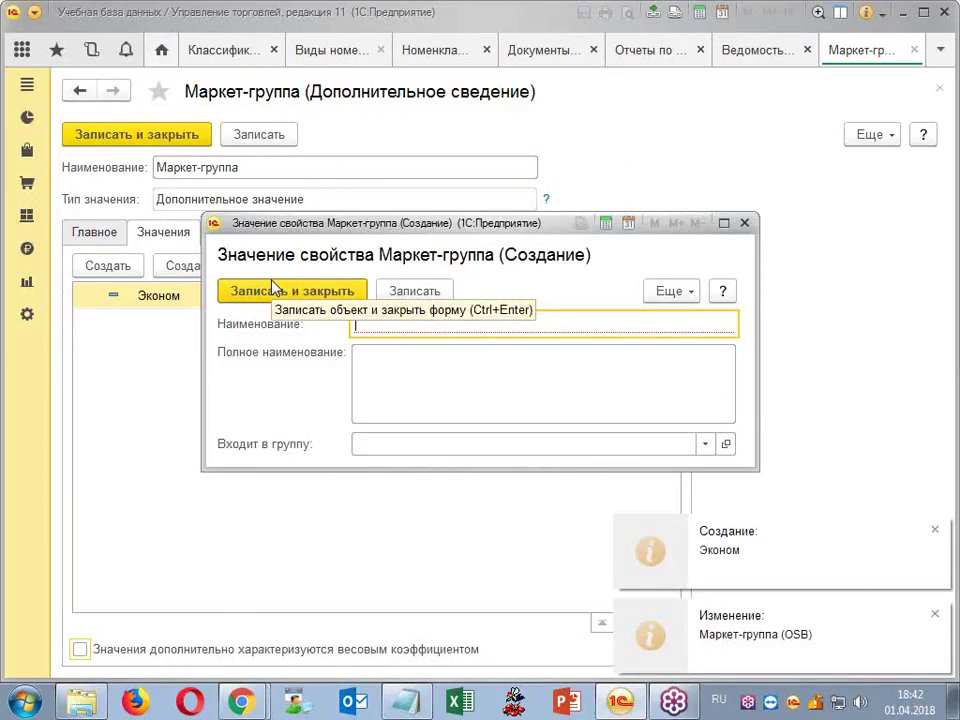
{"action": "type", "text": "Премиум"}
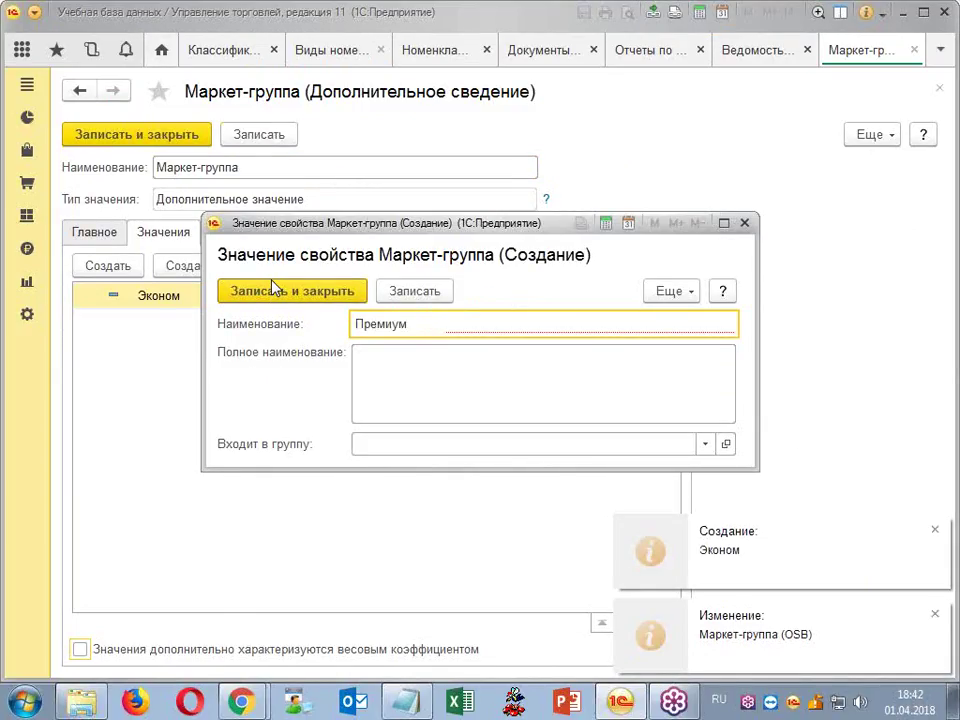
{"action": "left_click", "coordinate": [275, 289]}
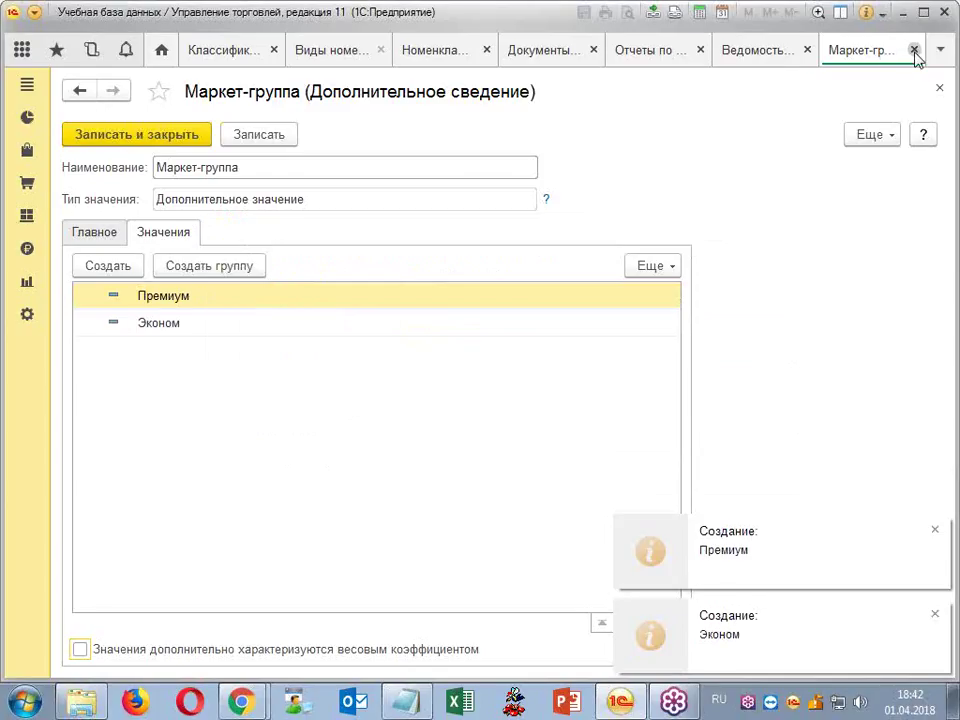
{"action": "left_click", "coordinate": [137, 134]}
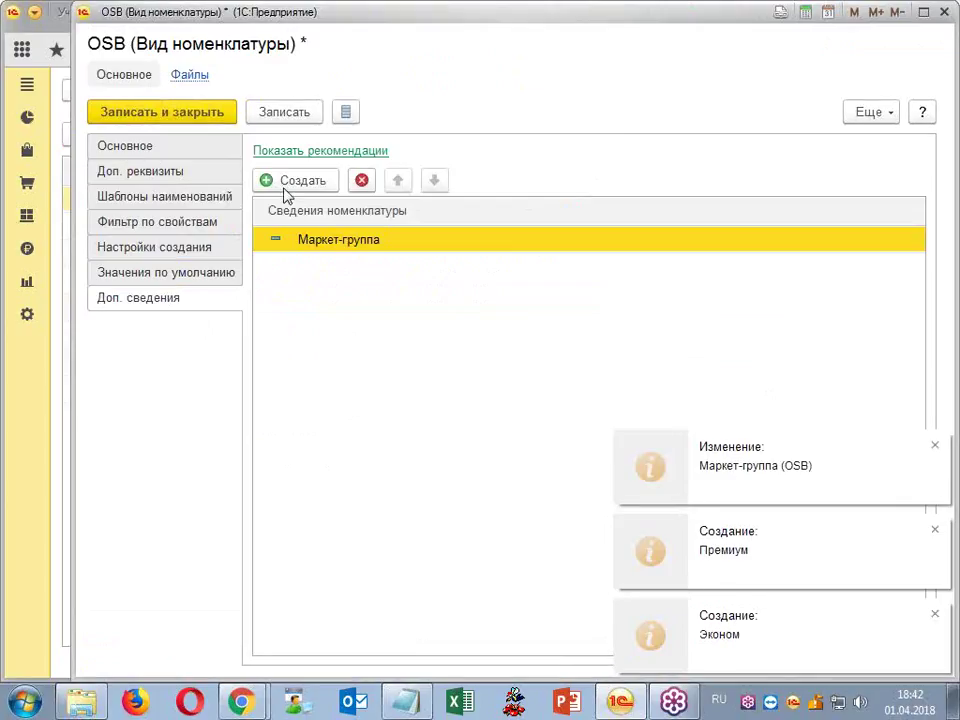
{"action": "left_click", "coordinate": [202, 117]}
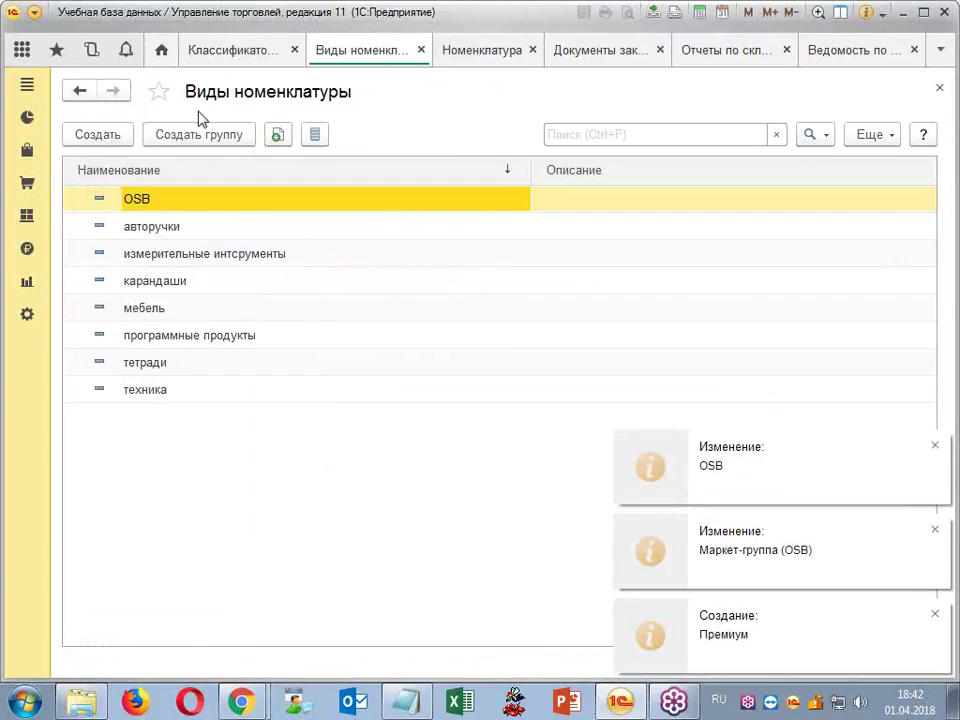
- Open the item OSB-1, 25мм from the Номенклатура list and bring up its additional information (Дополнительные сведения)
{"action": "left_click", "coordinate": [488, 58]}
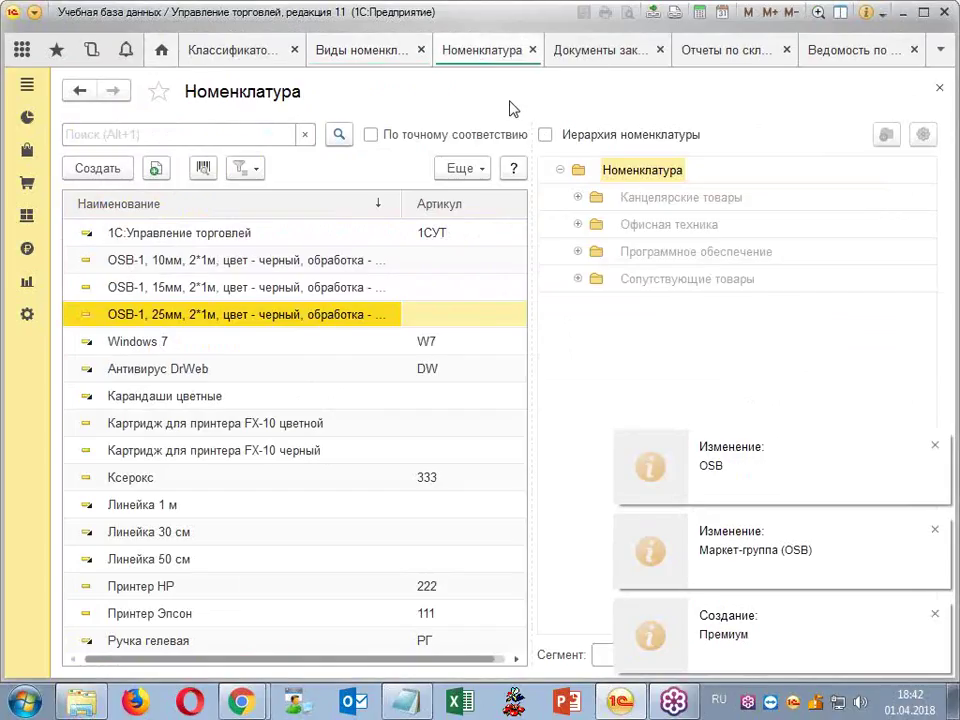
{"action": "double_click", "coordinate": [295, 314]}
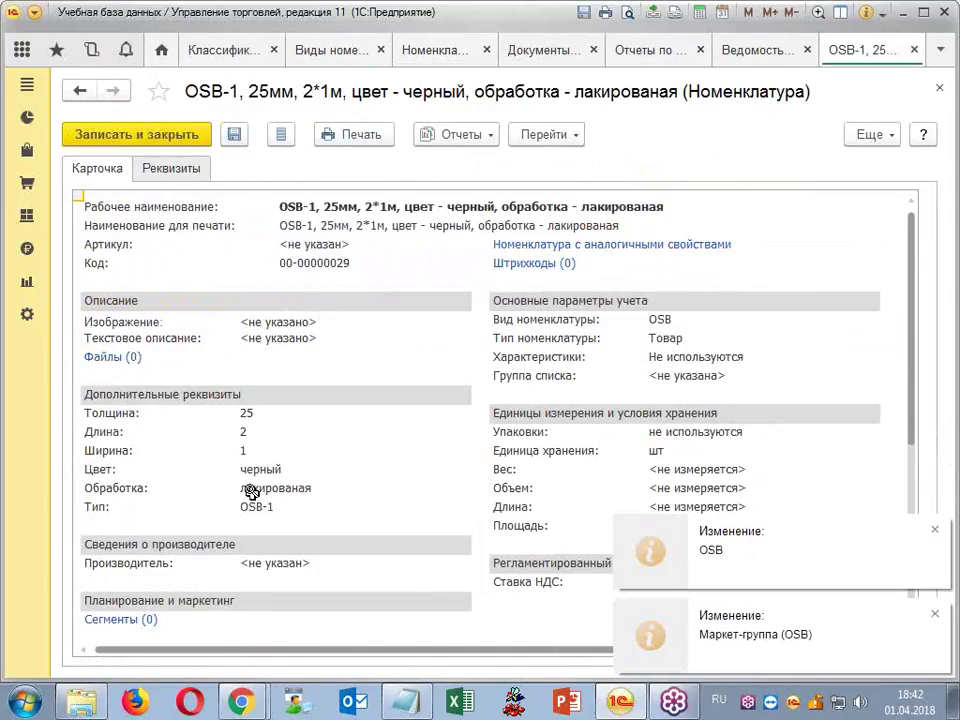
{"action": "scroll", "coordinate": [245, 440], "scroll_direction": "down", "scroll_amount": 4}
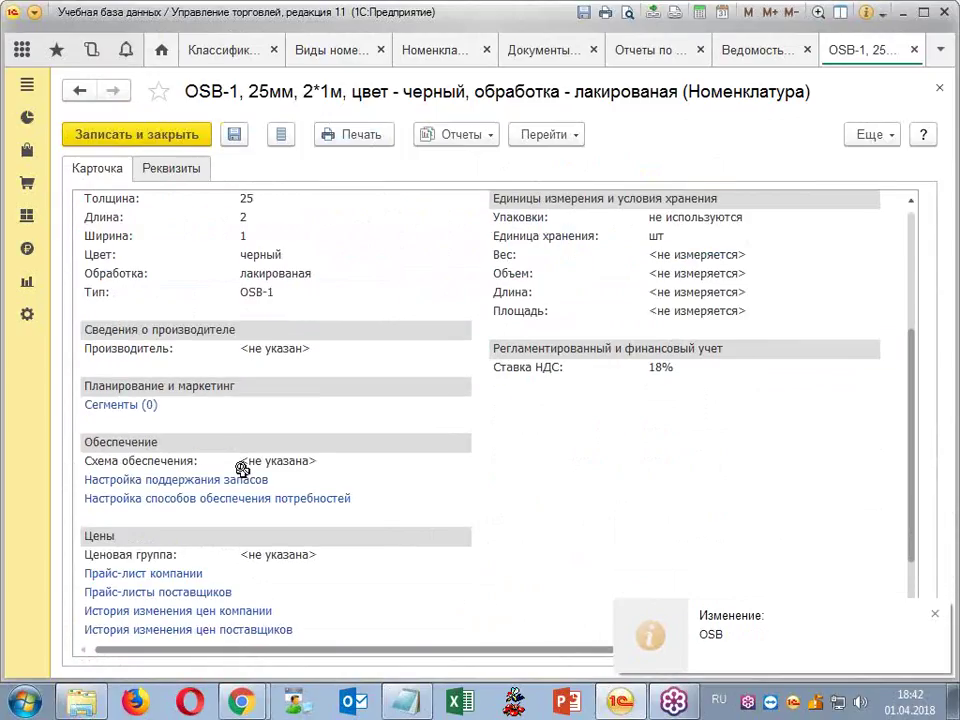
{"action": "scroll", "coordinate": [243, 470], "scroll_direction": "up", "scroll_amount": 4}
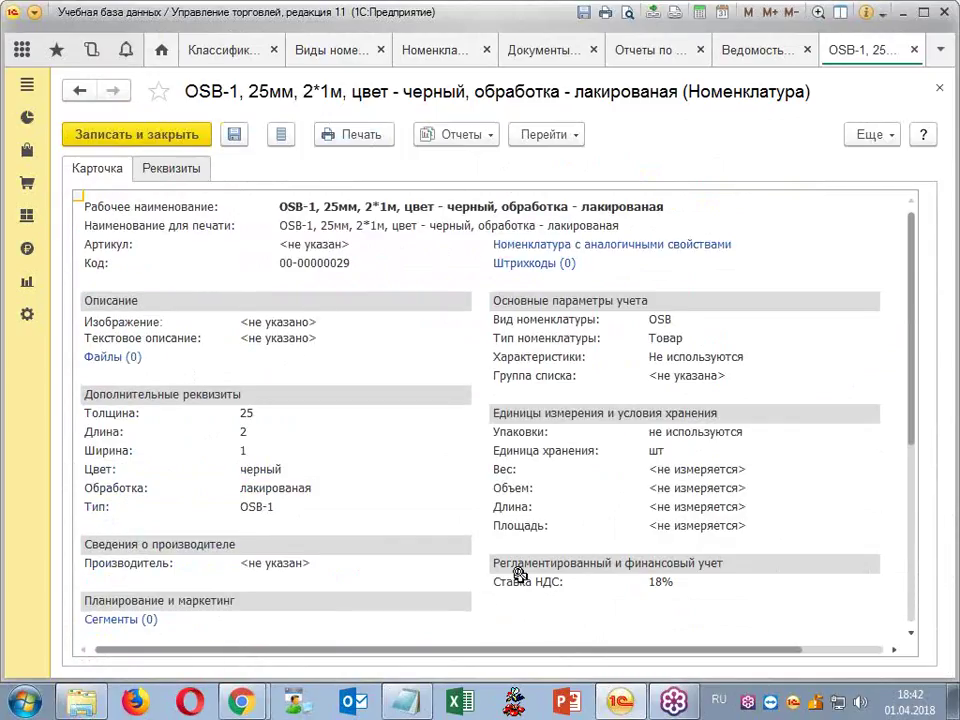
{"action": "left_click", "coordinate": [282, 140]}
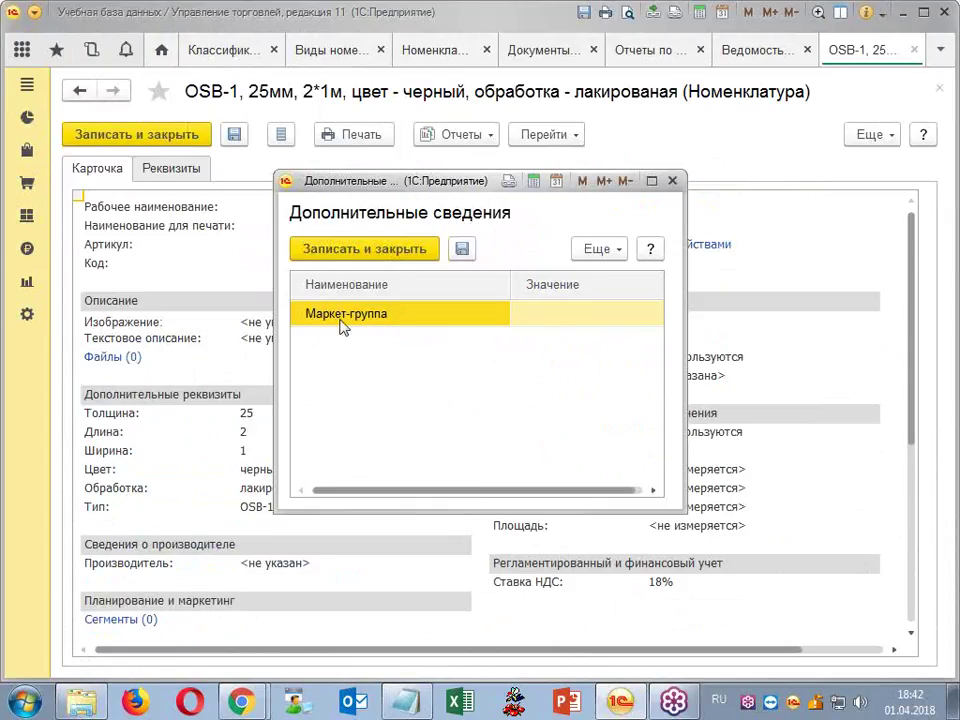
- Set the item's Маркет-группа to Эконом, save the additional information, and dismiss the configuration legitimacy check
{"action": "double_click", "coordinate": [596, 318]}
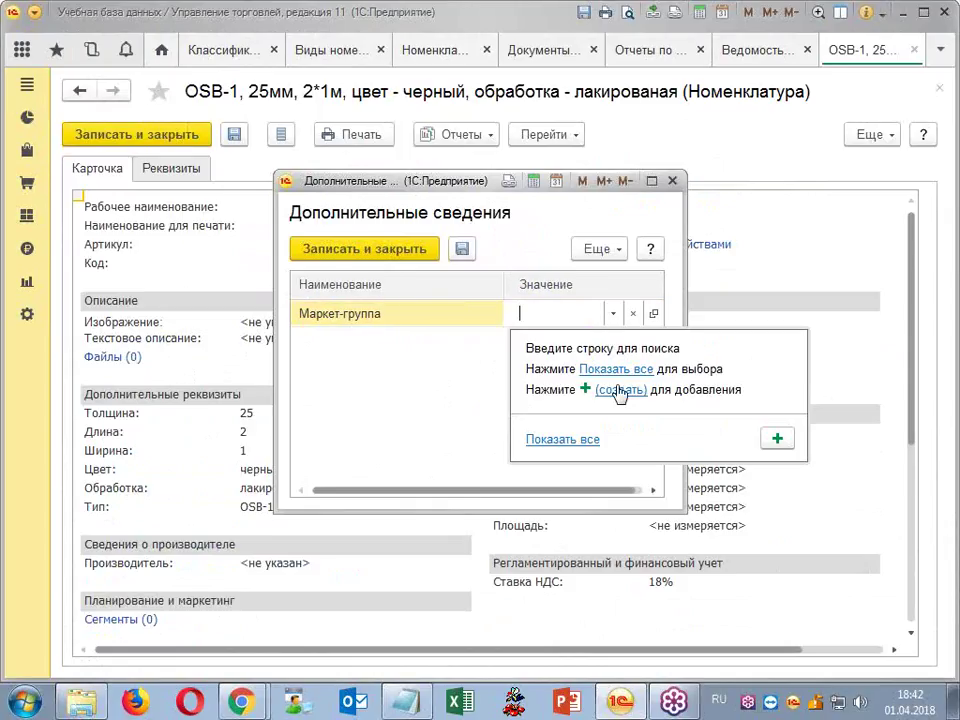
{"action": "left_click", "coordinate": [585, 368]}
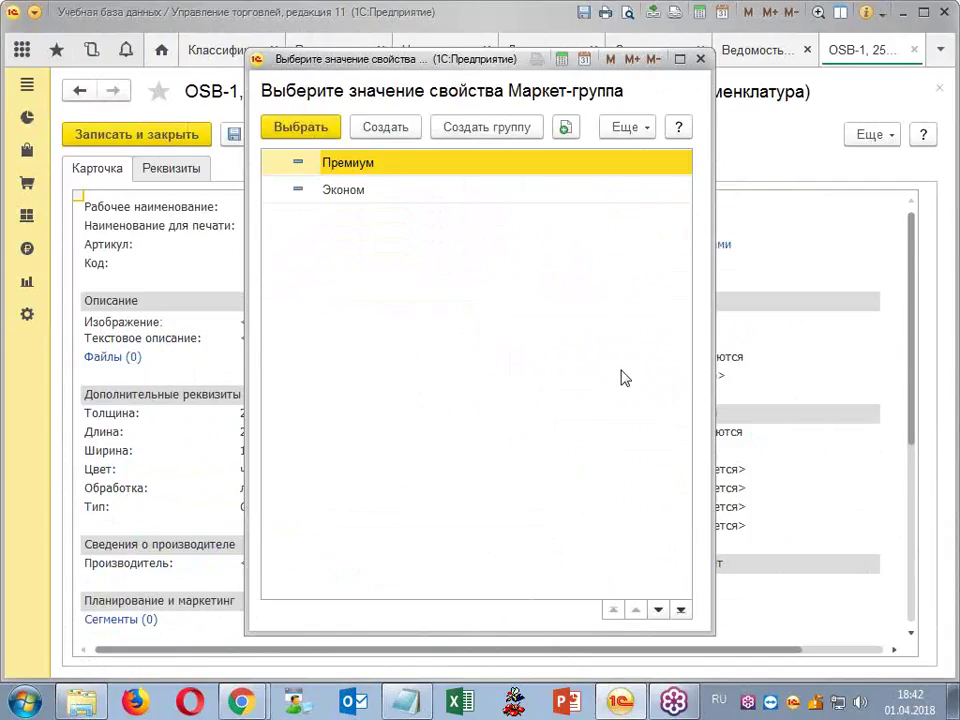
{"action": "double_click", "coordinate": [364, 191]}
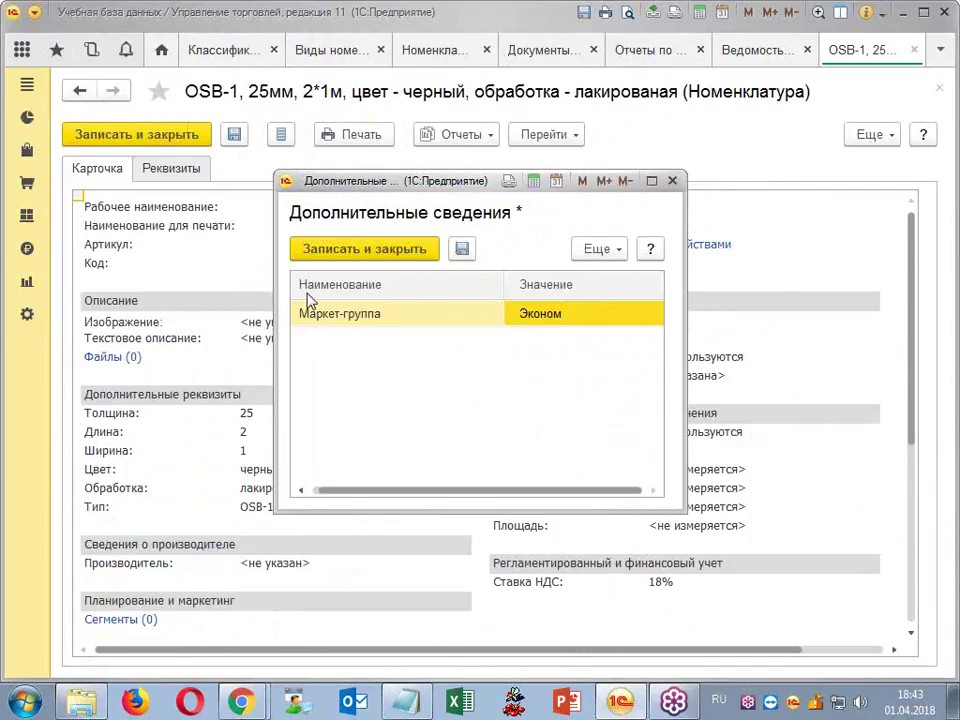
{"action": "left_click", "coordinate": [334, 248]}
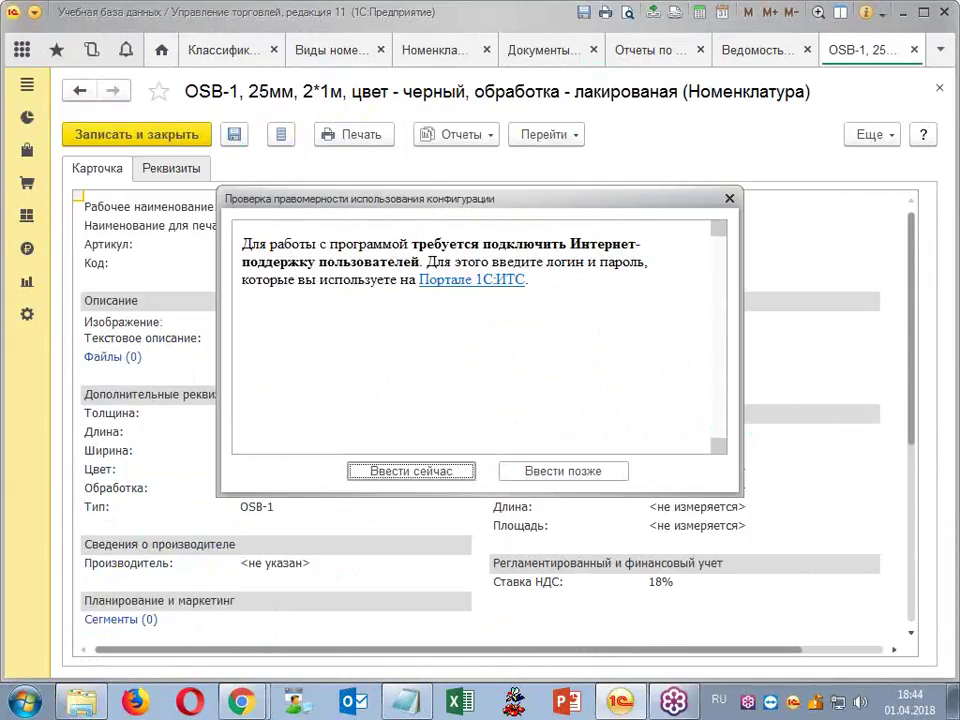
{"action": "left_click", "coordinate": [729, 198]}
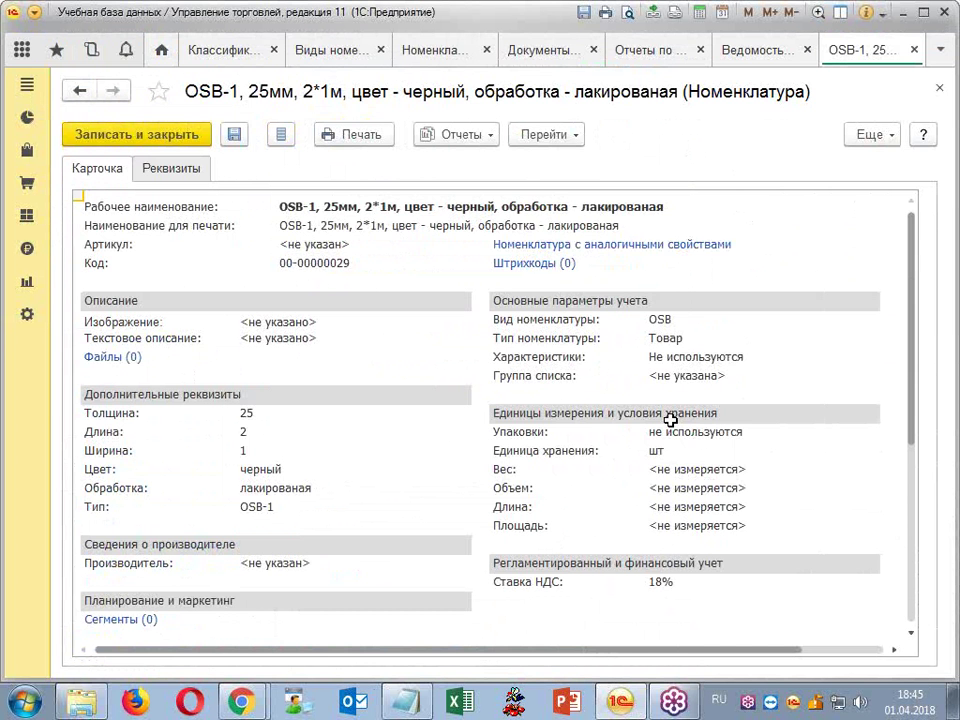
- Enable Группы настроек финансового учета under Финансовый результат in the Финансовый результат и контроллинг settings
{"action": "left_click", "coordinate": [28, 316]}
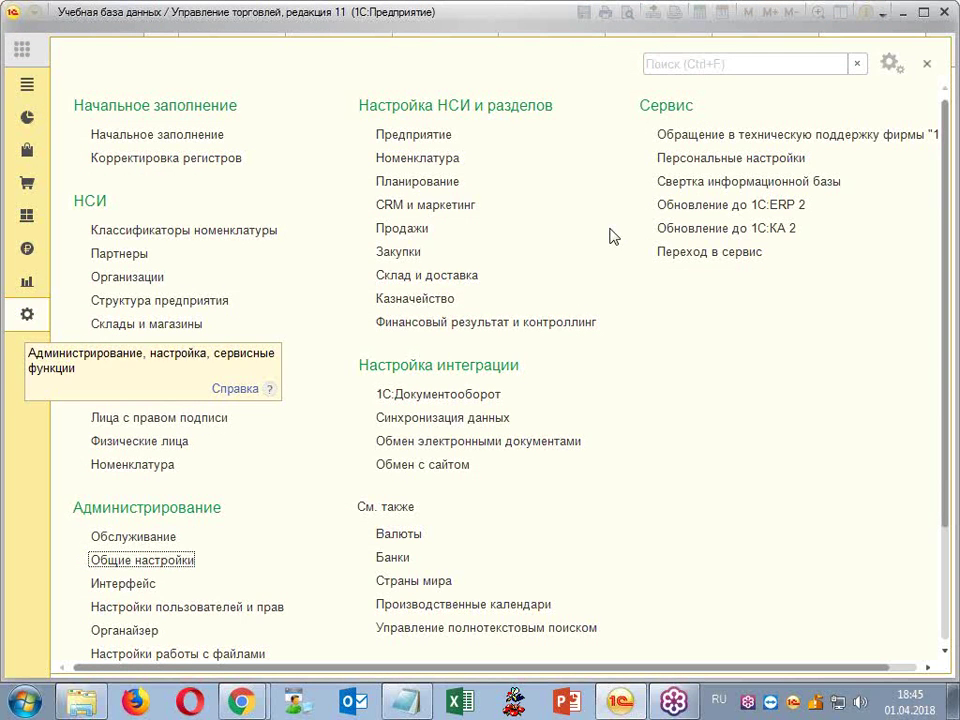
{"action": "left_click", "coordinate": [510, 323]}
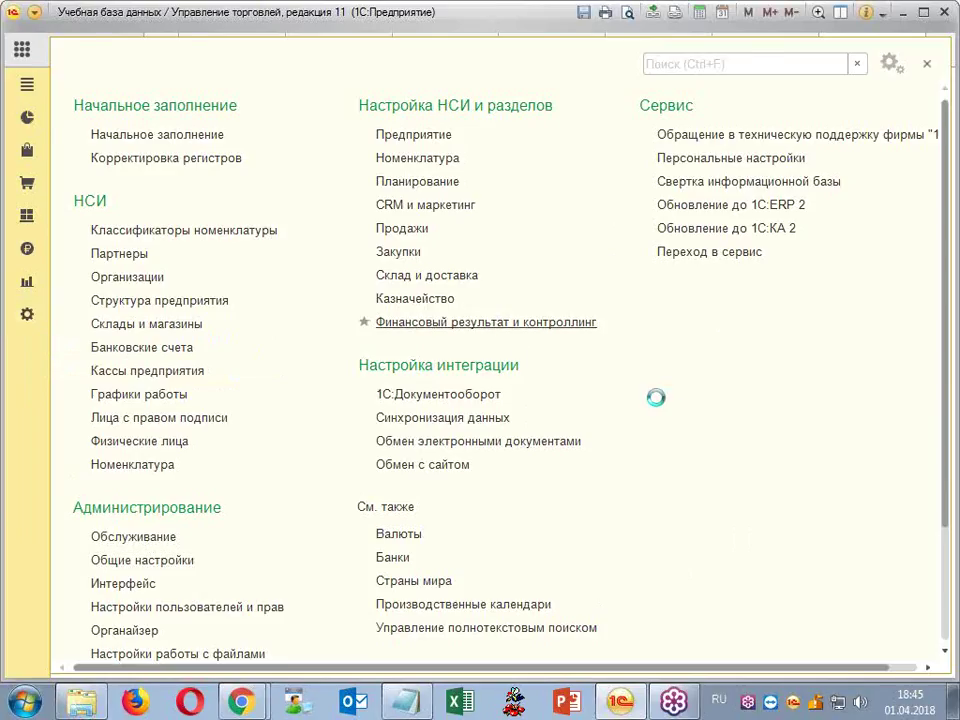
{"action": "left_click", "coordinate": [170, 180]}
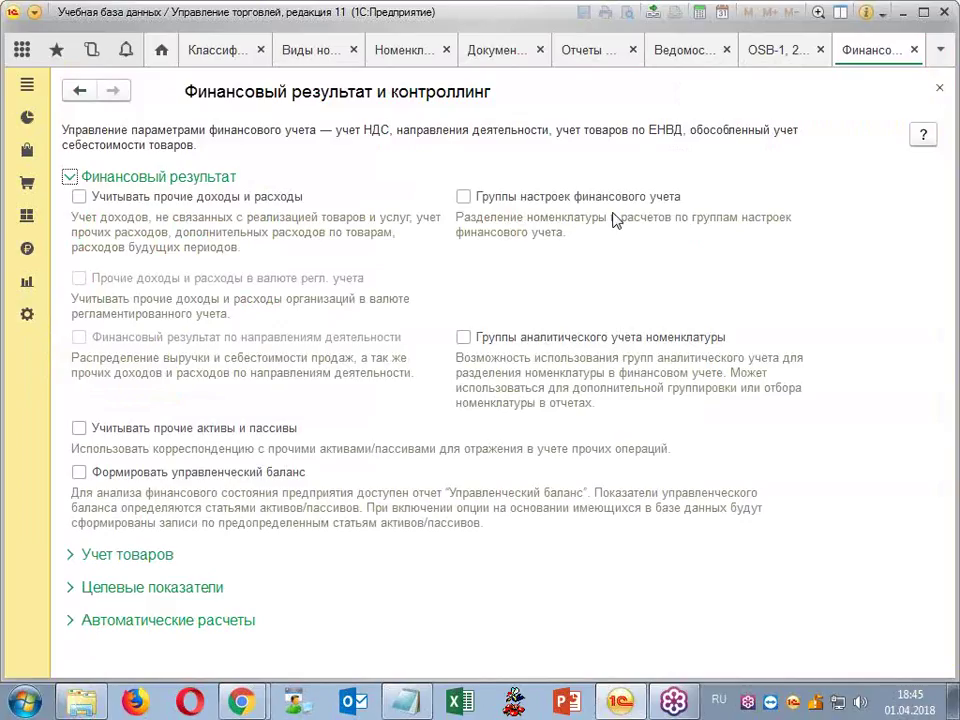
{"action": "left_click", "coordinate": [465, 199]}
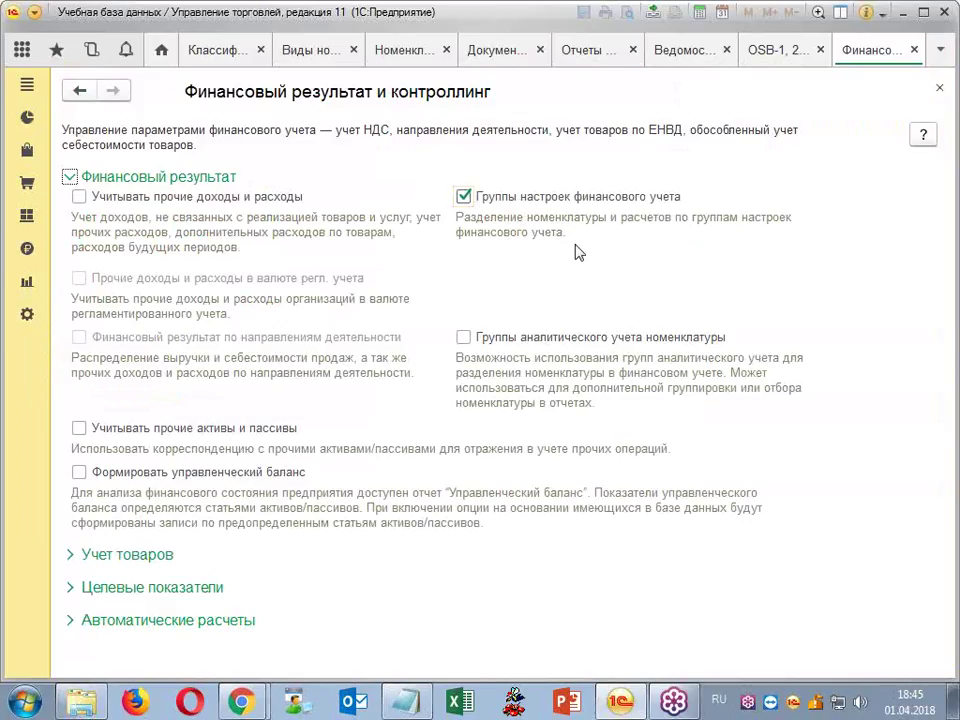